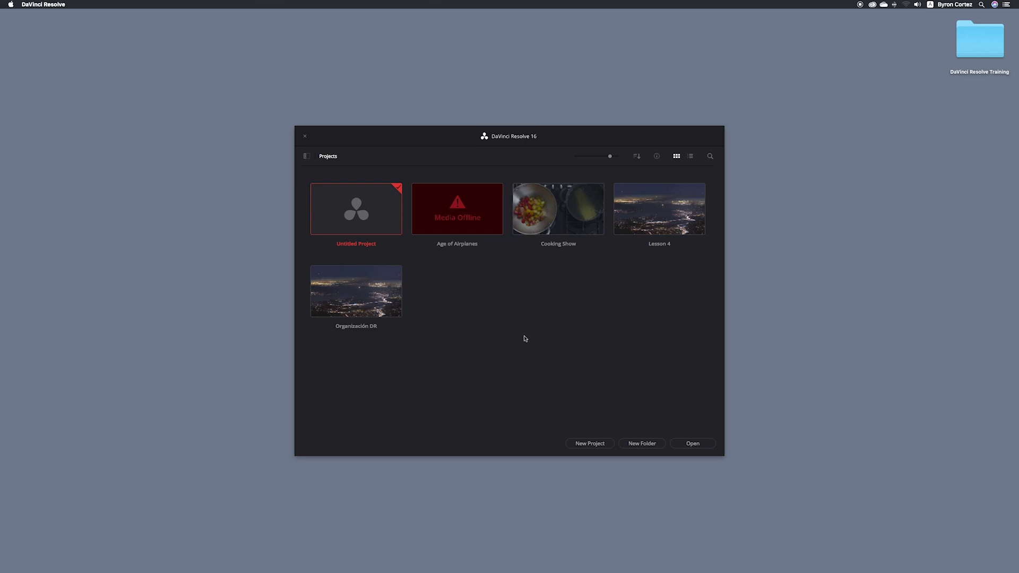
Open the Age of Airplanes project and load the 04_Audio Rough Cut timeline from the Rough Cuts bin.
double_click(486, 209)
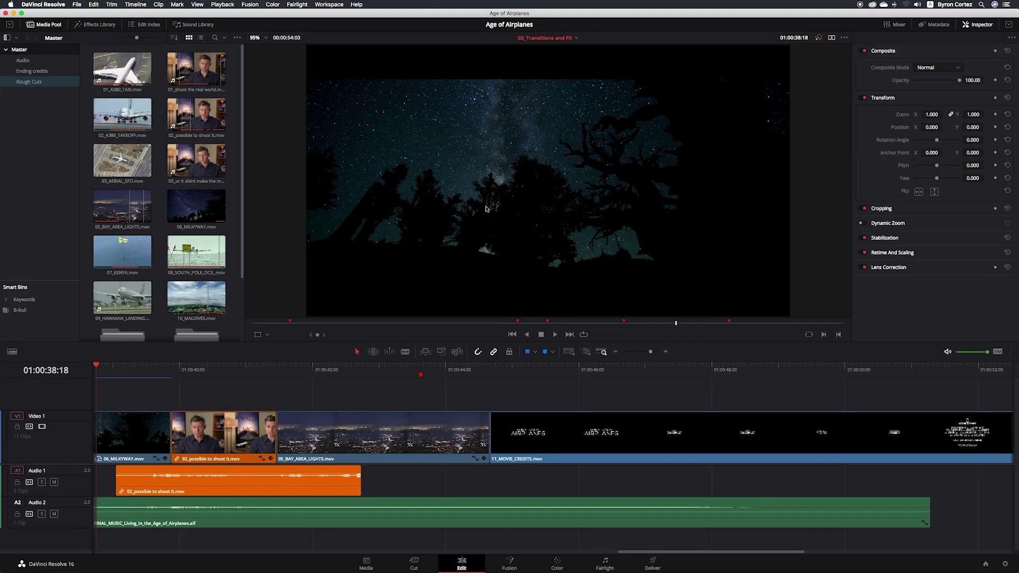
left_click(40, 83)
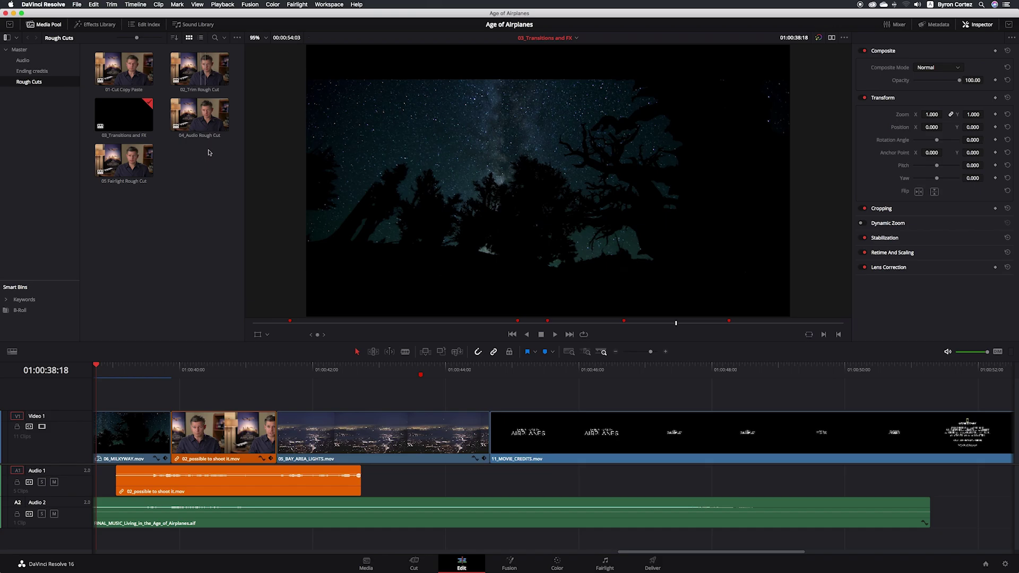
left_click(207, 121)
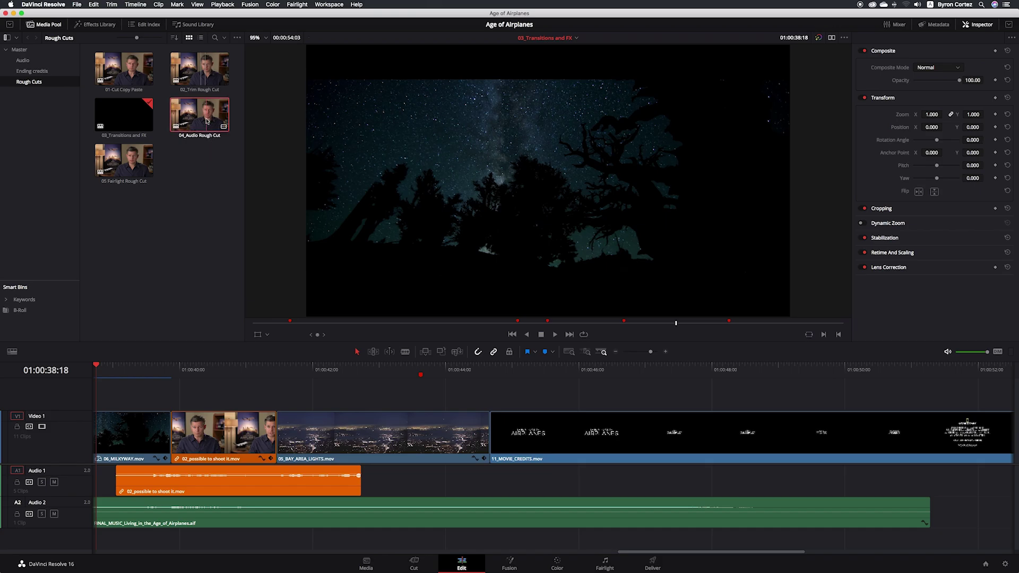
double_click(207, 121)
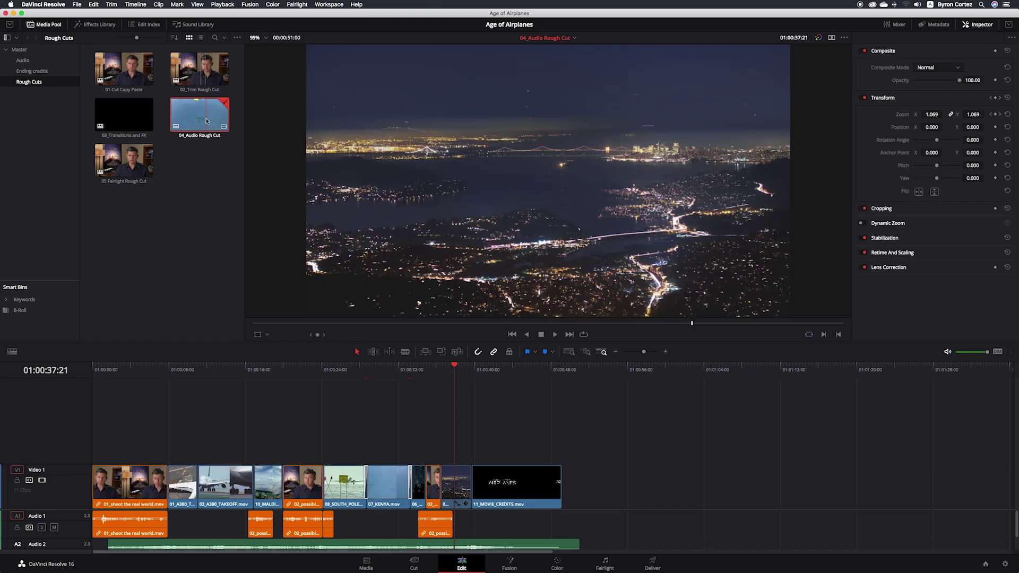
Reset the UI layout, set the source viewer zoom to Fit, and raise the timeline tracks higher.
left_click(326, 5)
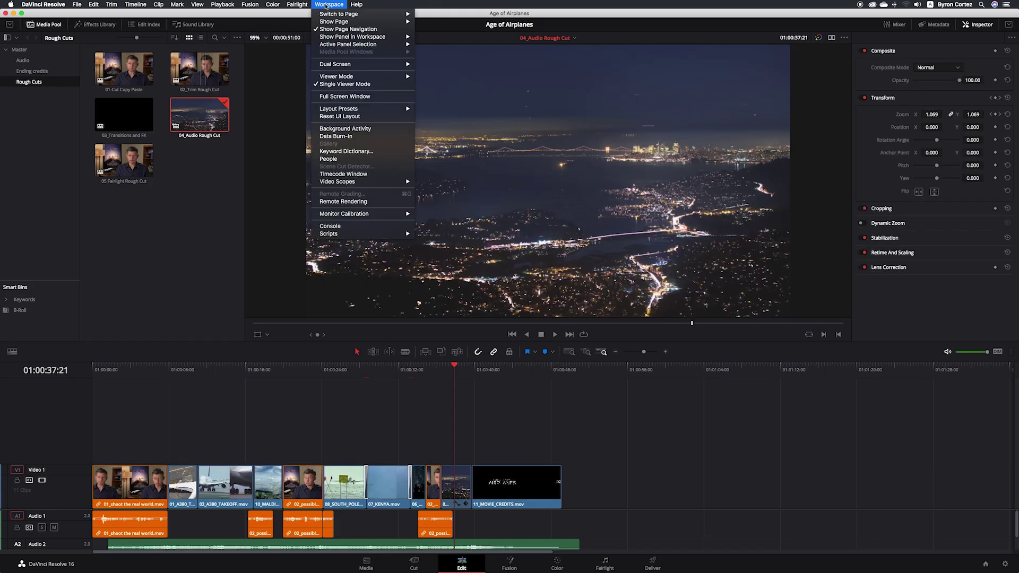
left_click(373, 117)
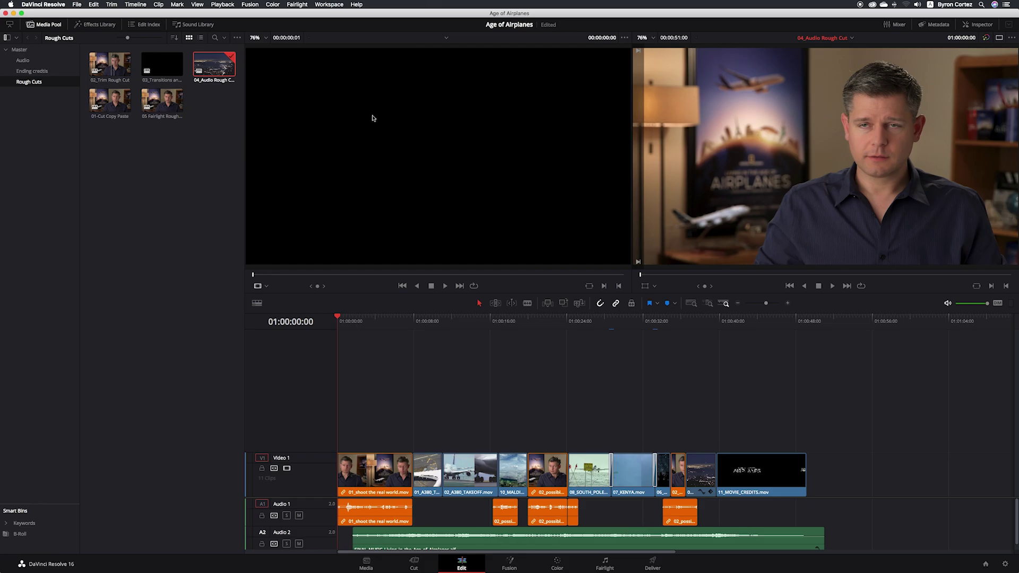
scroll(373, 118, "down", 5)
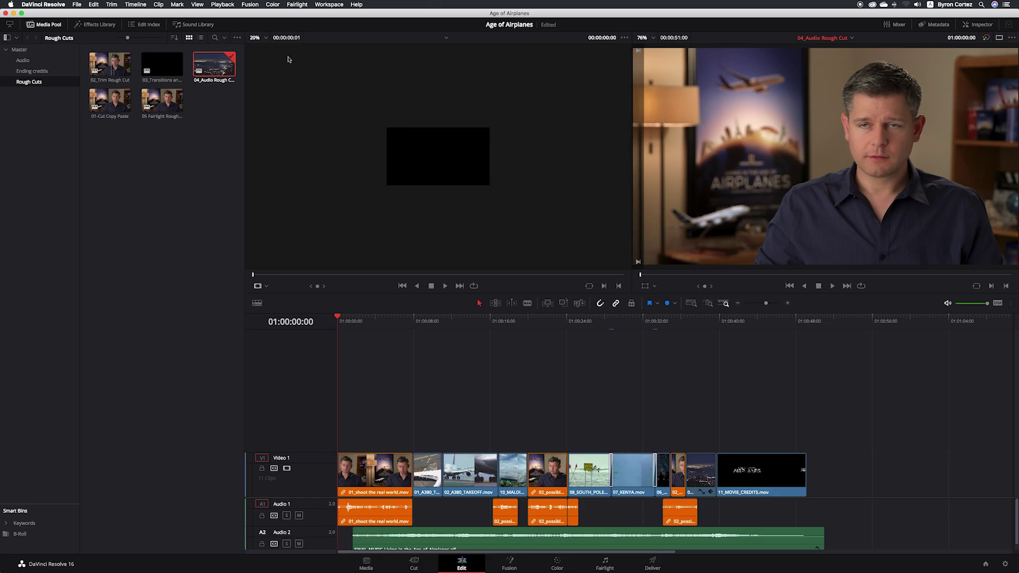
left_click(266, 38)
left_click(261, 51)
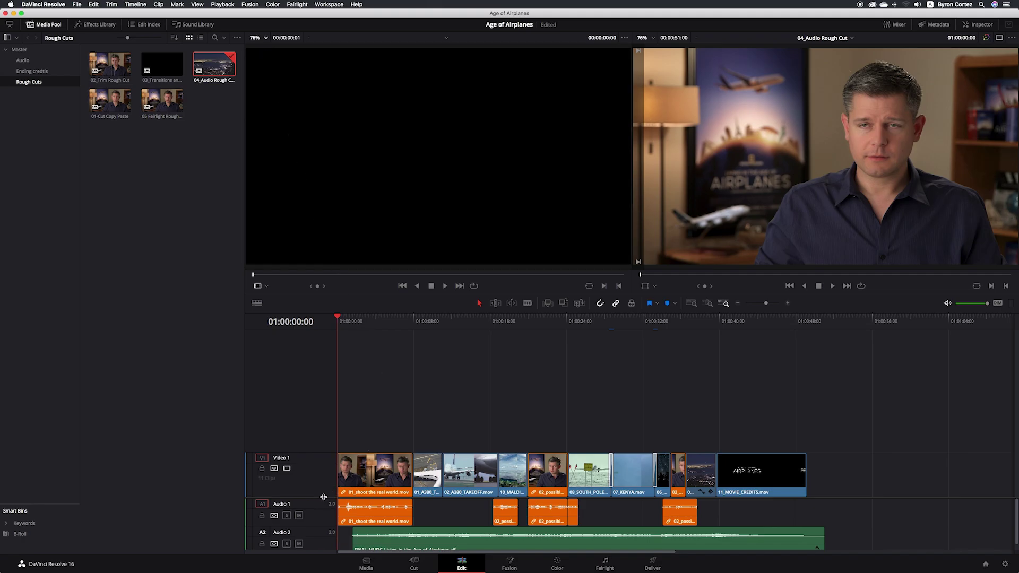
left_click_drag(323, 501, 328, 435)
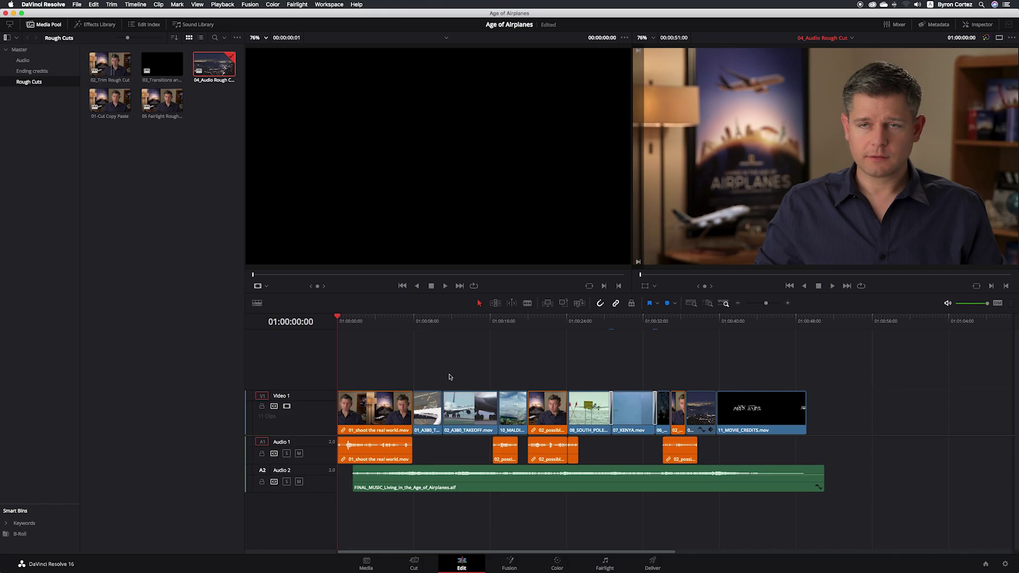
Zoom in twice on the A380 shots, park the playhead at 01:00:09:10, and select 01_A380_TAXI.mov.
left_click(425, 322)
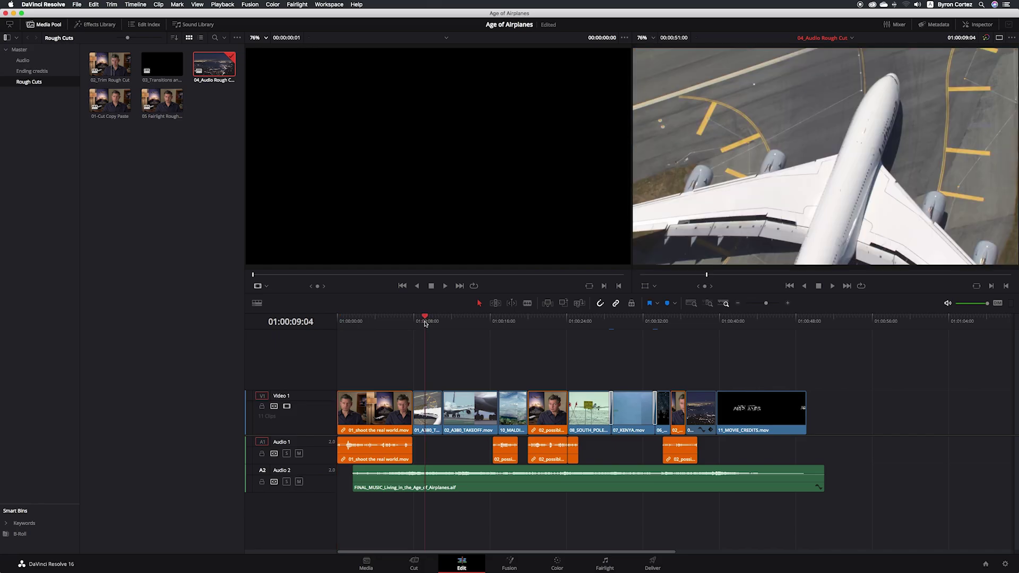
left_click(788, 304)
left_click(788, 304)
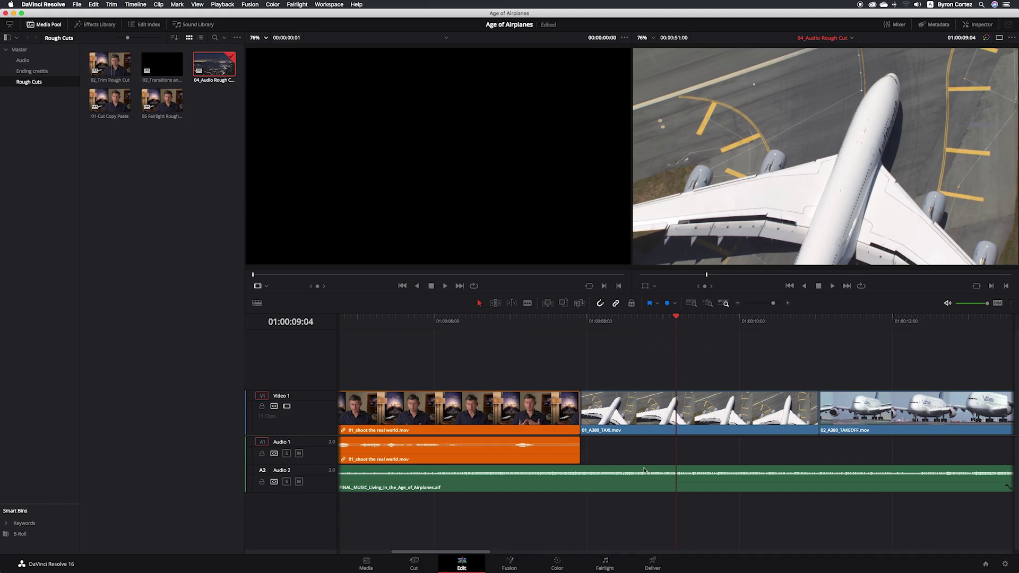
left_click_drag(482, 551, 492, 553)
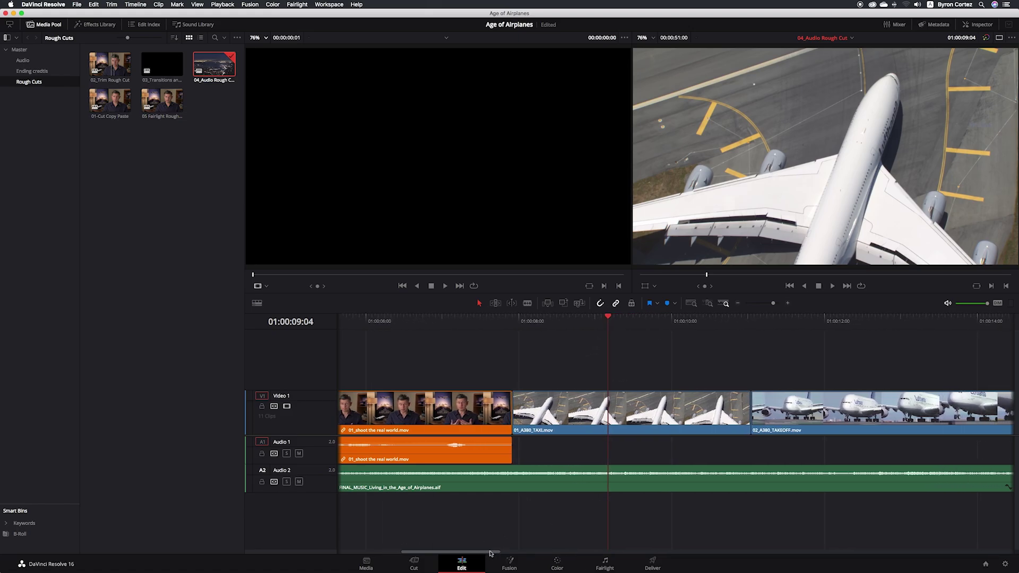
left_click_drag(605, 317, 625, 318)
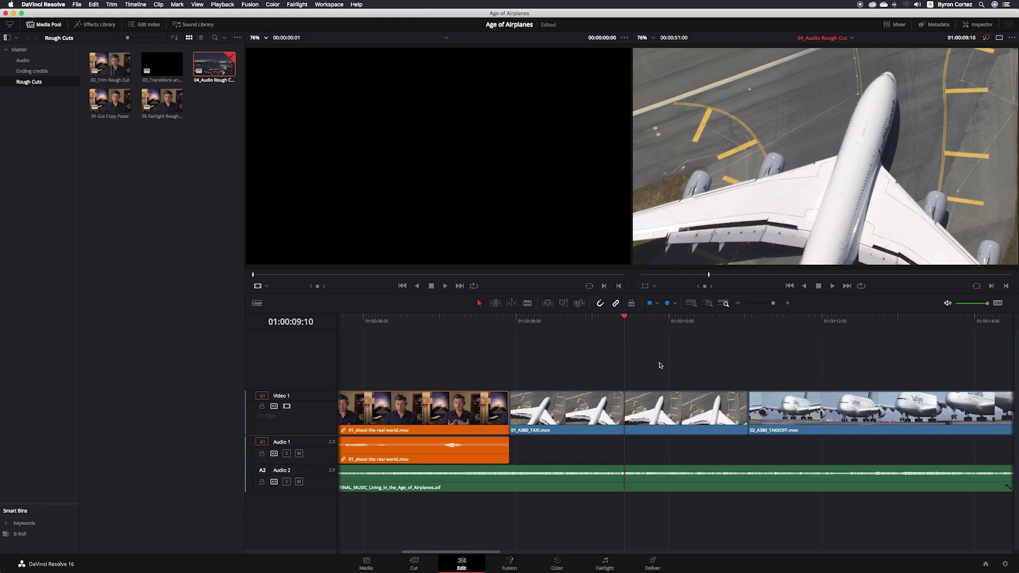
left_click(660, 407)
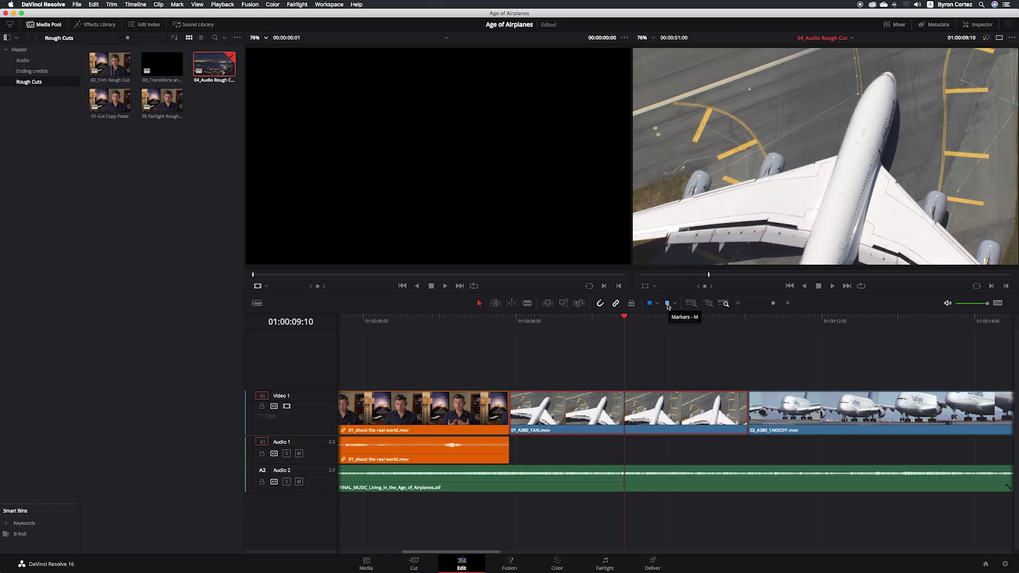
Add a red marker named Roaring Takeoff at 01:00:09:10 on the 01_A380_TAXI.mov clip.
left_click(667, 305)
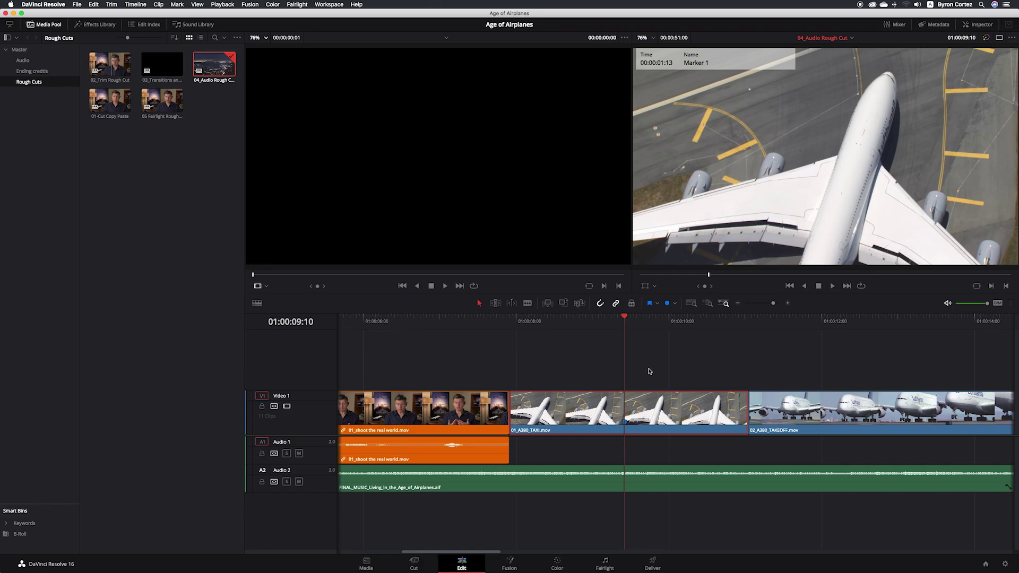
scroll(648, 372, "right", 2)
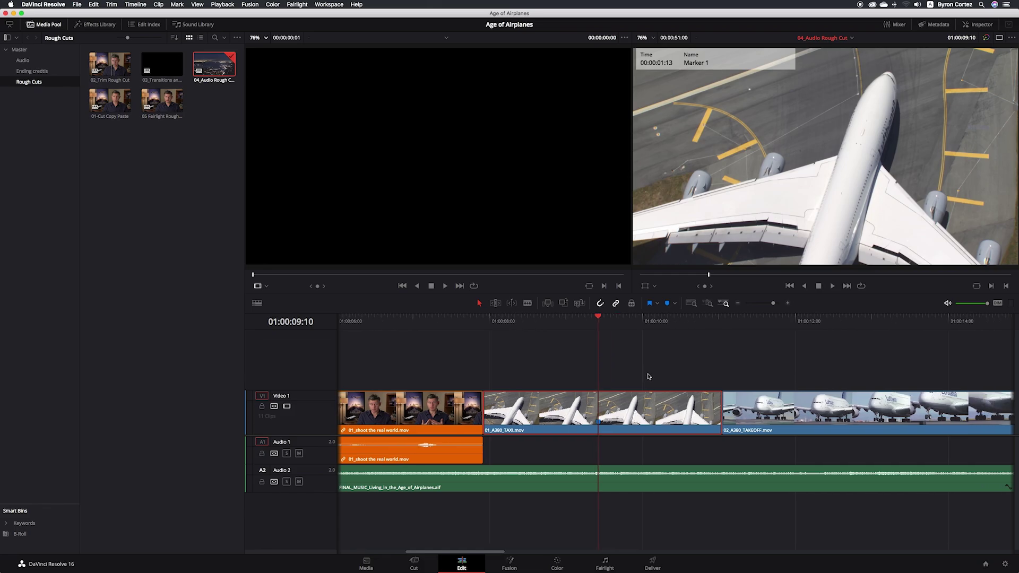
double_click(599, 424)
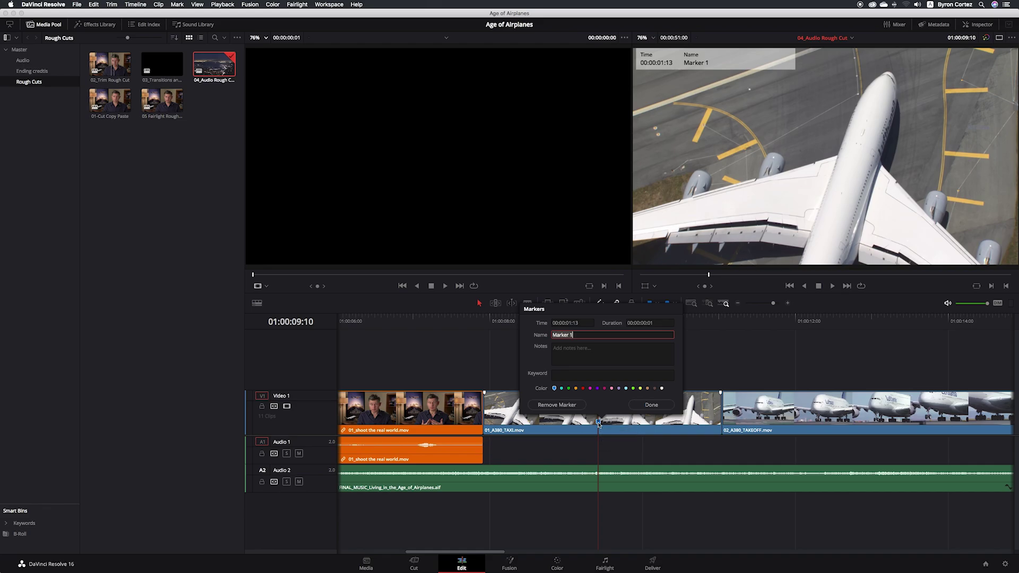
type("R")
type("oaring")
type(" Takeoff")
left_click(583, 389)
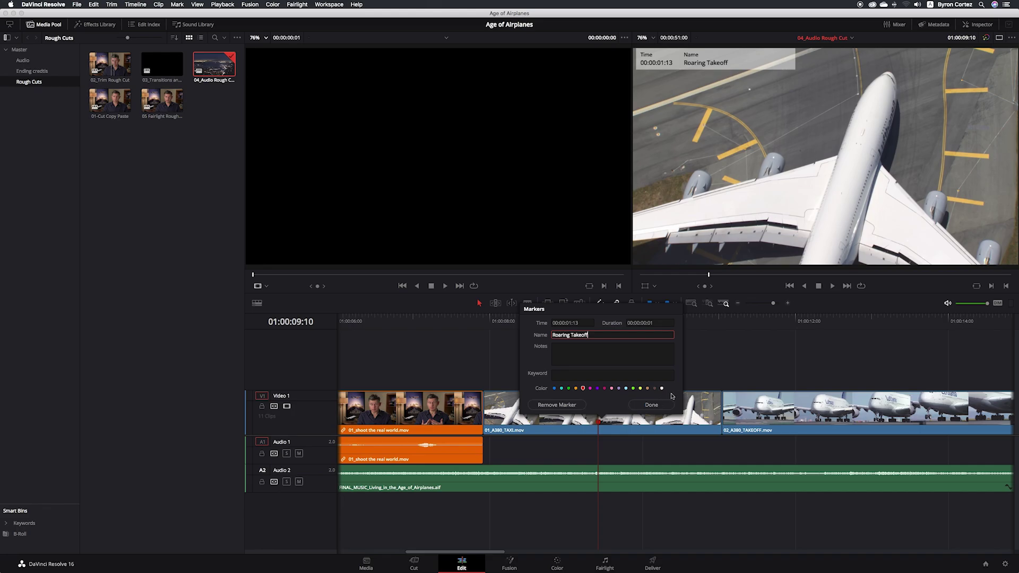
left_click(663, 407)
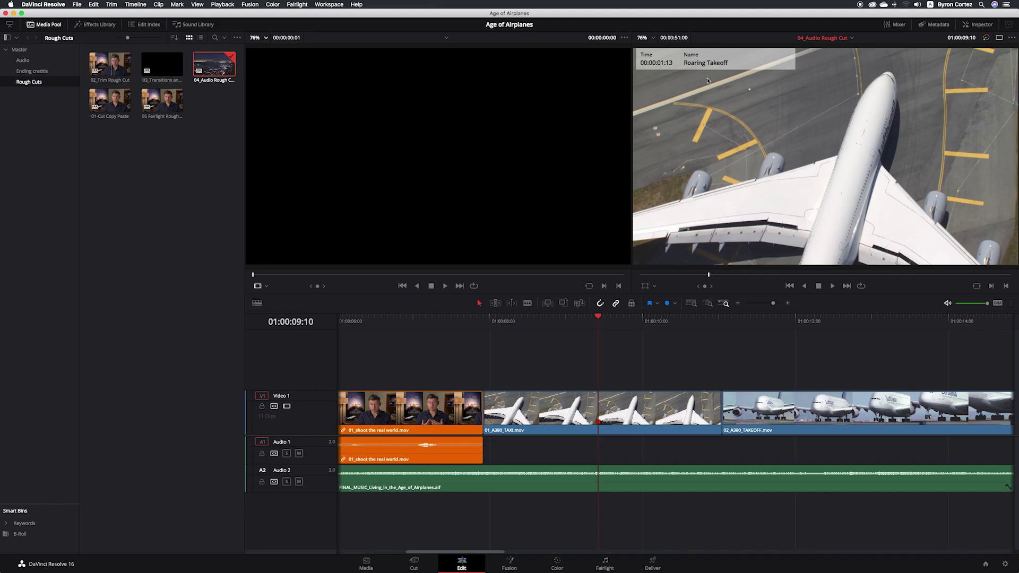
Move the playhead to 01:00:18:09 in 10_MALDIVES.mov, add a marker there, and select the clip.
scroll(815, 347, "right", 5)
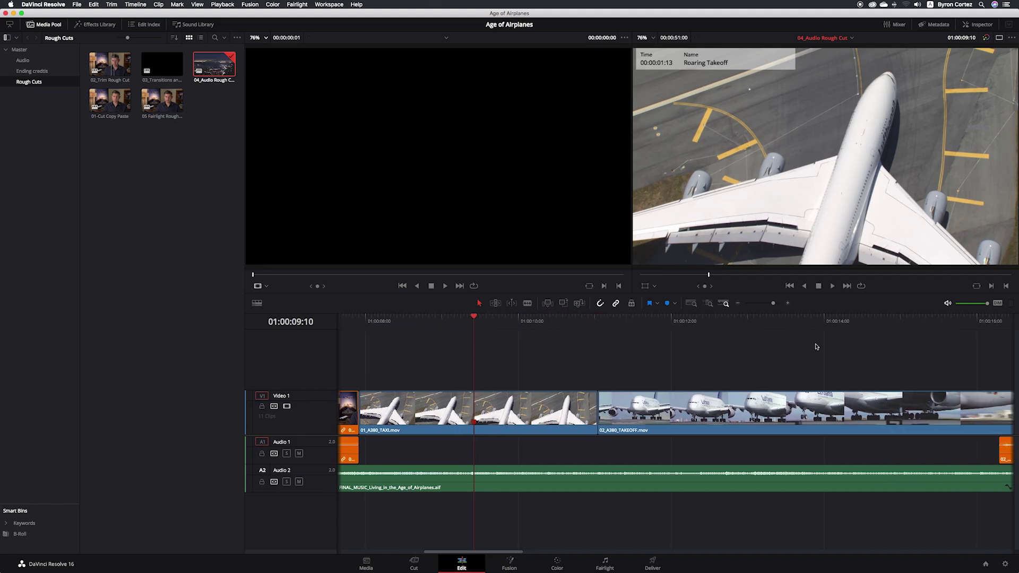
scroll(815, 347, "right", 3)
scroll(775, 370, "right", 2)
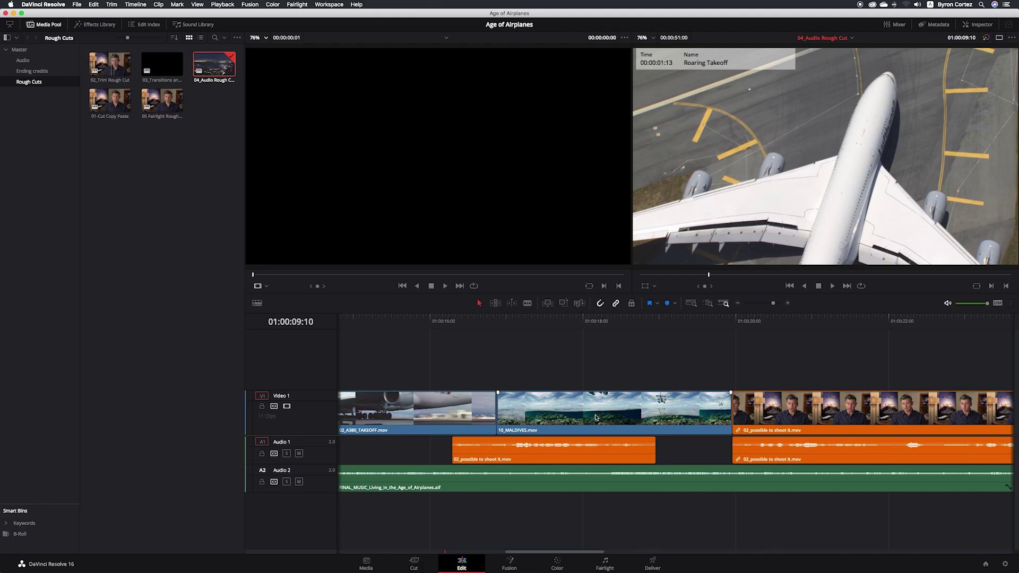
left_click(606, 320)
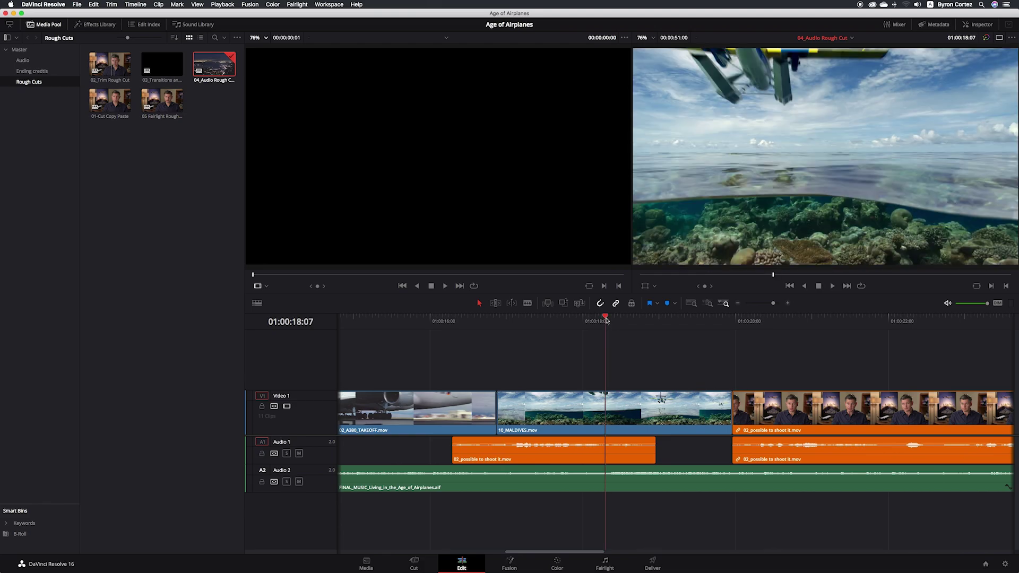
left_click_drag(607, 321, 612, 319)
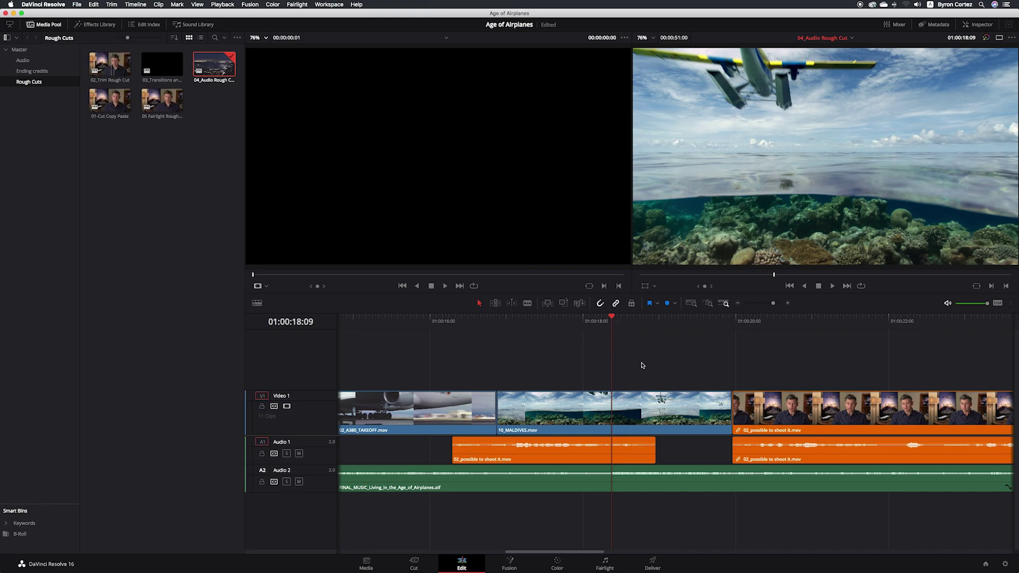
left_click(668, 304)
left_click(642, 416)
Name the Maldives marker Overhead Sea Plane in red, then move the playhead to 01:00:24:04.
key("m")
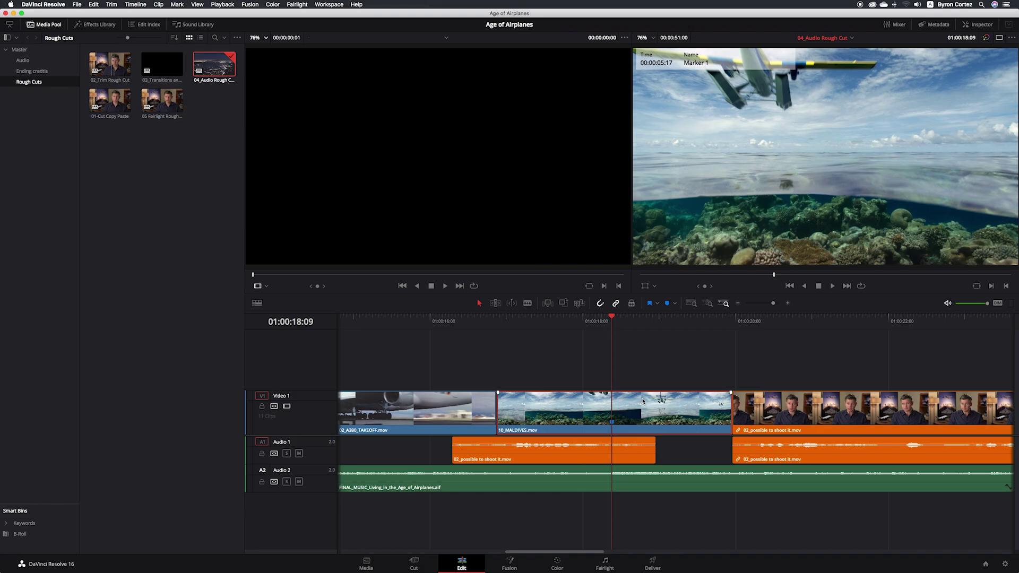
key("m")
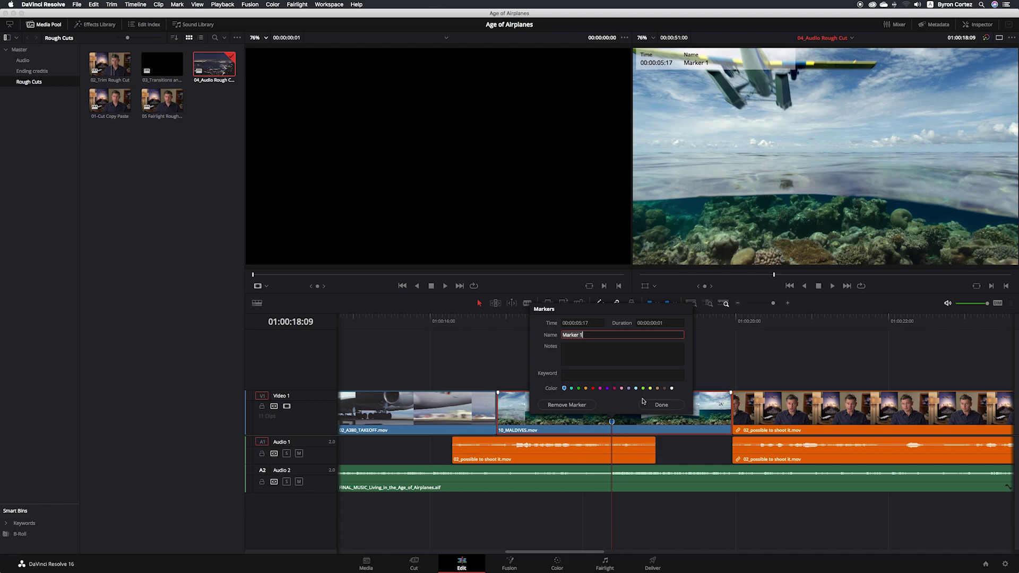
type("Overhead ")
type("Sea Plane")
left_click(593, 389)
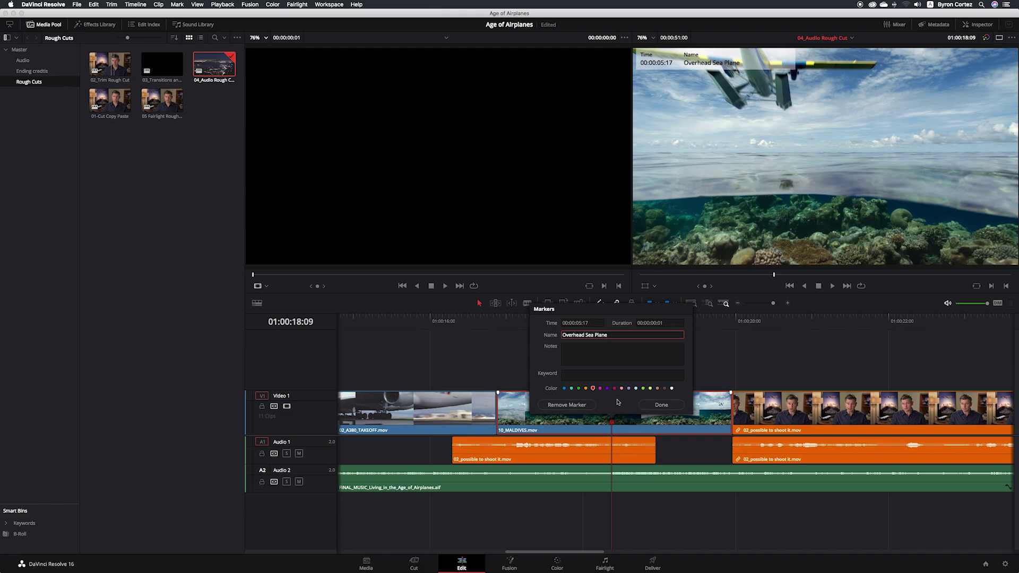
left_click(675, 406)
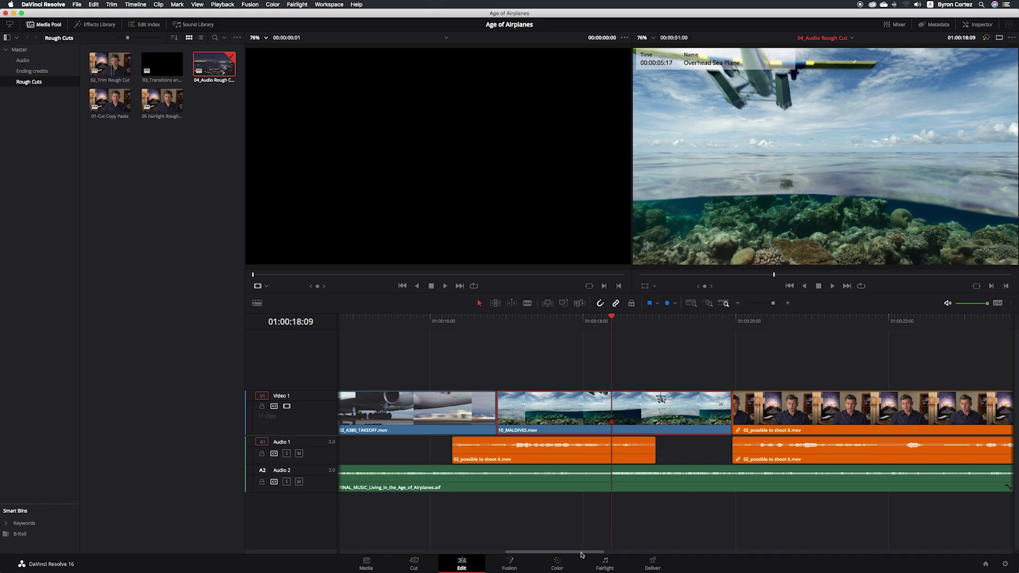
left_click_drag(582, 553, 662, 555)
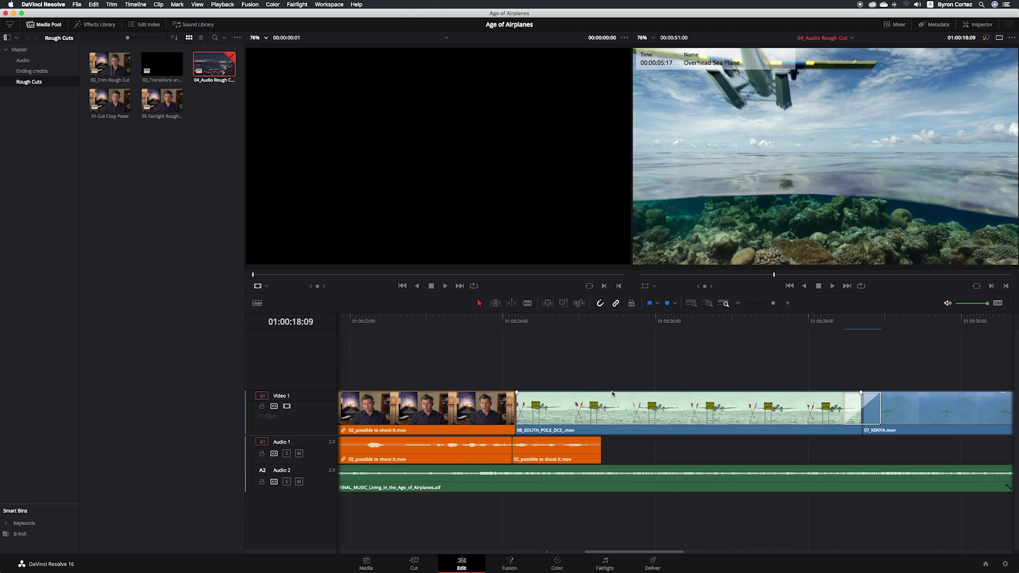
left_click_drag(528, 324, 517, 322)
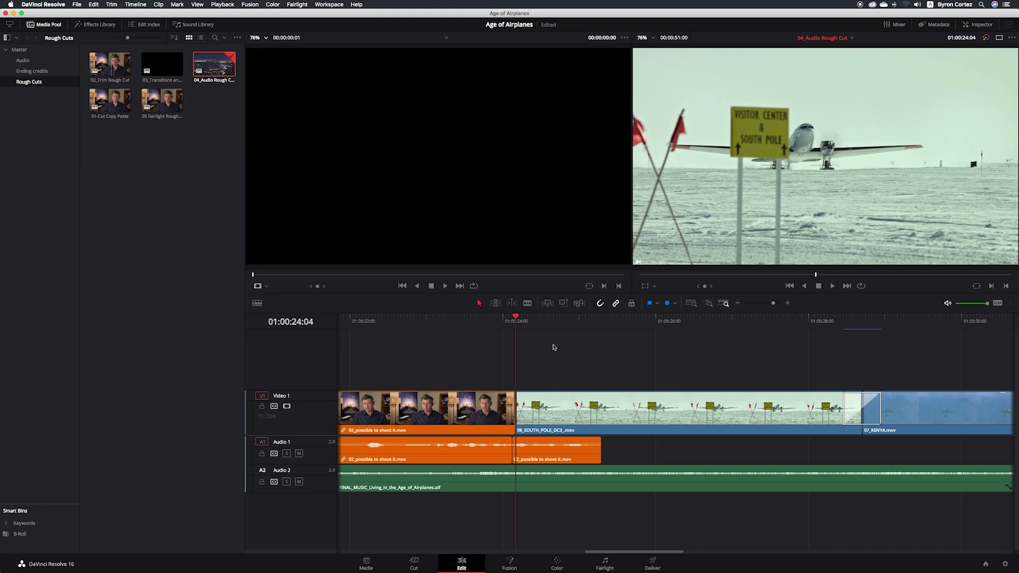
Add a marker at 01:00:24:04 on 08_SOUTH_POLE_DC3.mov and rename it Loud Prop Plane.
key("m")
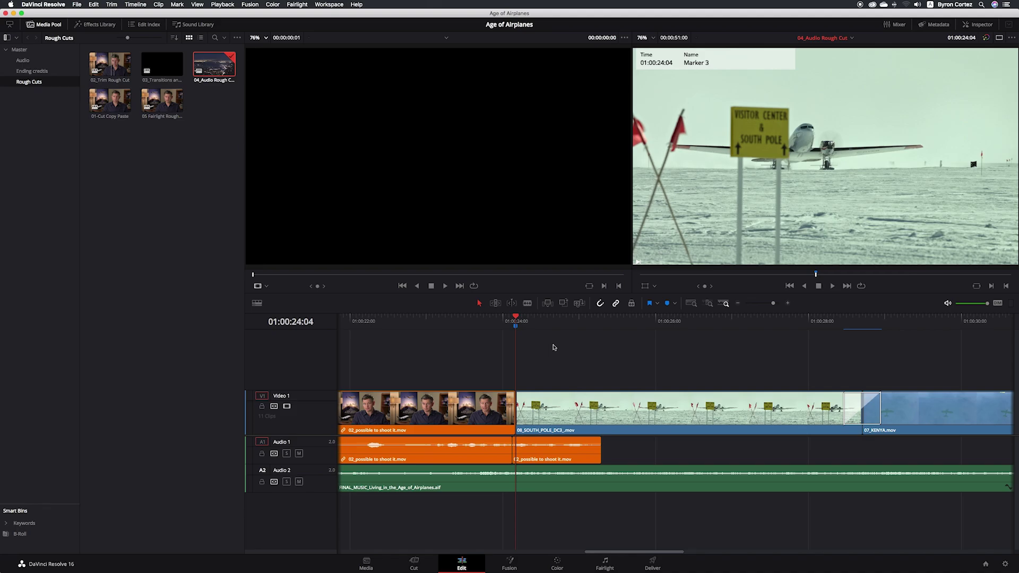
double_click(516, 326)
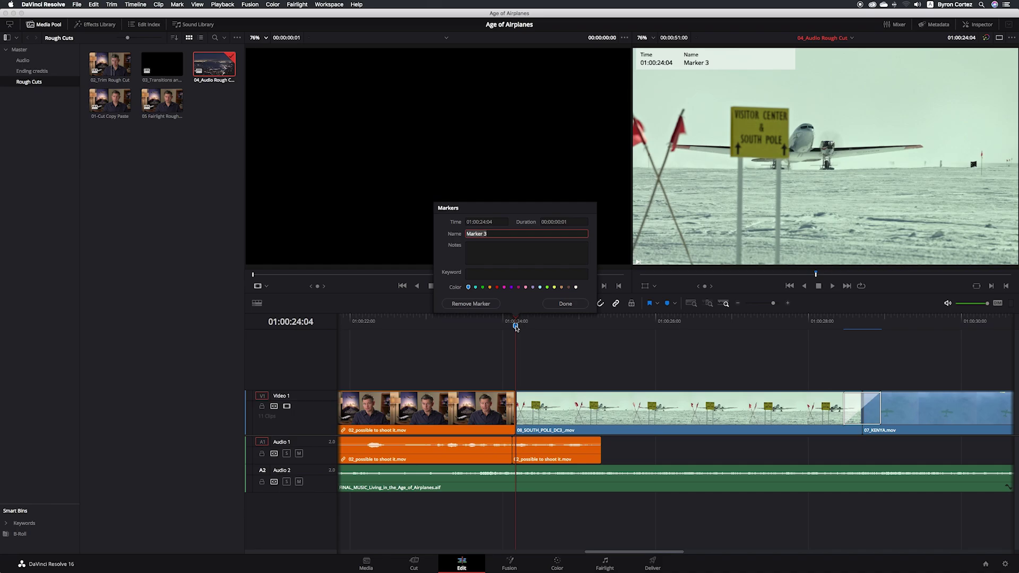
type("Loud P")
type("rop ")
type("Plane")
left_click(580, 304)
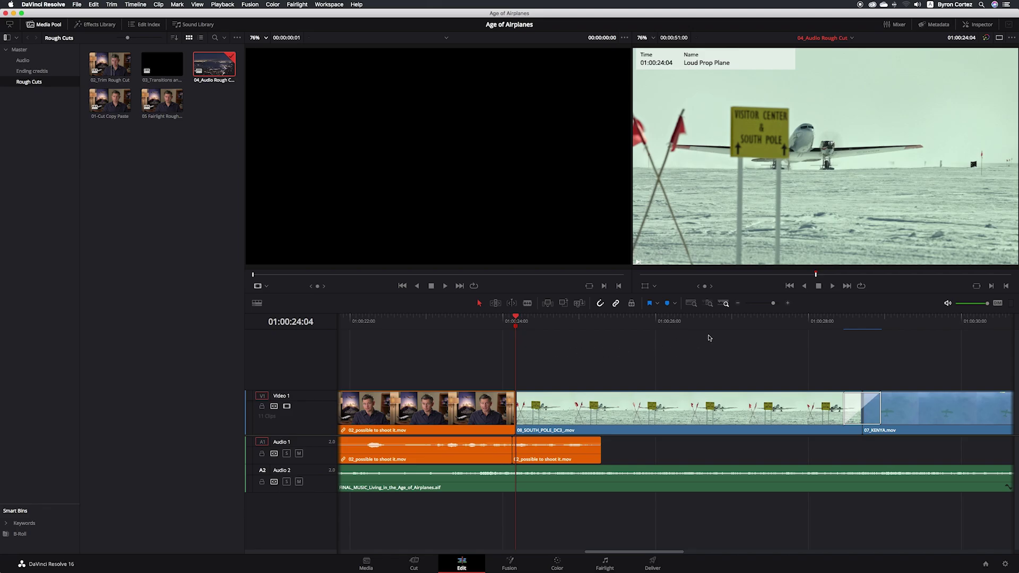
Zoom the timeline out one level and place the playhead at 01:00:26:22 in the South Pole shot.
left_click(738, 303)
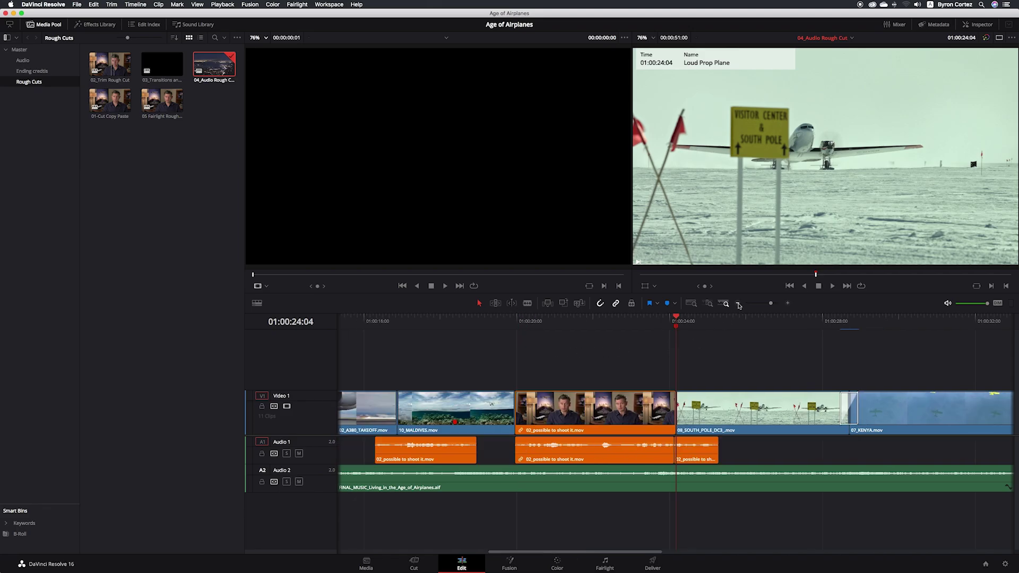
scroll(740, 326, "right", 5)
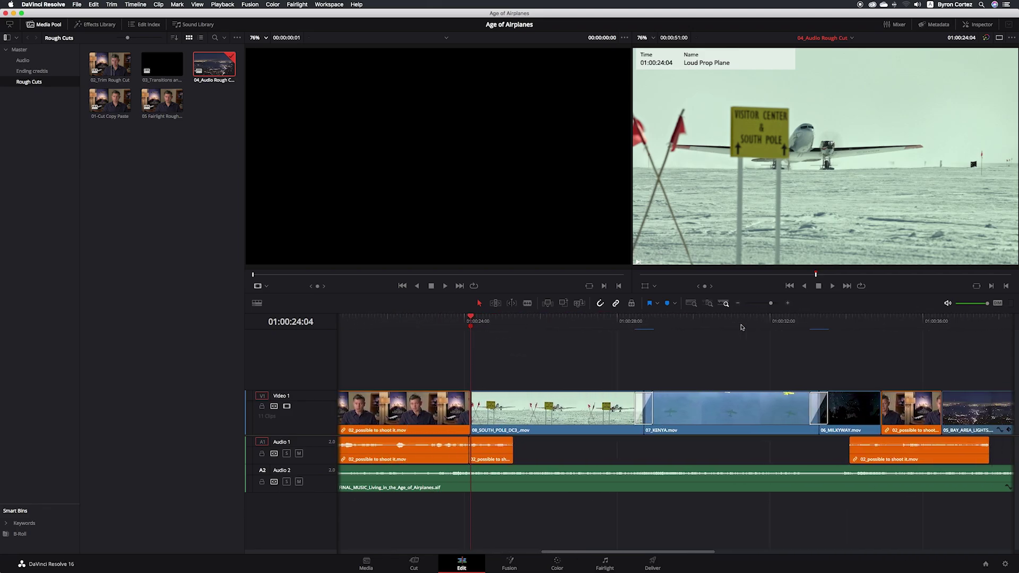
scroll(742, 328, "left", 1)
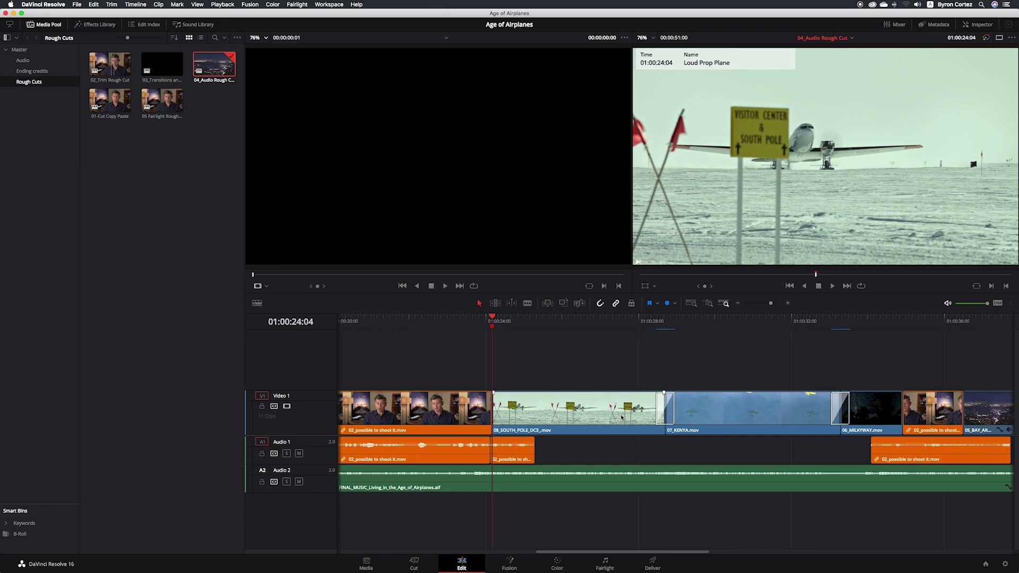
left_click(435, 321)
left_click(596, 321)
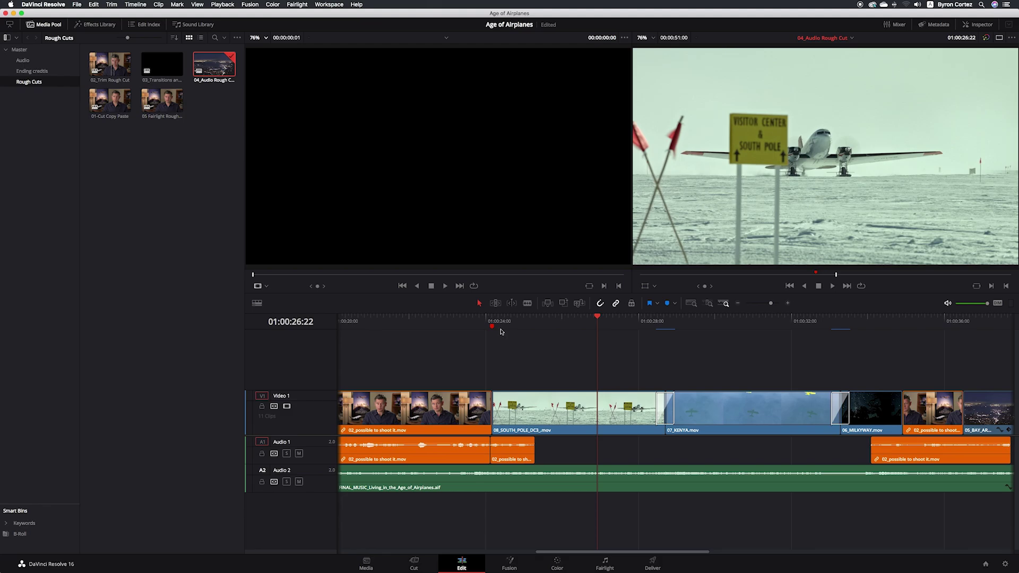
mouse_move(493, 328)
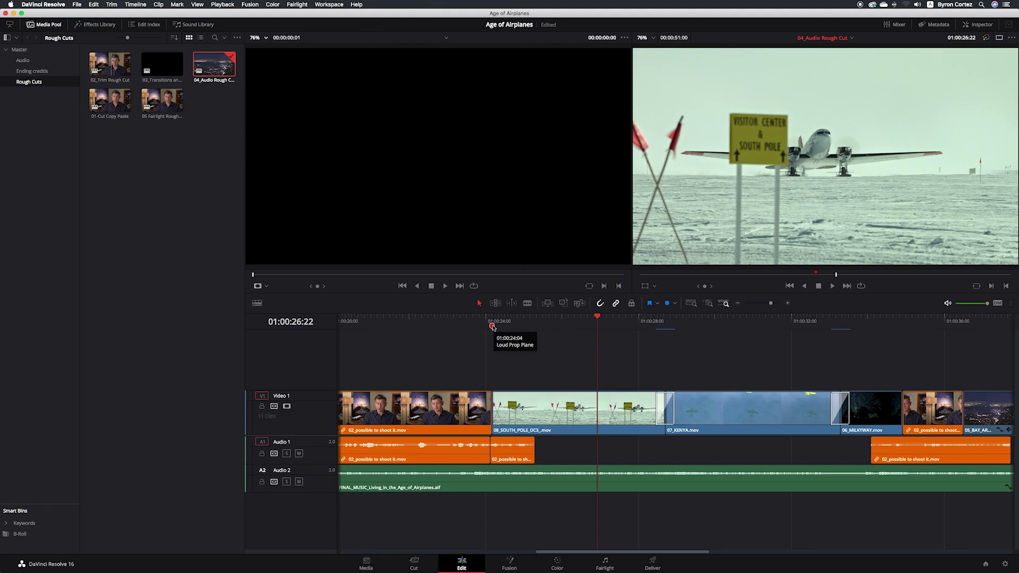
Stretch the Loud Prop Plane marker to a 00:00:09:03 duration ending at the Milky Way clip.
left_click_drag(493, 327, 839, 335)
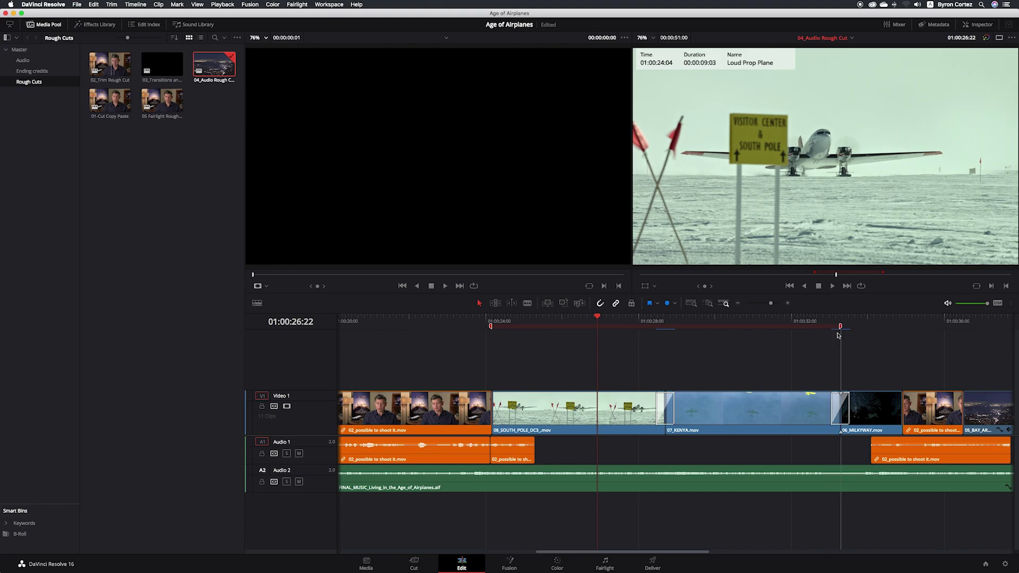
left_click_drag(839, 336, 838, 335)
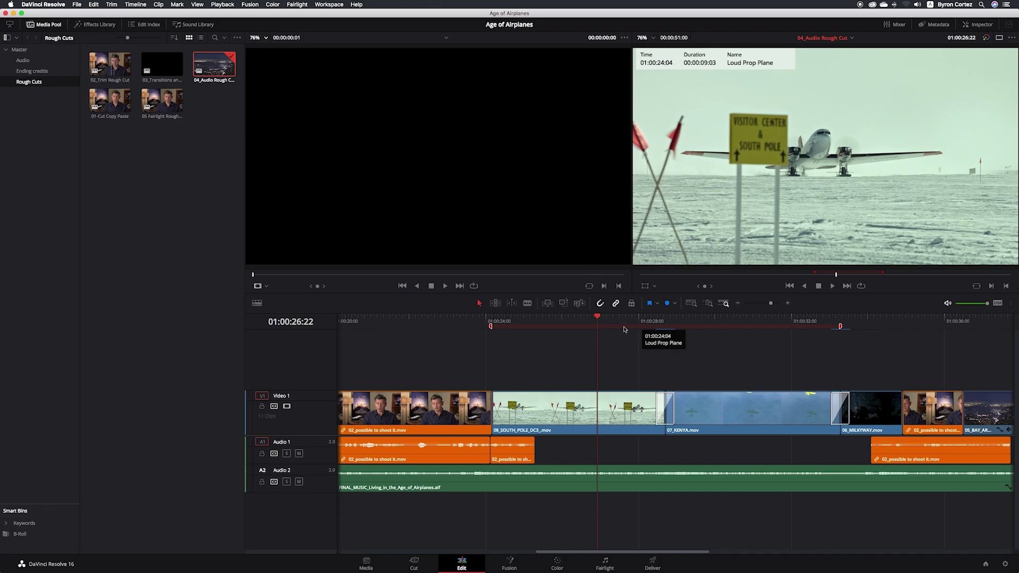
left_click(481, 318)
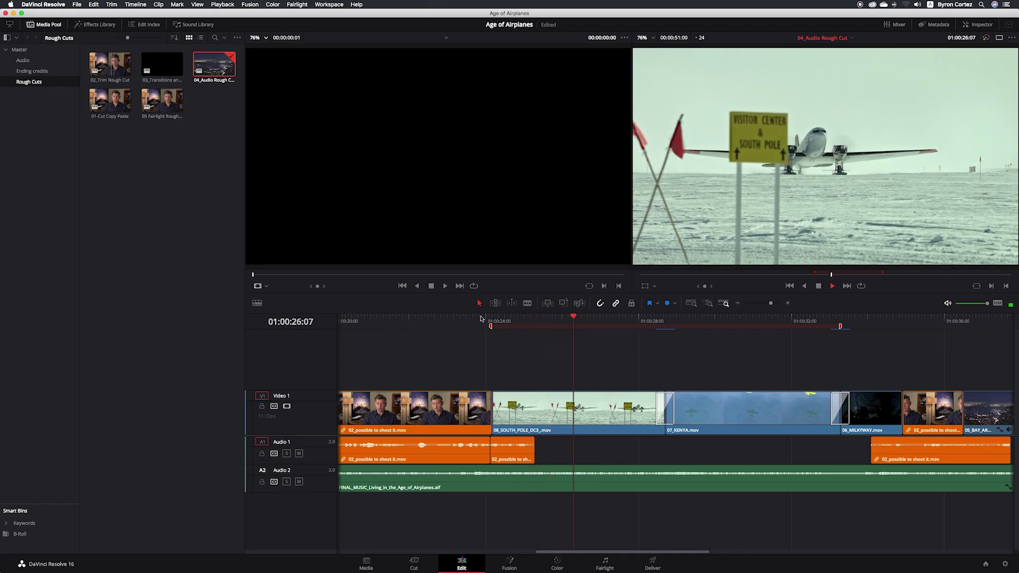
key("space")
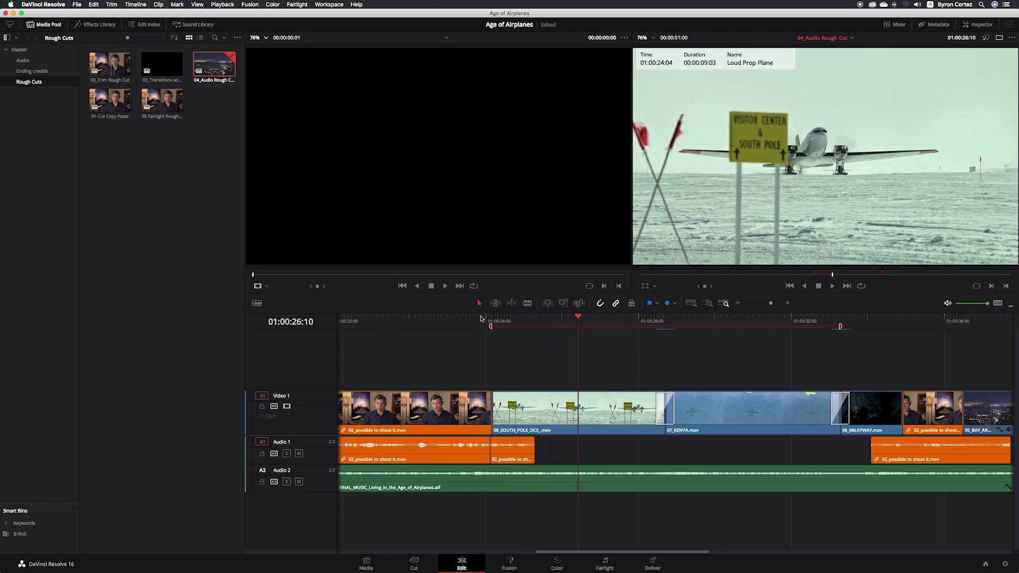
Scrub the playhead through the Kenya and South Pole clips to check the marked range.
left_click(746, 321)
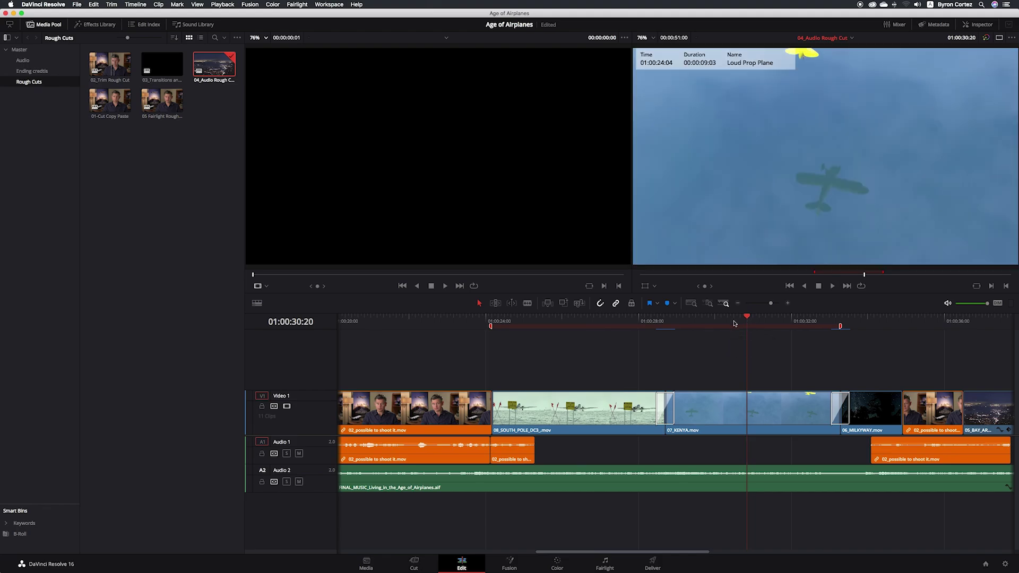
left_click(706, 321)
left_click(805, 322)
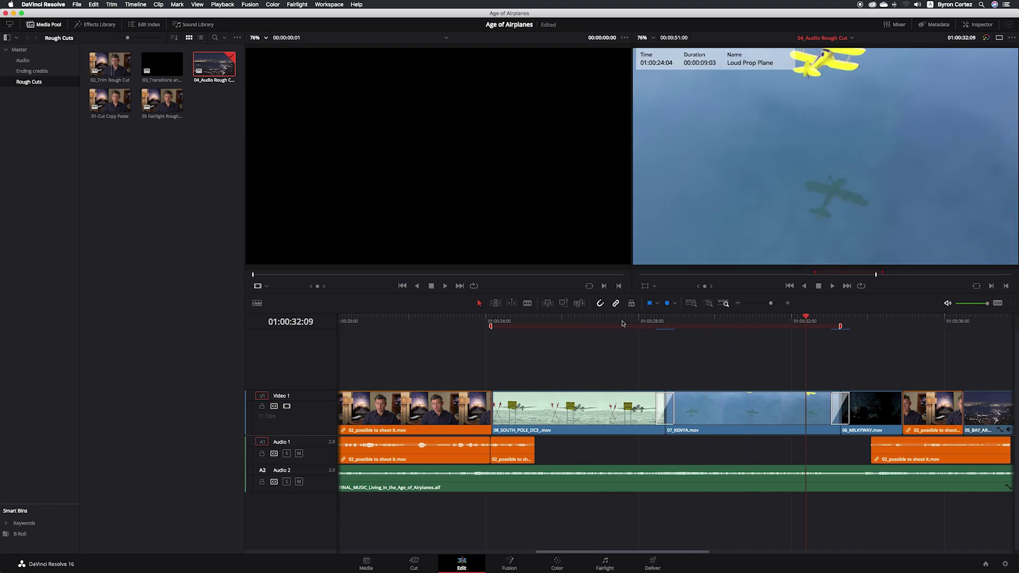
left_click(598, 321)
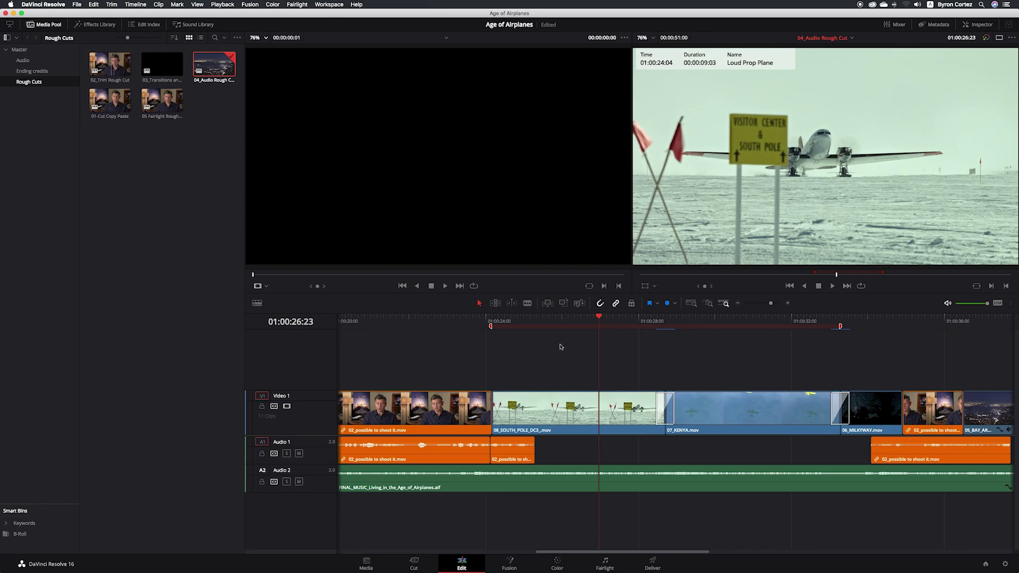
Back at the timeline start, add a marker at 01:00:03:15, name it Anotaciones, and colour it yellow.
scroll(563, 344, "left", 5)
scroll(561, 346, "left", 5)
scroll(560, 348, "left", 5)
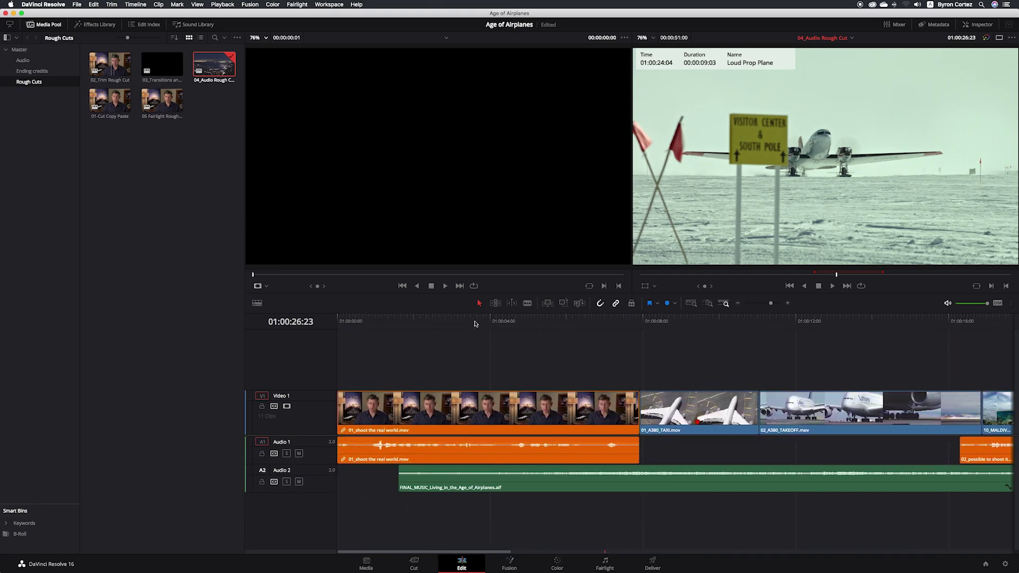
left_click(476, 321)
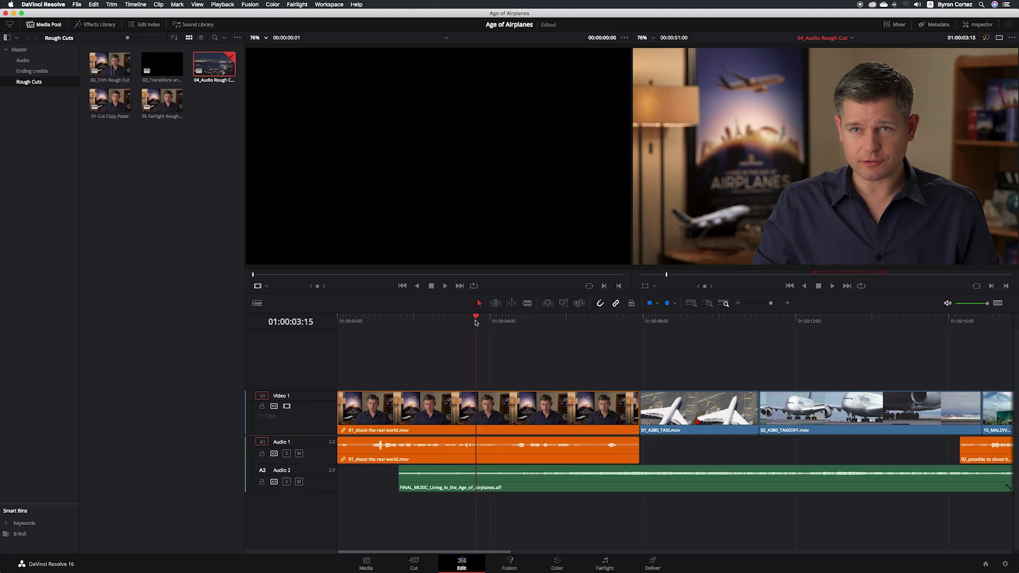
key("m")
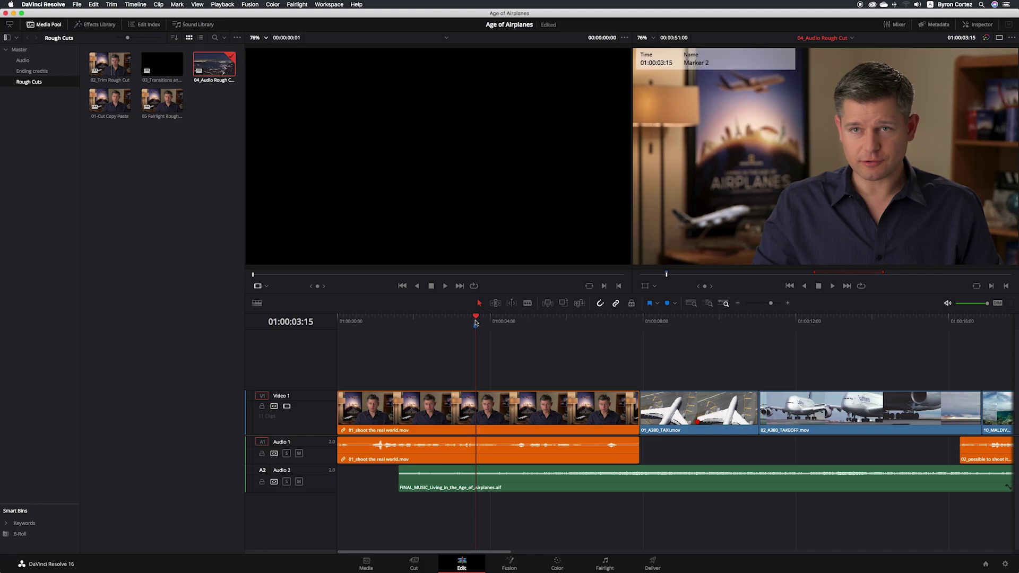
double_click(476, 322)
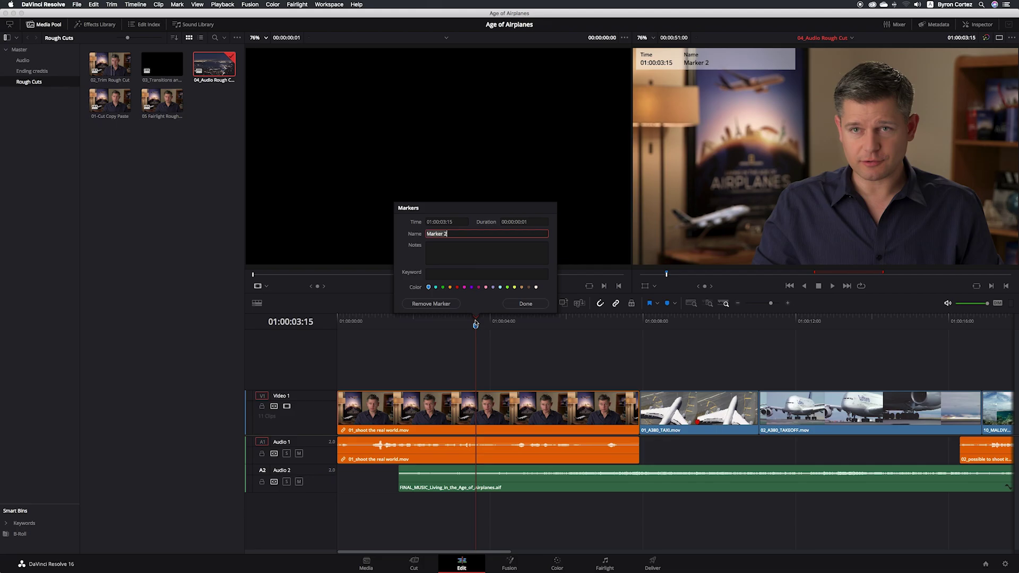
type("Anotaciones")
left_click(514, 288)
left_click(545, 304)
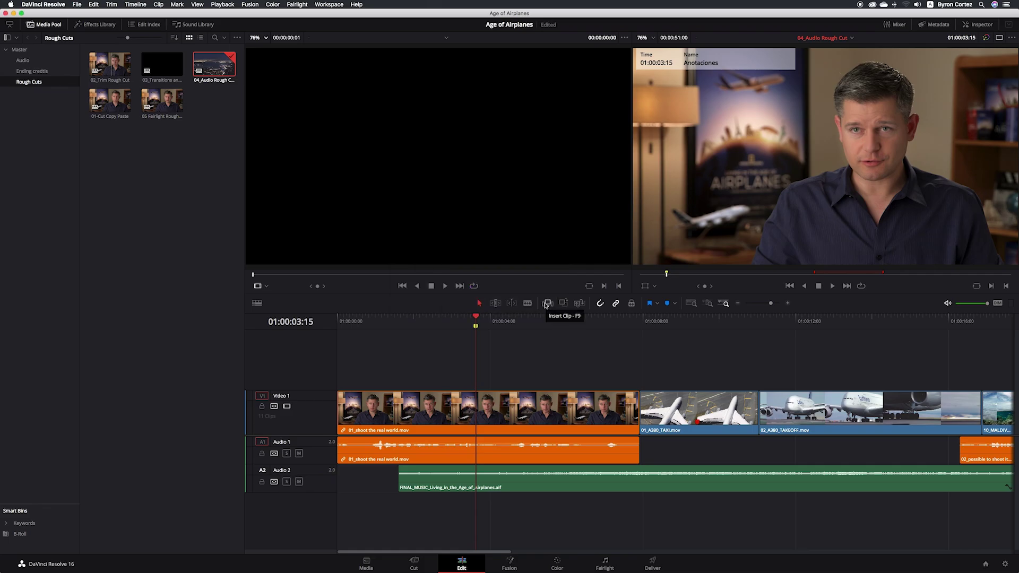
Enable viewer annotations and draw a medium-width red freehand mark on the man's head, then save.
left_click(656, 287)
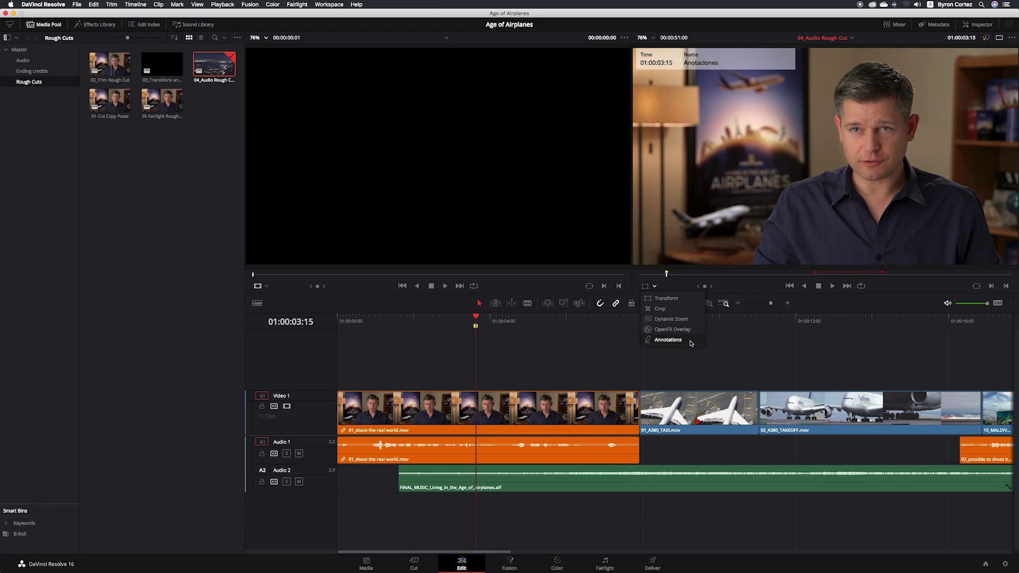
left_click(690, 341)
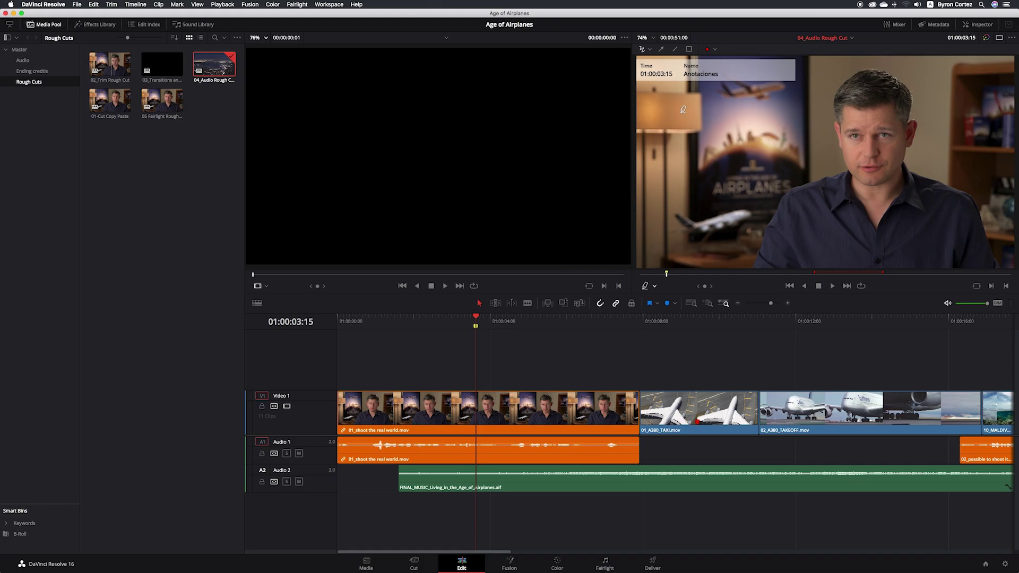
left_click(651, 49)
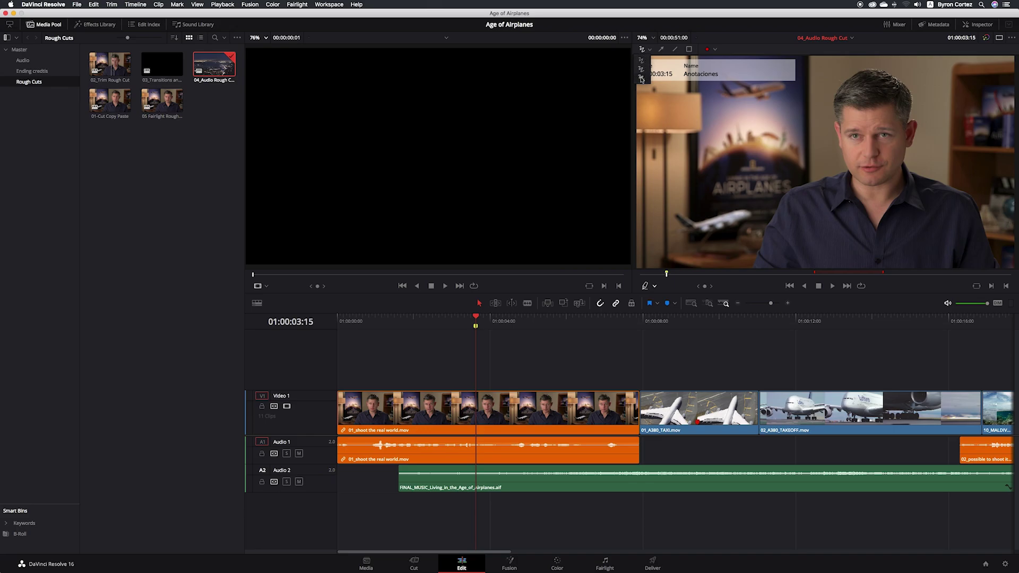
left_click(642, 67)
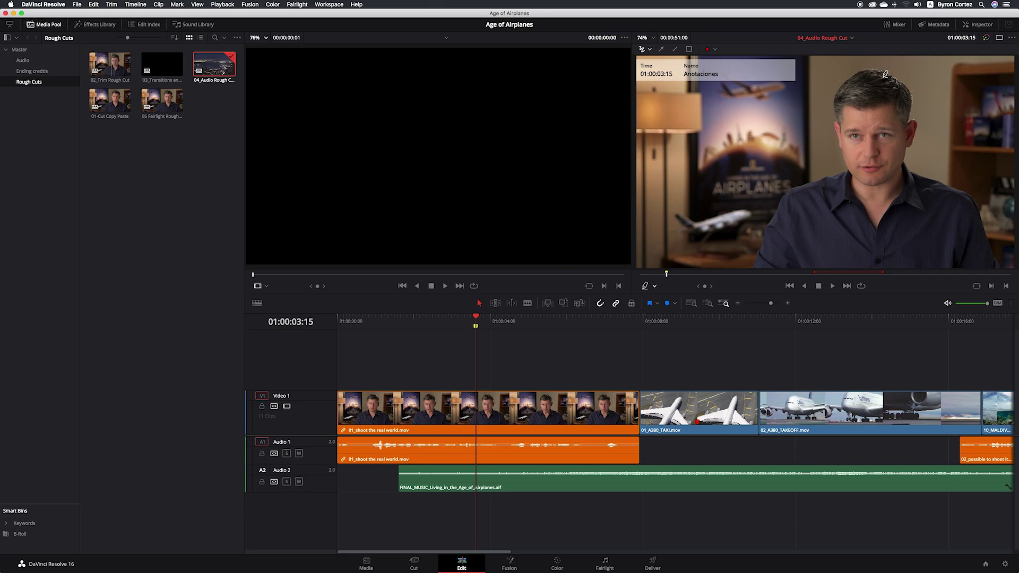
mouse_move(884, 82)
left_mouse_down()
mouse_move(877, 119)
mouse_move(928, 125)
mouse_move(882, 84)
left_mouse_up()
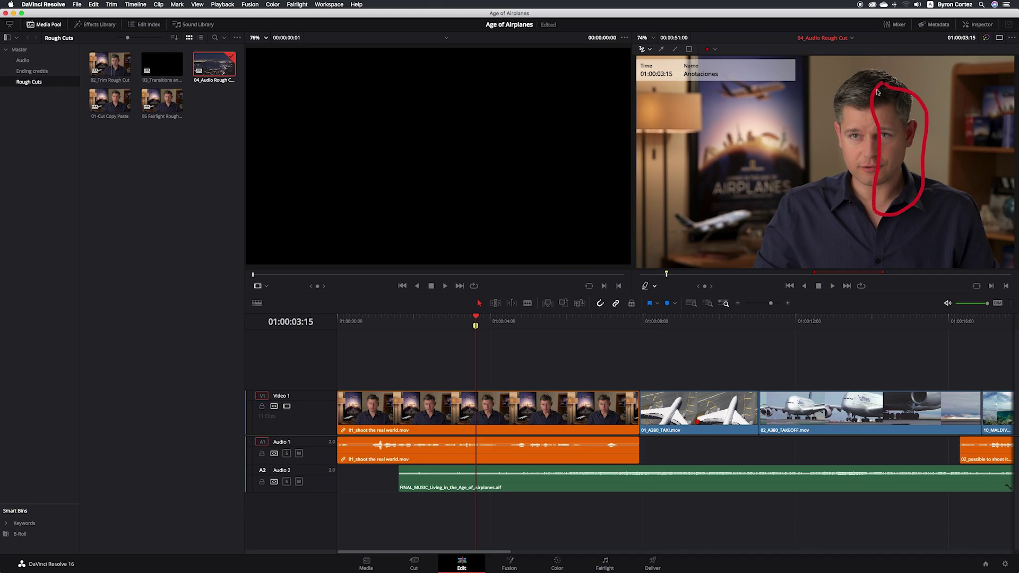
key("super+s")
Draw an arrow pointing at the man's head, make it yellow, and save.
left_click(662, 49)
left_click_drag(674, 169, 826, 78)
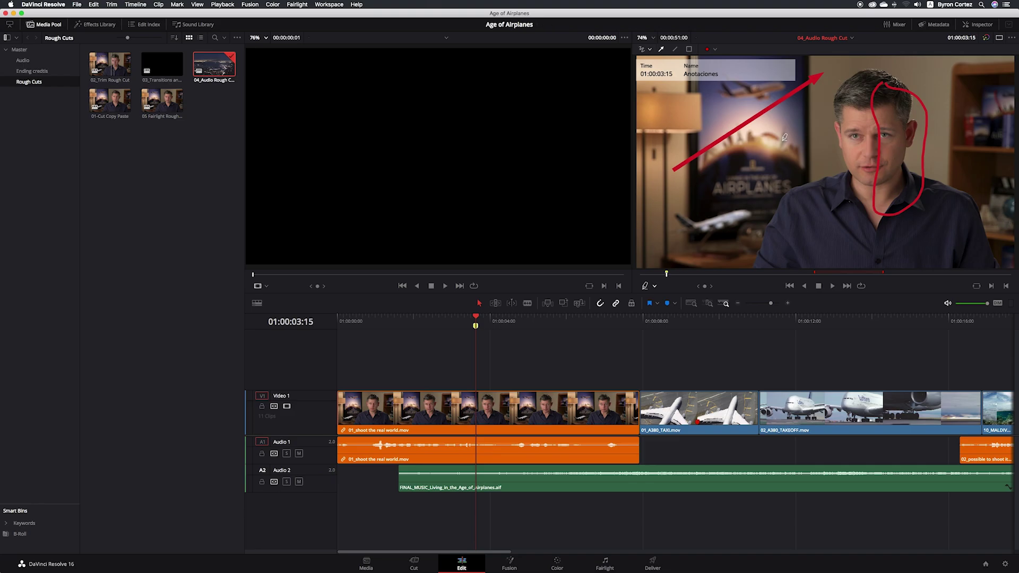
left_click(715, 49)
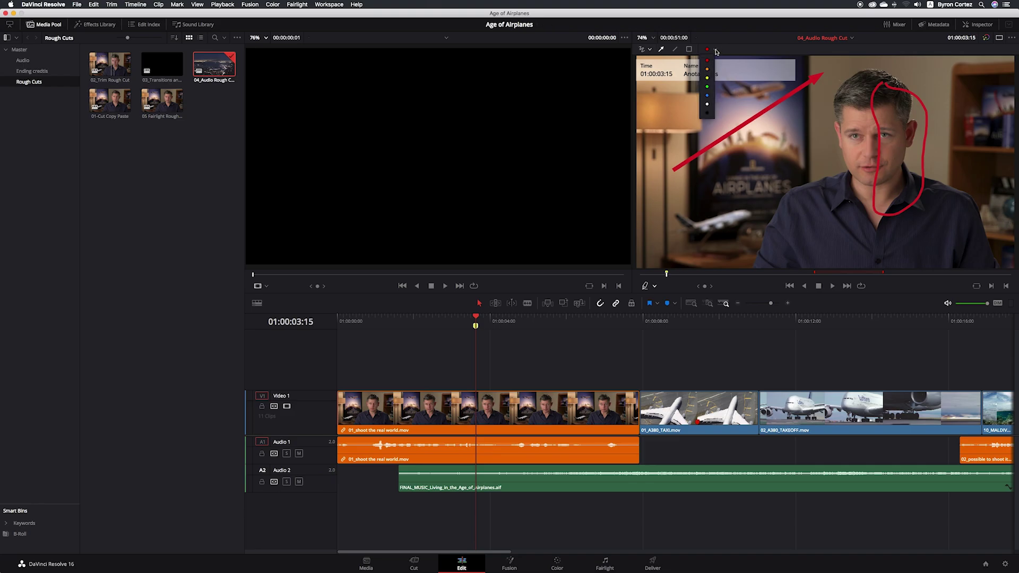
left_click(707, 78)
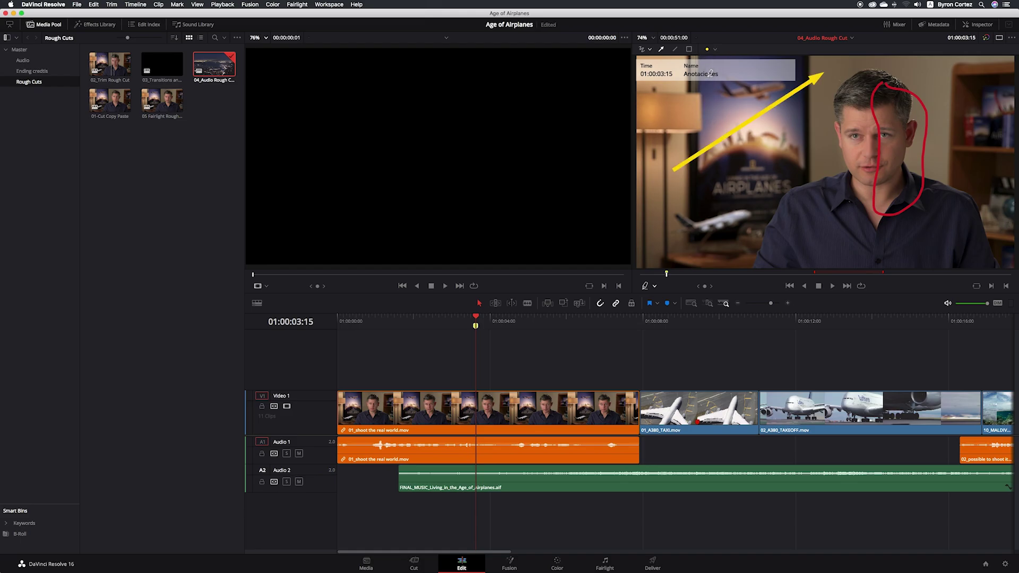
key("super+s")
Draw a vertical yellow line left of the man and return to the full frame view.
left_click(675, 49)
left_click_drag(828, 60, 830, 266)
scroll(831, 265, "up", 5)
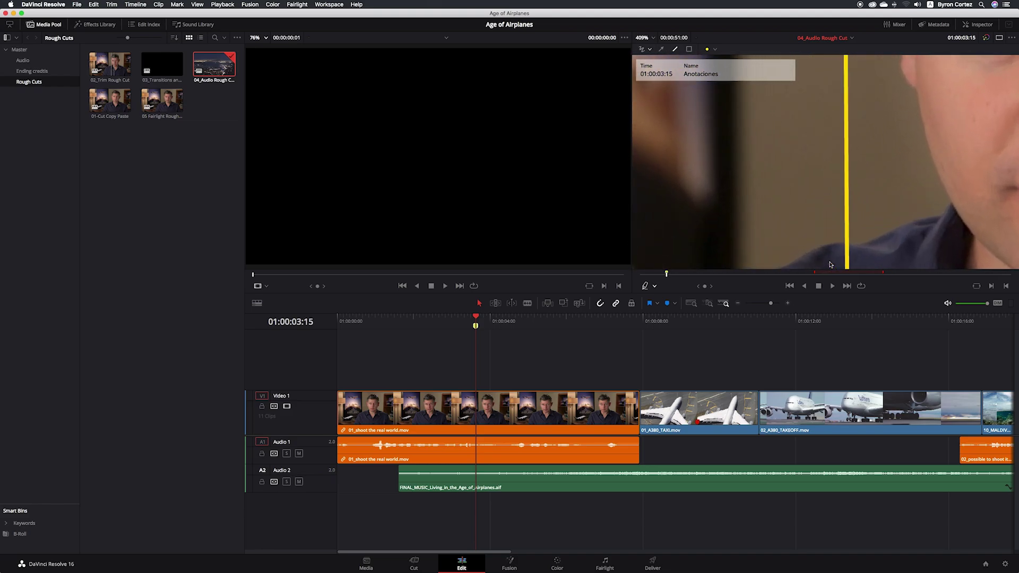
key("shift+z")
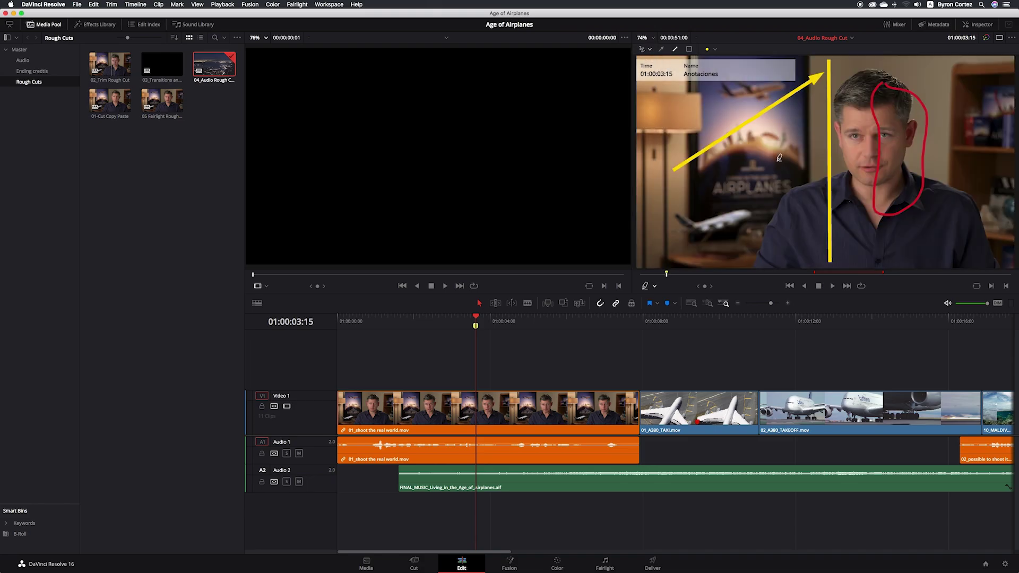
Draw a rectangle around the model airplane.
left_click(689, 50)
left_click_drag(759, 200, 671, 243)
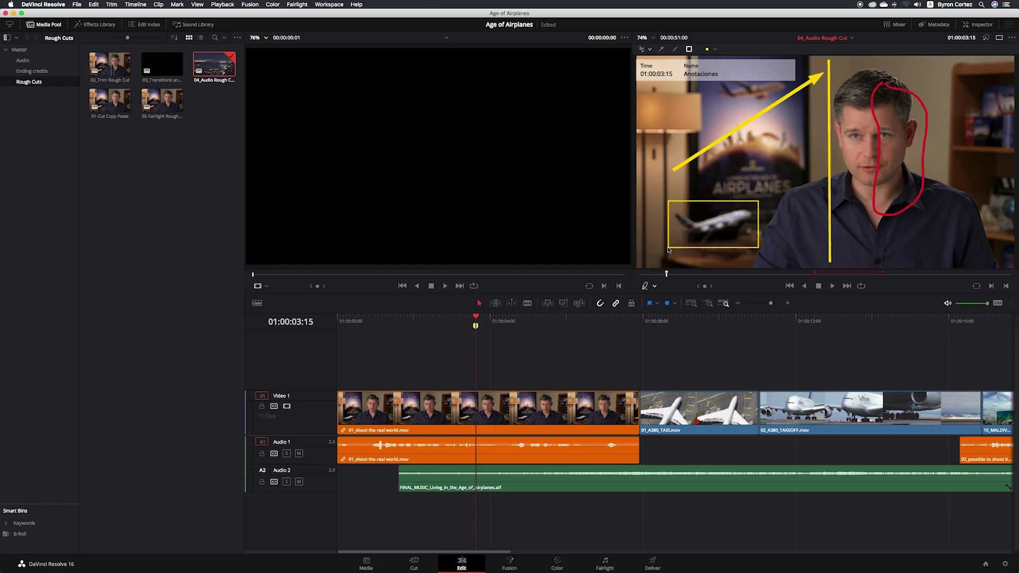
left_click(716, 50)
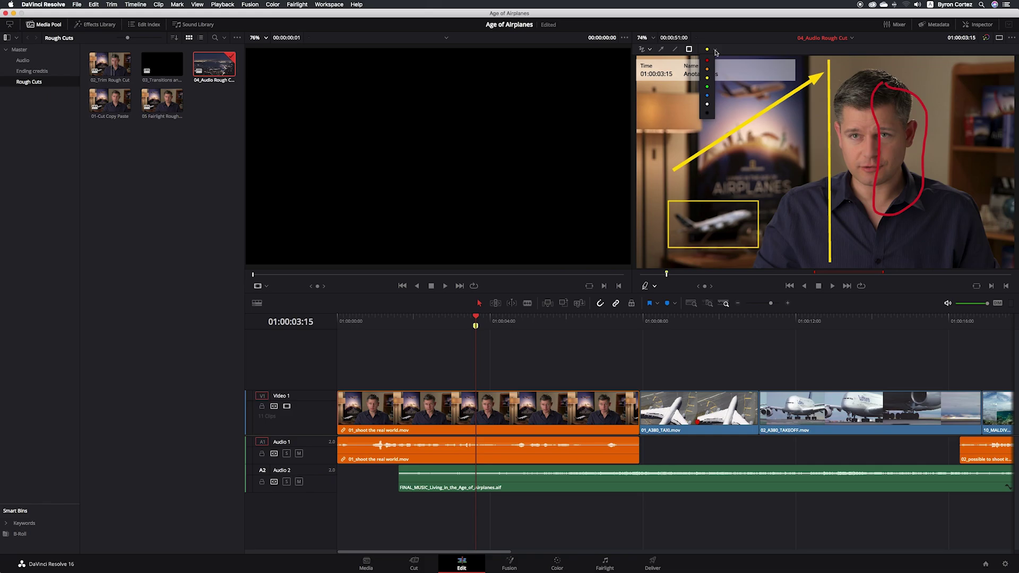
Recolour the airplane box green, keeping Annotations as the viewer overlay.
left_click(707, 88)
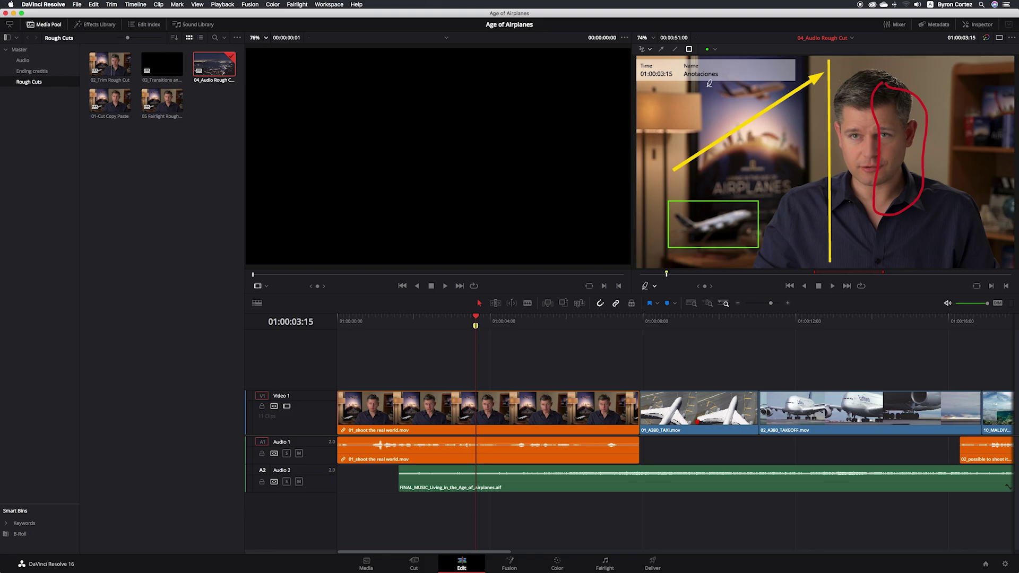
left_click(656, 288)
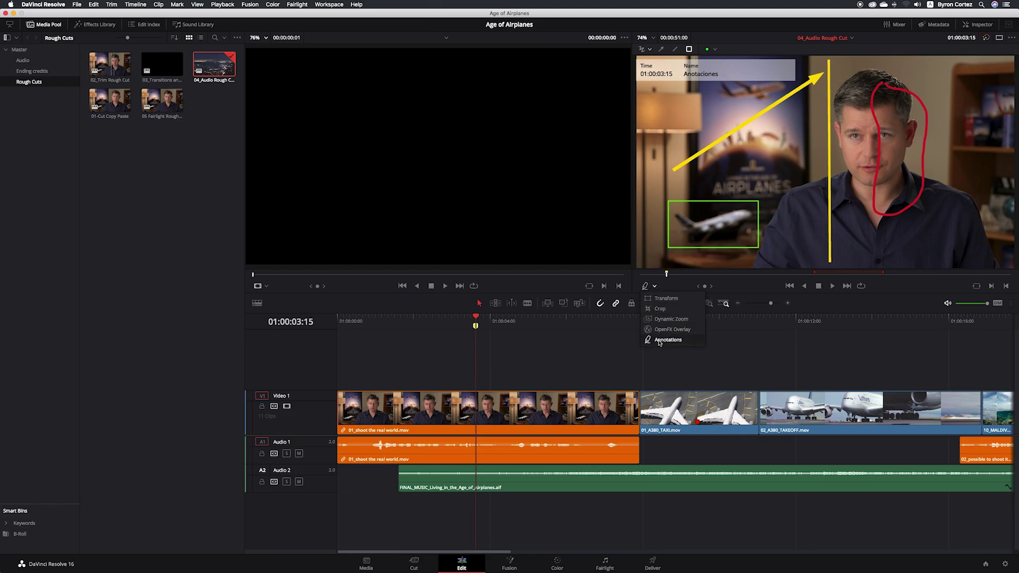
left_click(660, 340)
Exit annotation drawing, put the playhead on the 01:00:03:15 marker, and show the Audio bin.
left_click(645, 286)
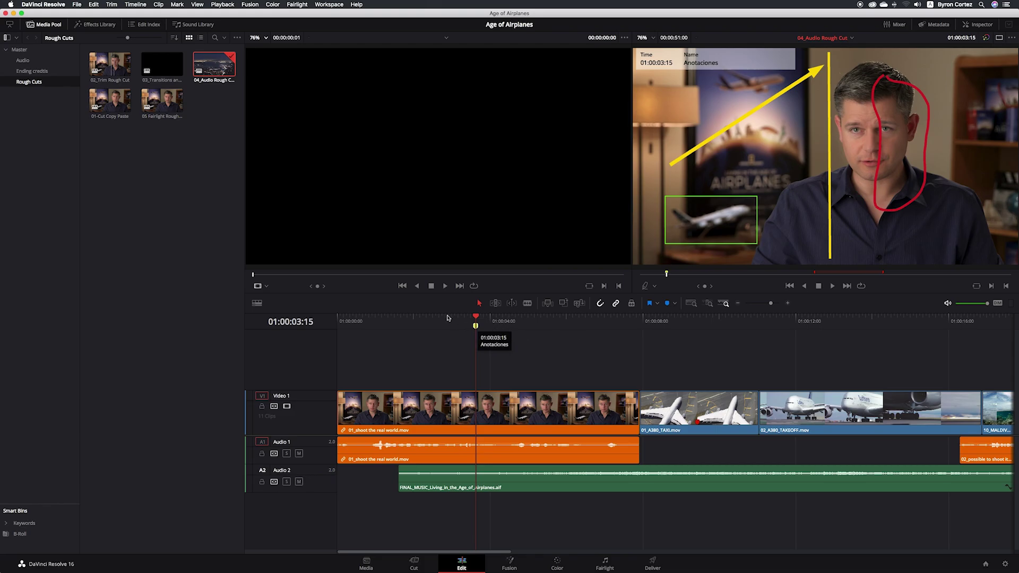
left_click_drag(476, 317, 476, 318)
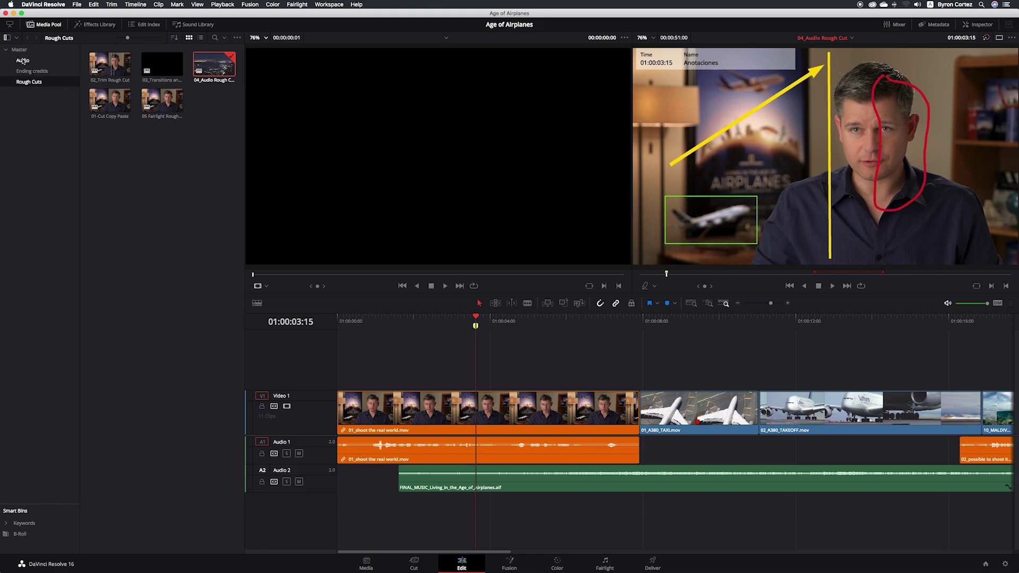
left_click(23, 61)
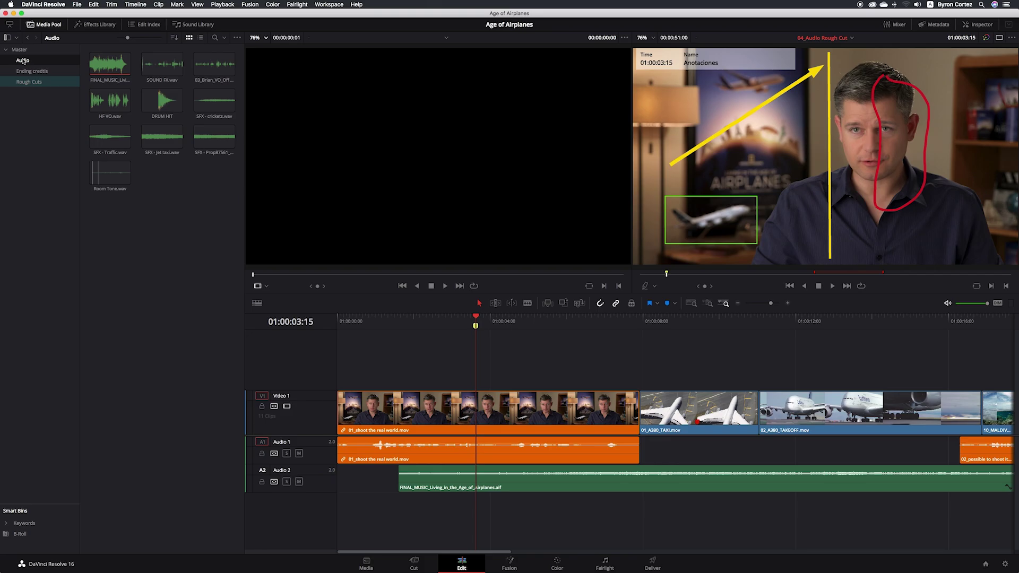
Load SOUND FX.wav in the source viewer and add Marker 1 at 01:00:02:20.
double_click(153, 70)
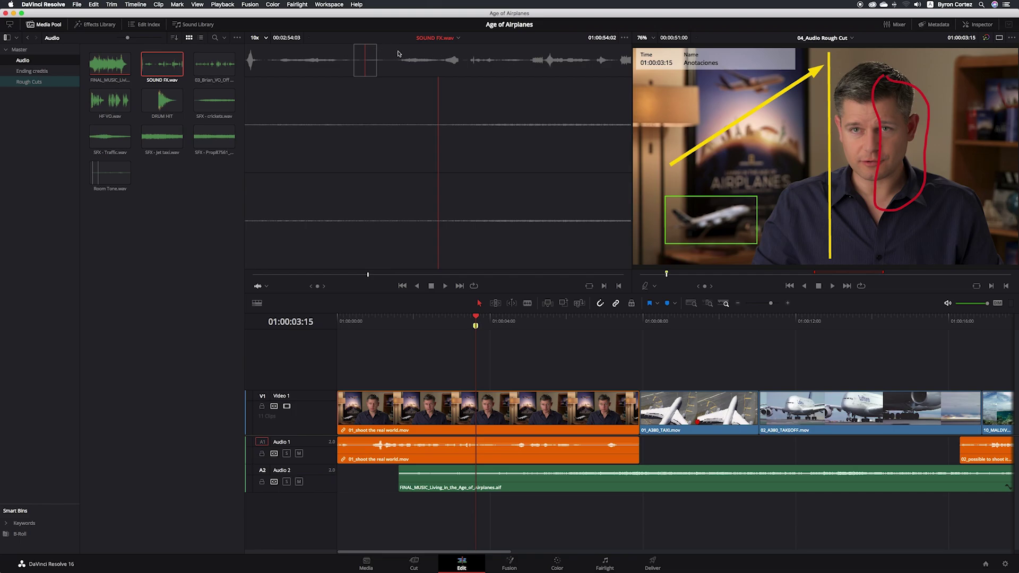
left_click(587, 60)
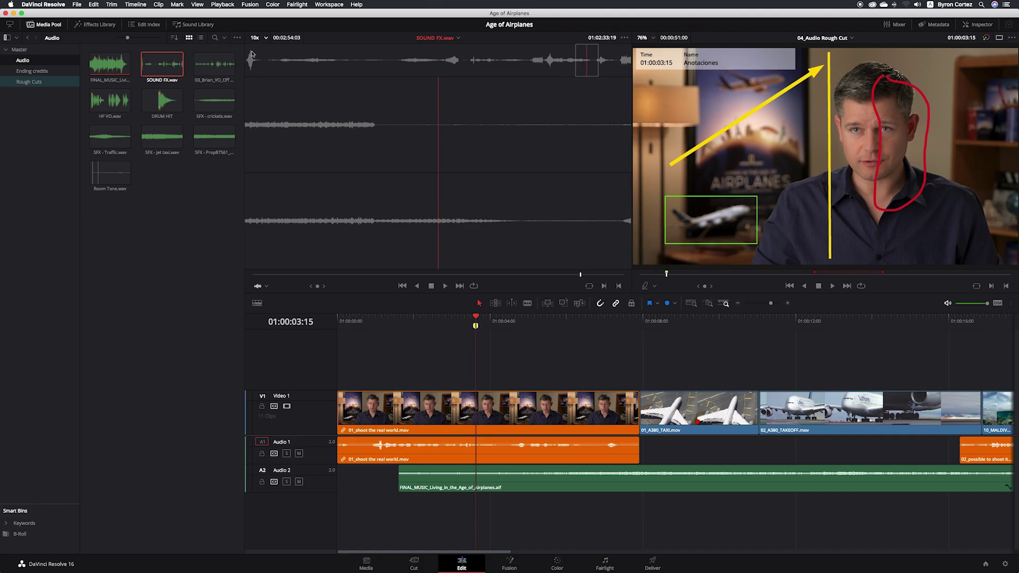
left_click(251, 62)
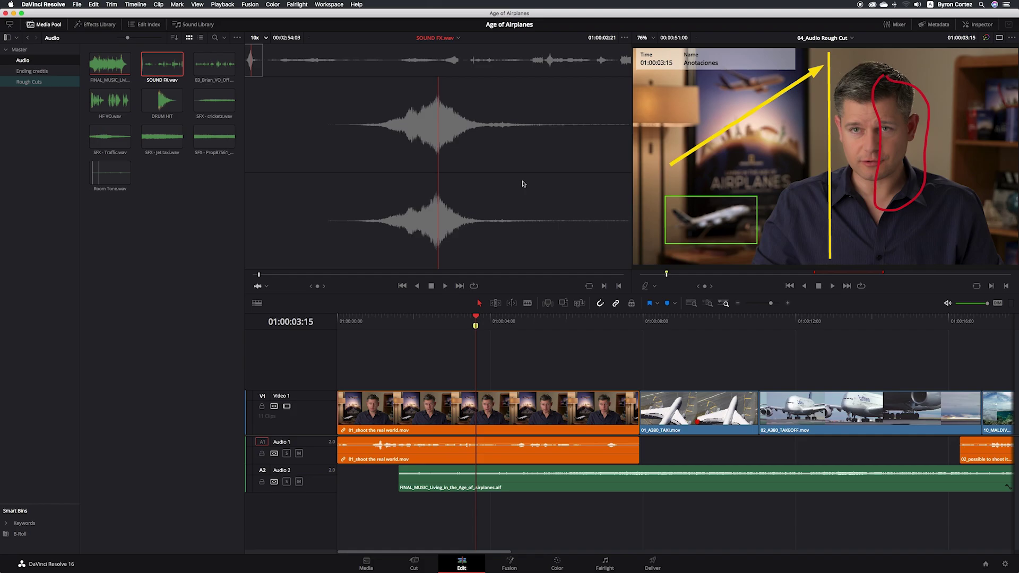
key("Left")
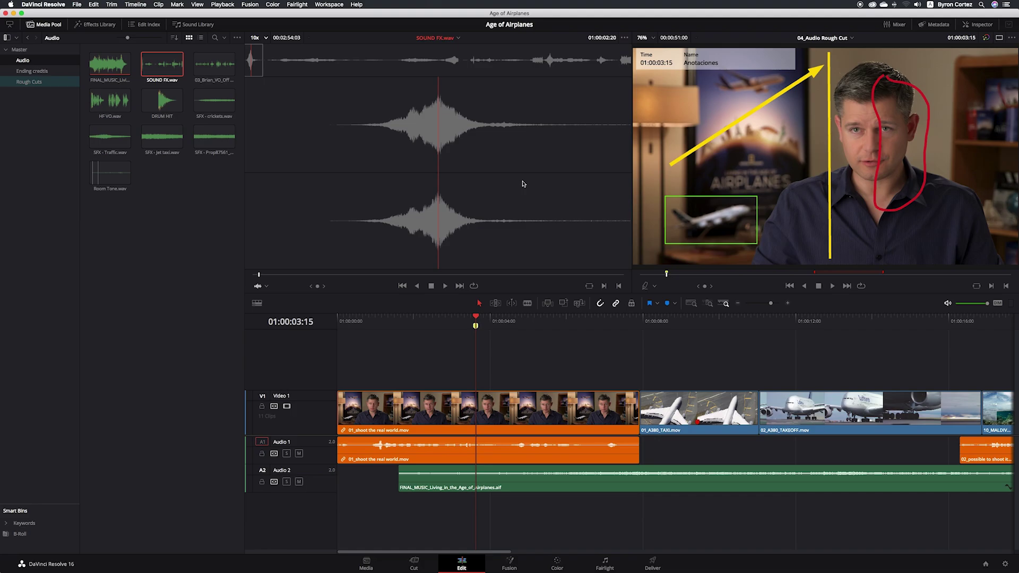
key("m")
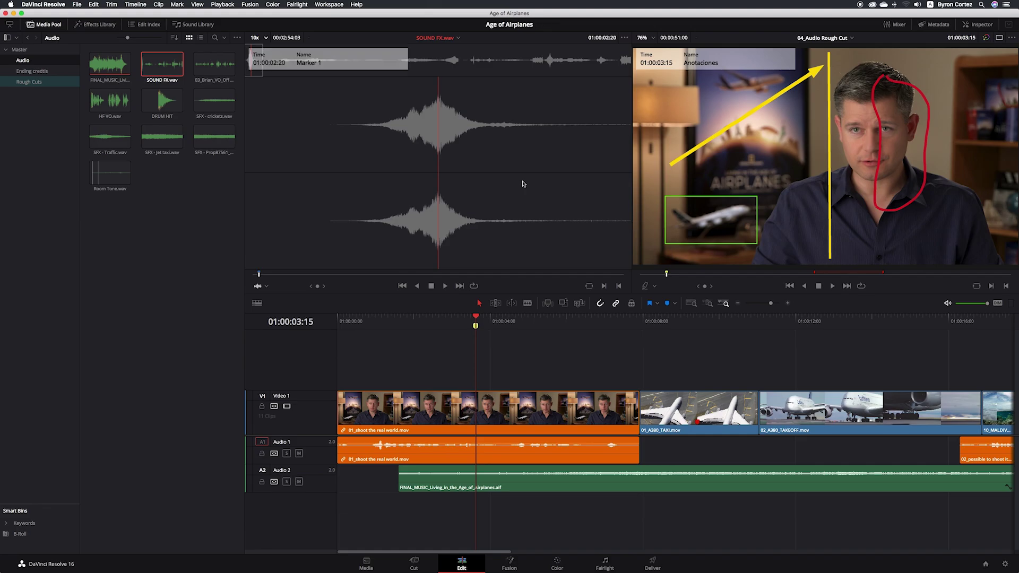
Rename the 01:00:02:20 marker to 'Plane Overhead' and play the clip onward.
key("m")
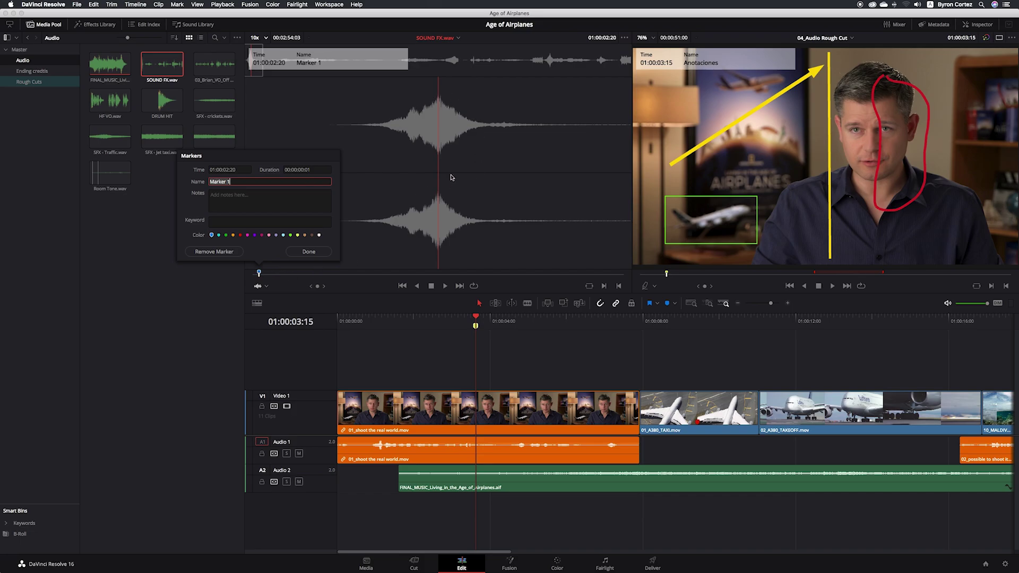
left_click(282, 184)
key("super+a")
type("Plane Over")
type("head")
left_click(318, 248)
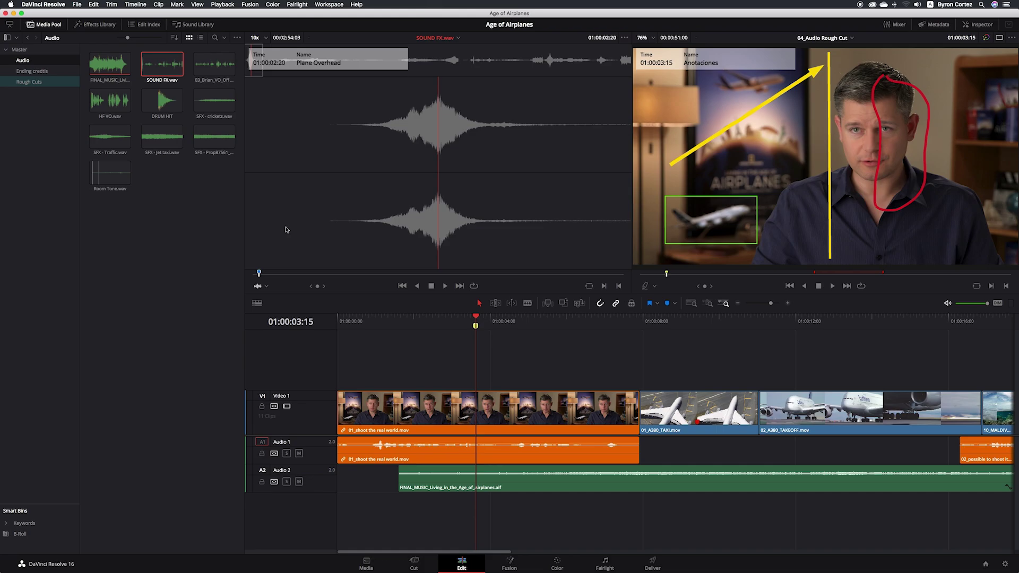
key("space")
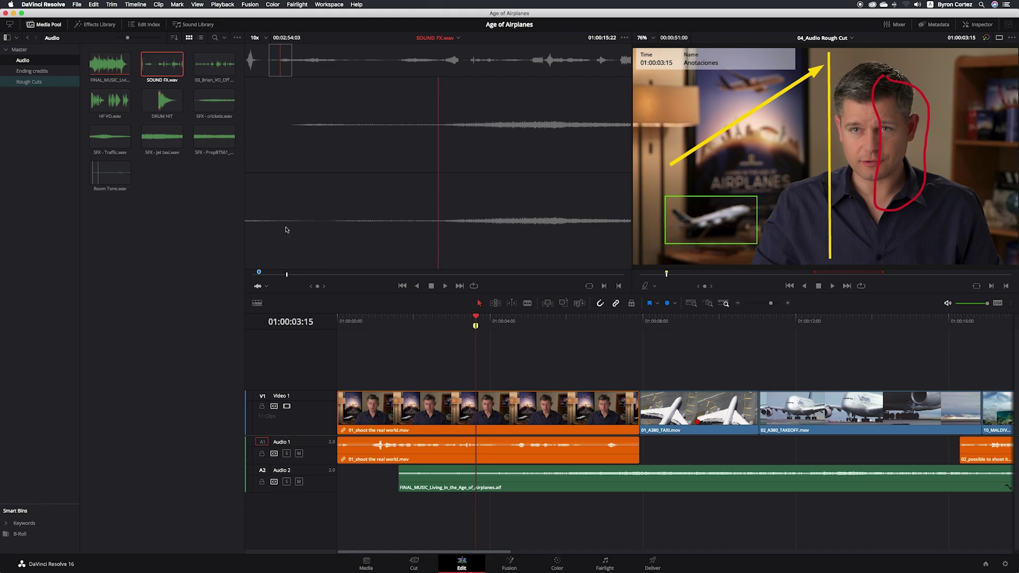
Add a marker at 01:00:15:22 named 'Loud Prop Plane' with a 00:00:05:01 duration.
key("m")
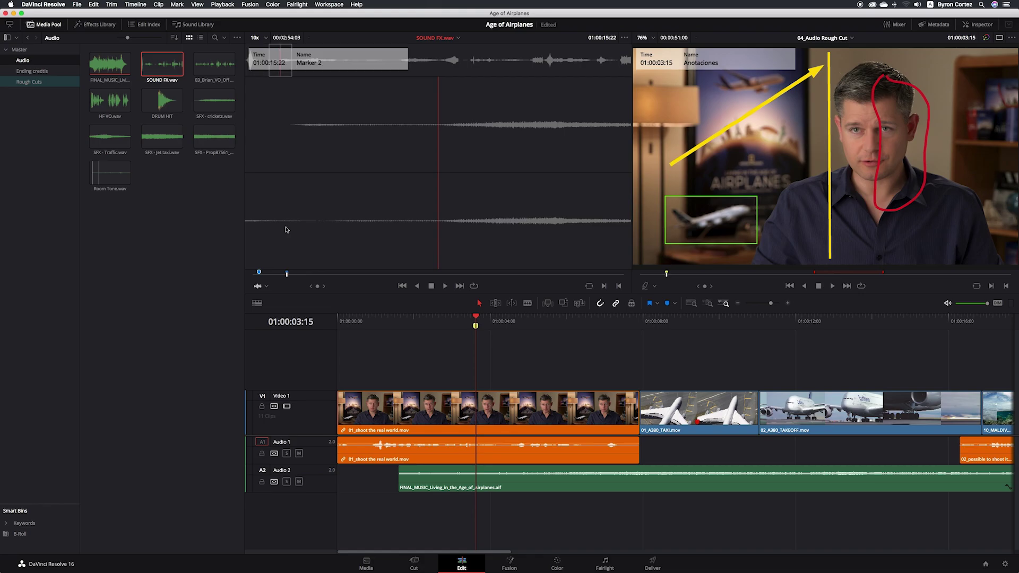
key("m")
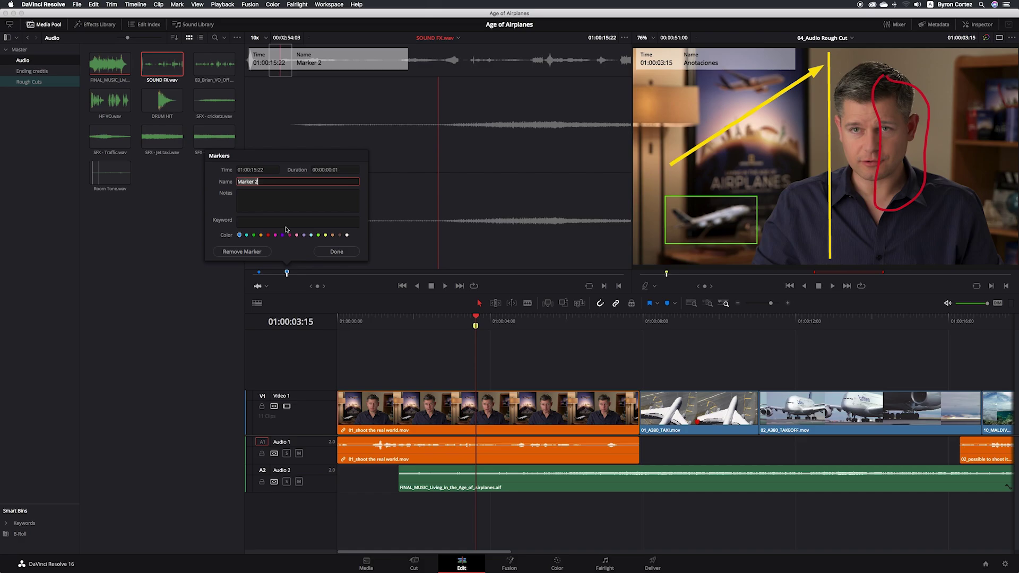
type("Loud P")
type("rop P")
type("lane")
left_click(342, 171)
left_click(332, 169)
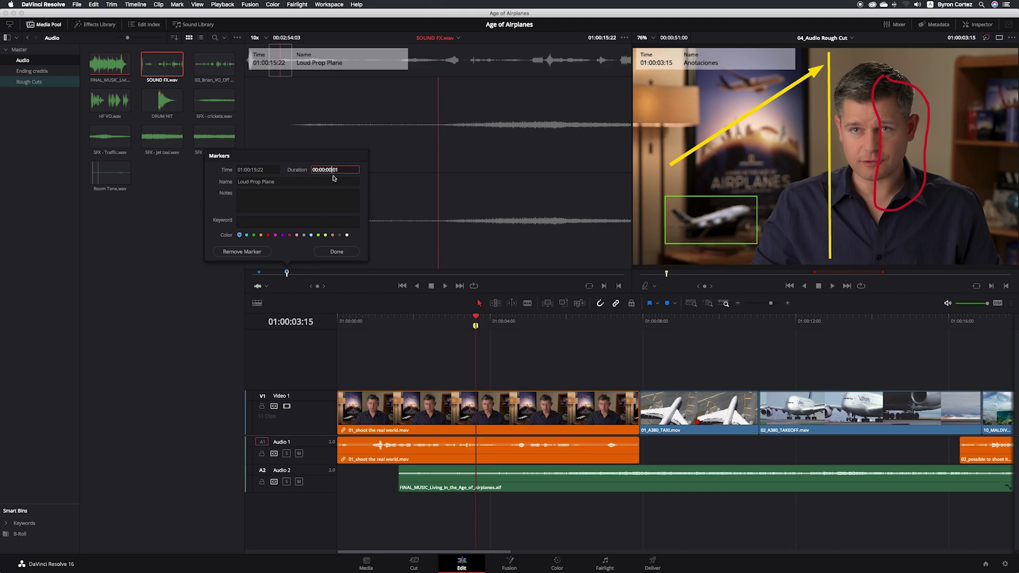
key("BackSpace")
type("5")
left_click(354, 251)
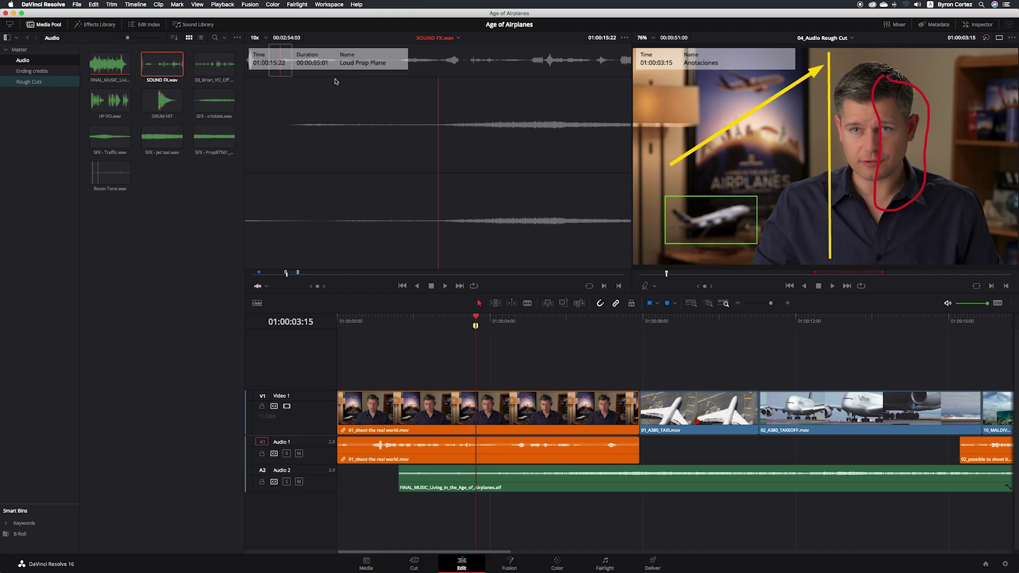
Find the loud sound in SOUND FX.wav and set an in point at 01:01:30:11.
left_click(444, 62)
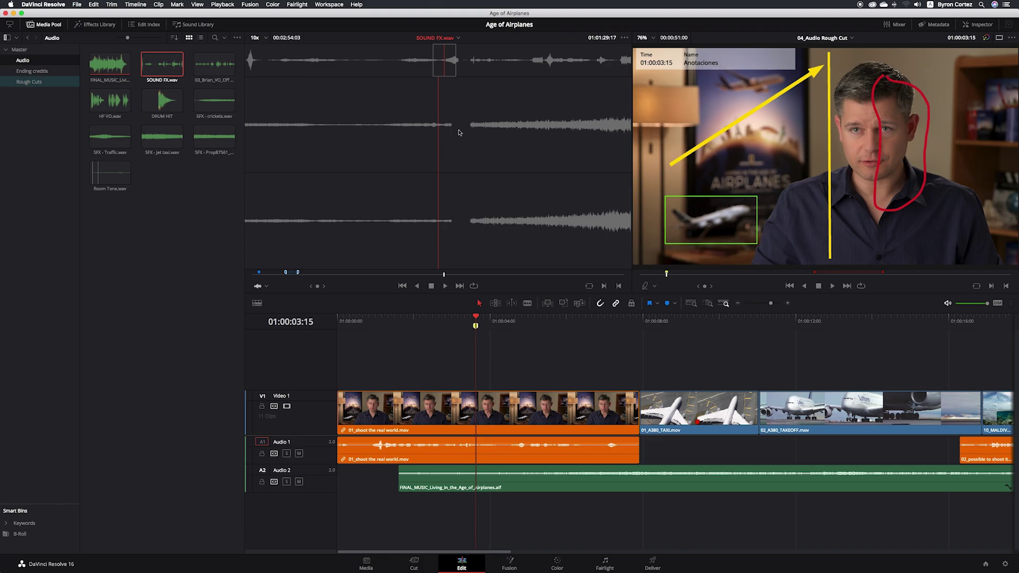
key("space")
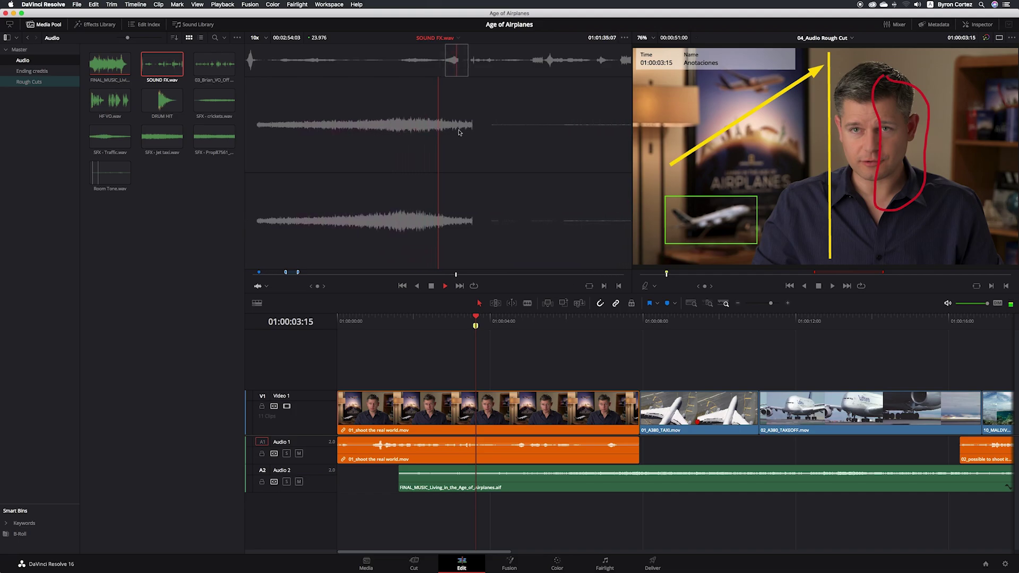
key("space")
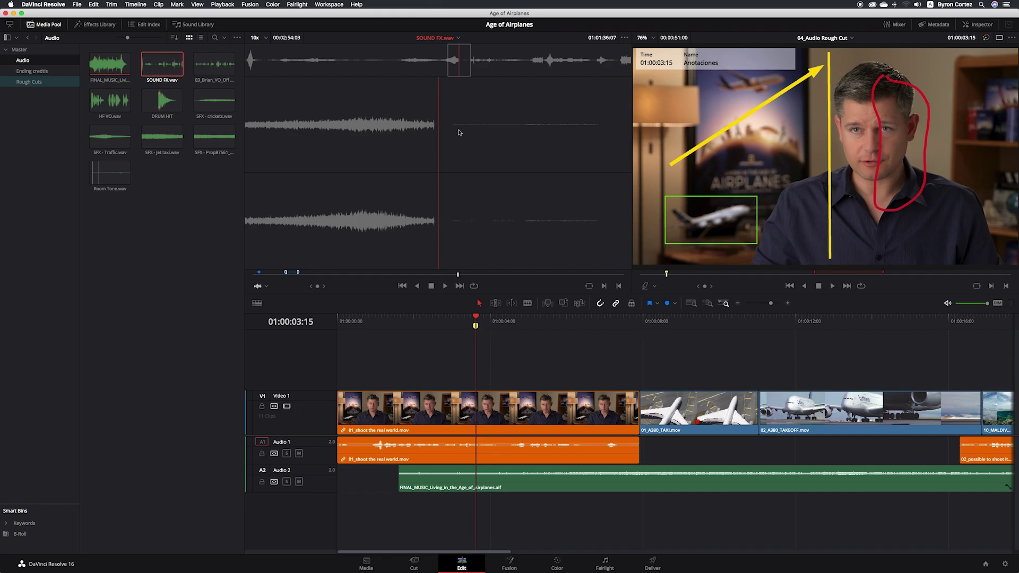
left_click(447, 63)
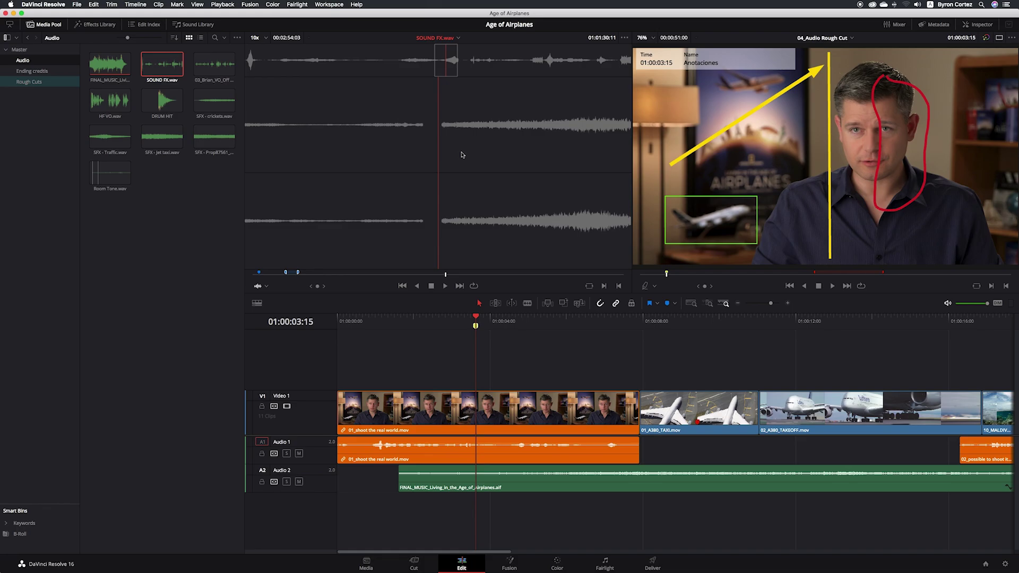
key("i")
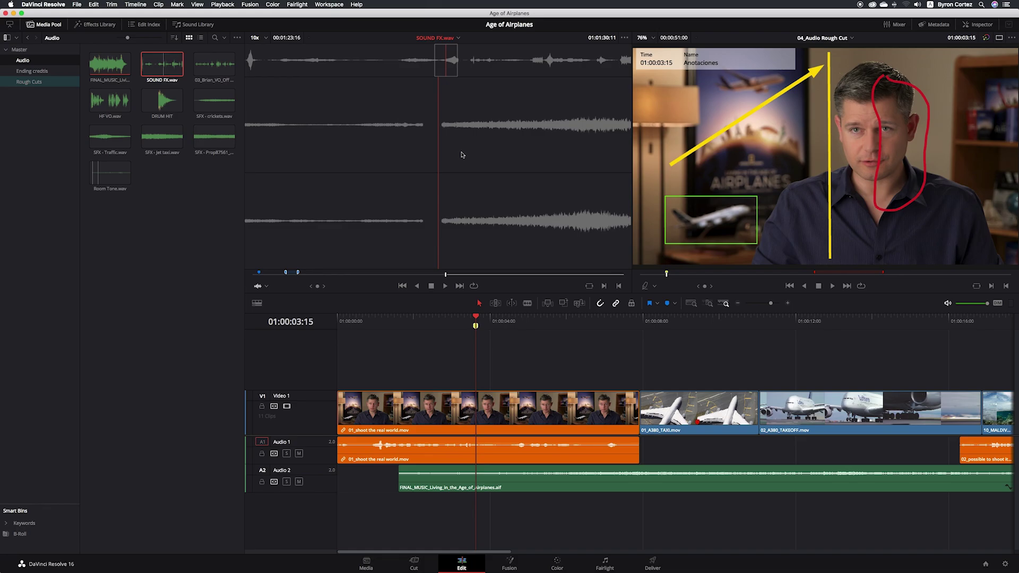
key("space")
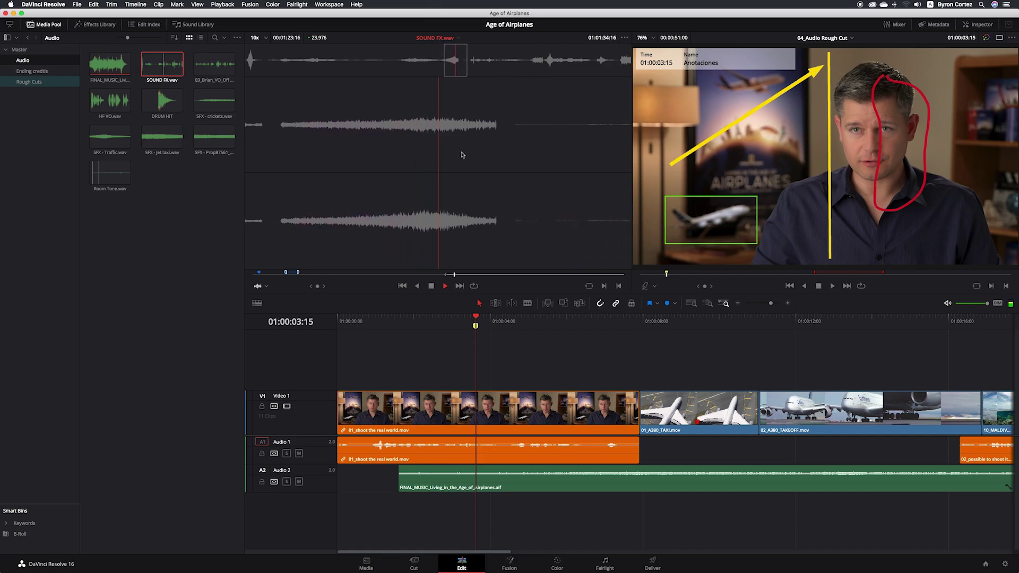
Stop playback, step back two frames, and set the out point at 01:01:36:09.
key("space")
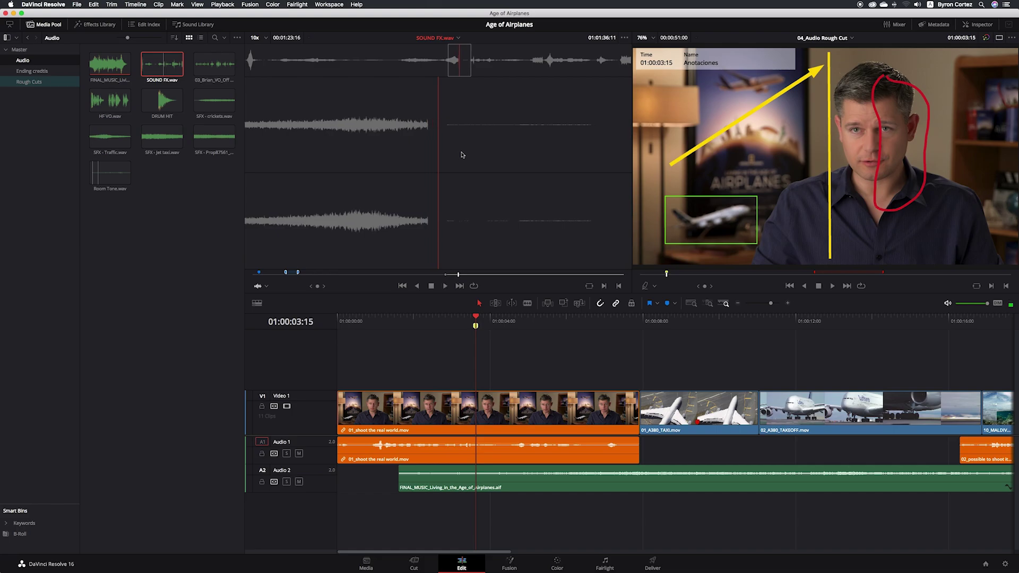
key("Left")
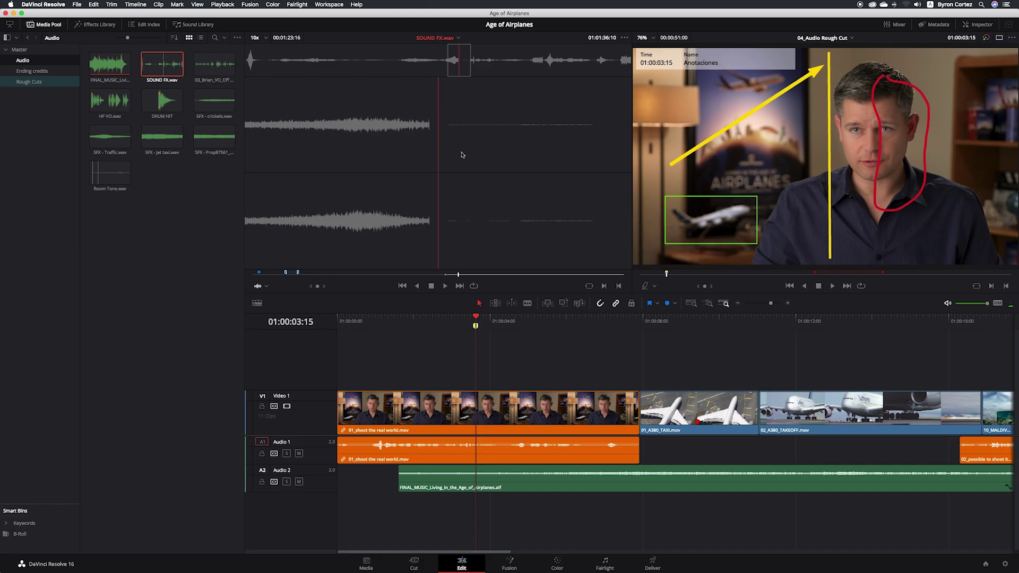
key("Left")
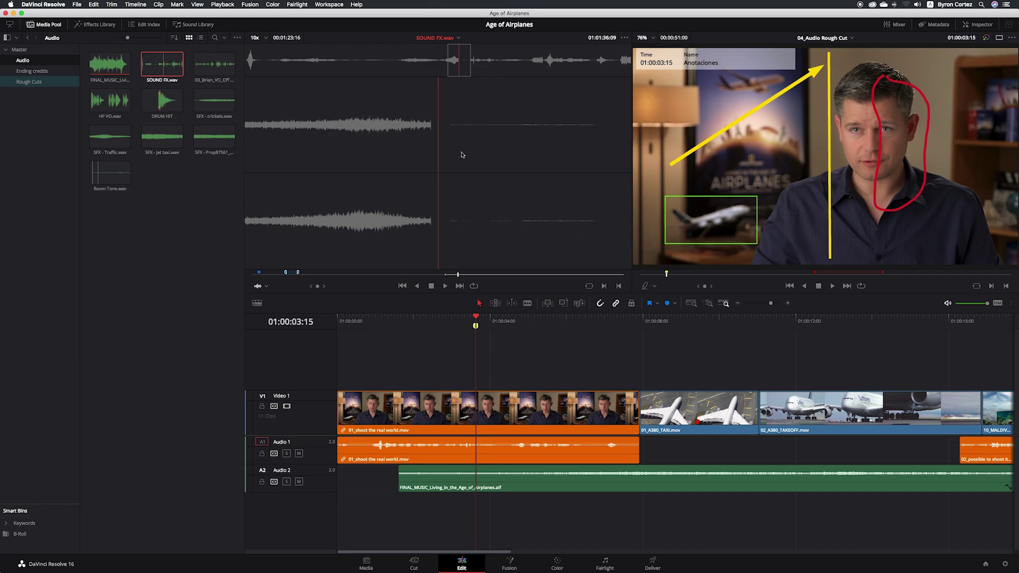
key("o")
Convert the 00:00:05:23 in-out range into a duration marker named 'Roaring Jet'.
right_click(451, 277)
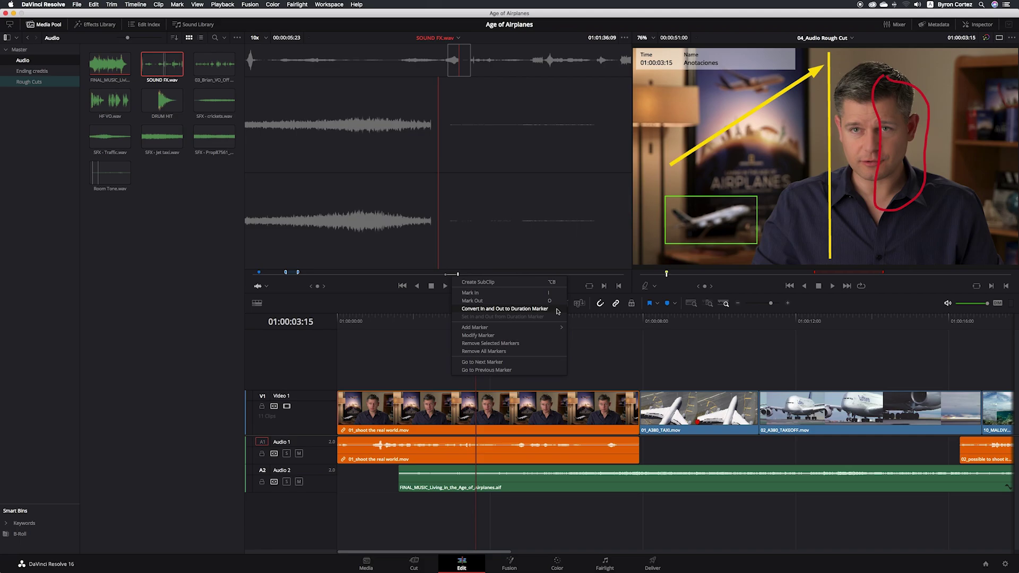
left_click(555, 310)
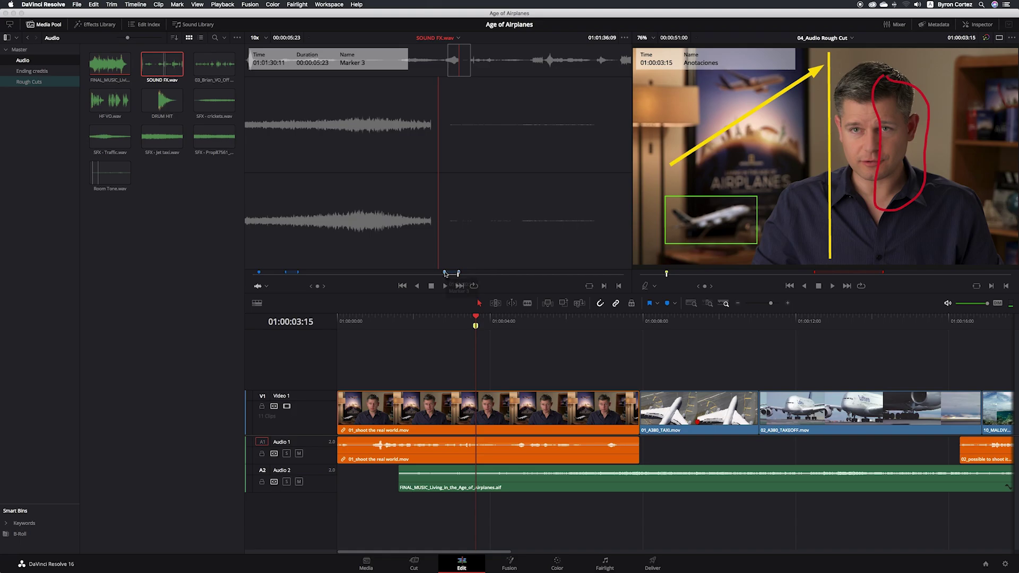
double_click(444, 273)
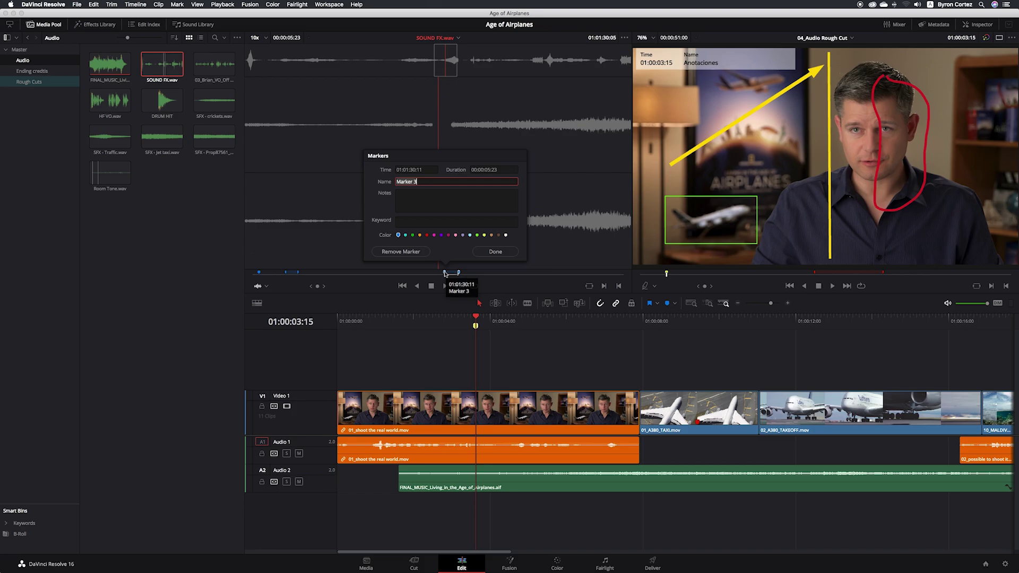
type("Roar")
type("ing Jet")
left_click(510, 253)
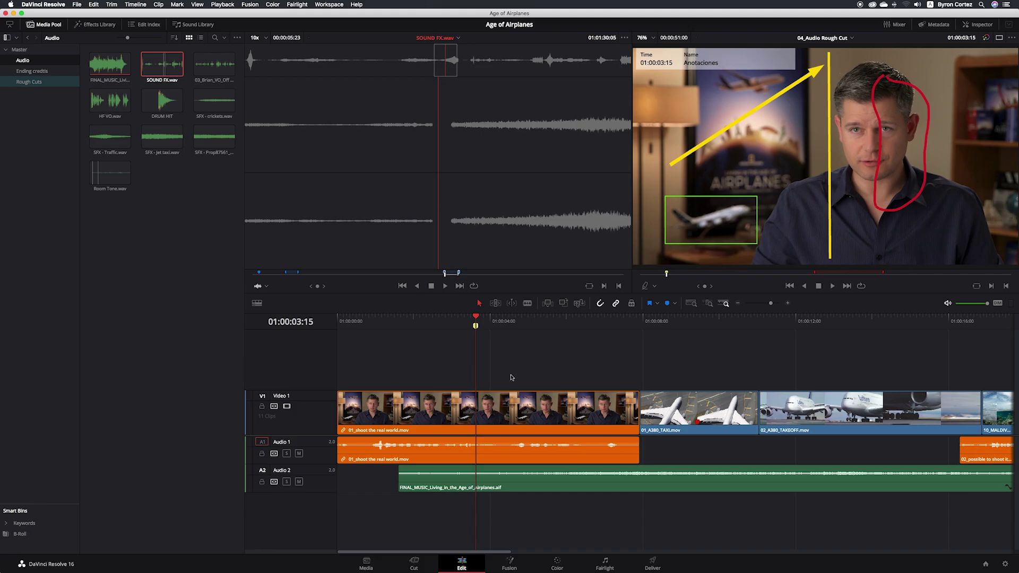
Show the Timeline View Options panel with the video, audio and track height settings.
mouse_move(461, 489)
left_click(256, 303)
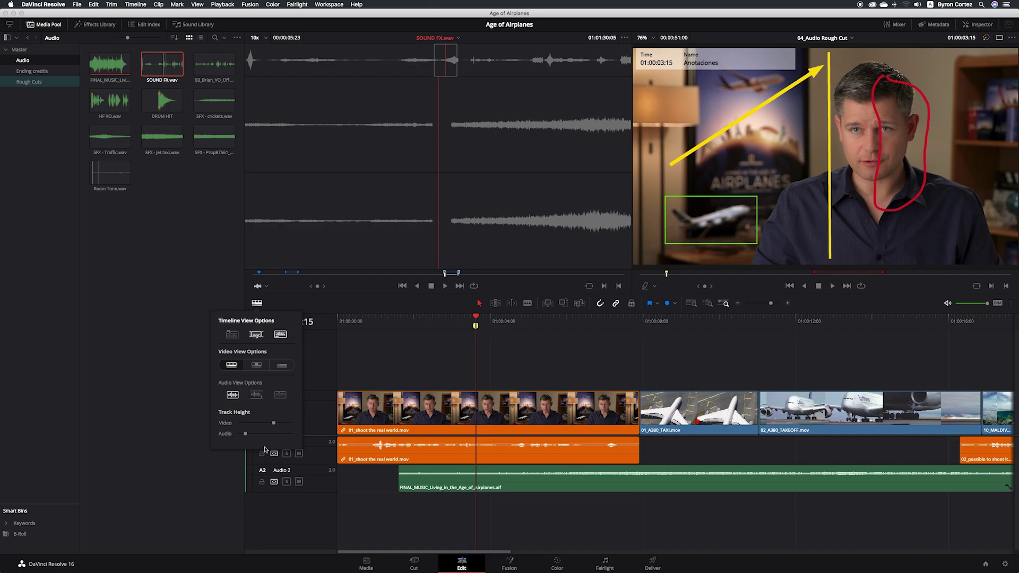
Show timeline video clips as plain bars and zoom to fit the whole edit.
left_click(282, 366)
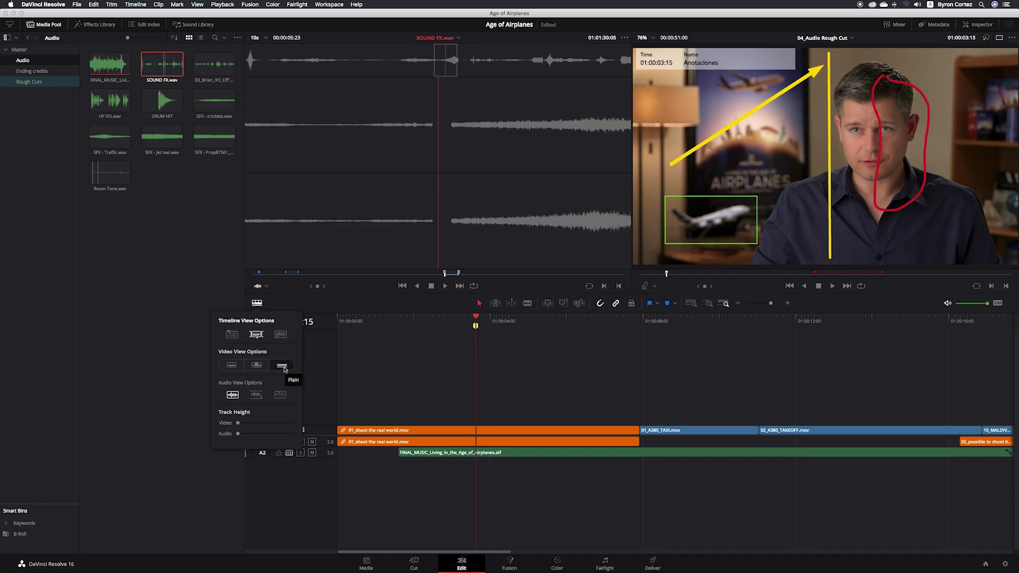
left_click(459, 399)
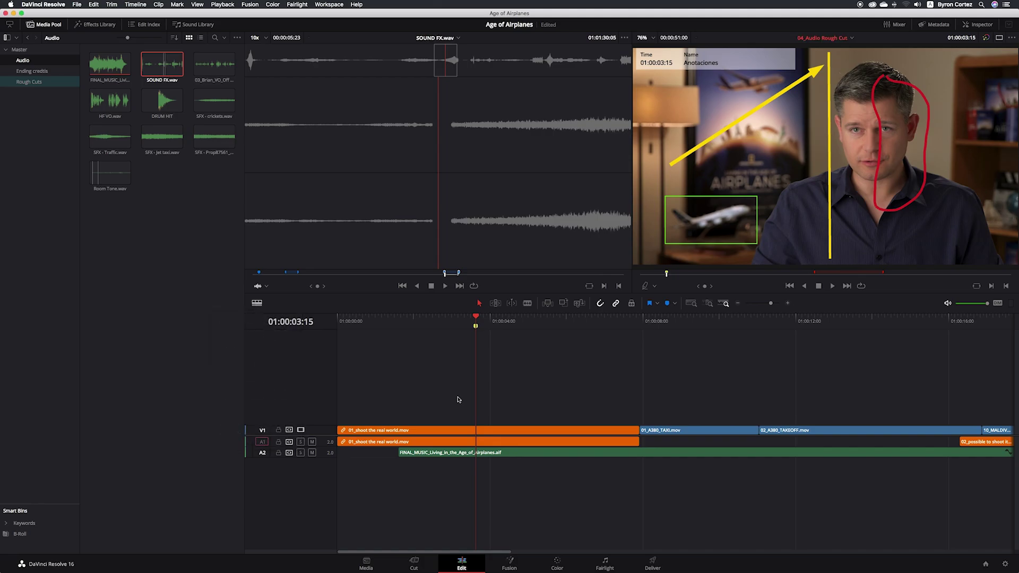
key("shift+z")
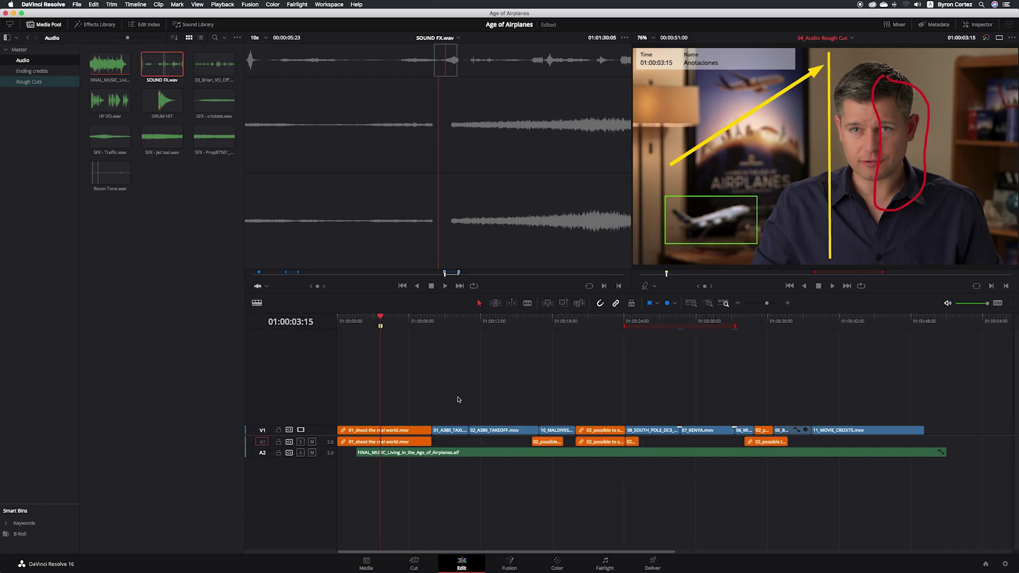
Raise the video track height to maximum and make the audio tracks slightly taller.
left_click(257, 303)
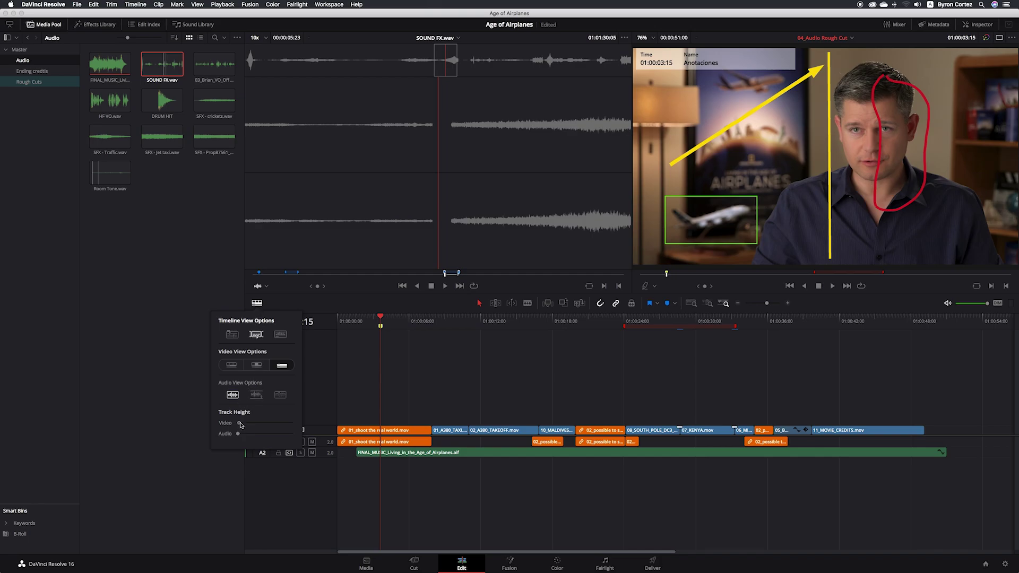
left_click_drag(239, 422, 293, 423)
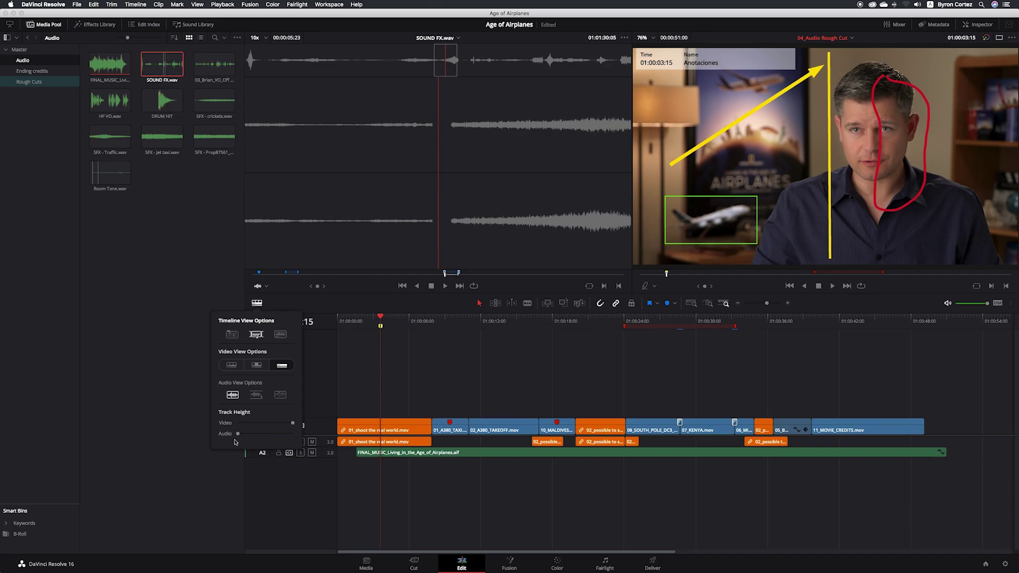
left_click_drag(237, 434, 303, 435)
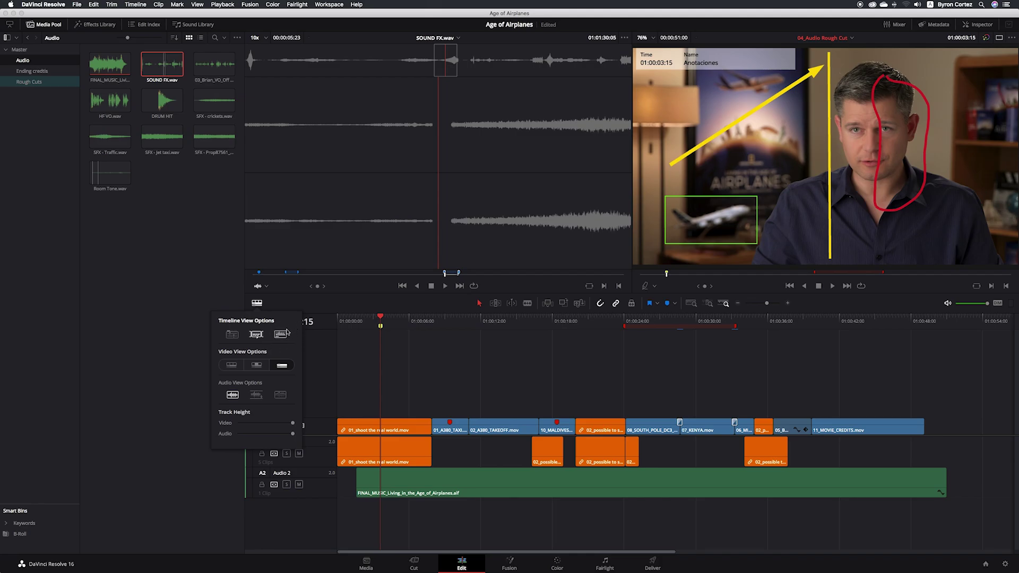
Turn on audio waveforms, compare the Full, Bottom and Non-Rectified styles, and keep the first style.
left_click(281, 335)
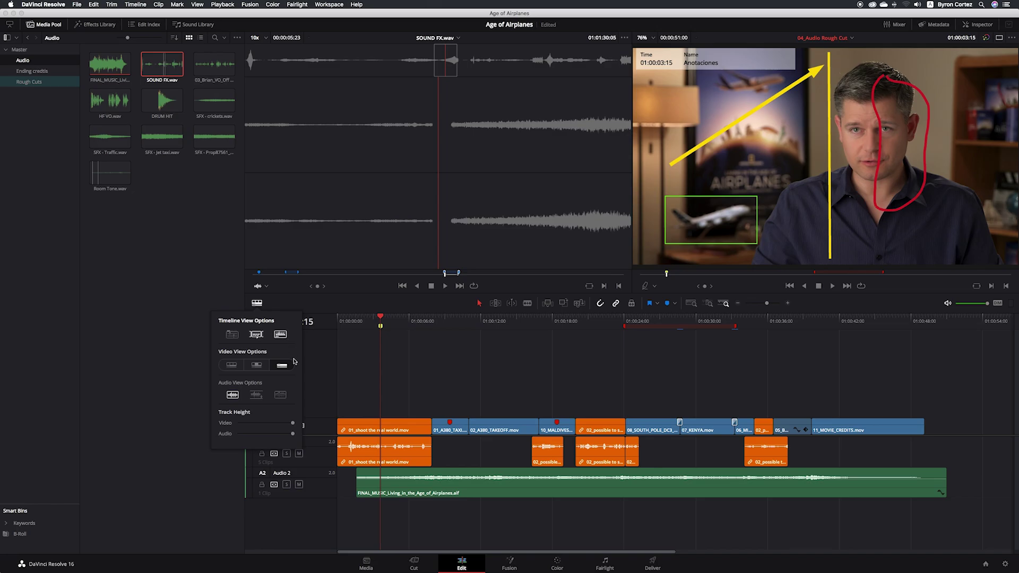
left_click(257, 395)
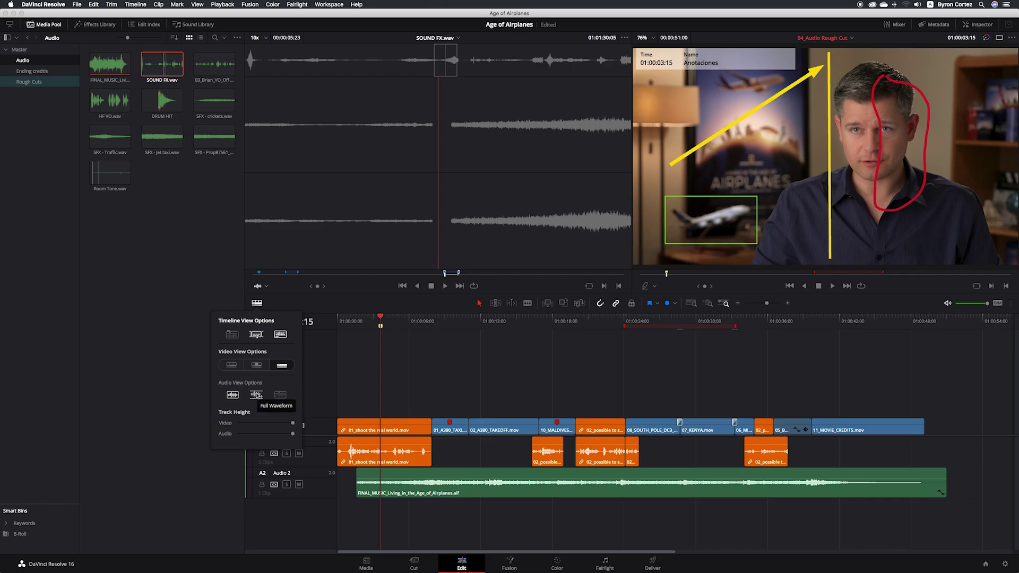
left_click(232, 395)
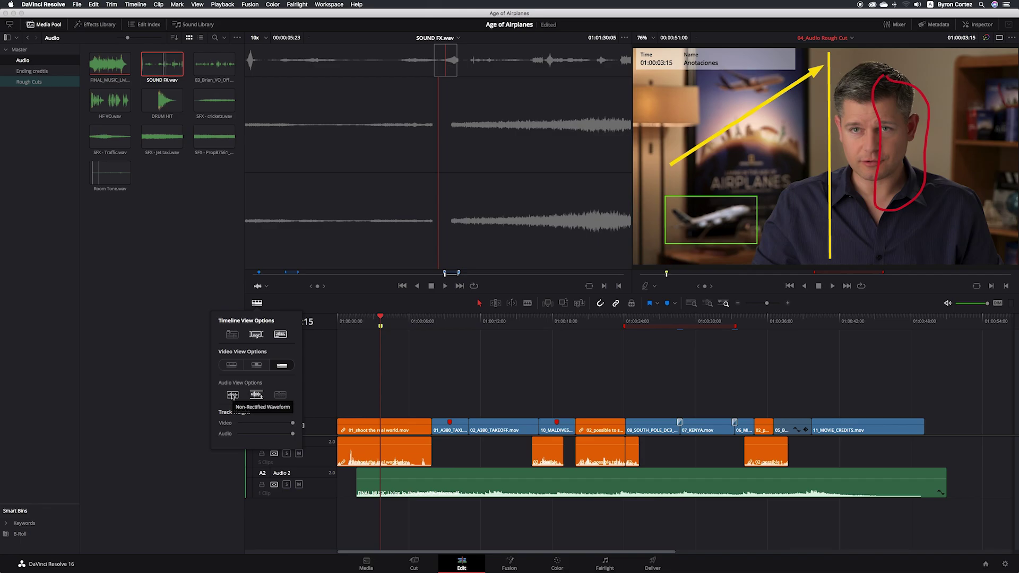
left_click(232, 394)
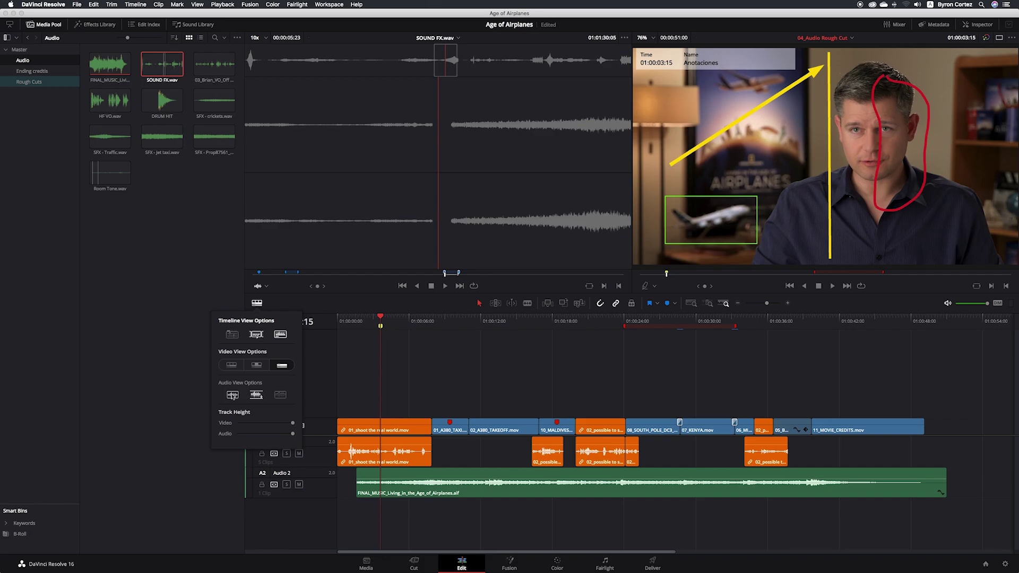
left_click(233, 395)
left_click(404, 387)
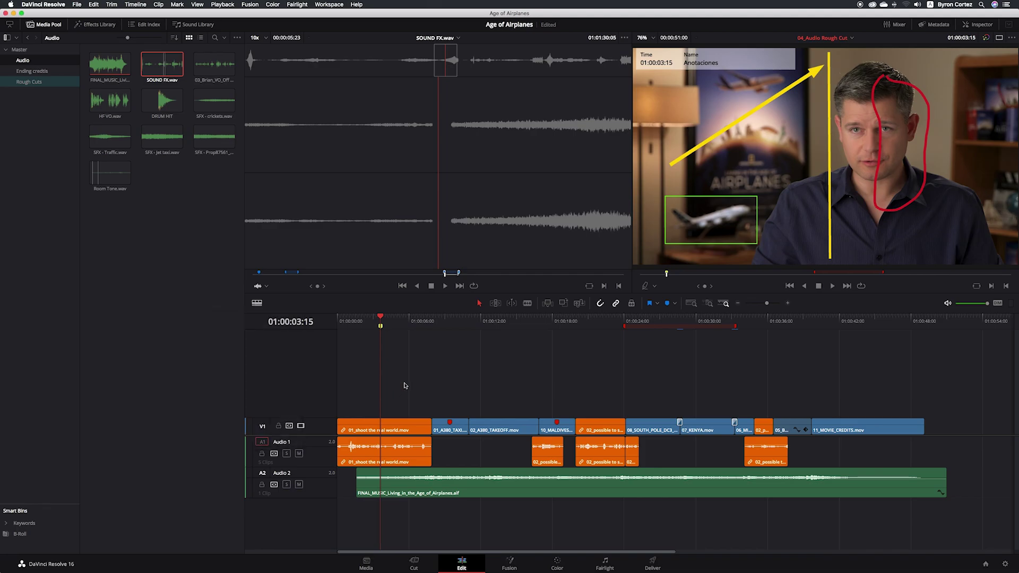
Make the V1 track slightly taller, then play the rough cut from the start.
left_click_drag(322, 434, 322, 416)
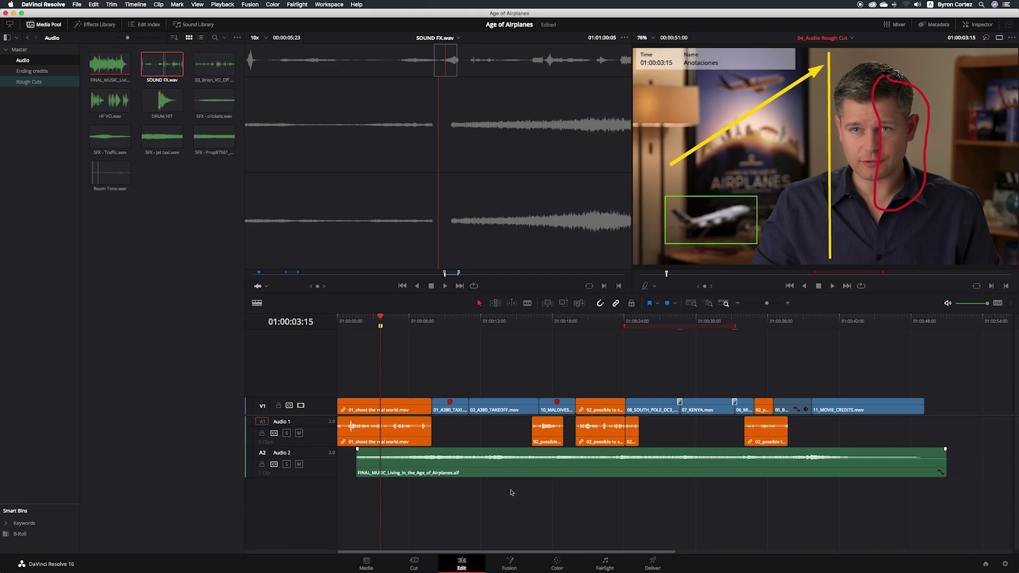
left_click(344, 323)
key("space")
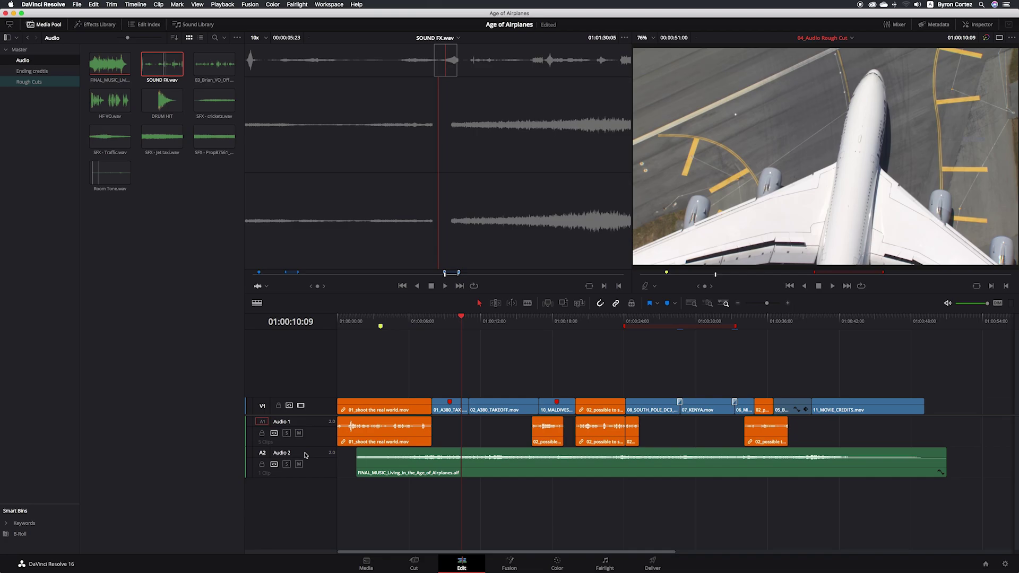
Add an empty stereo Audio 3 track below Audio 2 through Add Track > Stereo.
right_click(304, 454)
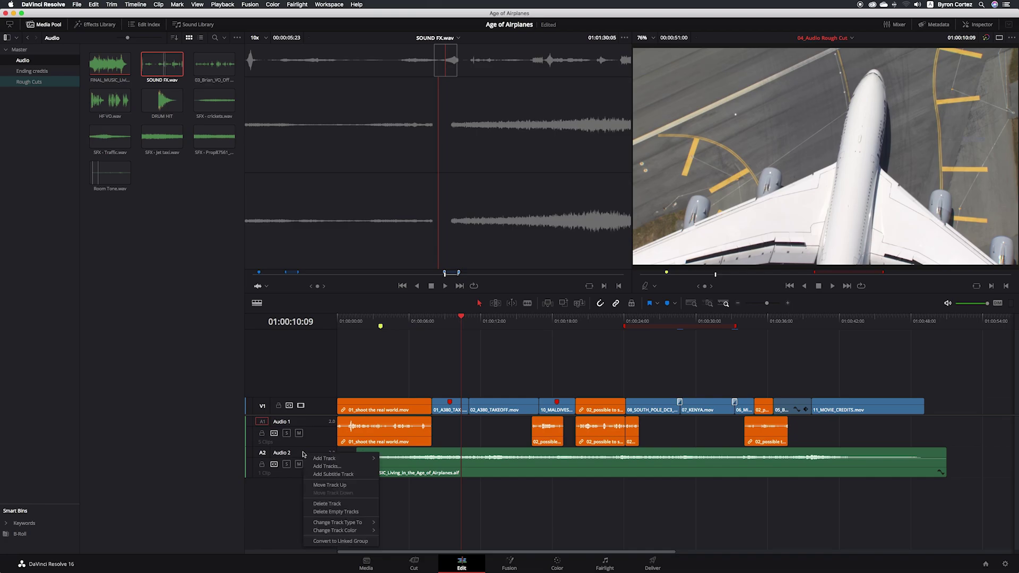
mouse_move(343, 461)
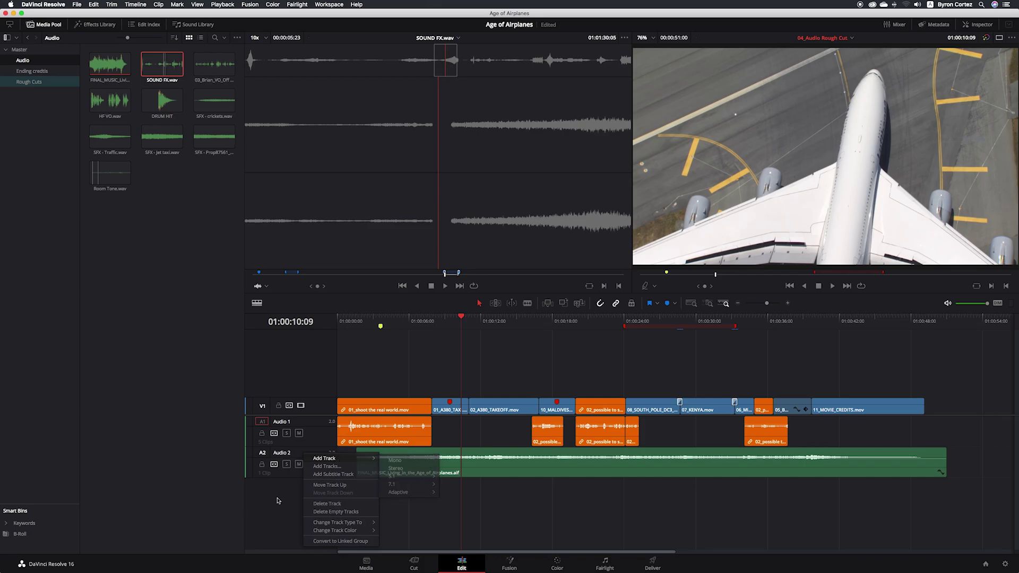
left_click(272, 474)
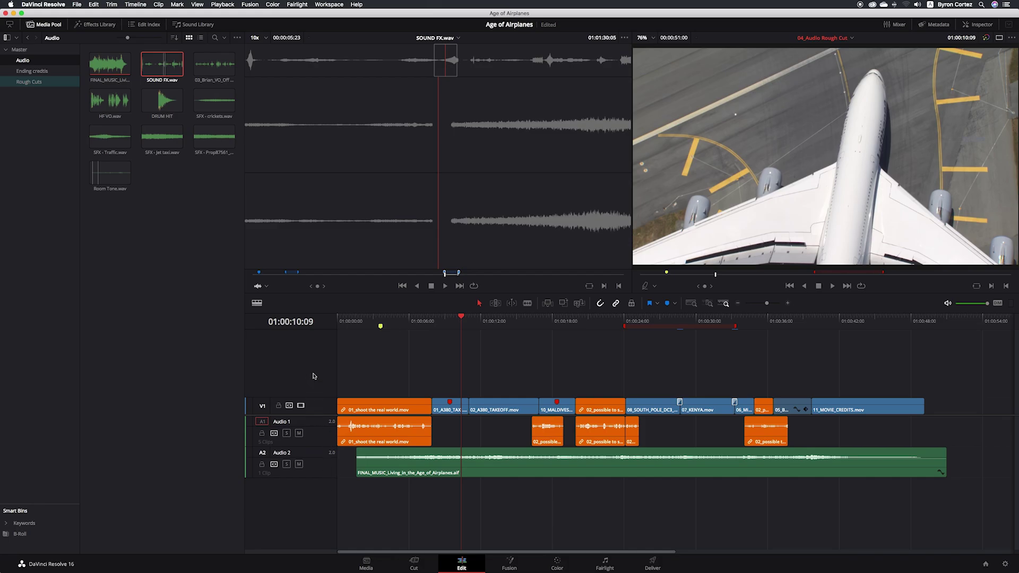
right_click(307, 455)
mouse_move(358, 461)
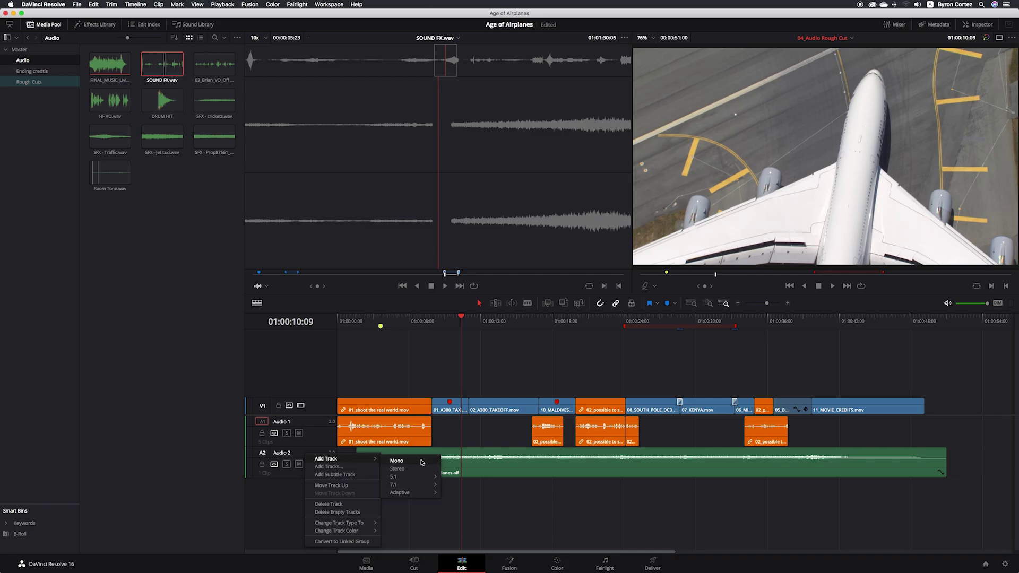
mouse_move(417, 480)
left_click(415, 470)
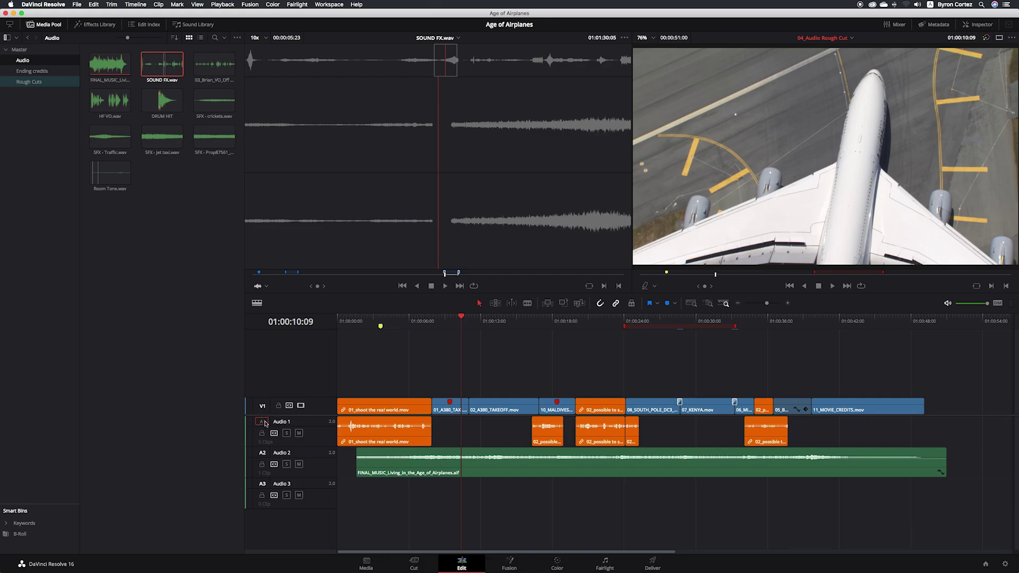
Try the source audio patch on Audio 2 and Audio 1, then leave it on Audio 3.
left_click(263, 453)
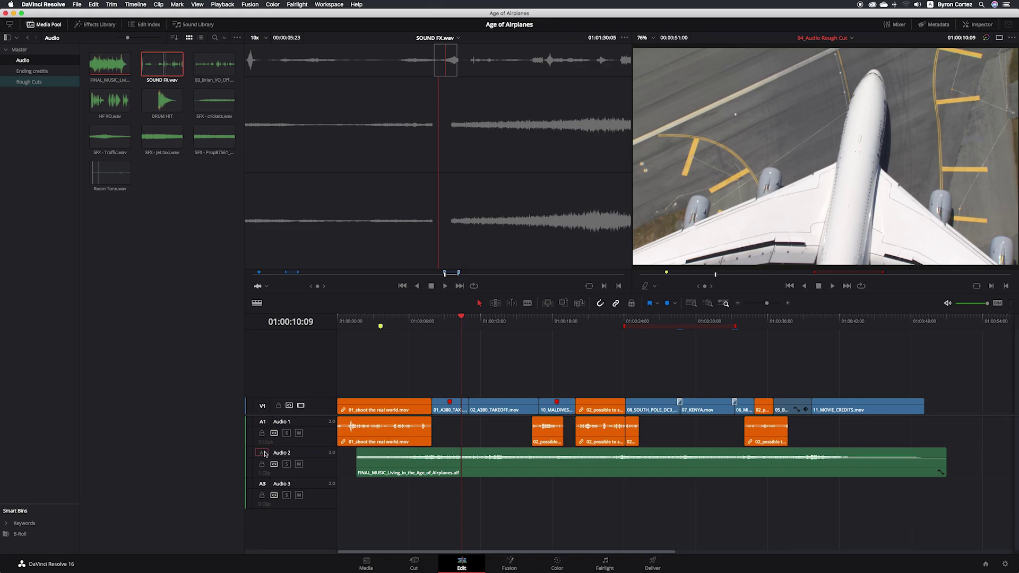
left_click(262, 483)
left_click(262, 452)
left_click(262, 484)
left_click(263, 422)
left_click(262, 484)
Park the playhead on the Roaring Takeoff marker at 01:00:09:10 and activate the SOUND FX.wav source viewer.
left_click(264, 484)
left_click(263, 484)
left_click_drag(461, 317, 454, 318)
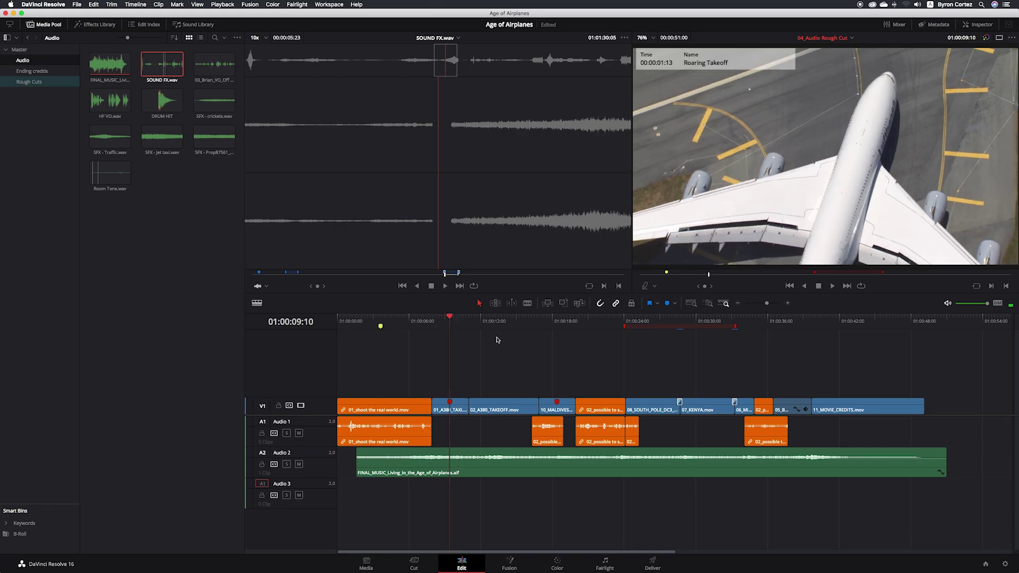
left_click(458, 157)
Skim through SOUND FX.wav and cue it to the Plane Overhead marker at 01:00:02:20.
left_click(393, 57)
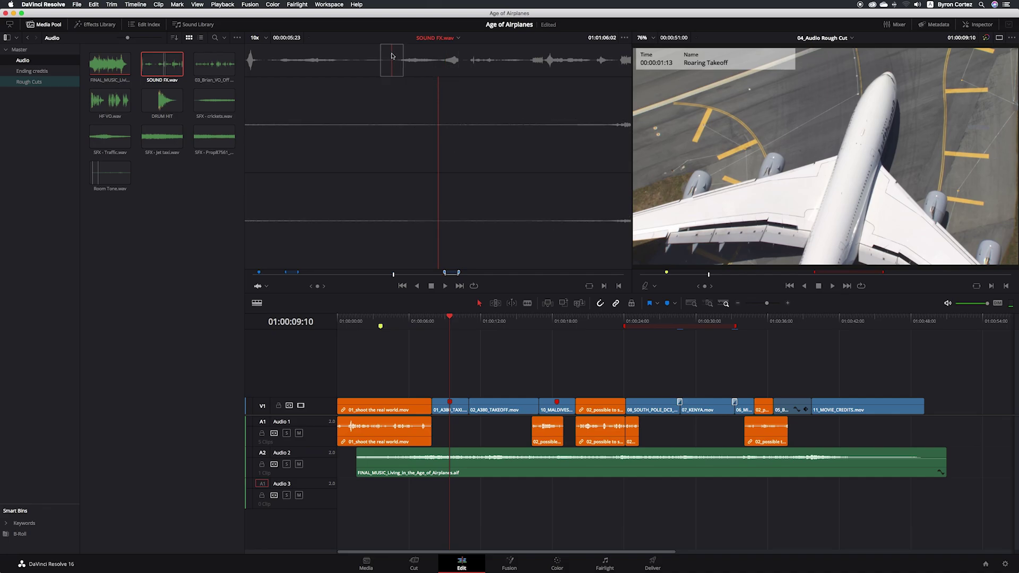
left_click(280, 54)
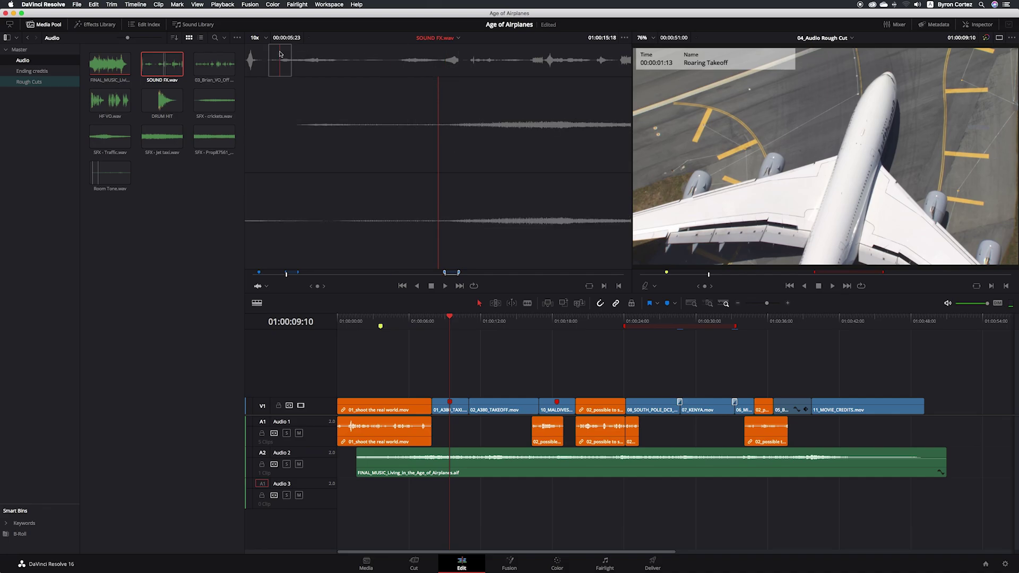
left_click(474, 52)
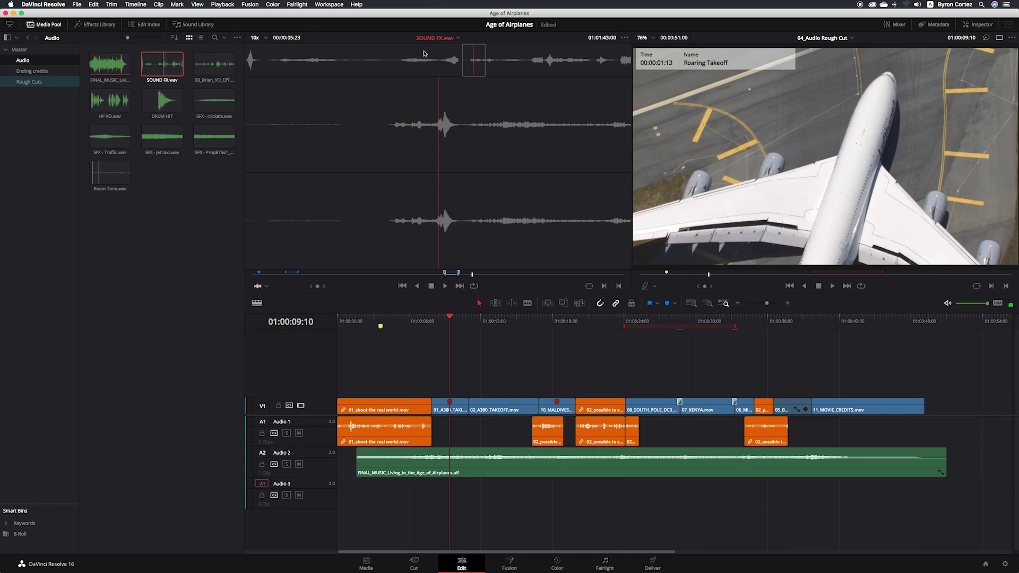
left_click(383, 52)
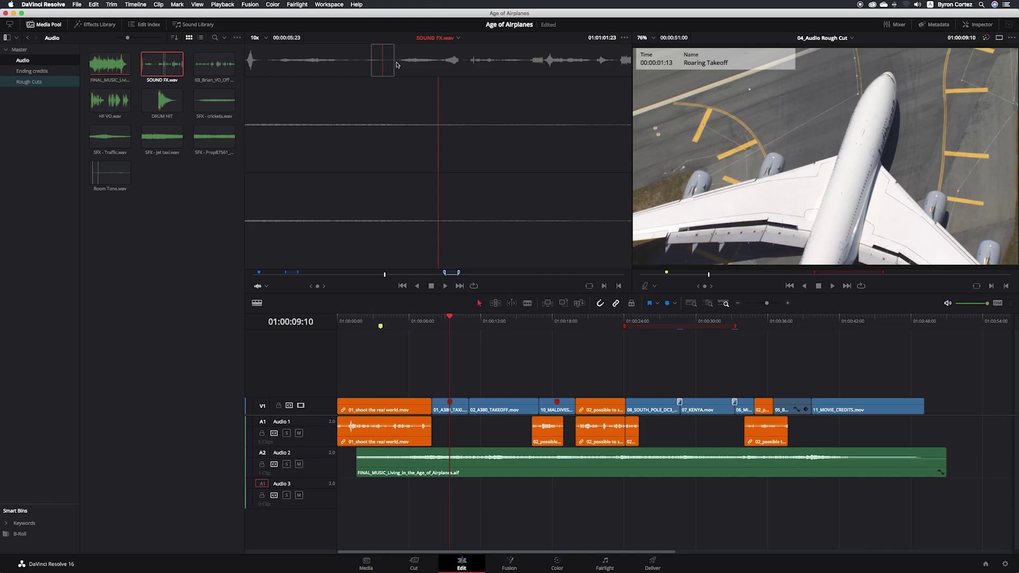
key("shift+Up")
key("shift+Up")
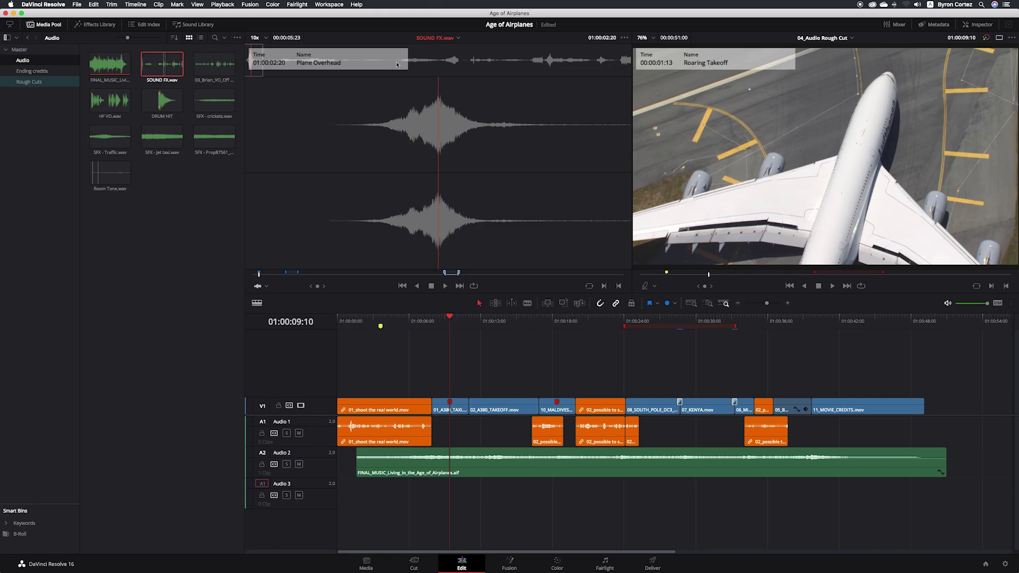
Cue SOUND FX.wav to the Roaring Jet marker at 01:01:30:11 and activate the timeline viewer.
key("shift+Down")
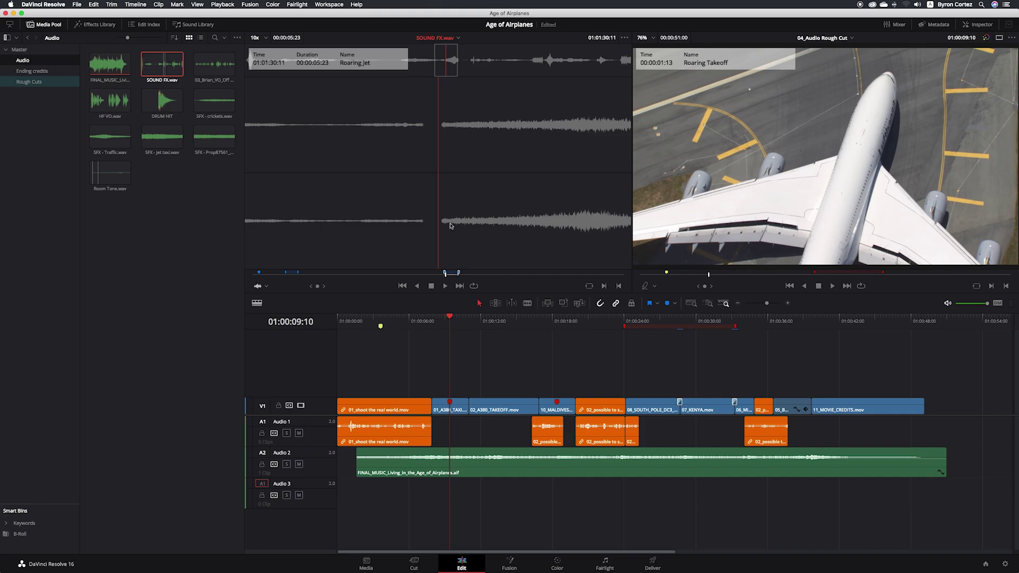
left_click(526, 369)
Step through the timeline markers to Overhead Sea Plane at 01:00:18:09 and save the project.
key("shift+Up")
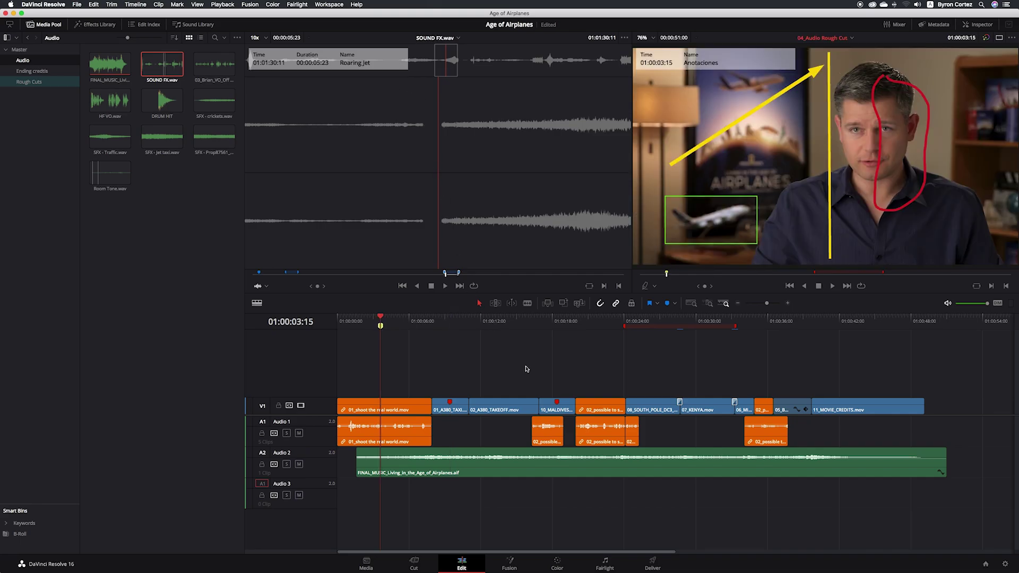
key("shift+Down")
key("shift+Down")
key("shift+Down")
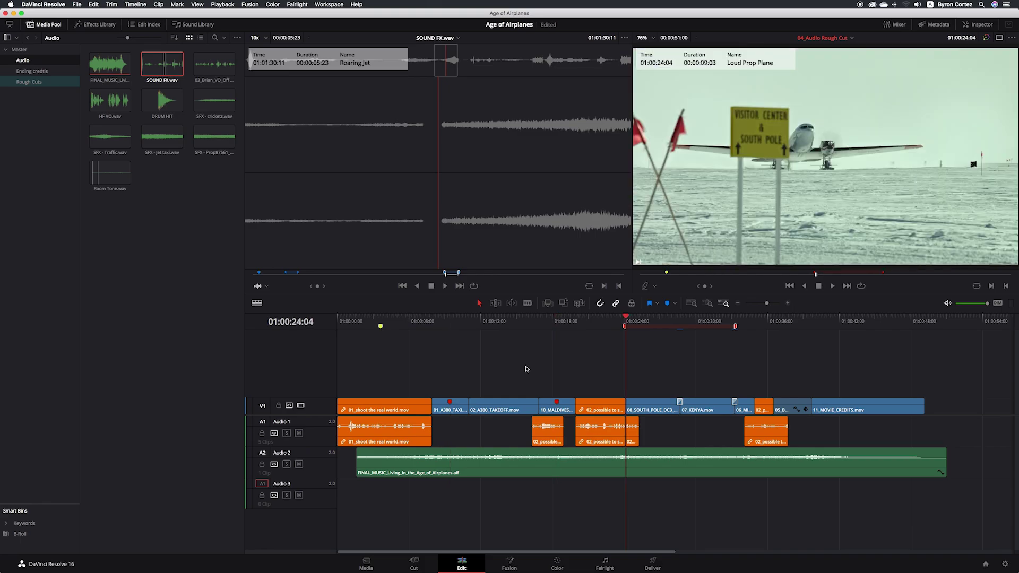
key("shift+Up")
key("shift+Up")
key("shift+Up")
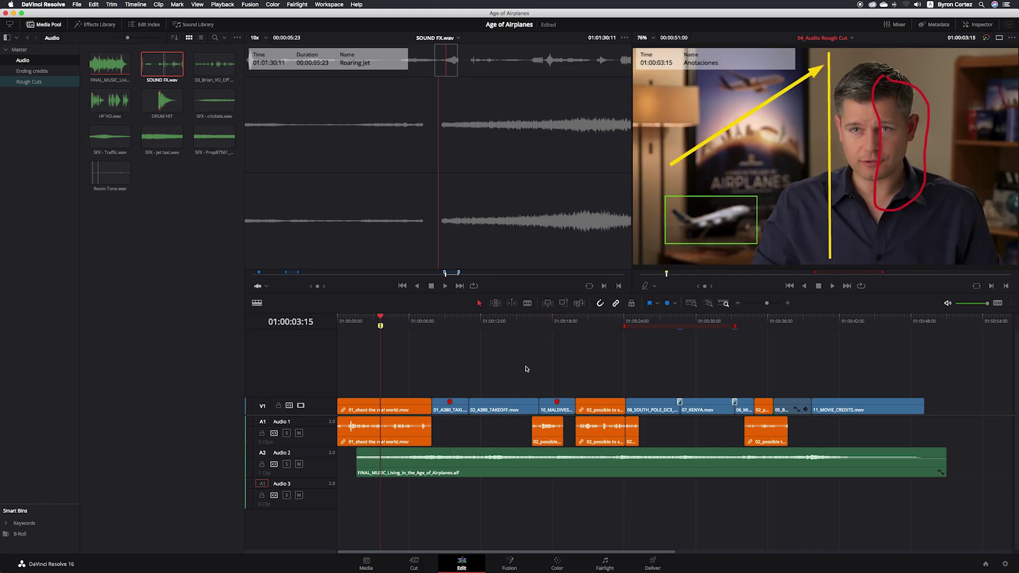
key("shift+Down")
key("shift+Down")
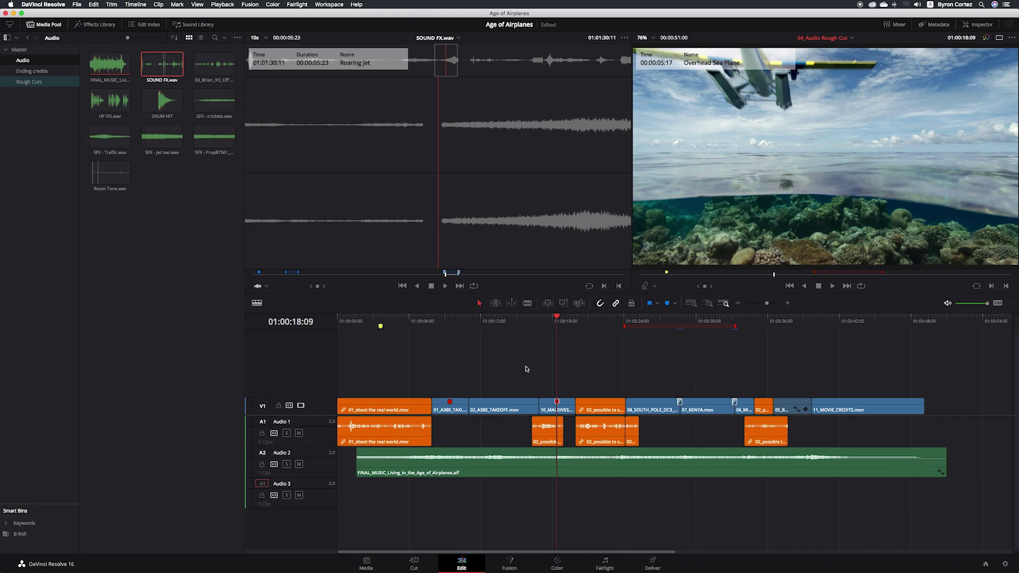
key("shift+Down")
key("shift+Up")
key("shift+Up")
key("shift+Up")
key("shift+Down")
key("shift+Down")
key("shift+Down")
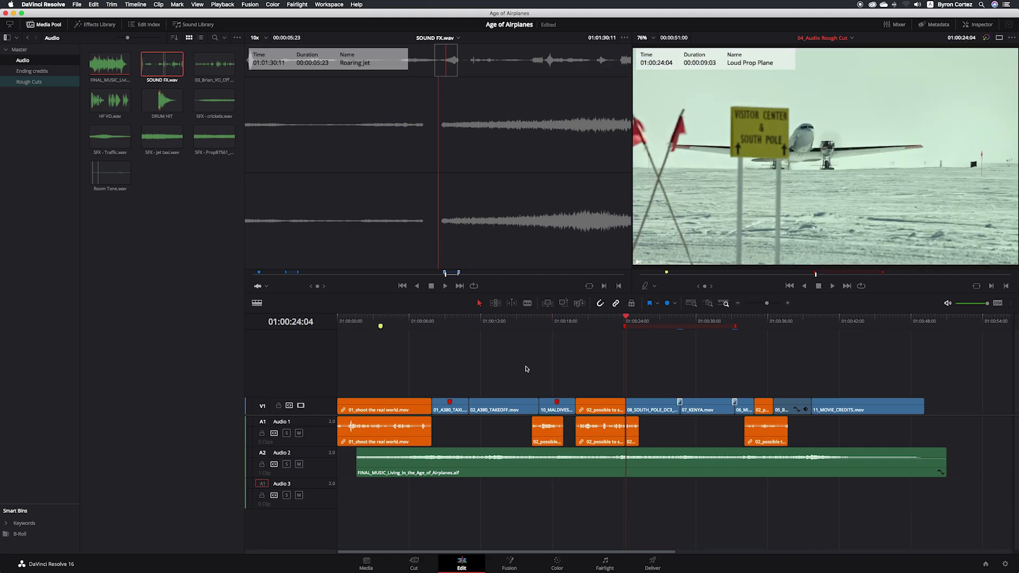
key("shift+Up")
key("shift+Up")
key("shift+Up")
key("shift+Down")
key("shift+Down")
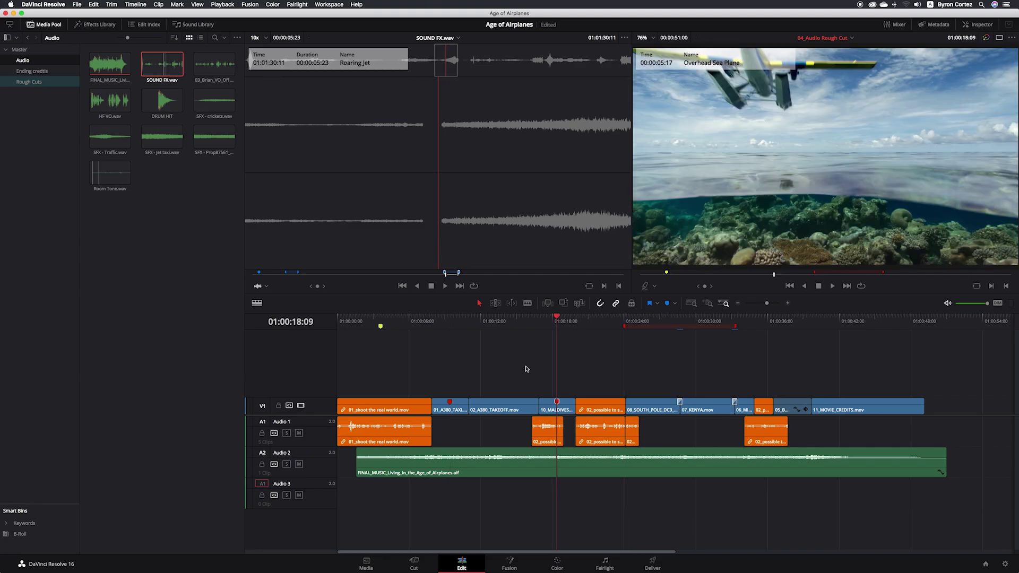
key("shift+Up")
key("shift+Down")
key("ctrl+s")
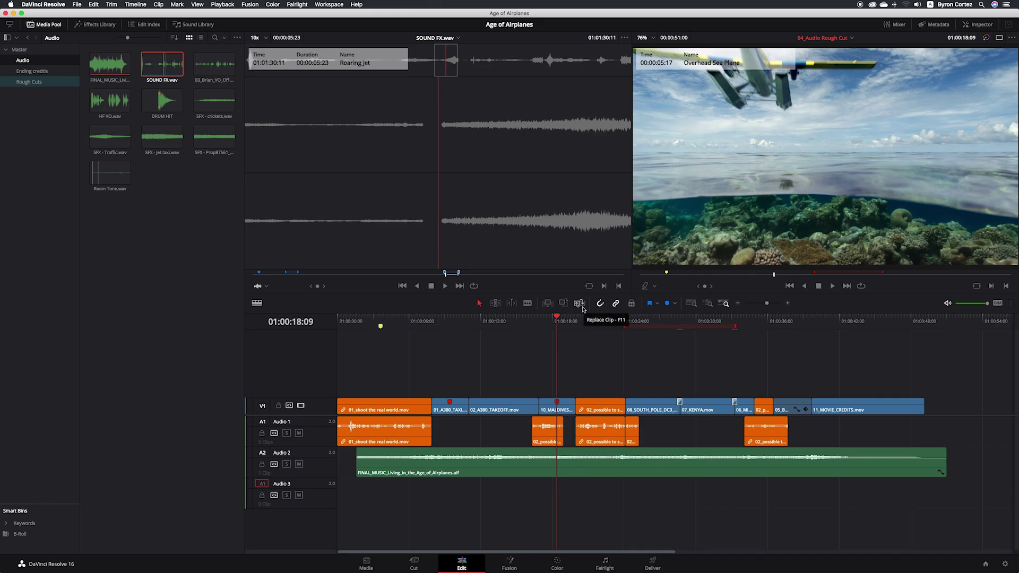
Trial-place SOUND FX.wav on Audio 3 with Place on Top, then undo the placement.
left_click(466, 158)
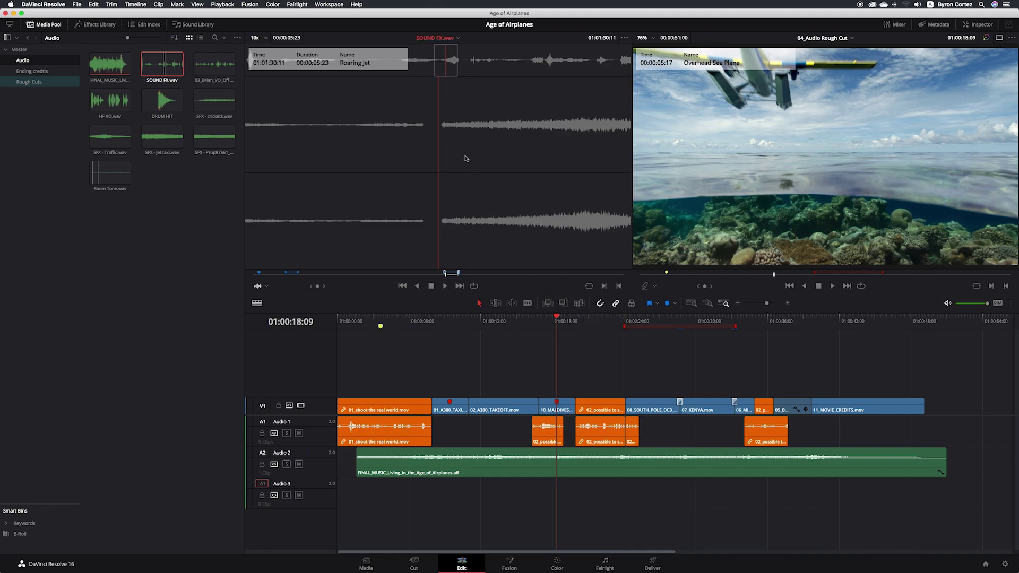
key("shift+Up")
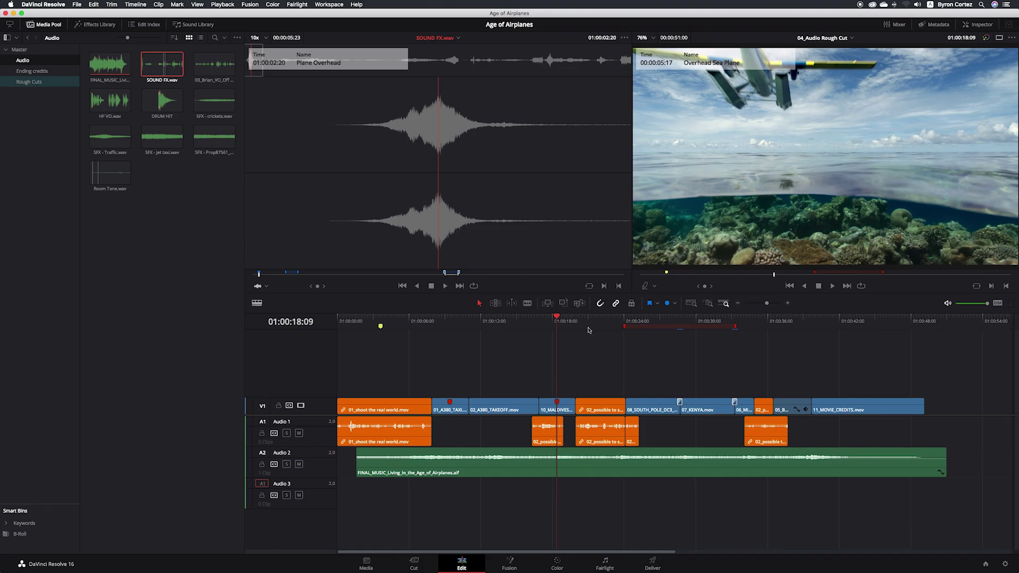
left_click(582, 304)
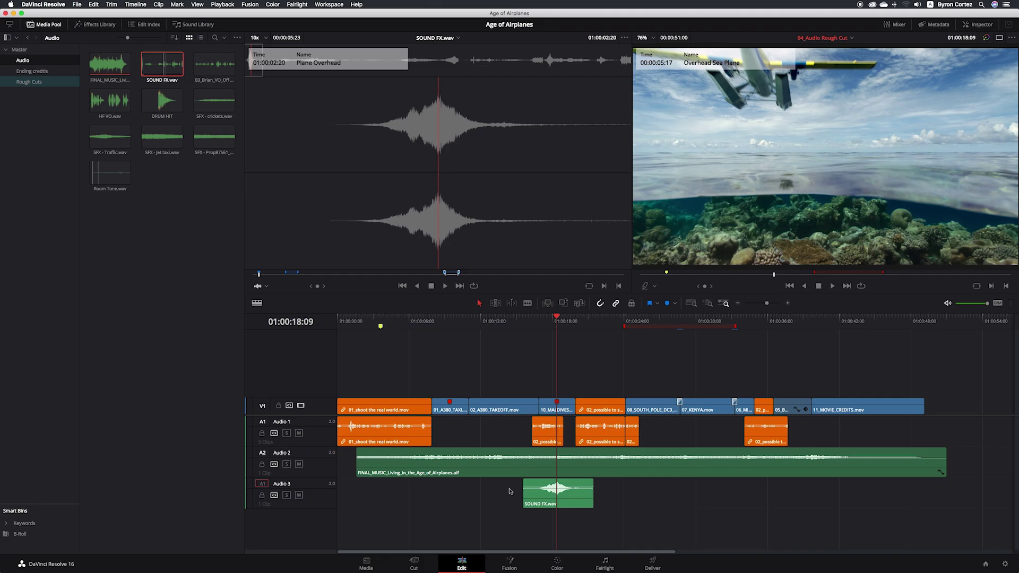
key("super+z")
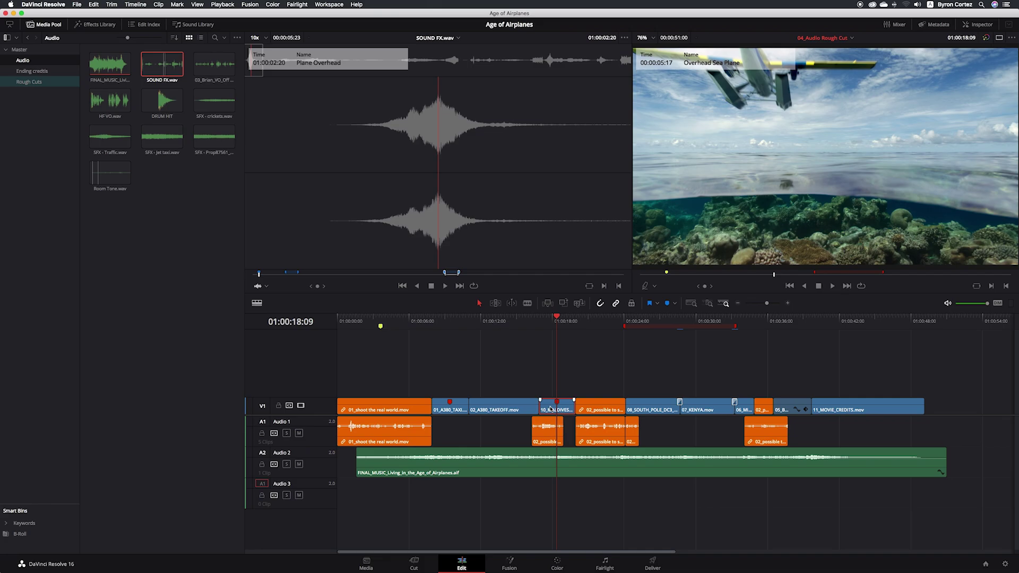
Mark in and out points and add SOUND FX.wav to Audio 3 under 10_MALDIVES.
key("x")
left_click(179, 5)
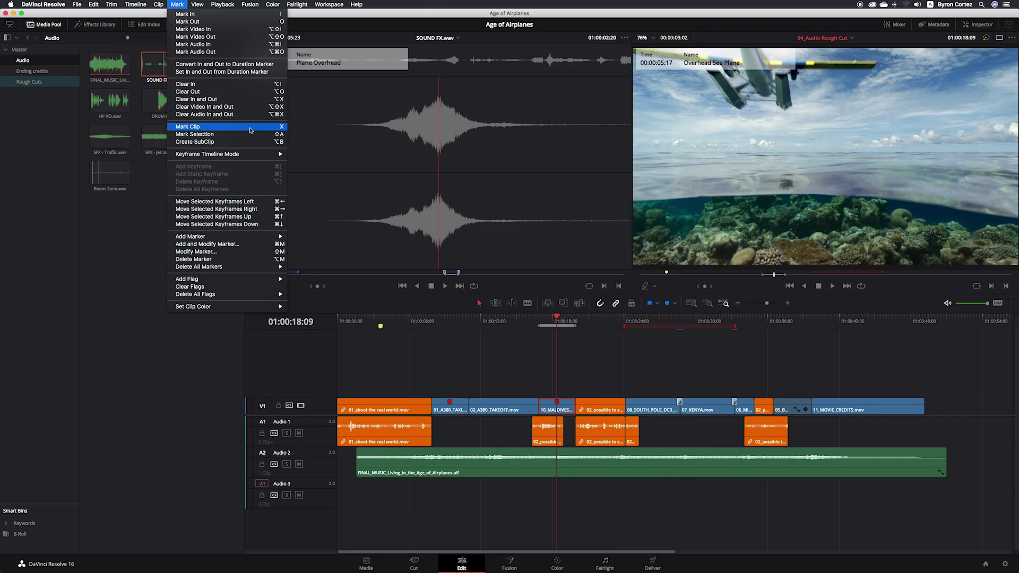
left_click(252, 130)
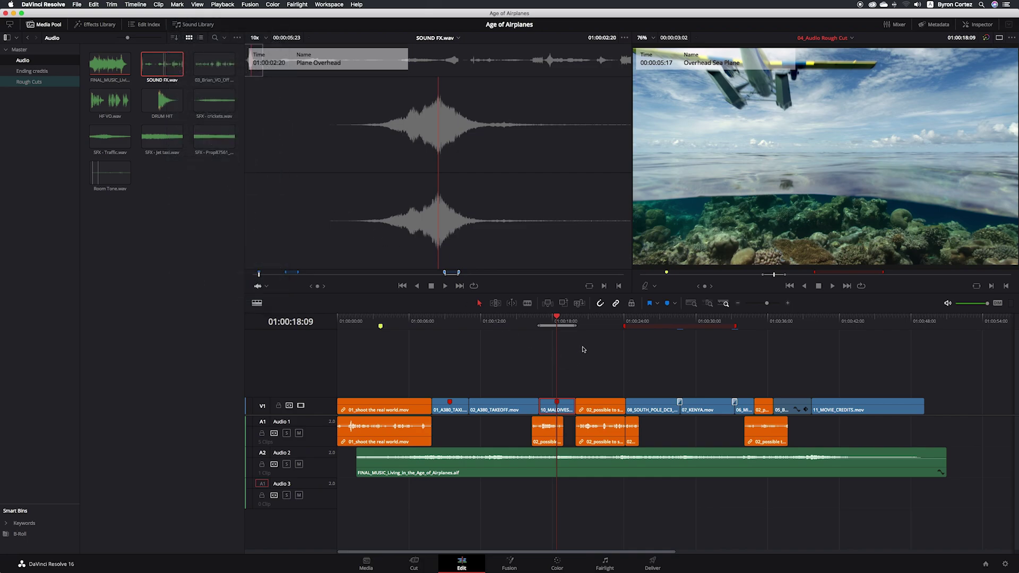
left_click(580, 304)
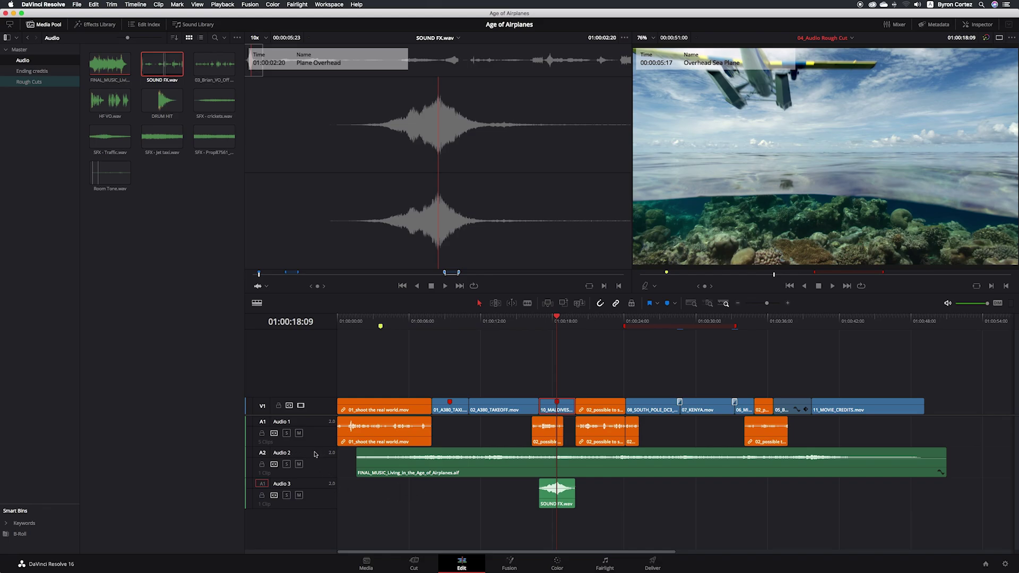
Colour the Audio 2 track lime green.
right_click(313, 453)
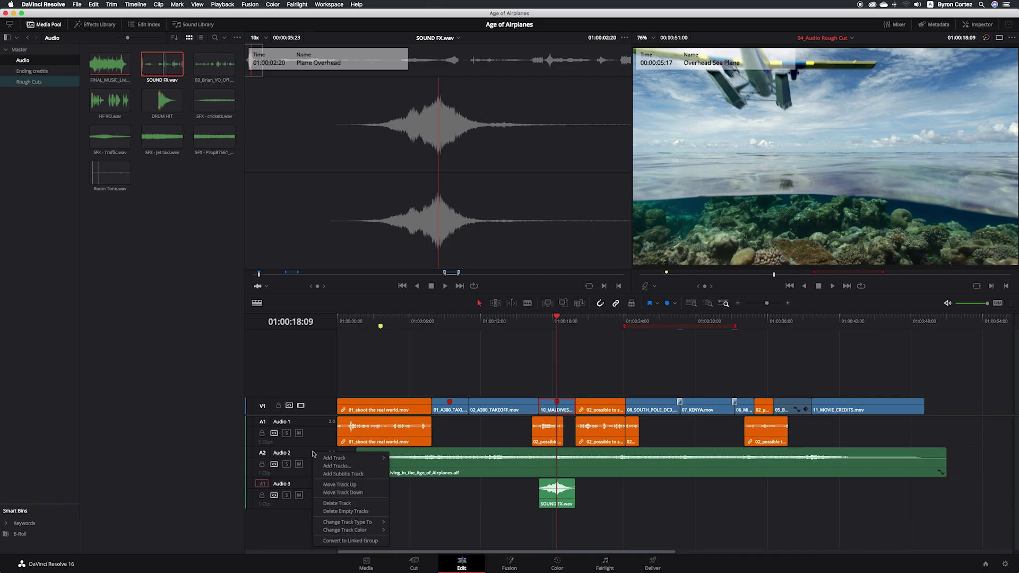
mouse_move(374, 532)
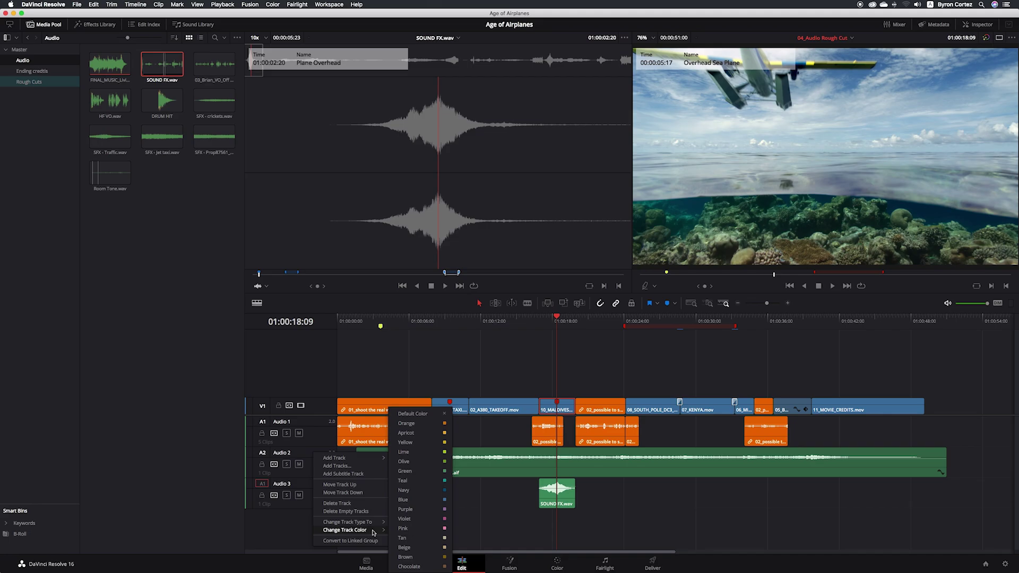
left_click(429, 452)
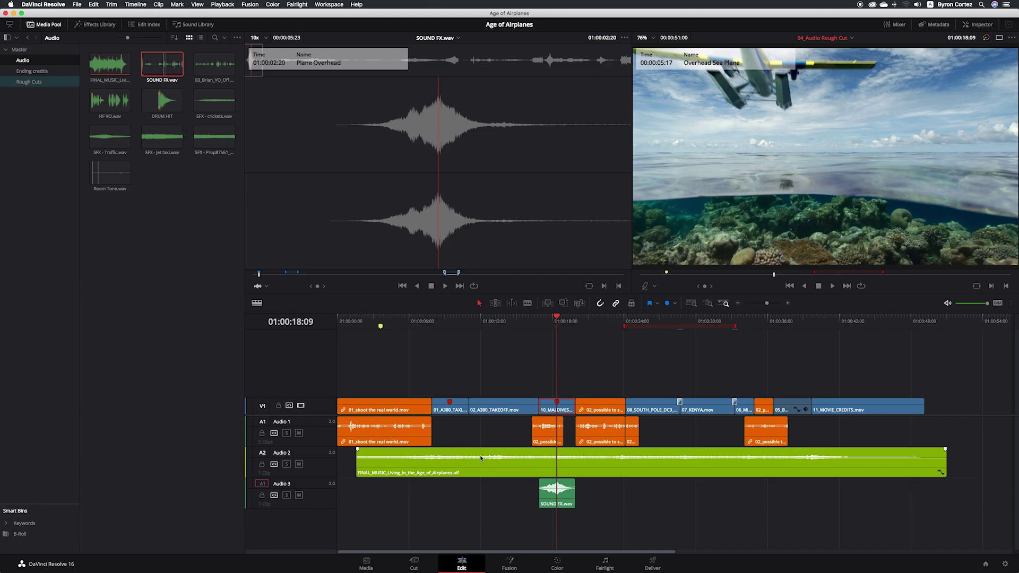
Colour the Audio 3 track and its SOUND FX.wav clip pink.
right_click(314, 484)
mouse_move(354, 468)
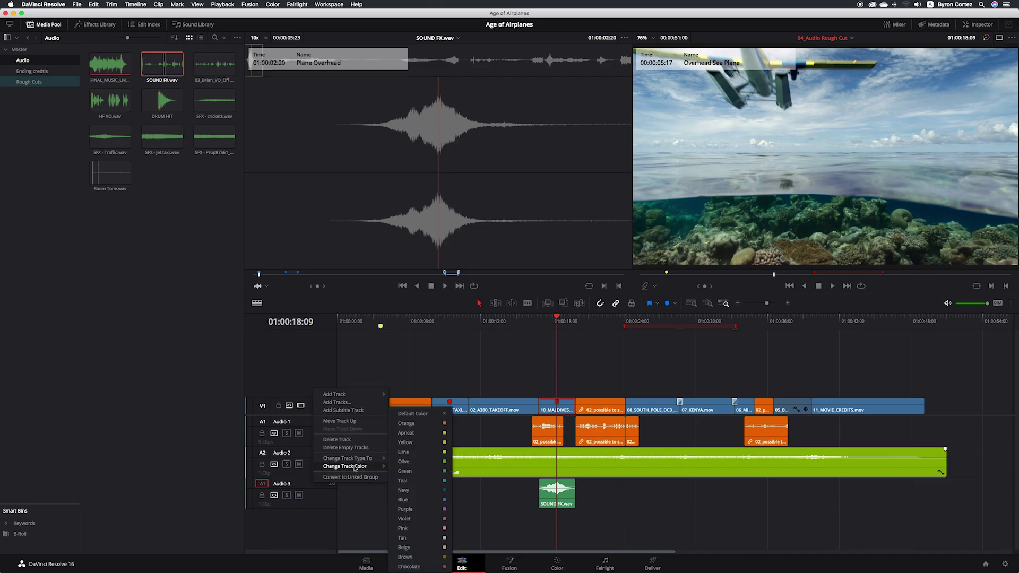
left_click(431, 520)
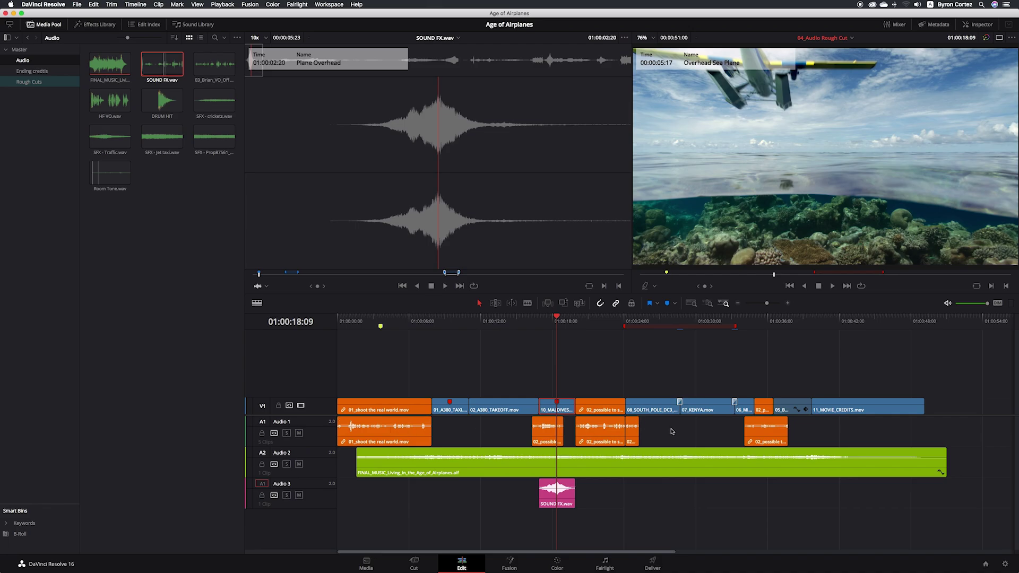
mouse_move(662, 455)
Show the Edit Index panel listing every edit in 04_Audio Rough Cut.
left_click(153, 26)
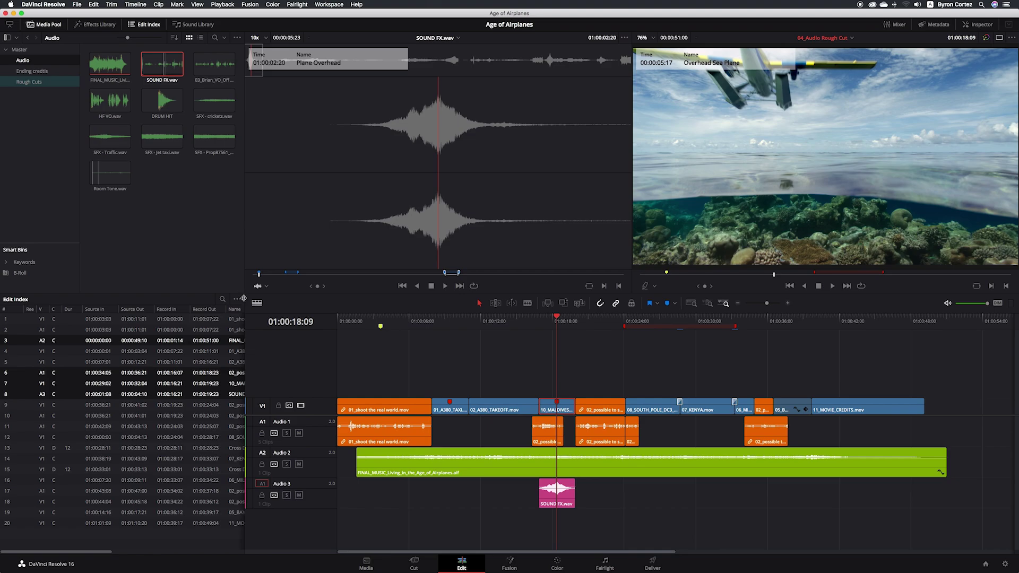
Filter the Edit Index to red markers only and scroll sideways to check the Notes column.
left_click(237, 300)
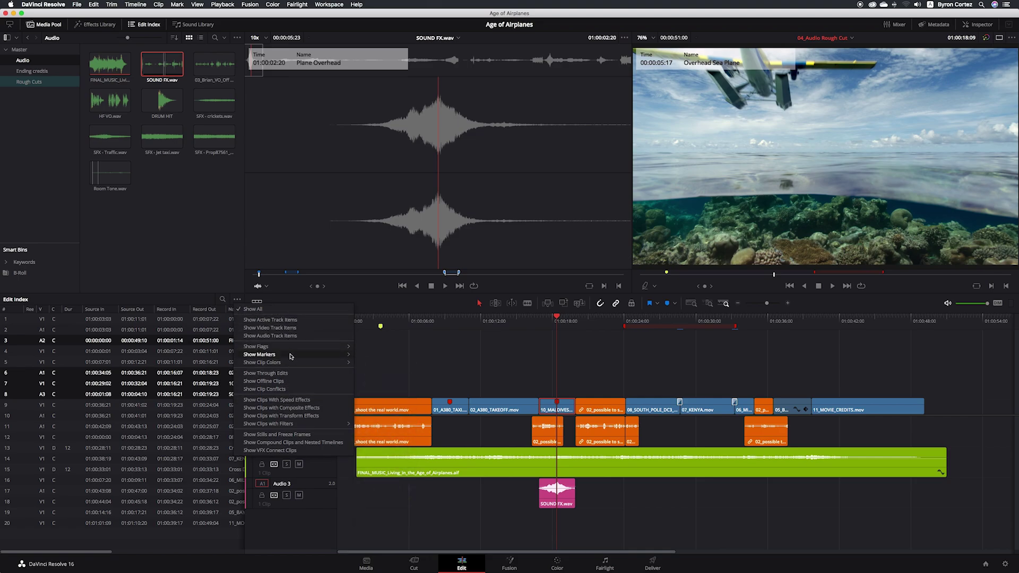
mouse_move(291, 356)
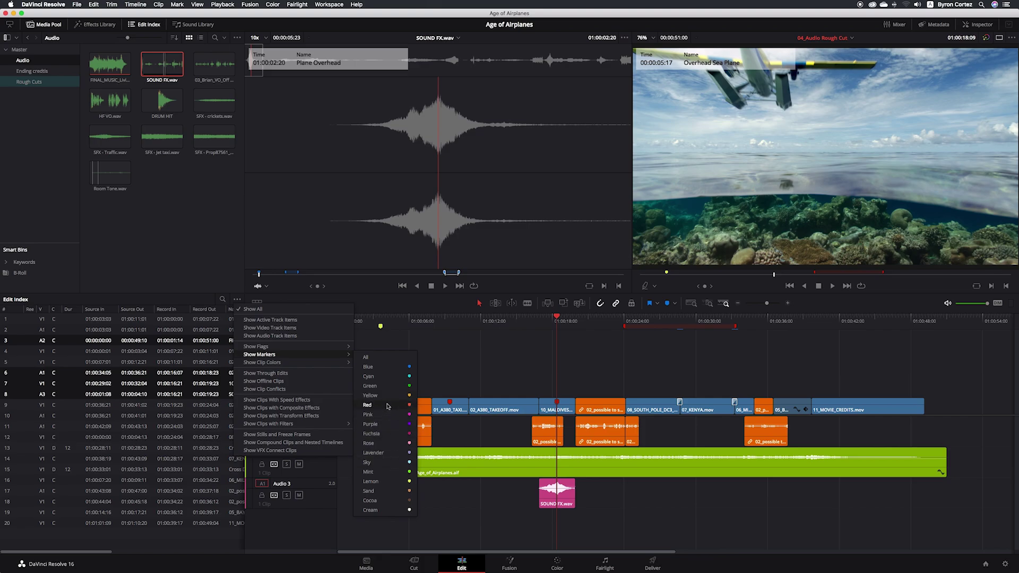
left_click(386, 407)
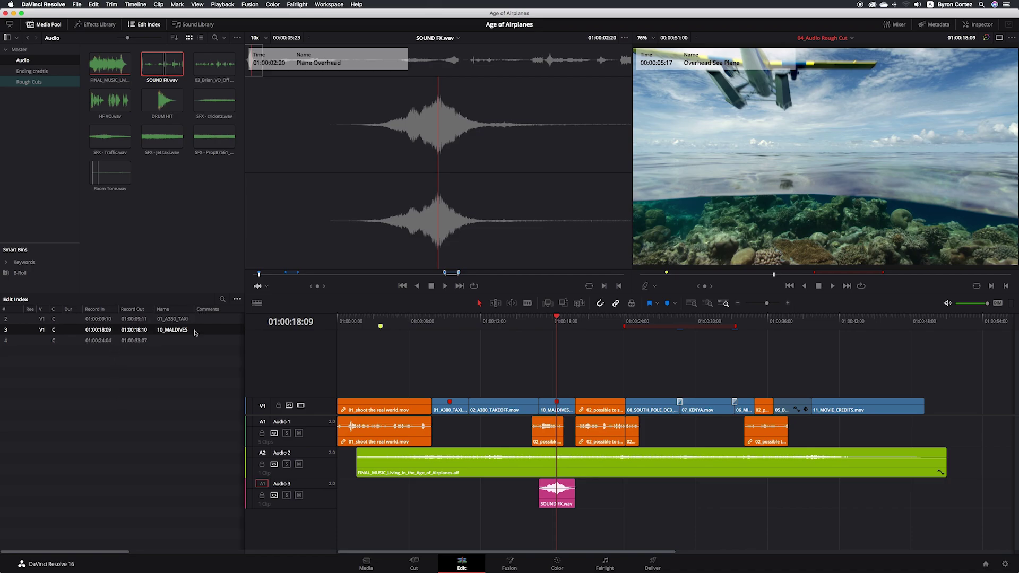
left_click_drag(73, 552, 168, 554)
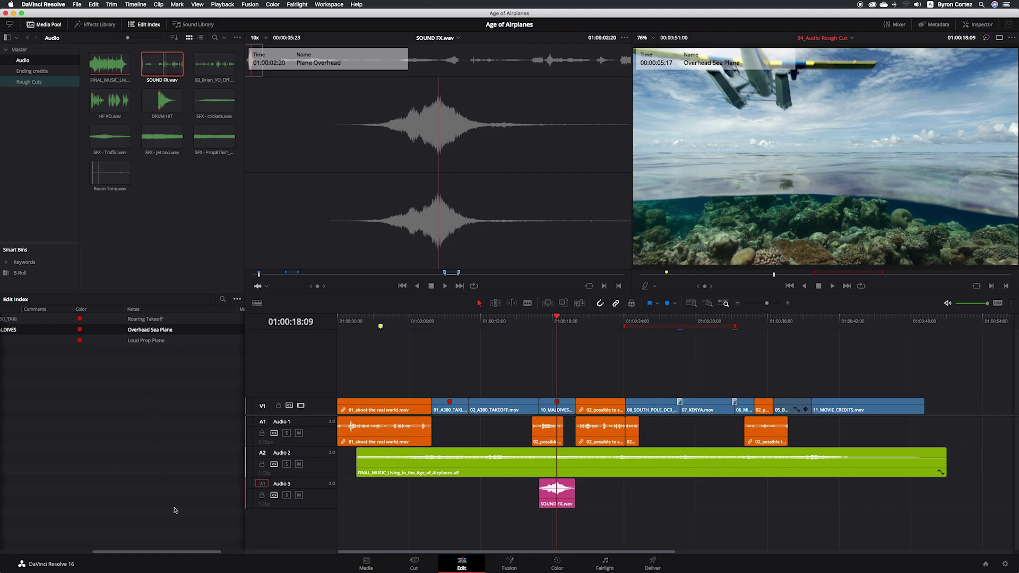
left_click_drag(178, 554, 65, 556)
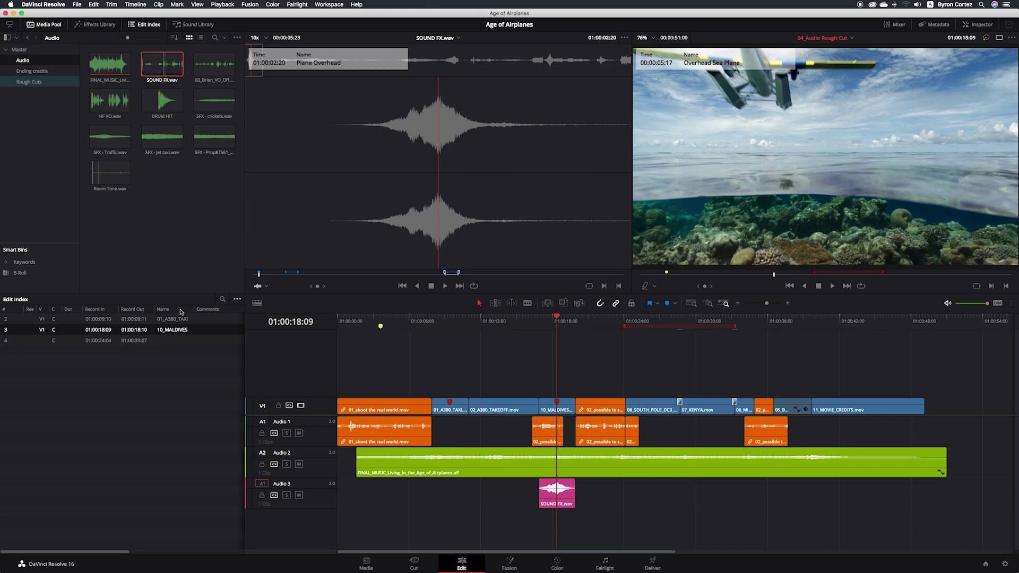
Hide the Reel, V, C, Dur, Record In, Record Out and Marker Keywords columns and show Comments in the Edit Index.
right_click(178, 312)
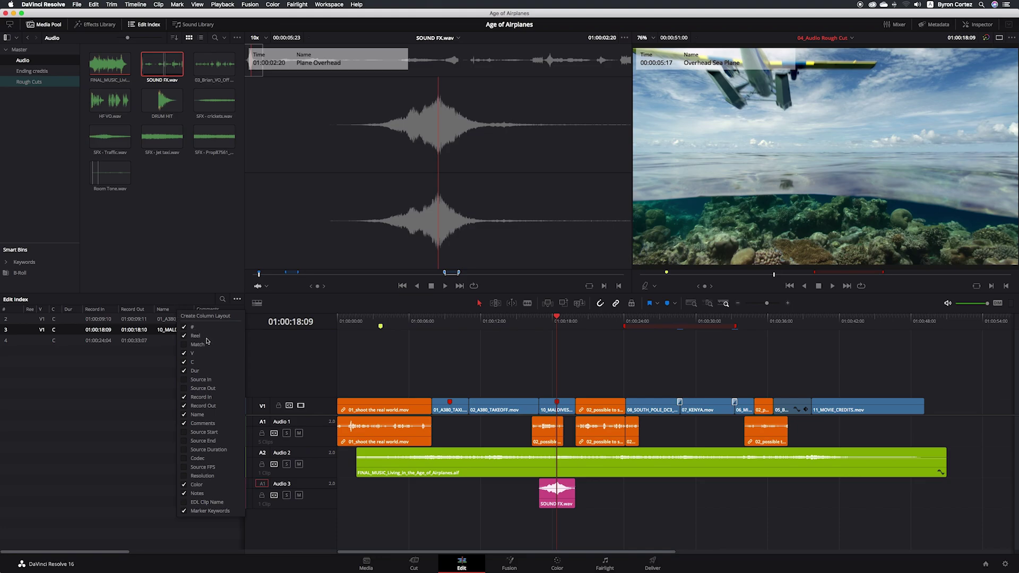
left_click(184, 336)
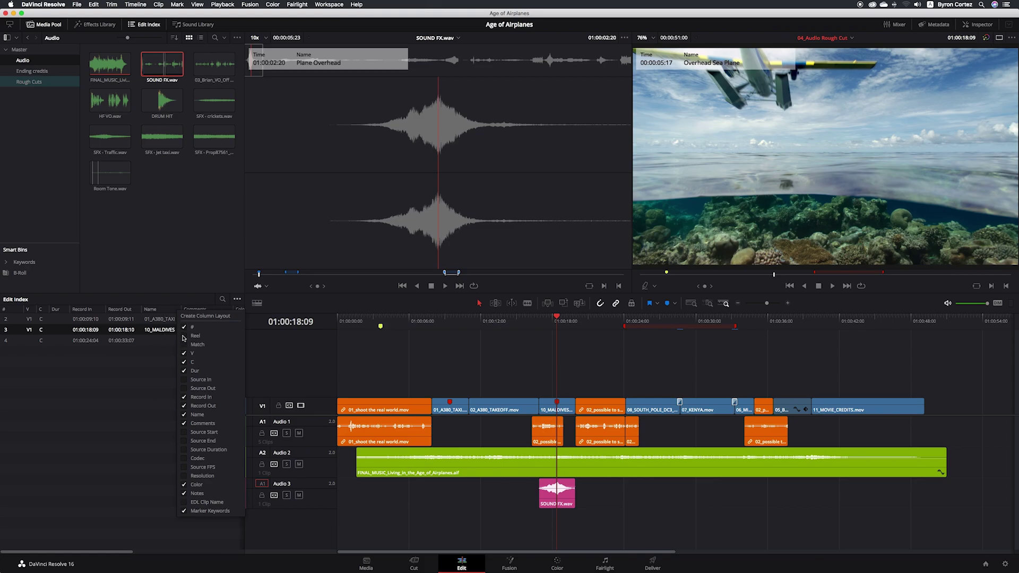
left_click(184, 354)
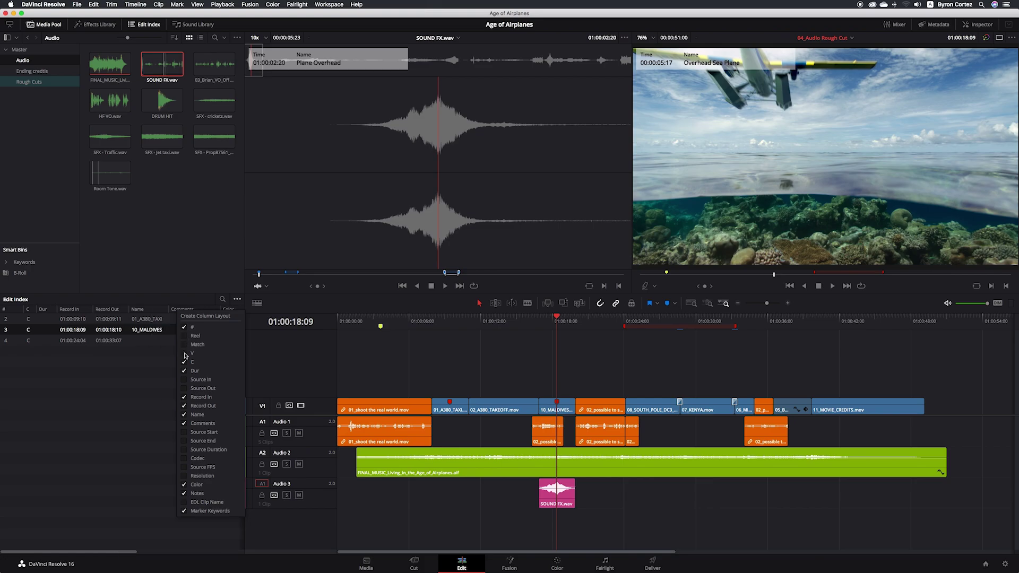
left_click(184, 362)
left_click(185, 371)
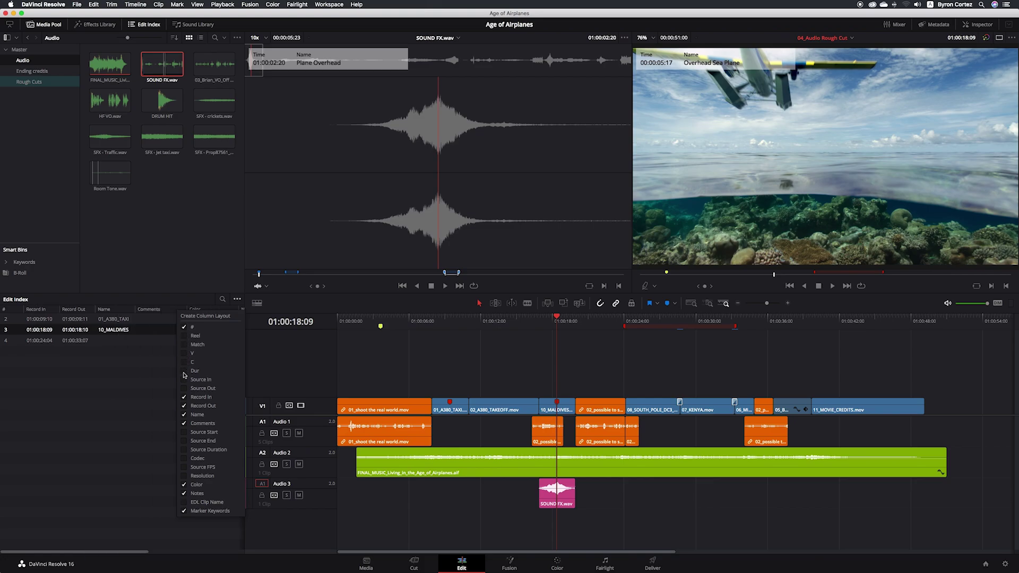
left_click(184, 397)
left_click(185, 406)
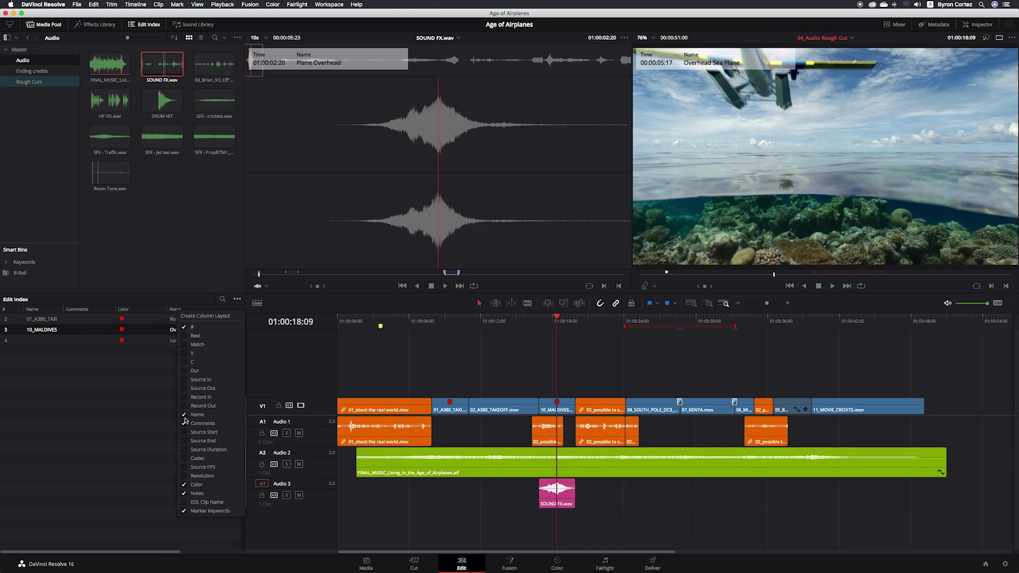
left_click(185, 422)
left_click(186, 511)
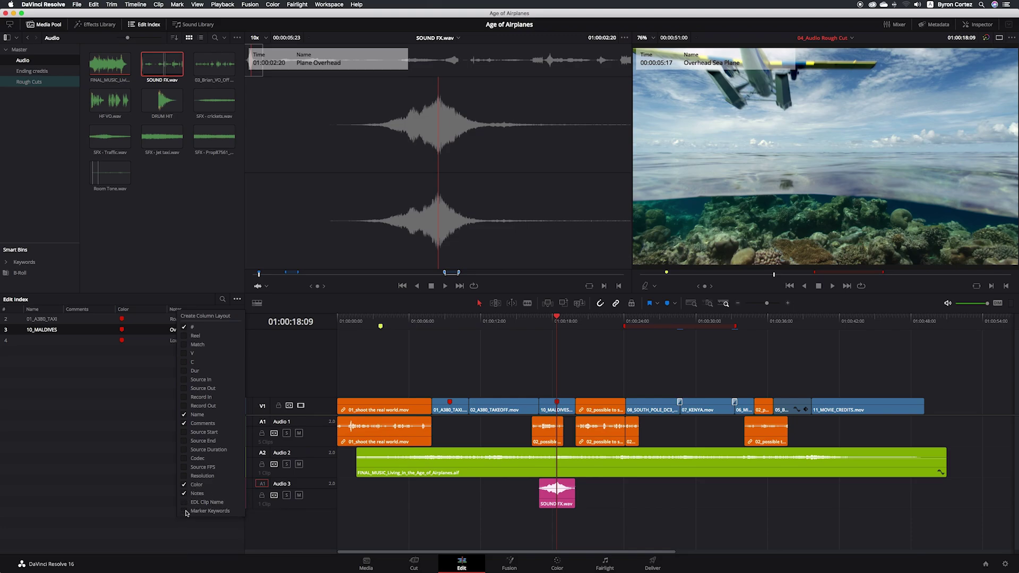
left_click(149, 395)
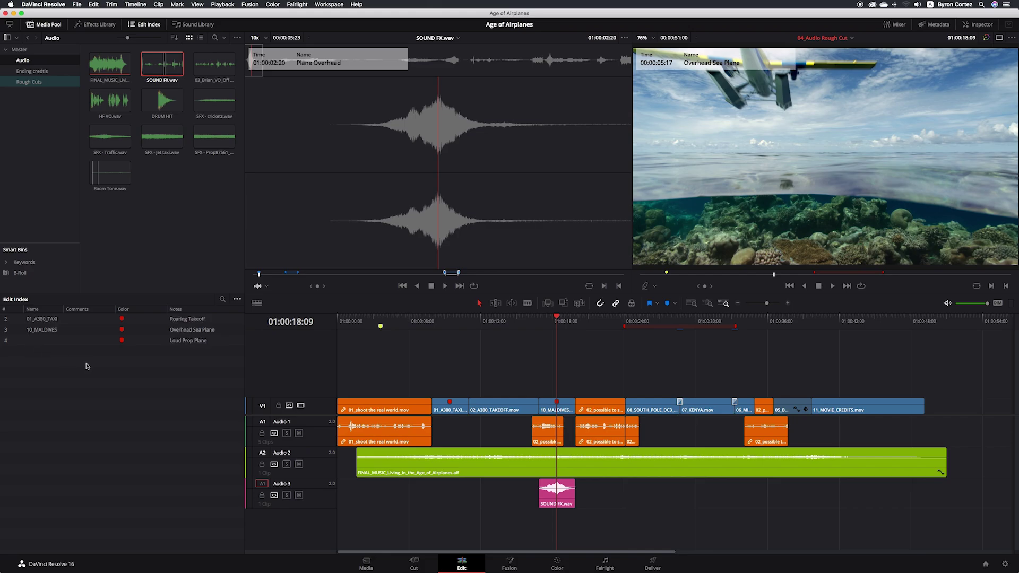
Save the current Edit Index columns as a custom column layout named 'Marcadores Index Rojos'.
right_click(143, 311)
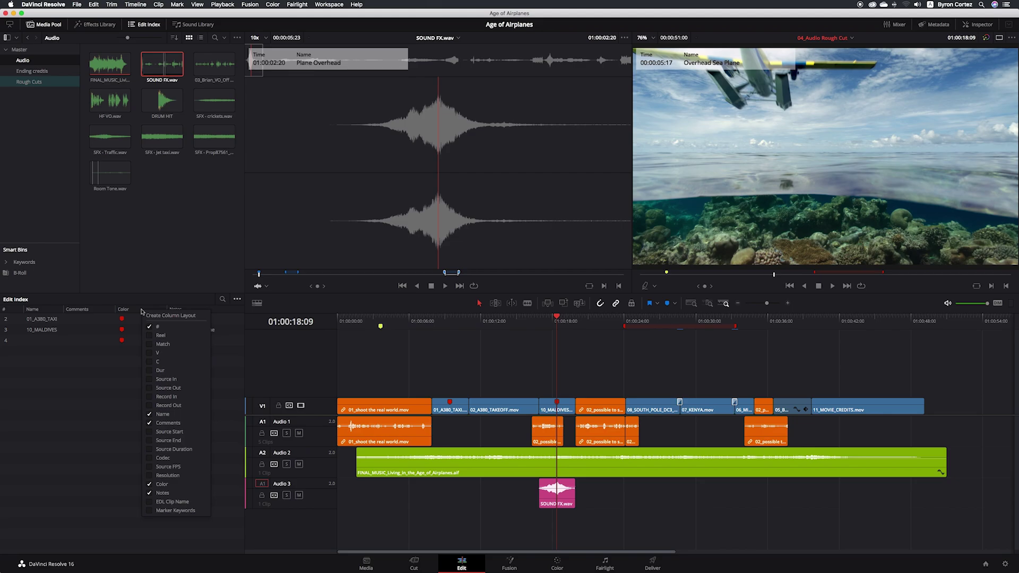
left_click(202, 317)
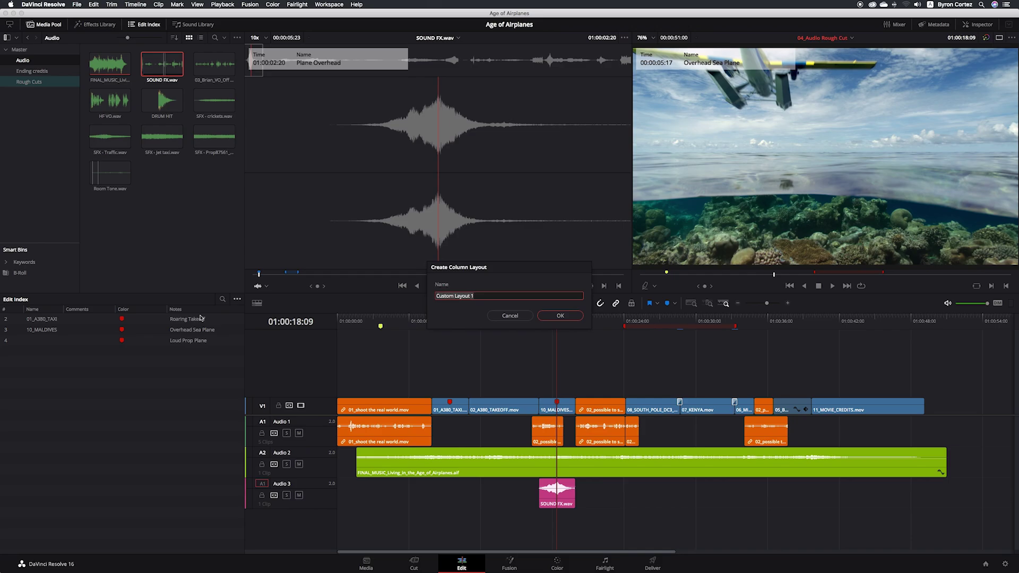
key("BackSpace")
type("Marcadores ")
type("Index R")
type("ojos")
left_click(560, 316)
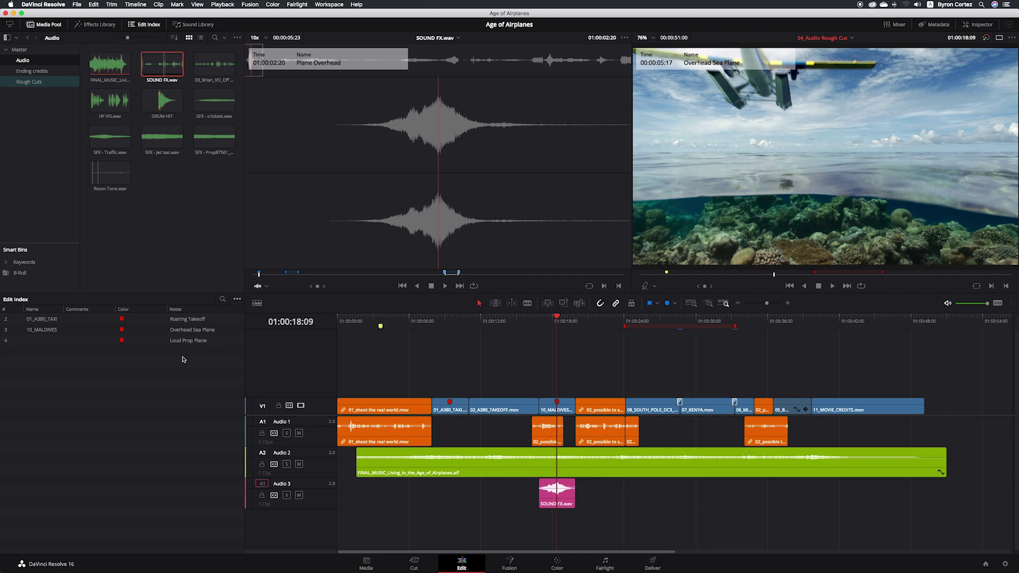
Try showing the Source In column in the Edit Index, then hide it again.
right_click(144, 312)
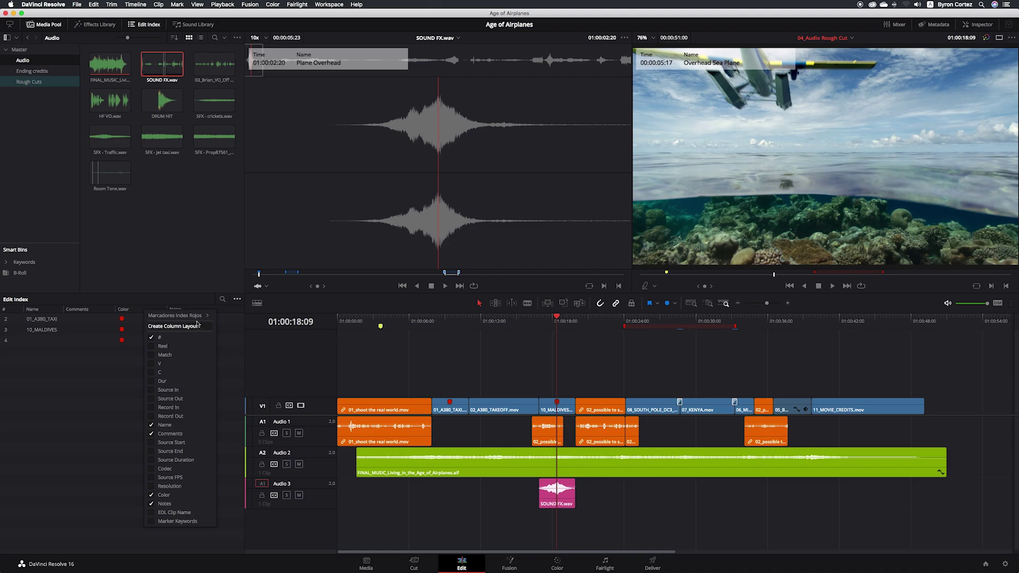
mouse_move(201, 317)
left_click(153, 392)
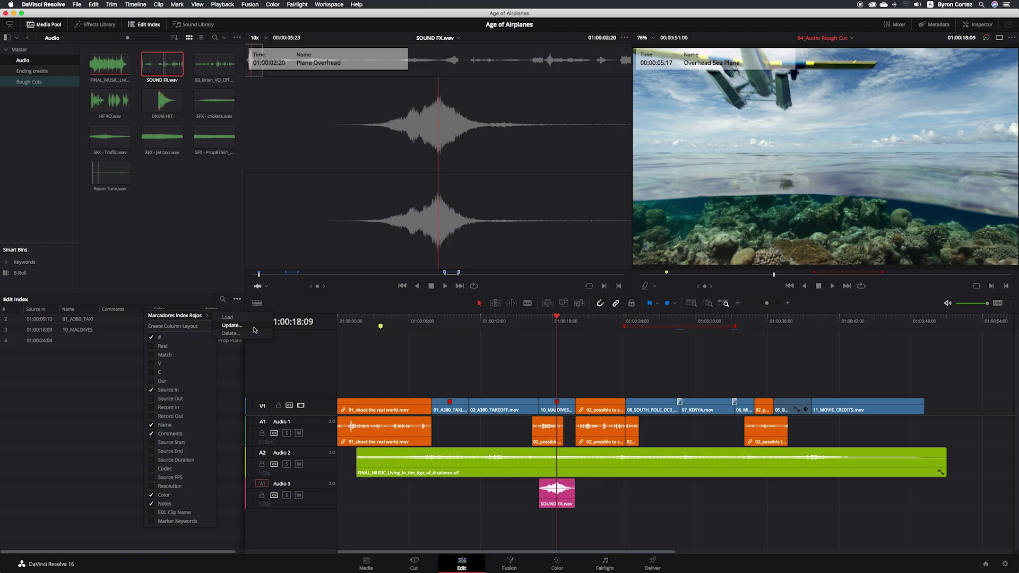
left_click(152, 390)
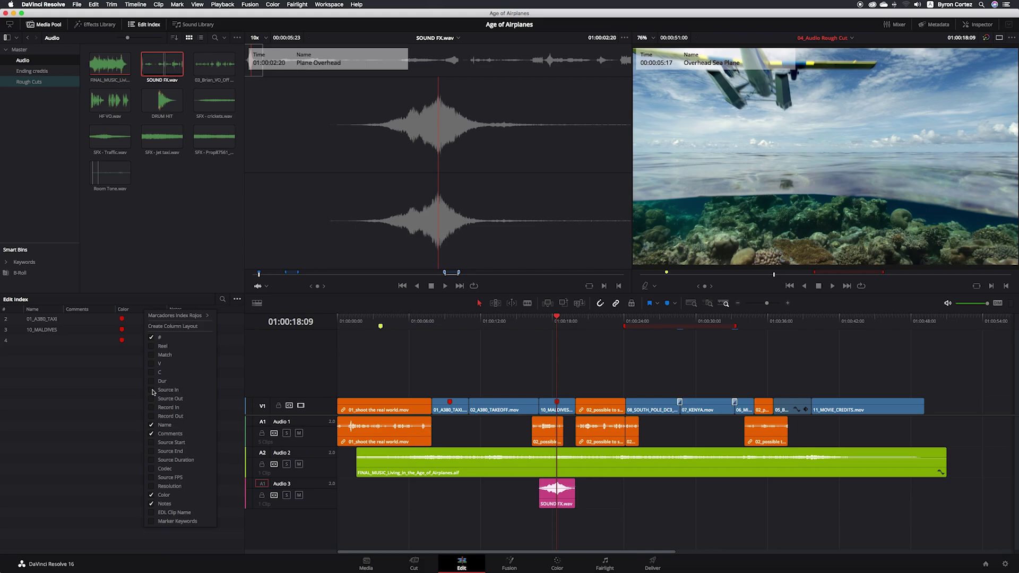
left_click(92, 379)
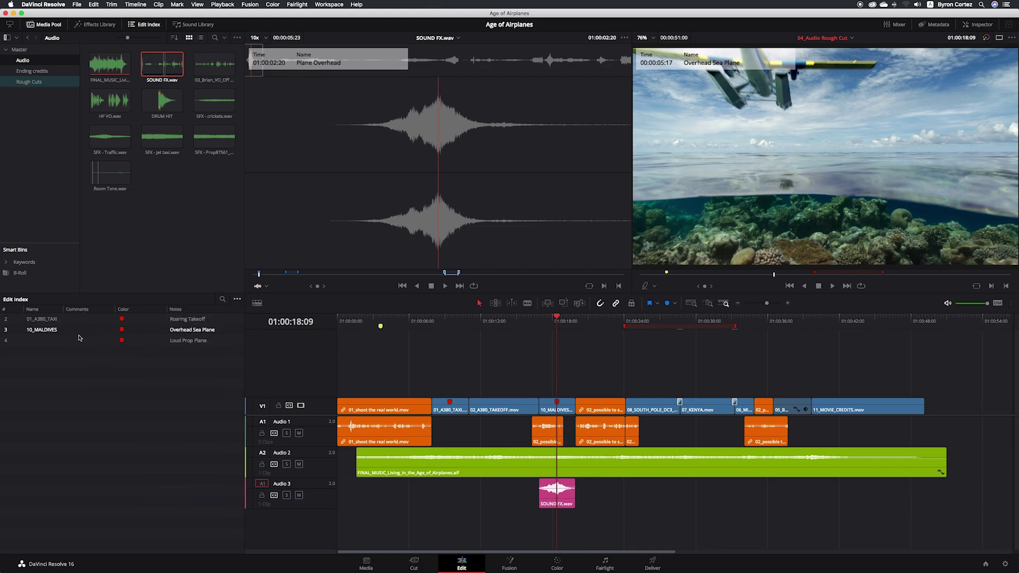
Hide the Comments column and overwrite the Marcadores Index Rojos layout preset with it.
right_click(101, 311)
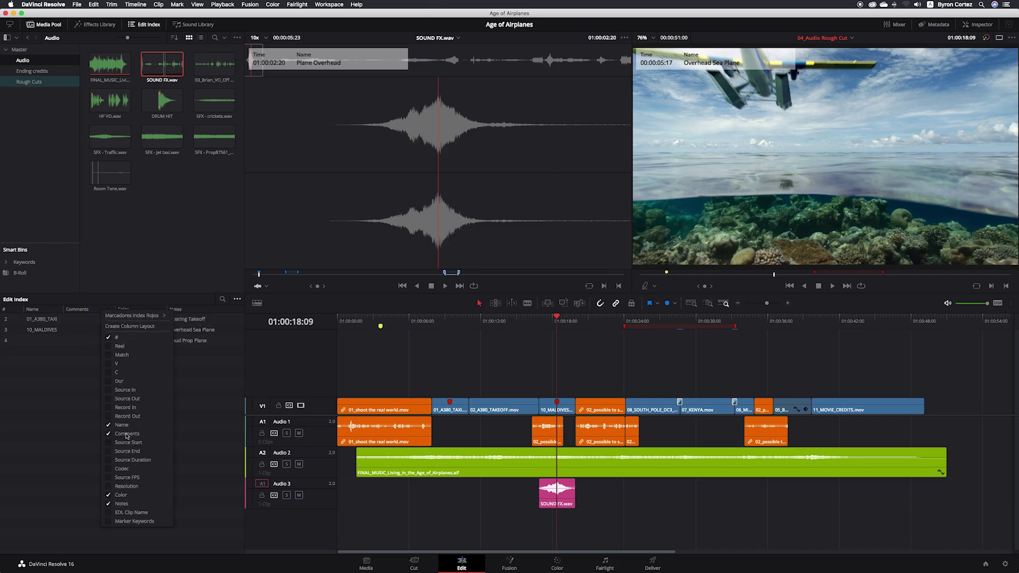
left_click(109, 435)
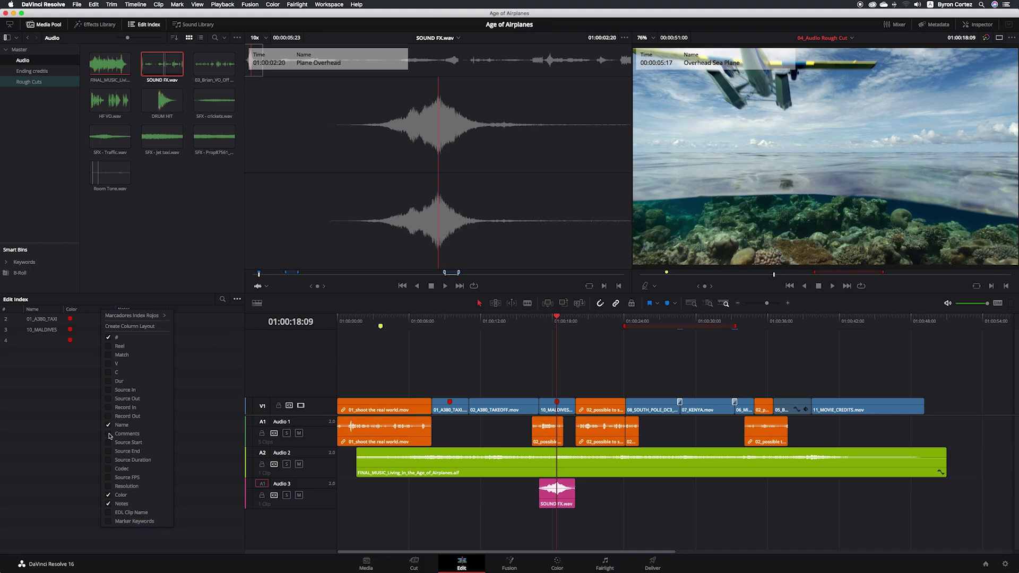
mouse_move(142, 318)
left_click(205, 326)
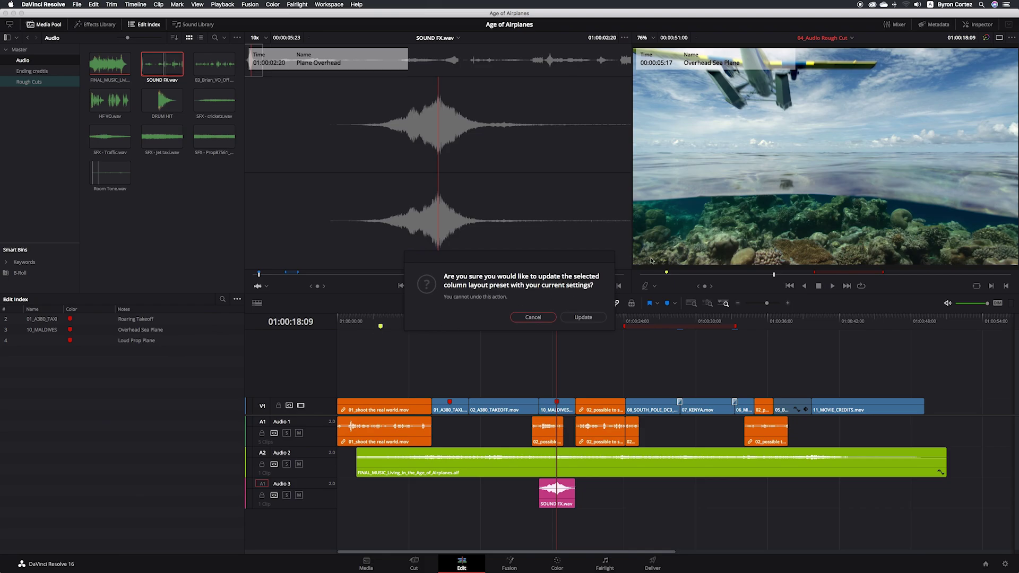
left_click(585, 318)
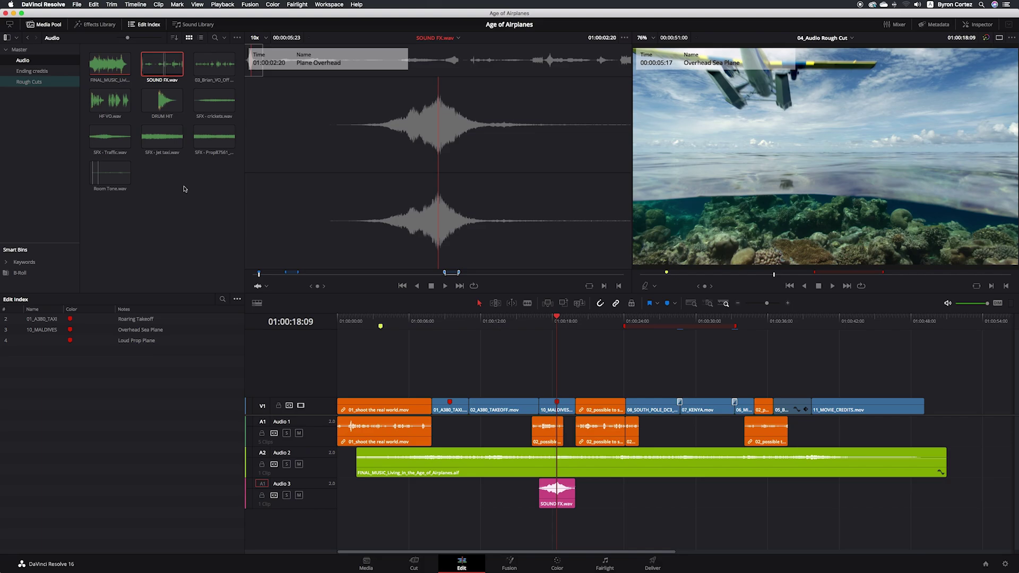
Switch the Audio bin to list view and expand SOUND FX.wav to reveal its three markers.
left_click(201, 38)
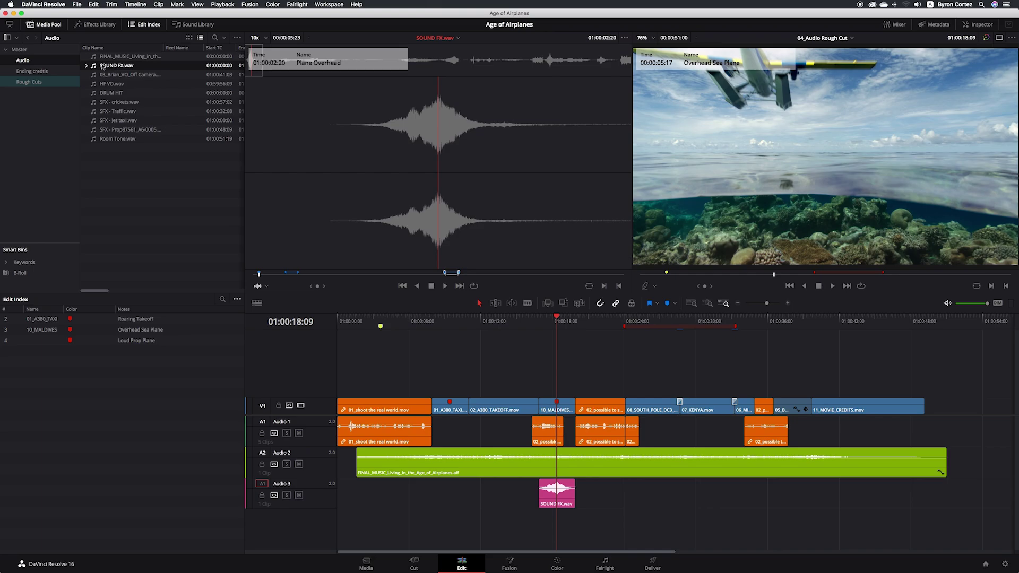
left_click(86, 65)
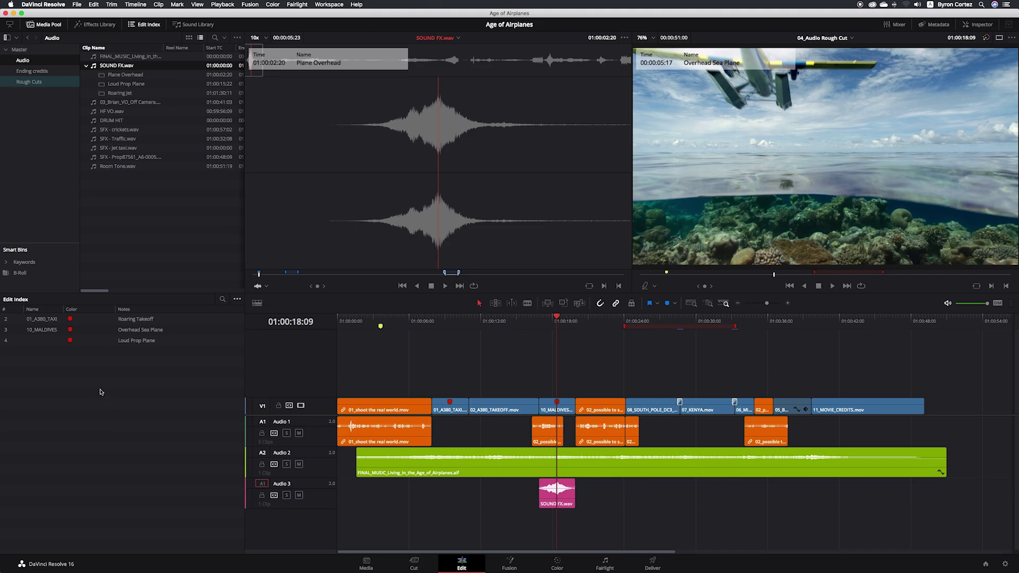
Jump between the 01_A380_TAXI and 10_MALDIVES markers, ending on Roaring Takeoff at 01:00:09:10.
left_click(54, 321)
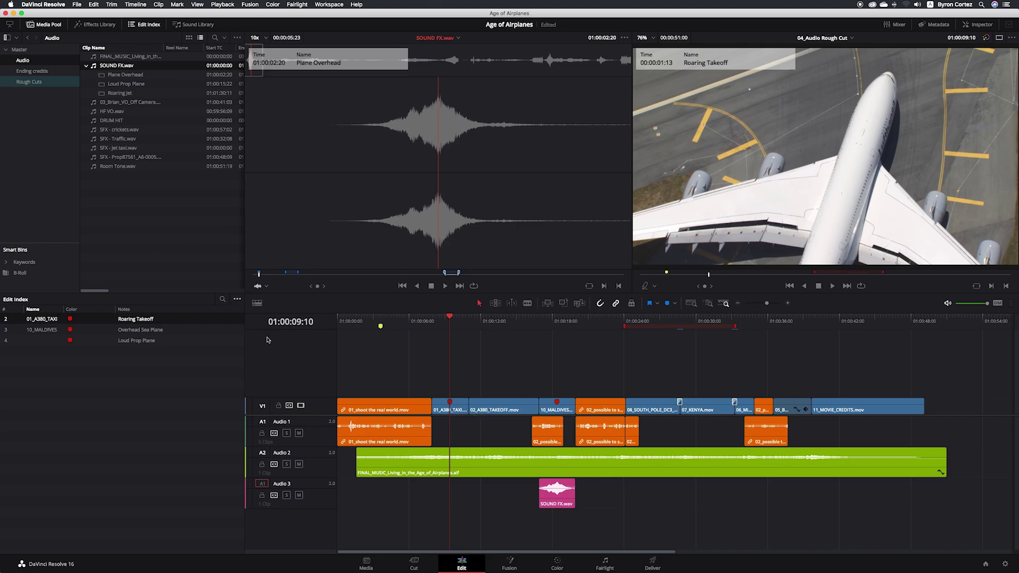
left_click(51, 330)
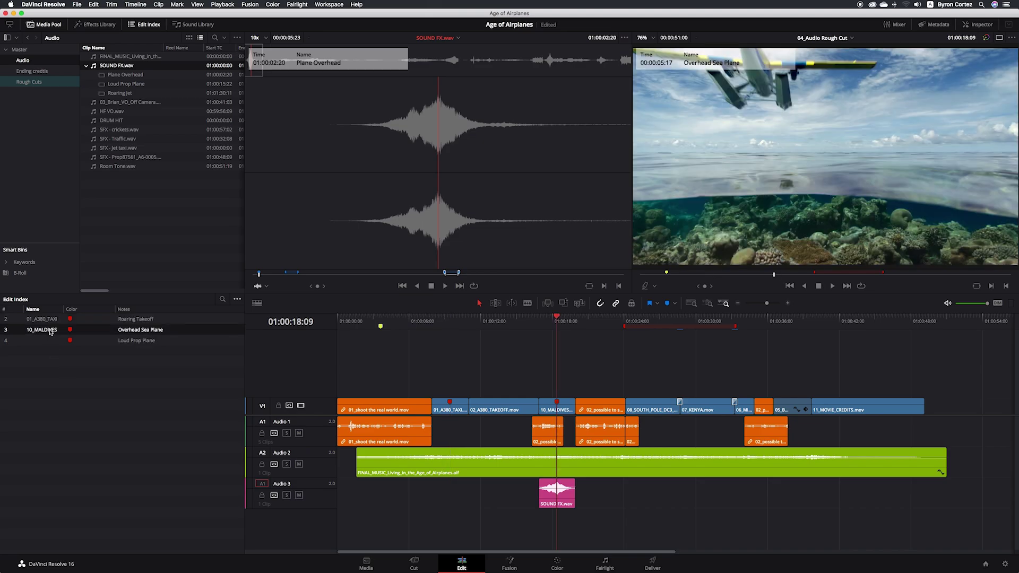
left_click(53, 320)
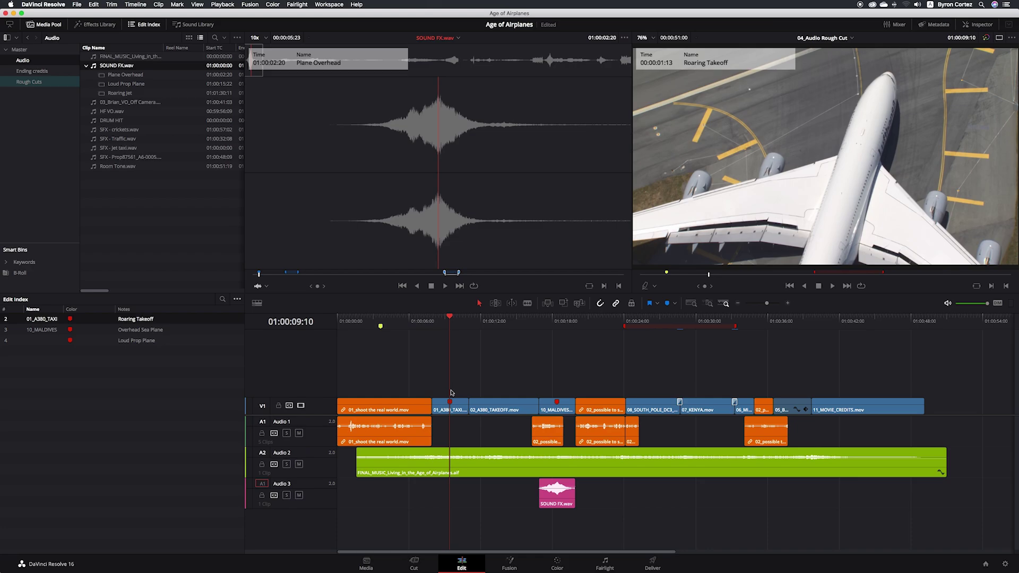
Place the Roaring Jet sound on Audio 3, trimming both edges to match 01_A380_TAXI.
left_click(102, 93)
left_click_drag(103, 93, 423, 493)
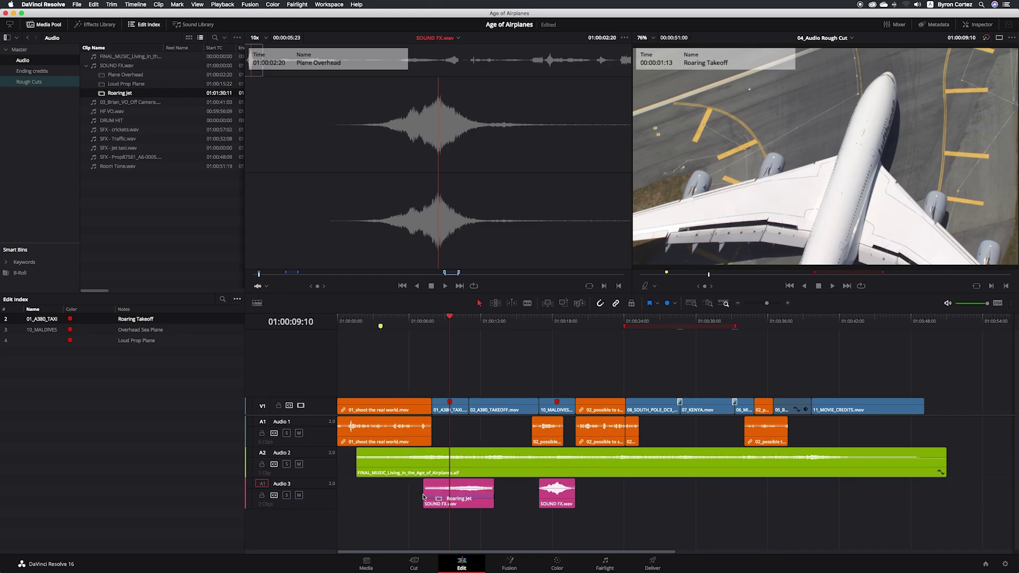
mouse_move(423, 492)
left_mouse_down()
mouse_move(430, 498)
mouse_move(411, 497)
left_mouse_up()
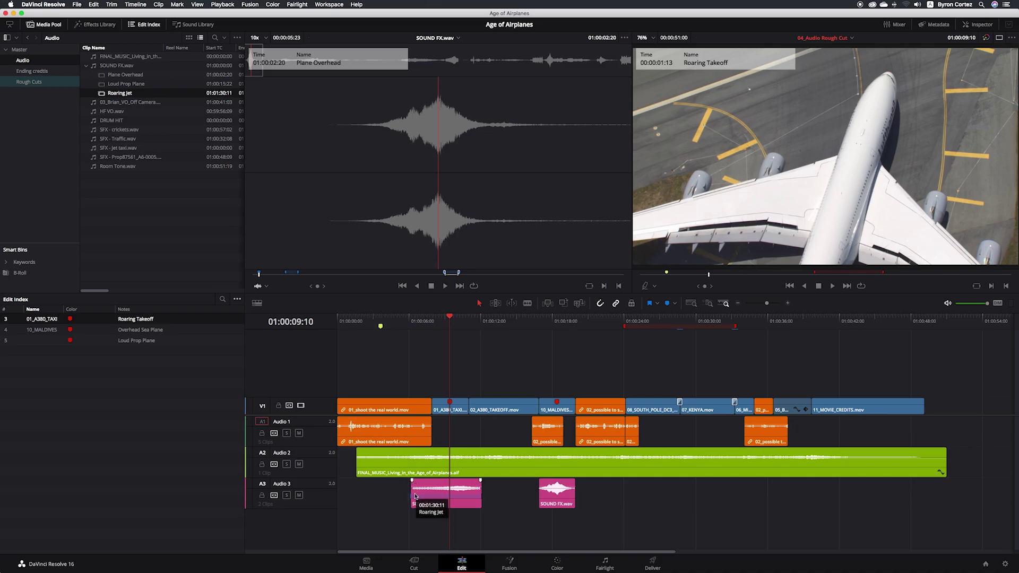
left_click_drag(414, 492, 432, 492)
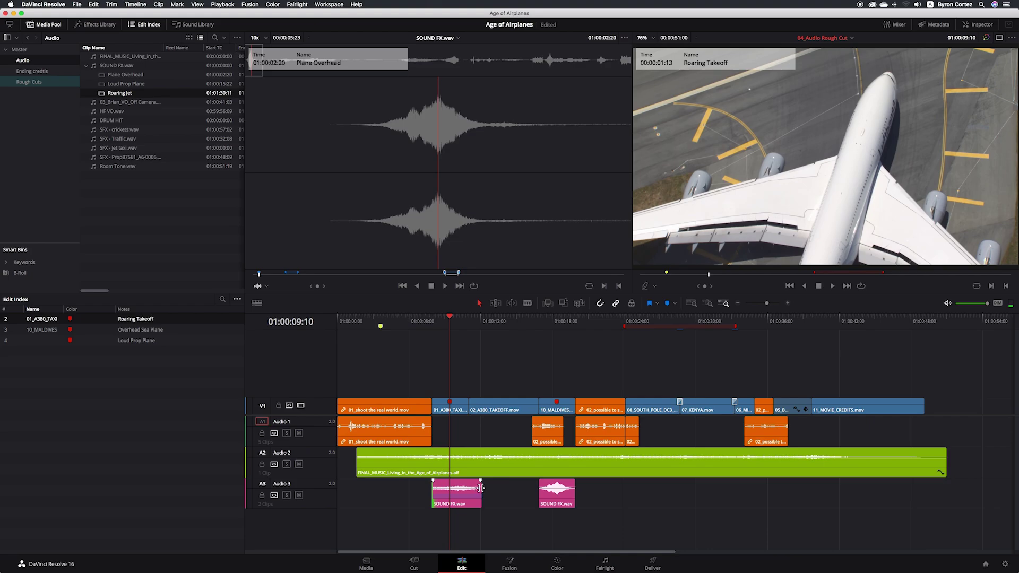
left_click_drag(480, 487, 472, 488)
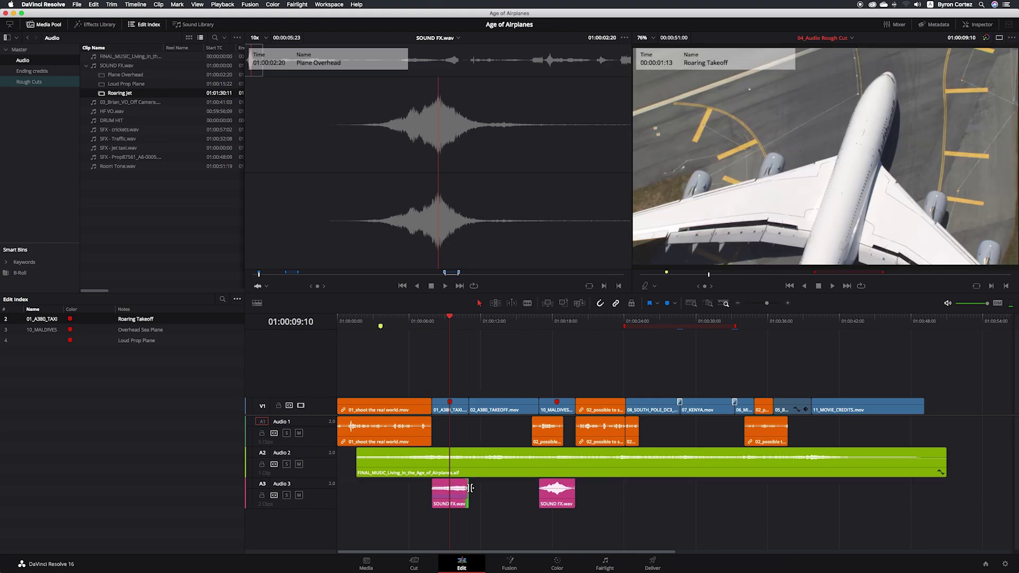
Move the playhead to the Loud Prop Plane marker at 01:00:24:04 and pick its subclip.
left_click(443, 413)
left_click(48, 343)
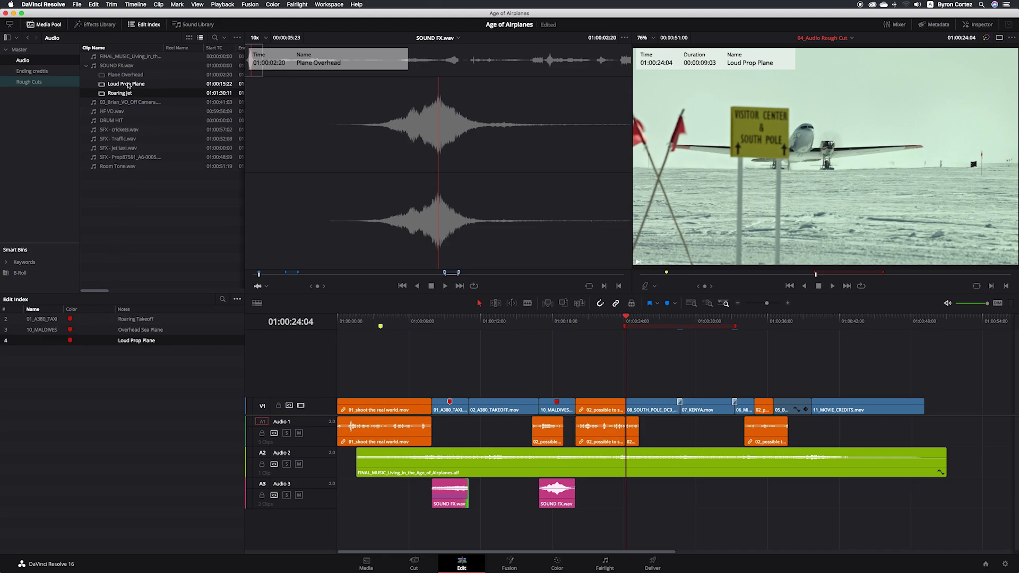
left_click(102, 85)
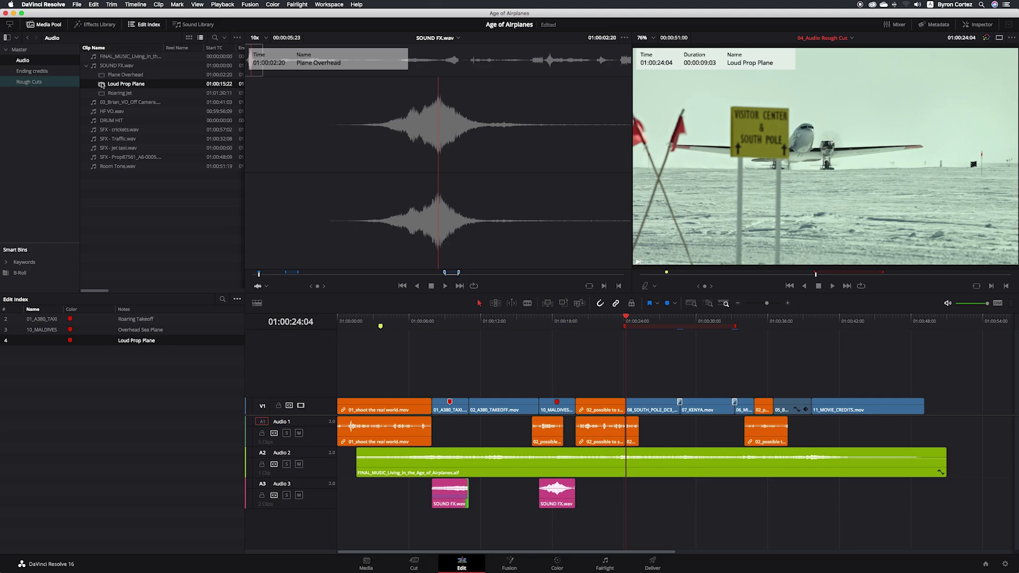
Place the Loud Prop Plane sound on Audio 3 at 01:00:24:04 and extend its end by 04:08.
mouse_move(101, 85)
left_mouse_down()
mouse_move(642, 508)
mouse_move(629, 508)
left_mouse_up()
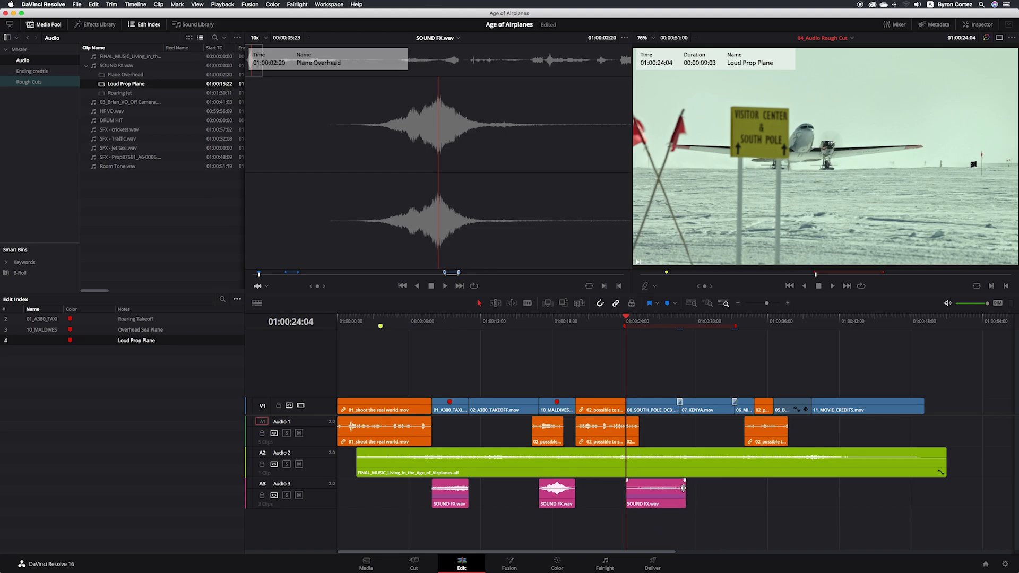
left_click_drag(684, 486, 733, 486)
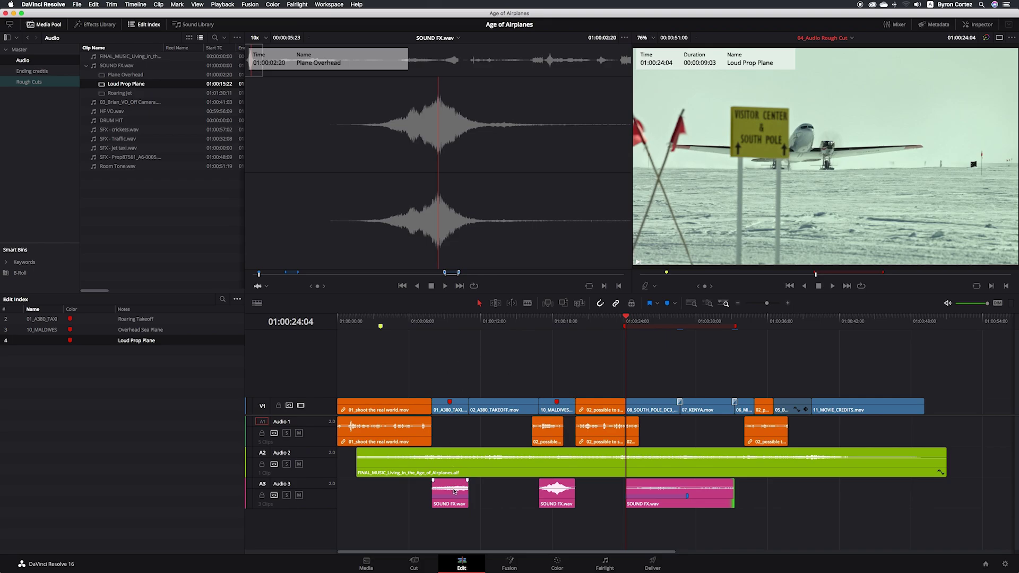
left_click(462, 408)
left_click(453, 485)
Undo the accidental move of 01_A380_TAXI onto a new video track.
mouse_move(458, 405)
left_mouse_down()
mouse_move(458, 394)
mouse_move(524, 388)
left_mouse_up()
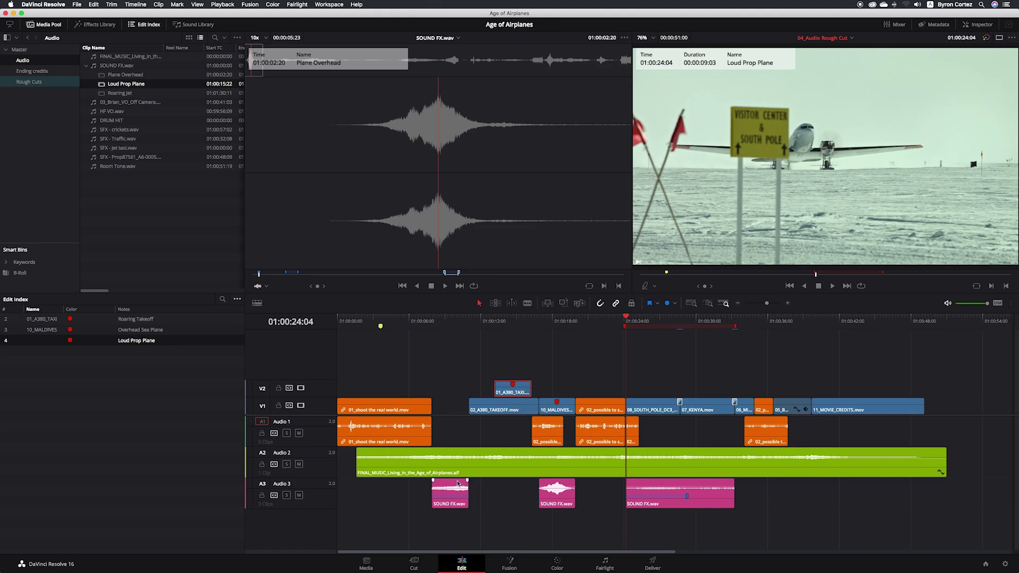
mouse_move(458, 484)
key("super+z")
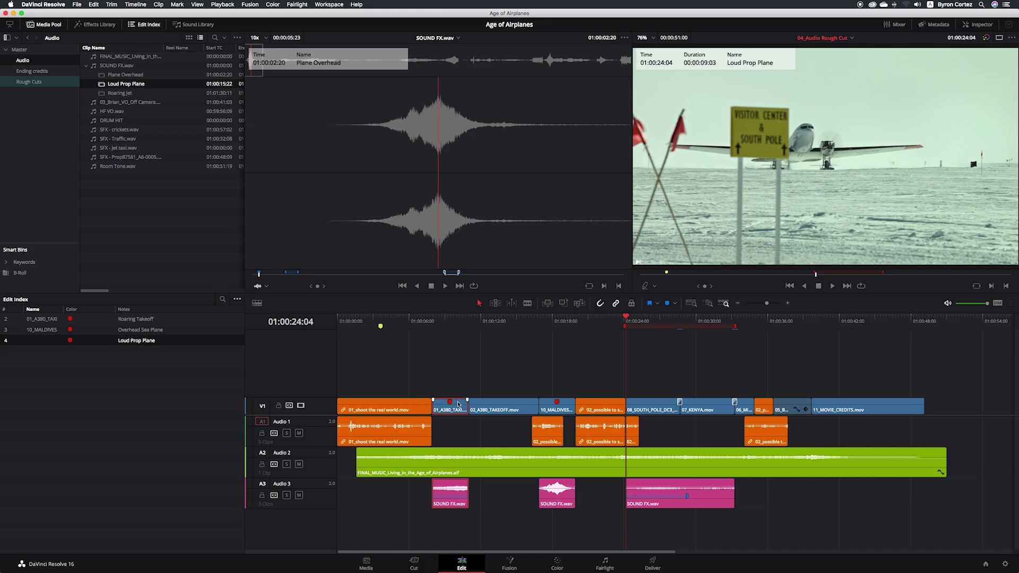
Link 01_A380_TAXI with its Roaring Jet sound, confirm they move together, and save.
right_click(459, 404)
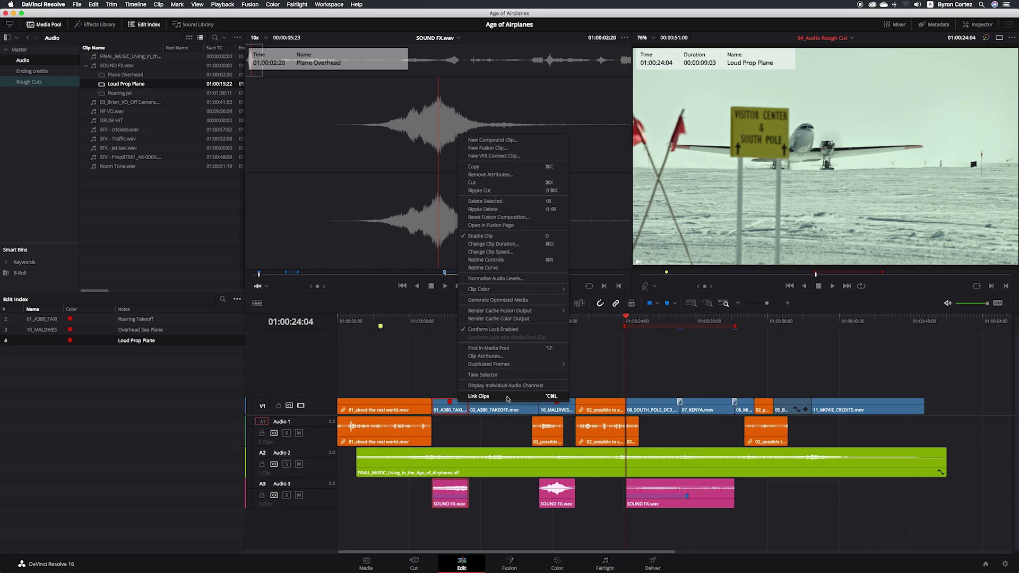
left_click(507, 397)
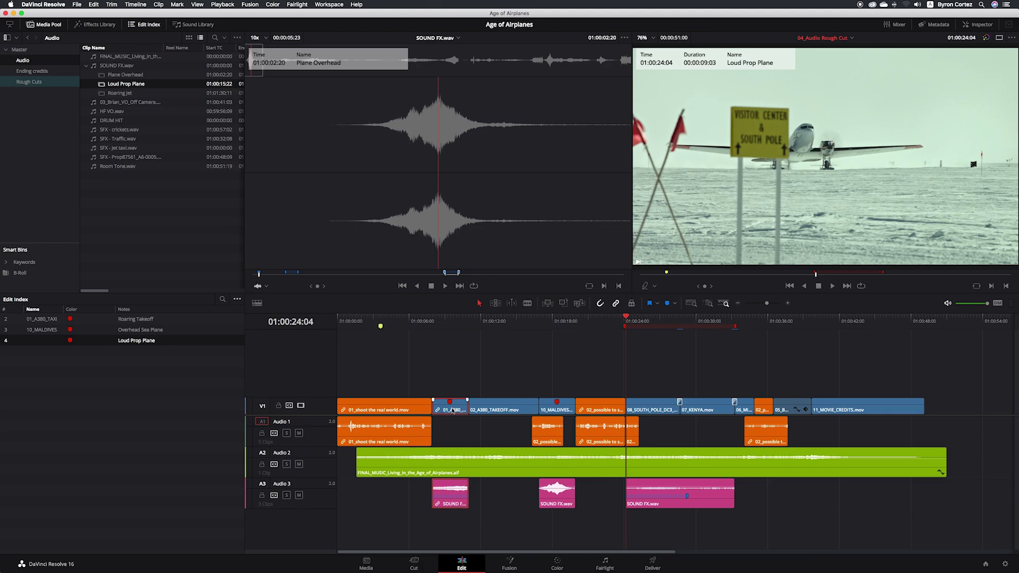
mouse_move(456, 412)
left_mouse_down()
mouse_move(492, 412)
mouse_move(445, 415)
left_mouse_up()
key("super+s")
Link the 10_MALDIVES clip with its Plane Overhead sound.
left_click(565, 403)
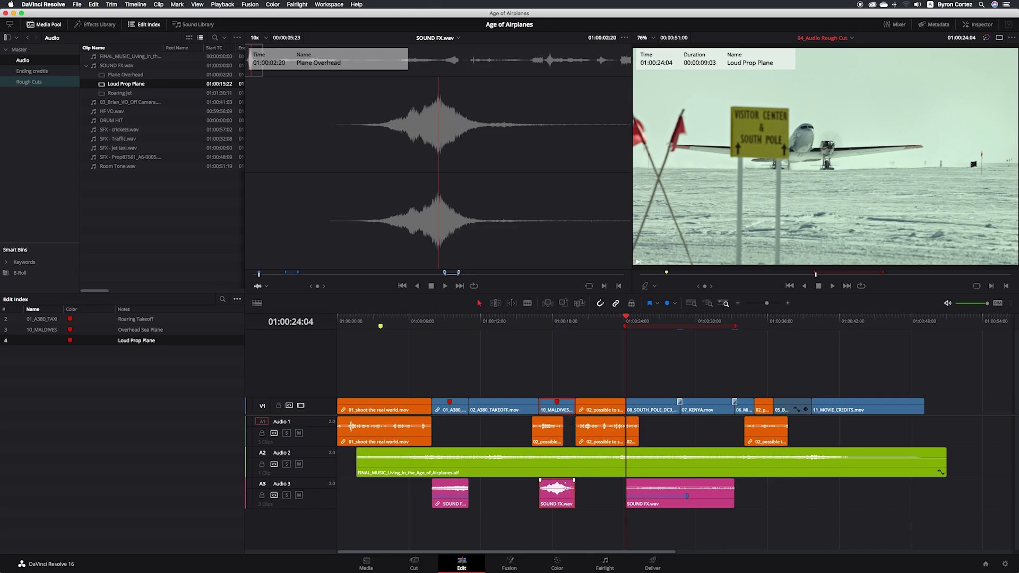
right_click(564, 498)
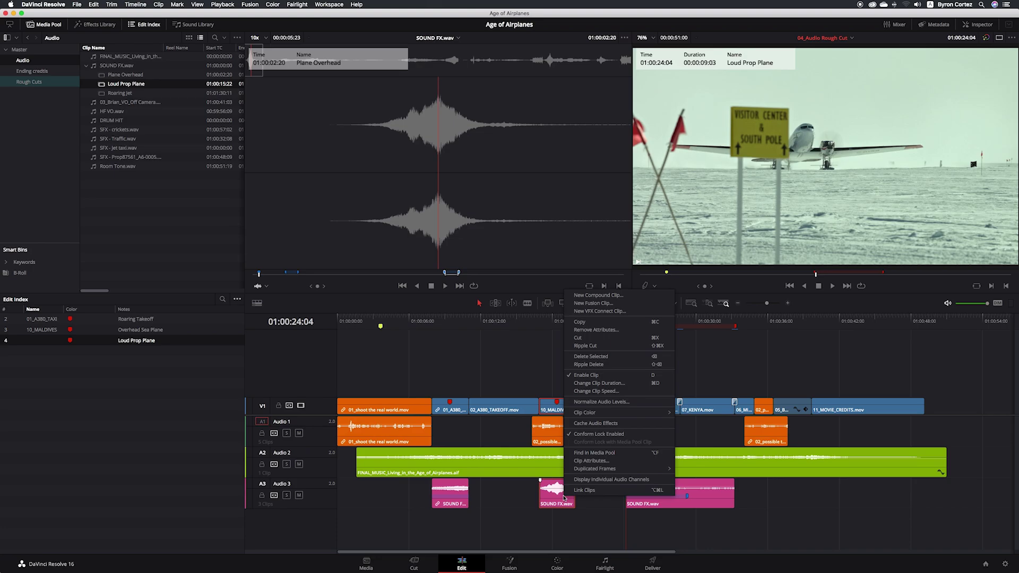
left_click(606, 493)
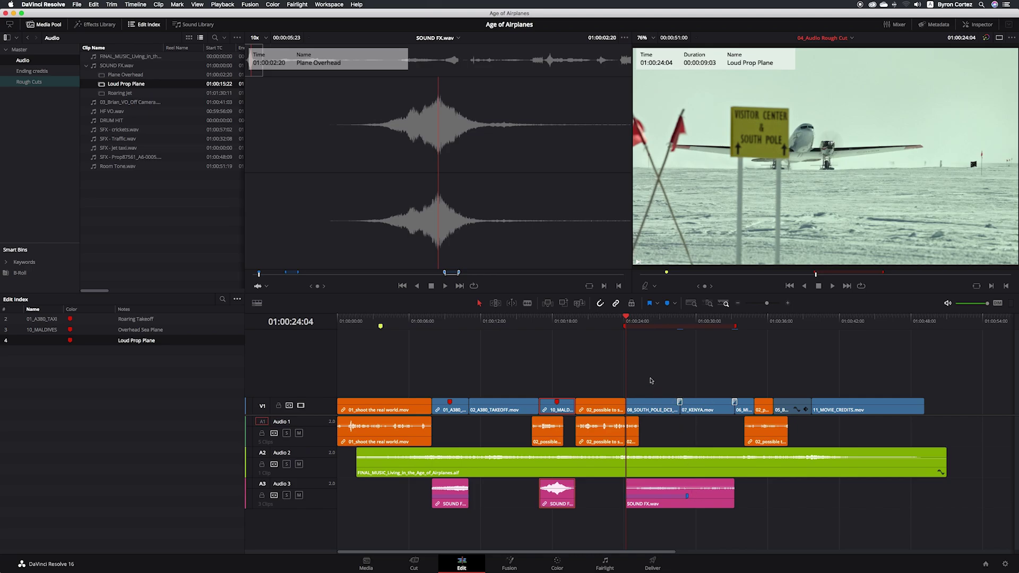
Turn linked selection off, link 08_SOUTH_POLE with its SOUND FX.wav clip, and save.
left_click(684, 399)
mouse_move(704, 503)
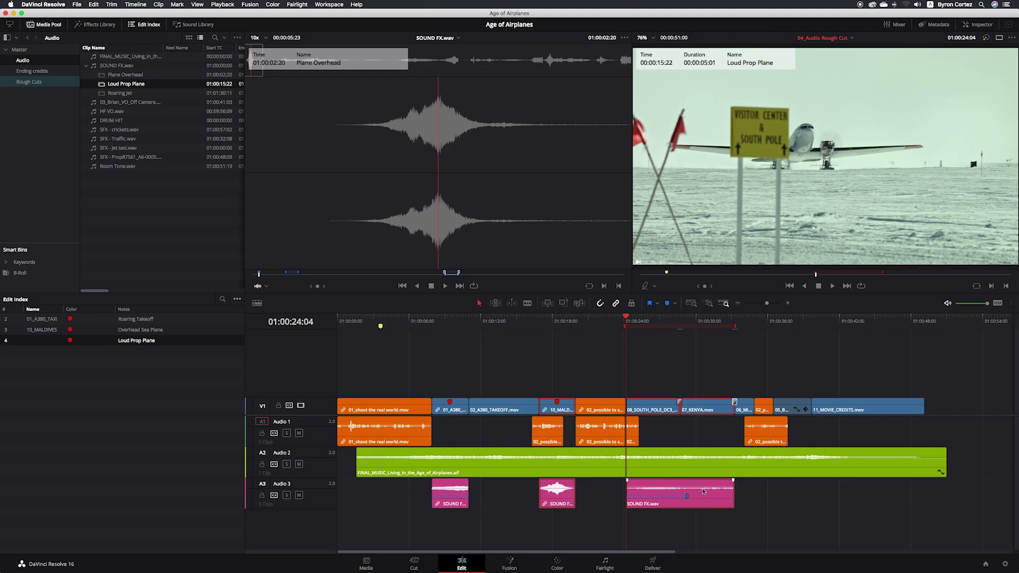
right_click(706, 411)
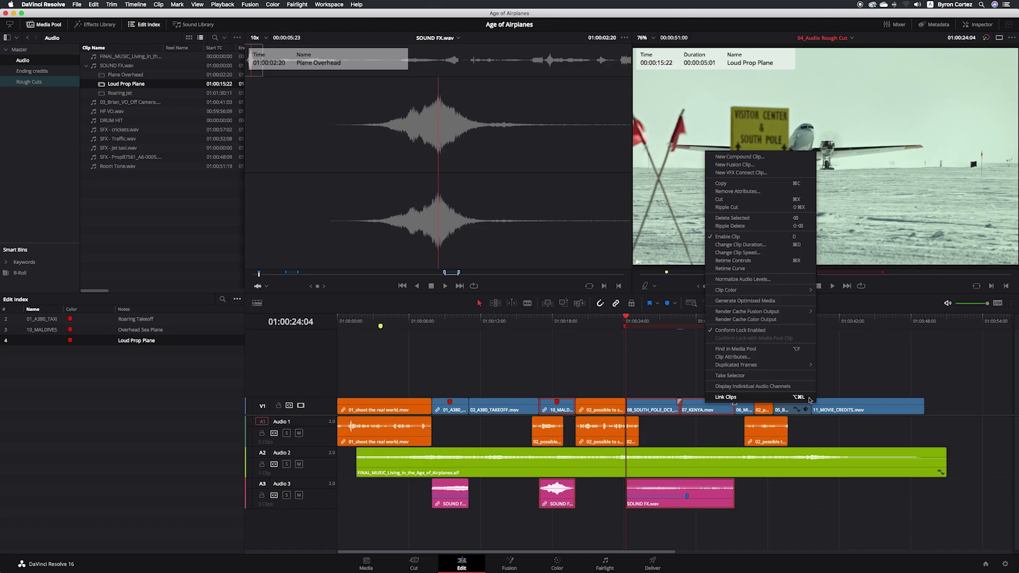
left_click(779, 501)
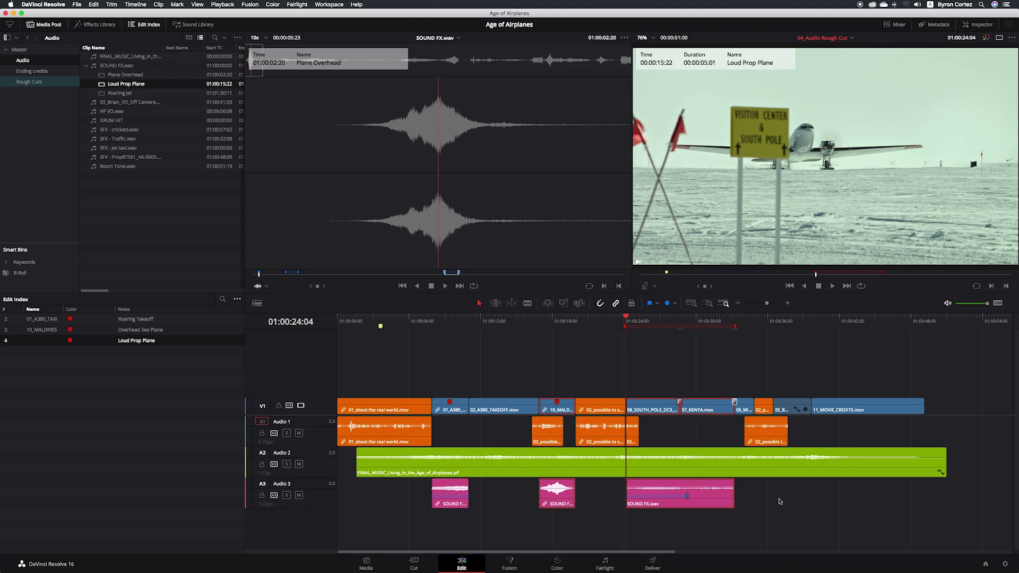
key("super+shift+l")
key("super+alt+l")
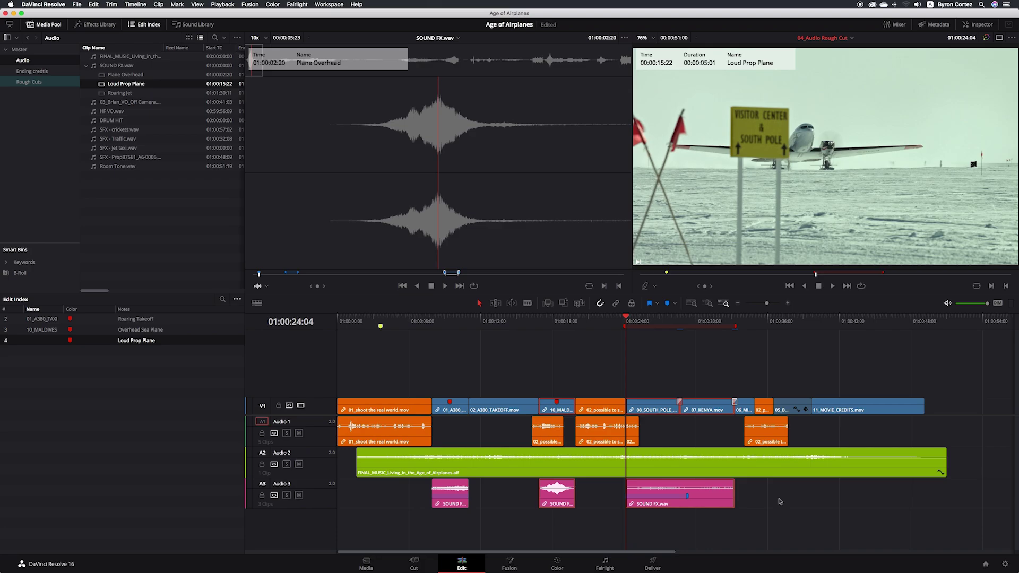
key("super+s")
Play the rough cut from the start, then replay from the A380 overhead jet shot.
left_click(336, 321)
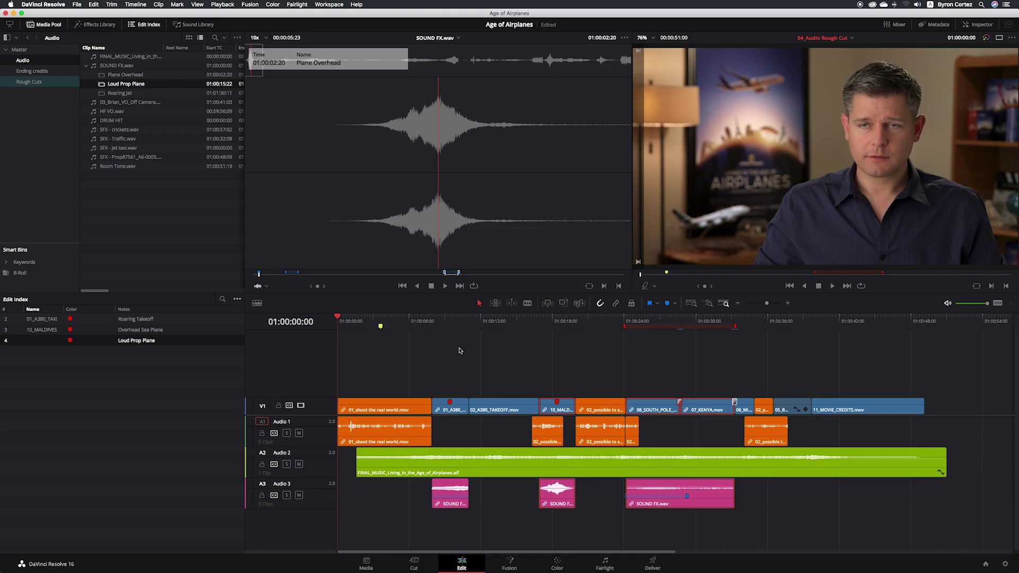
key("space")
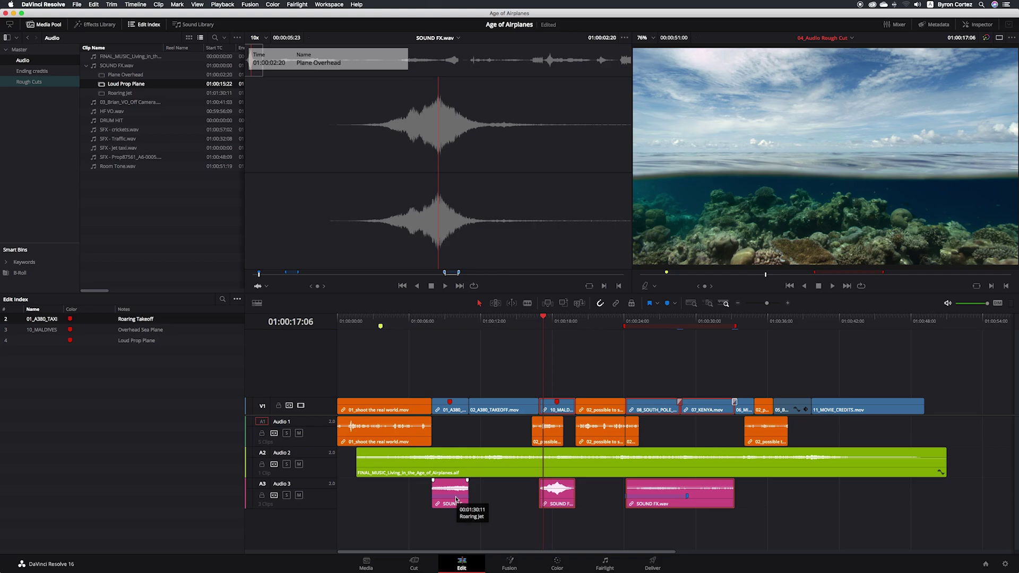
left_click(497, 320)
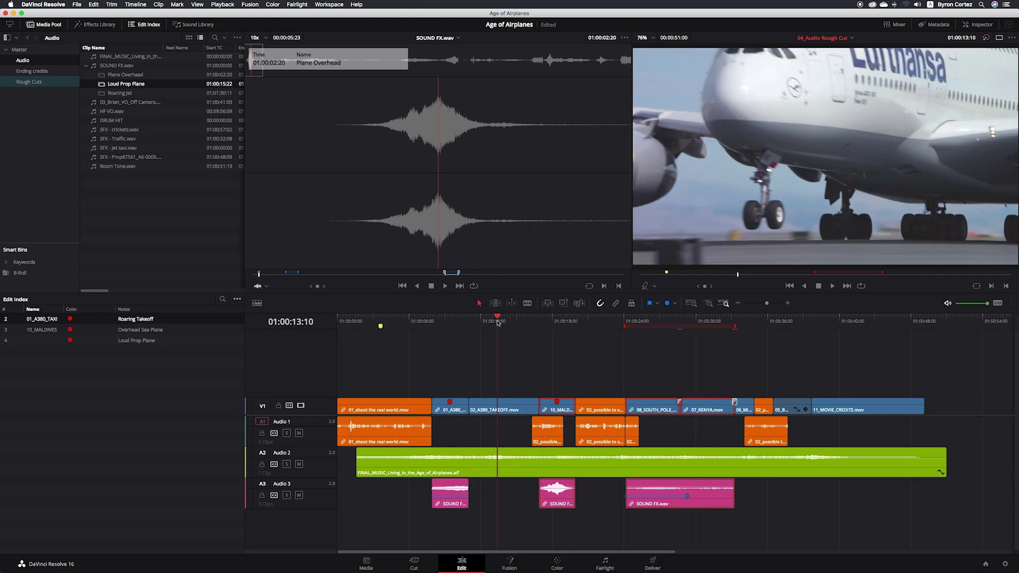
left_click(428, 324)
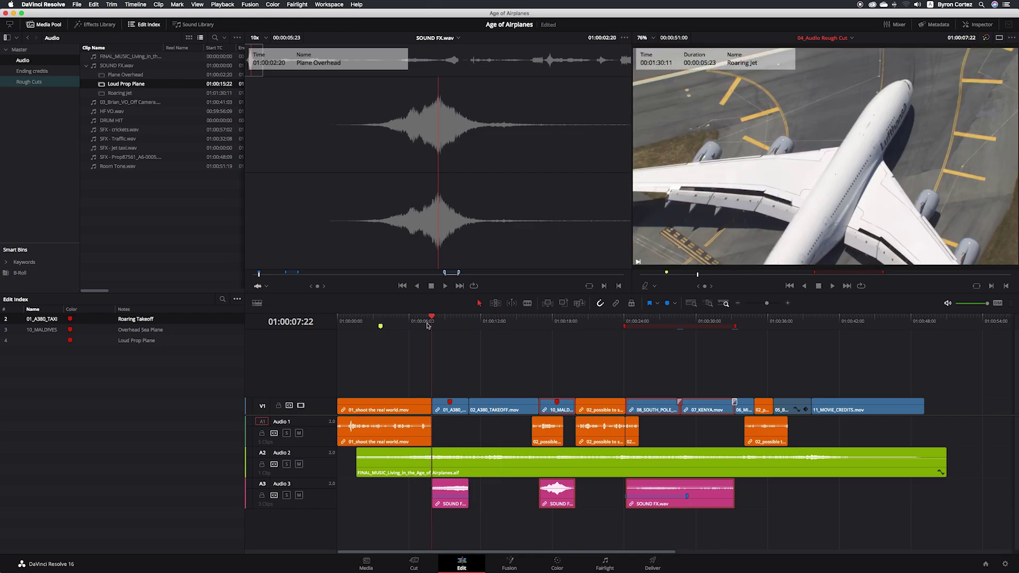
key("space")
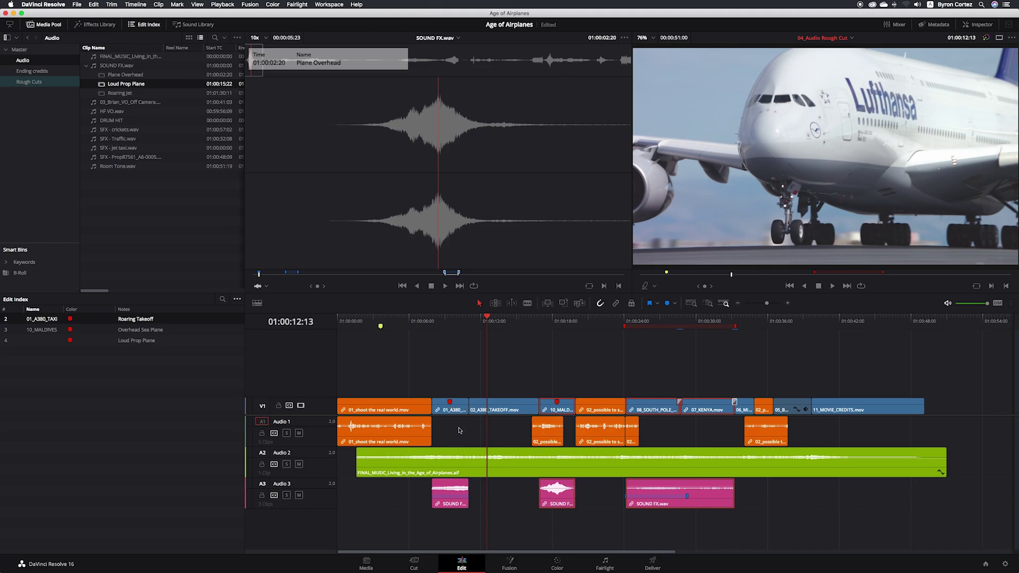
Turn linked selection back on and select 01_A380 together with its sound effect.
left_click(460, 406)
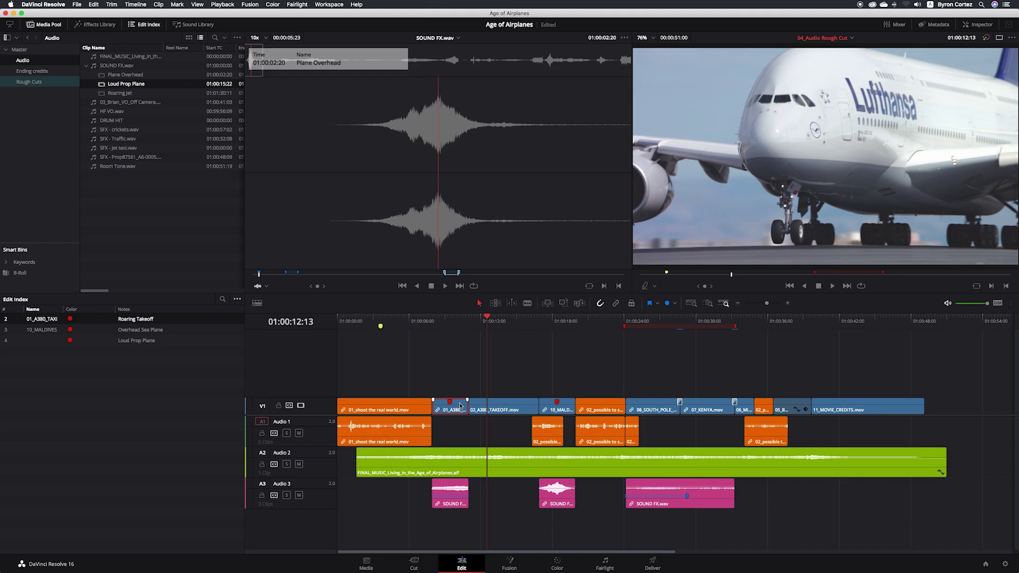
left_click(506, 377)
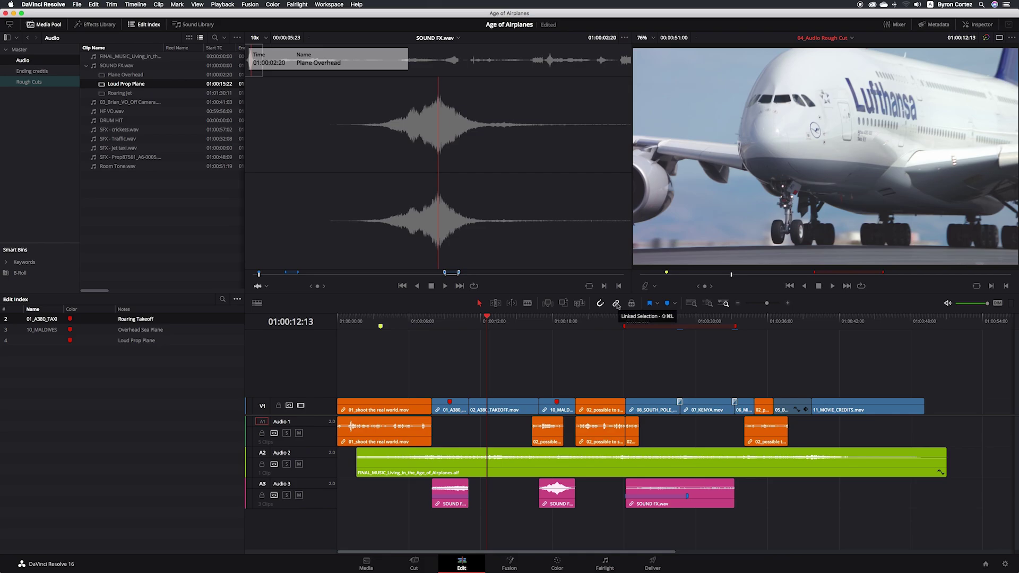
left_click(616, 304)
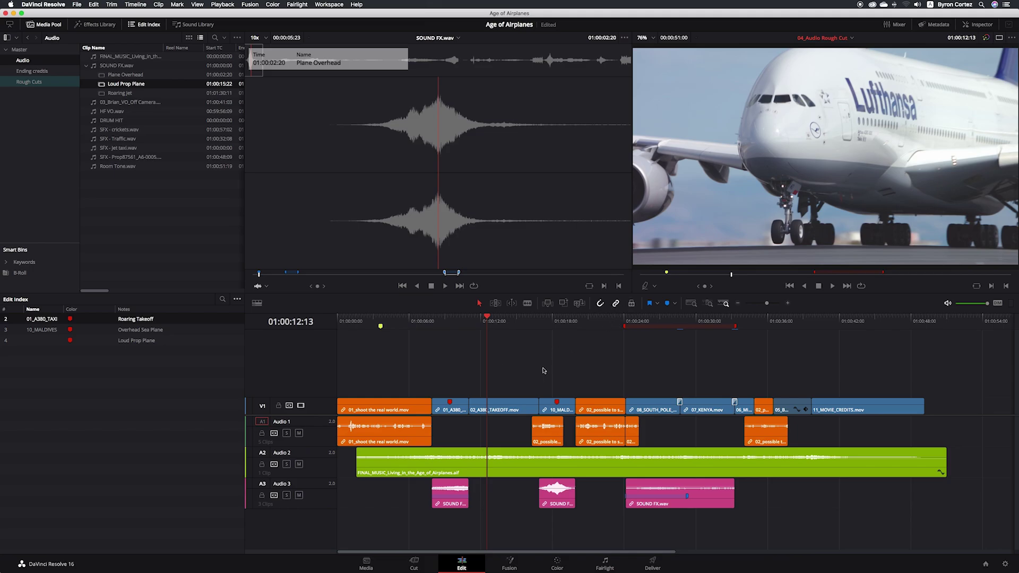
left_click(460, 407)
Unlink the first Audio 3 sound effect from the 01_A380 clip and clear the selection.
right_click(450, 492)
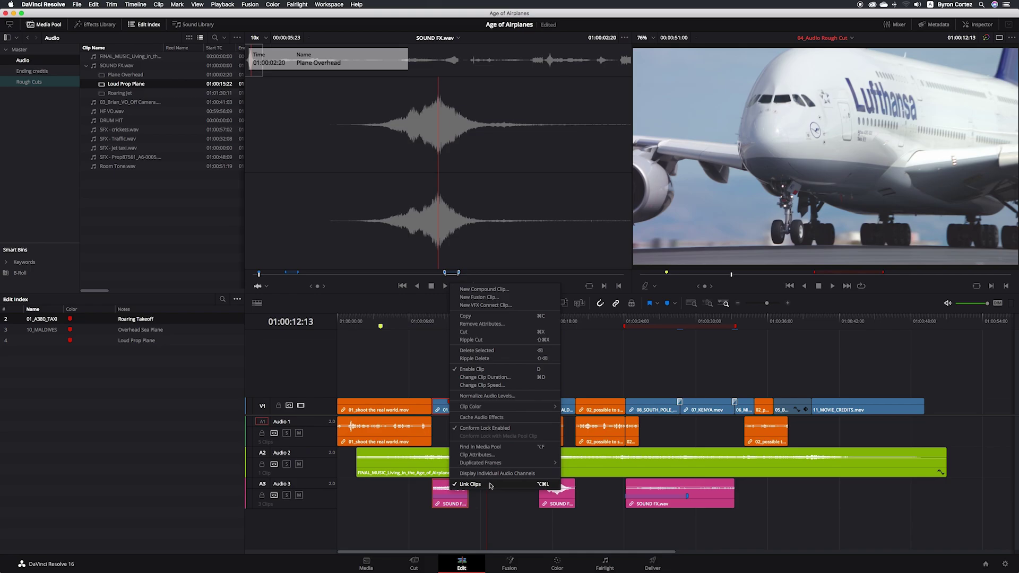
left_click(490, 485)
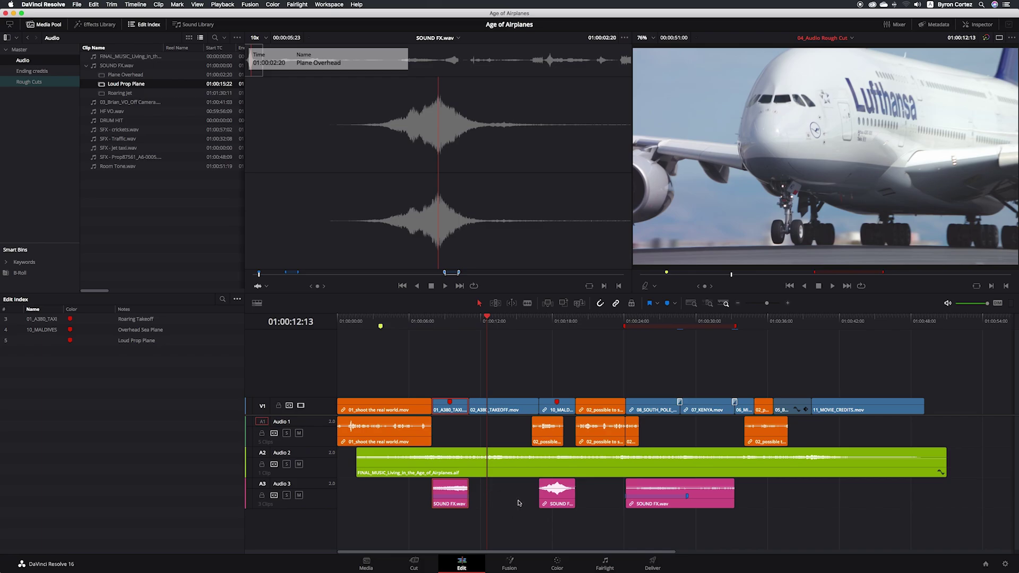
left_click(519, 503)
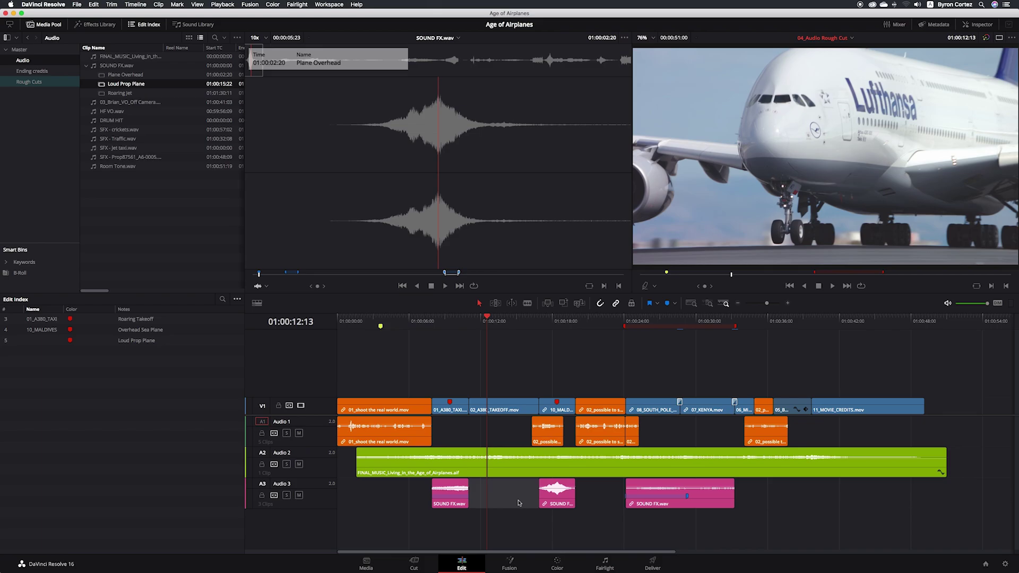
left_click(512, 522)
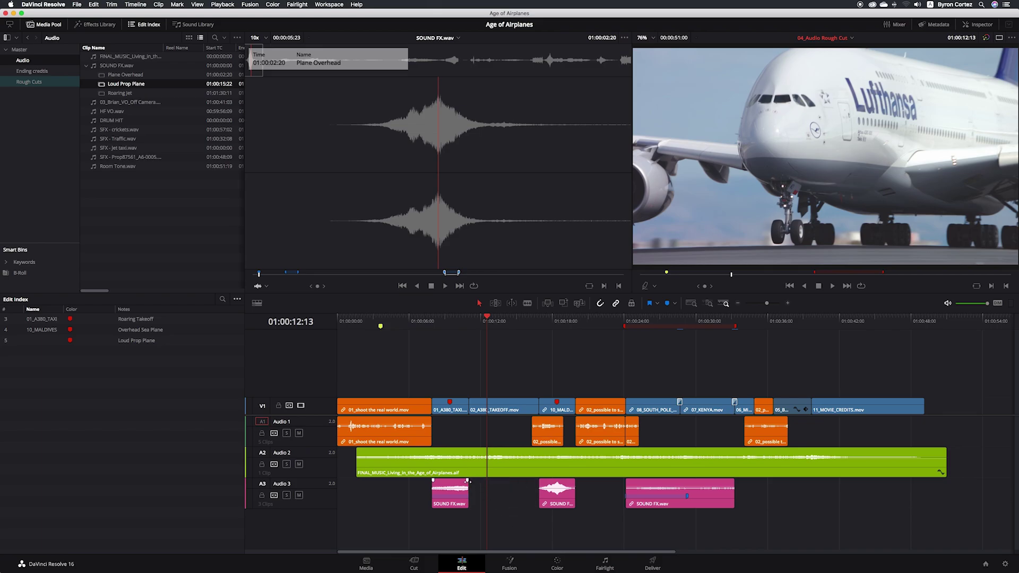
Retrim the first sound effect so it starts where 02_A380_TAKEOFF begins.
left_click(465, 492)
left_click_drag(465, 492, 508, 493)
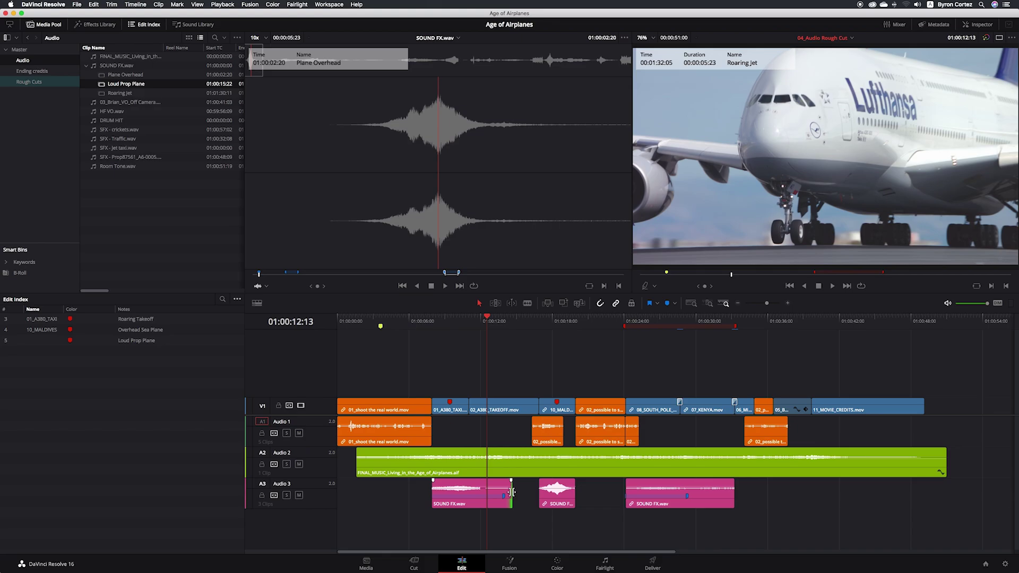
mouse_move(507, 491)
left_mouse_down()
mouse_move(486, 489)
mouse_move(517, 484)
left_mouse_up()
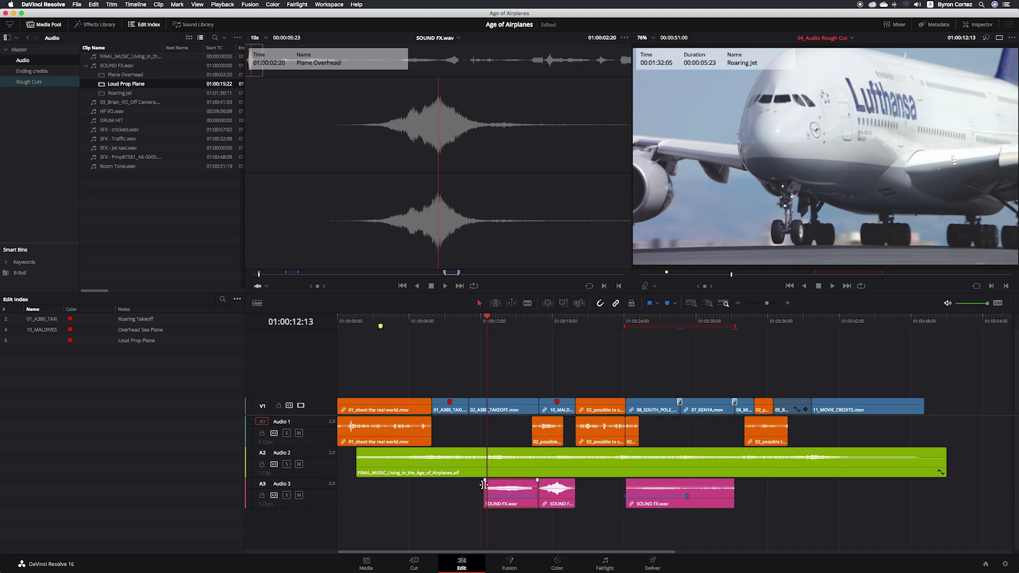
left_click_drag(491, 494, 469, 490)
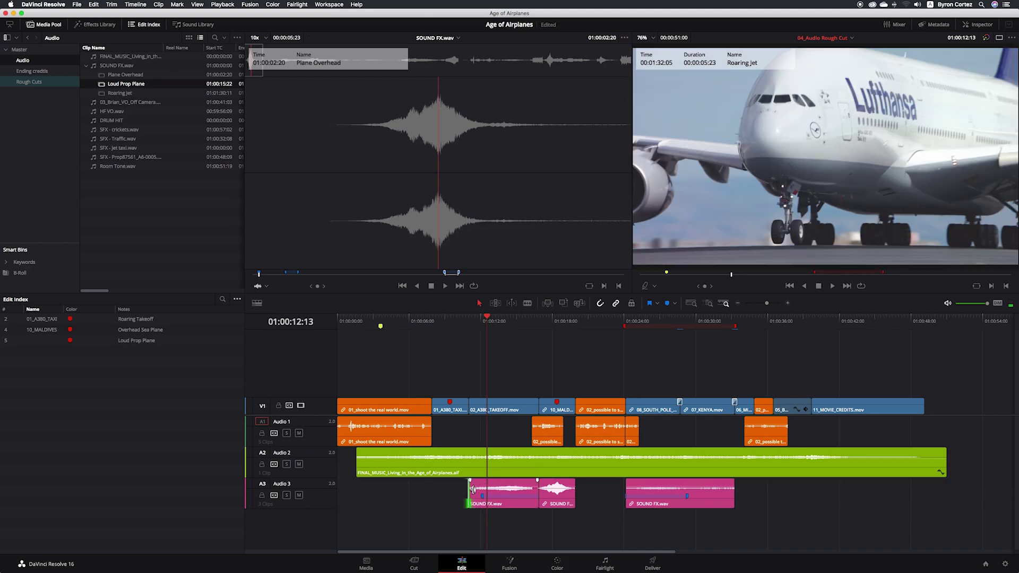
Play back the edited takeoff section, then select the 02_A380_TAKEOFF clip.
left_click(464, 321)
key("space")
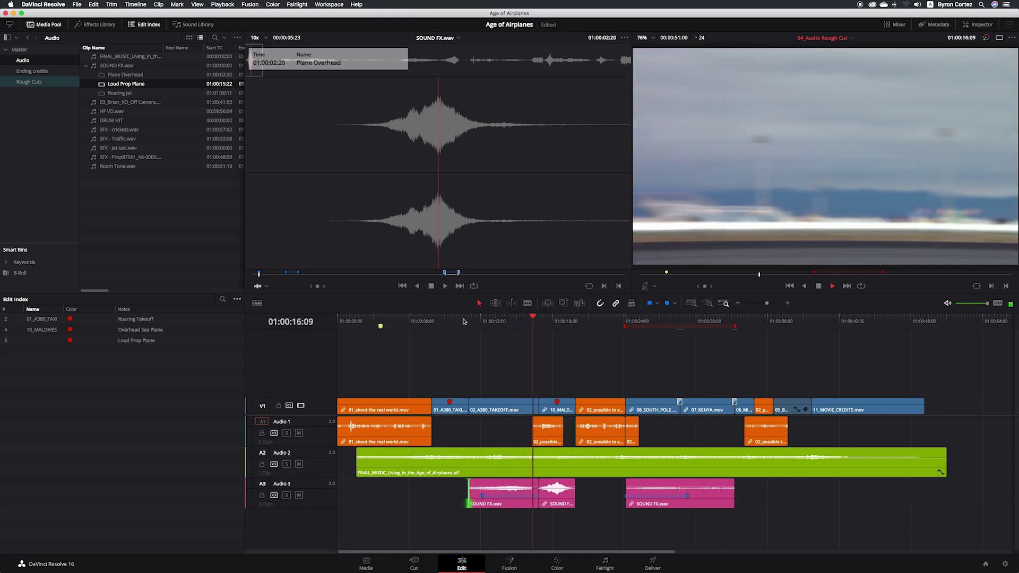
key("space")
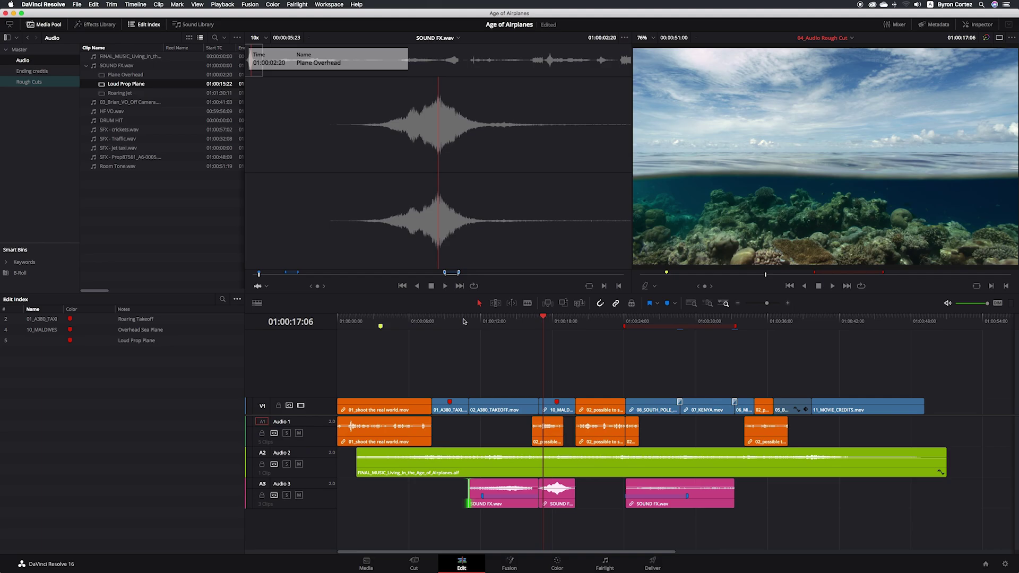
left_click(519, 407)
right_click(508, 485)
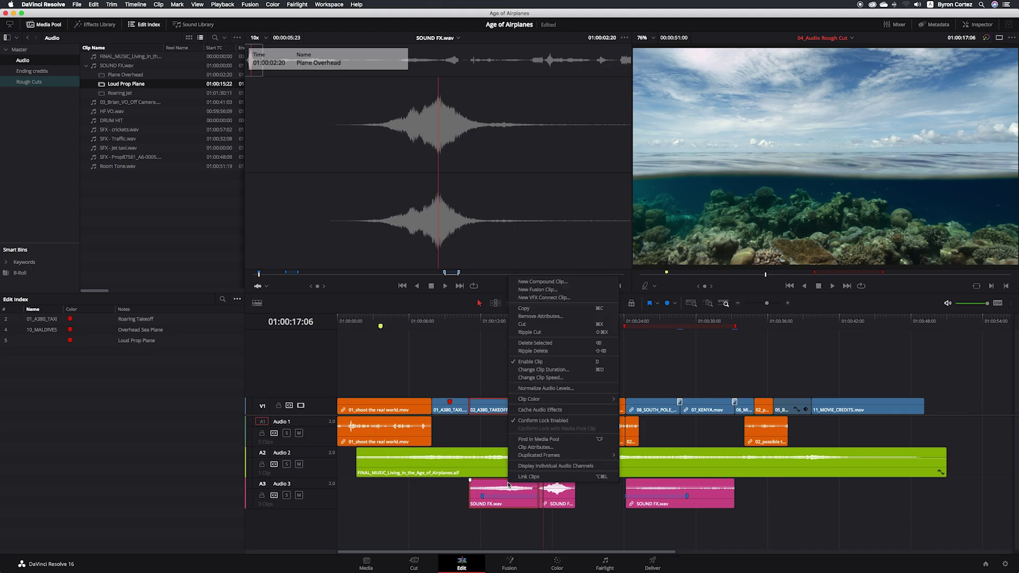
left_click(561, 477)
left_click(594, 504)
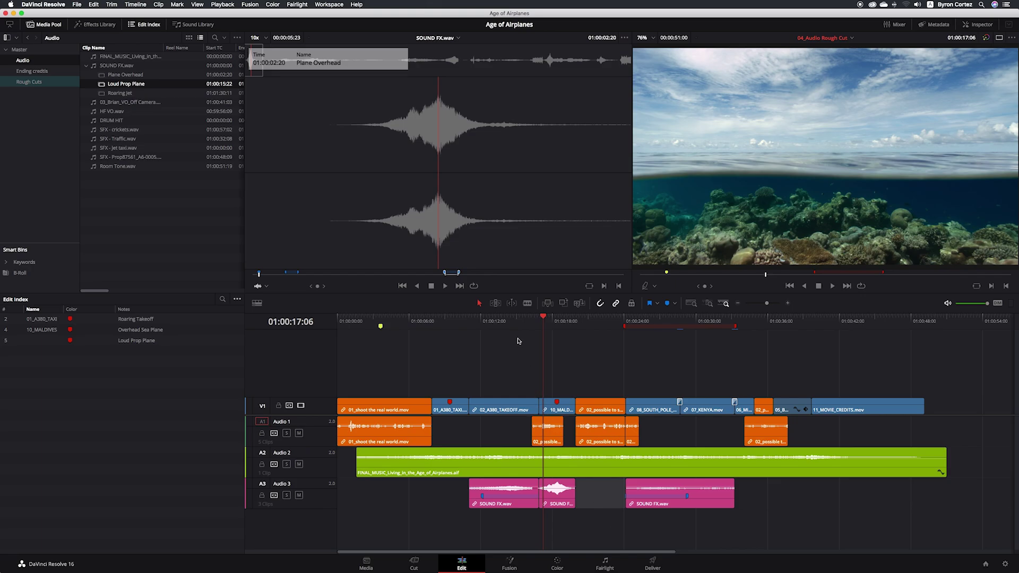
left_click(484, 320)
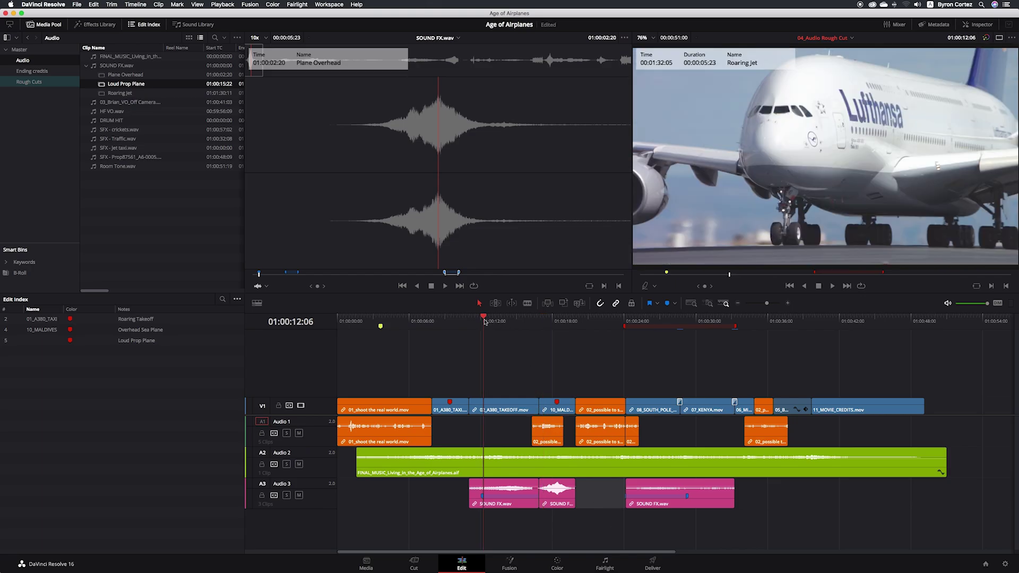
key("space")
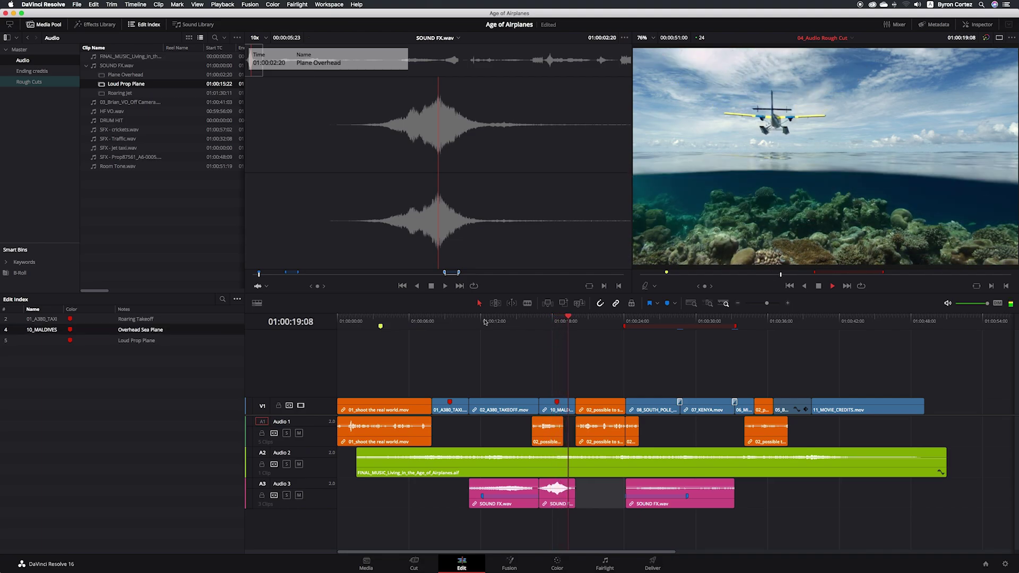
key("space")
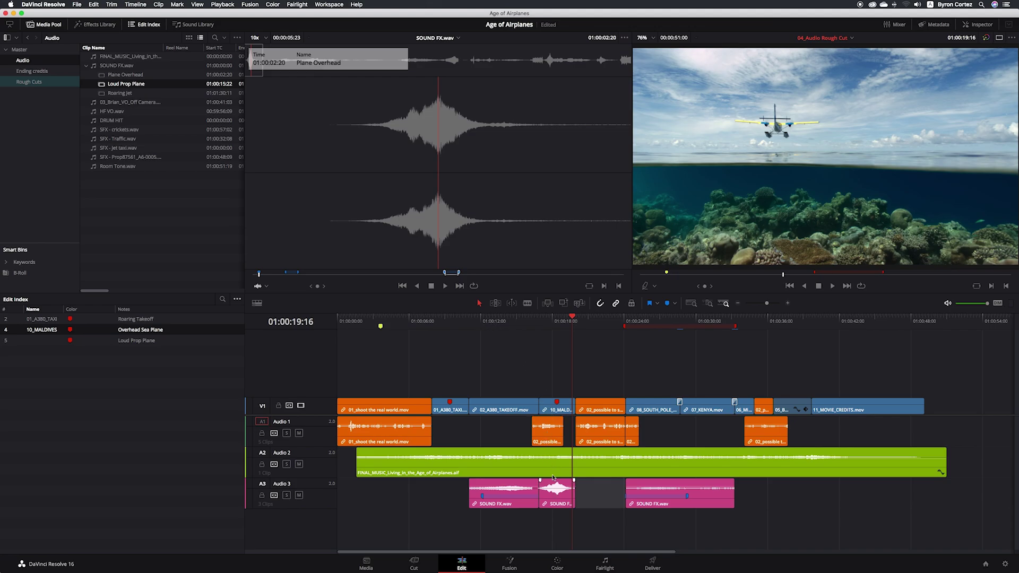
left_click(548, 321)
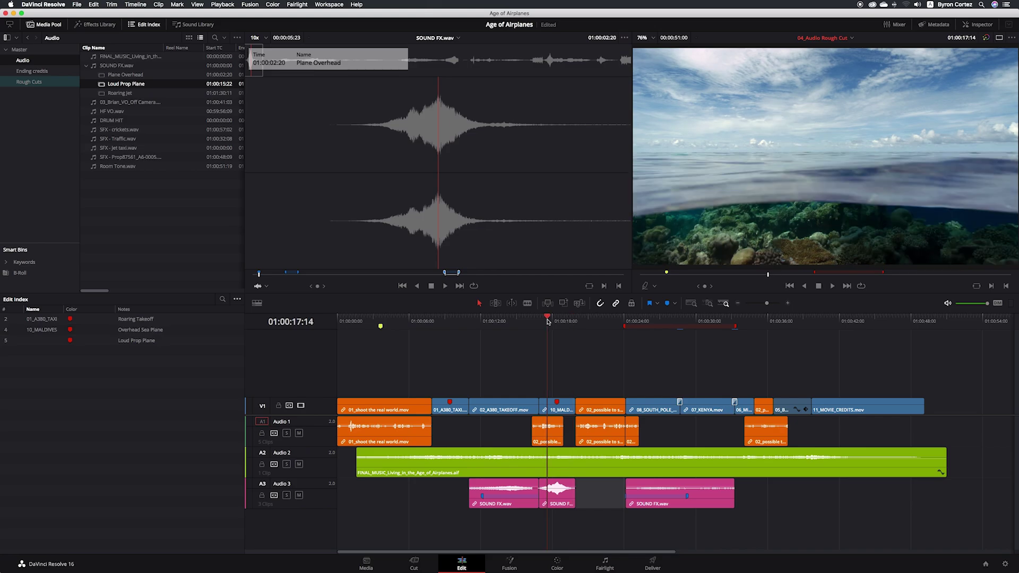
Solo Audio 1, replay the Maldives plane arrival from around 01:00:15:14, then unsolo Audio 3.
mouse_move(542, 499)
left_click(287, 433)
left_click(523, 318)
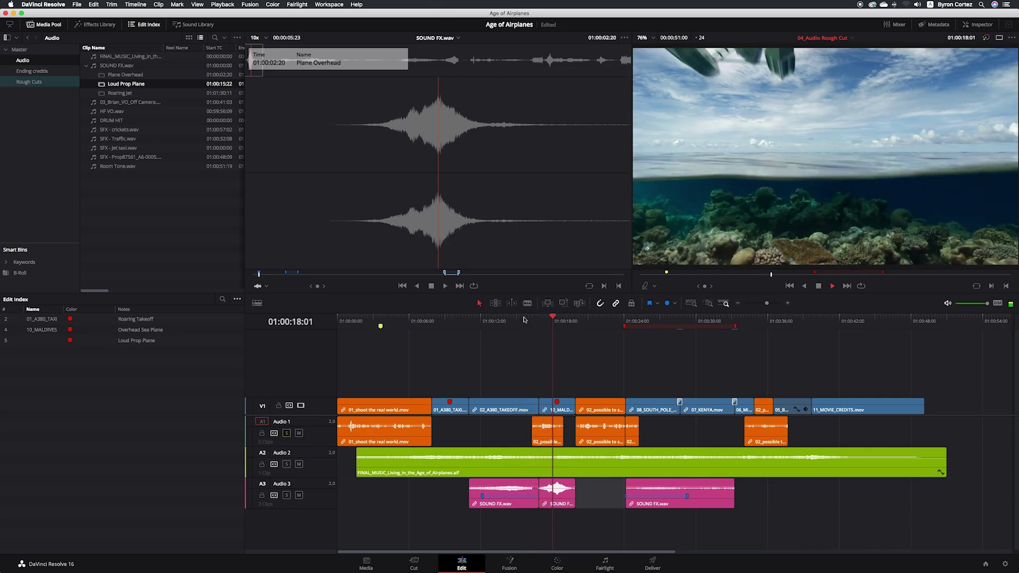
key("space")
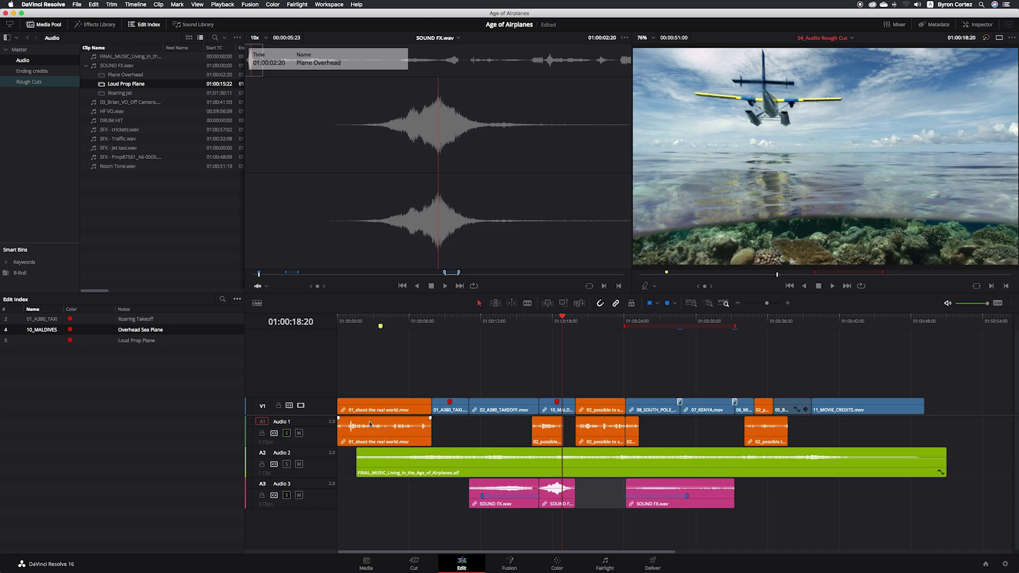
left_click(534, 318)
key("space")
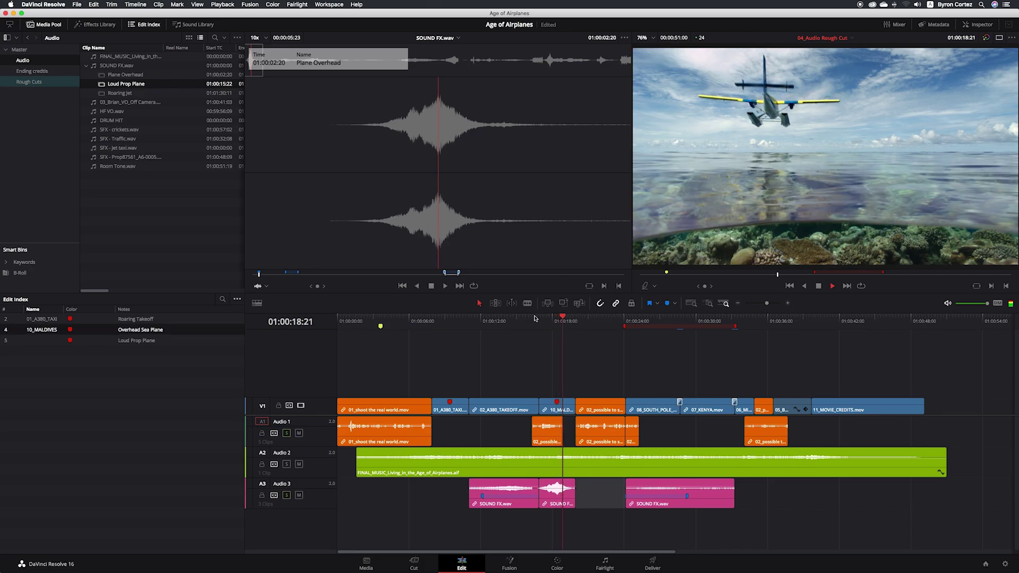
key("space")
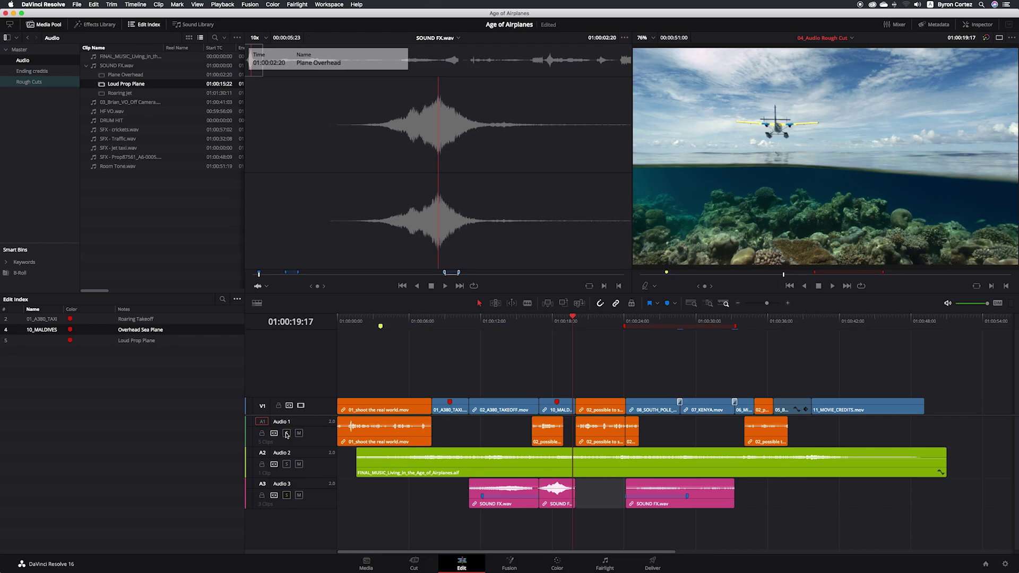
left_click(286, 495)
Mute Audio 3 and play the flyover from 01:00:16:07 without the sound effects.
left_click(299, 495)
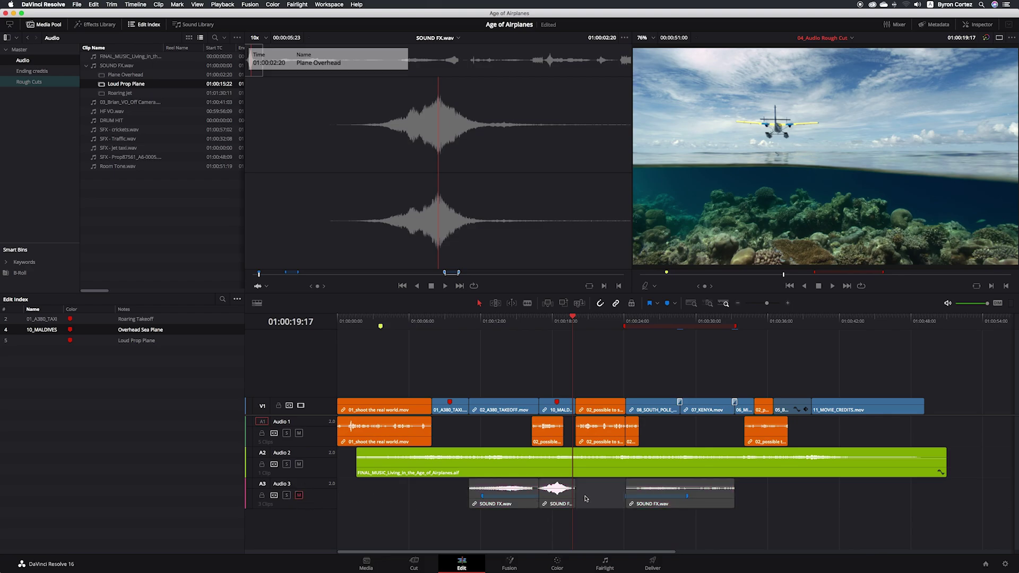
left_click(531, 320)
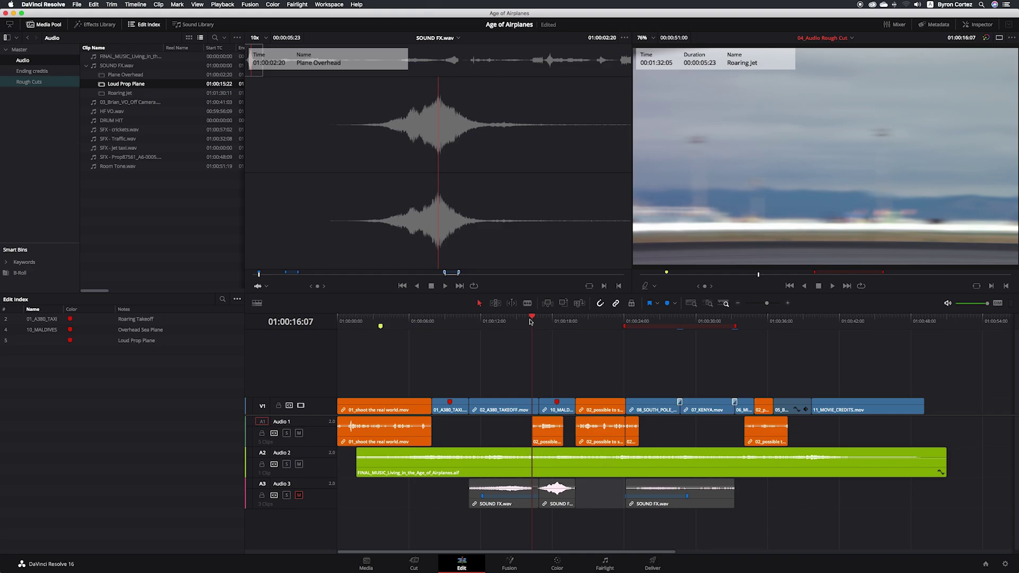
key("space")
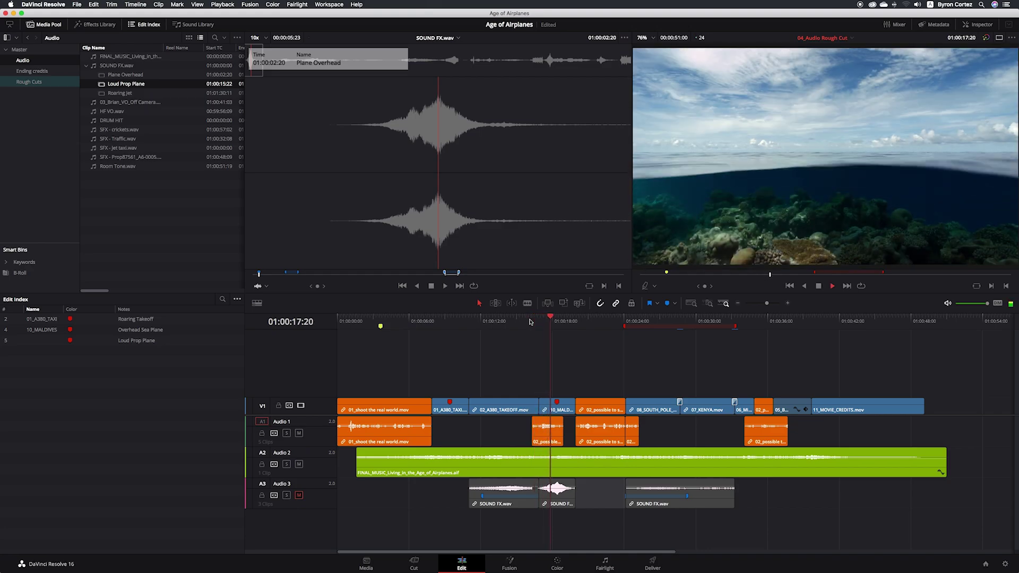
key("space")
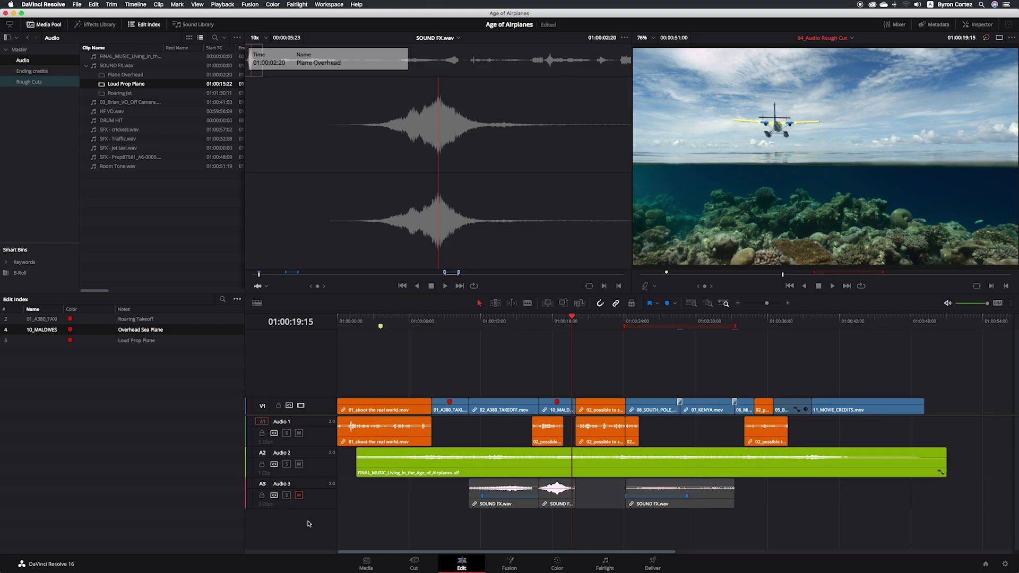
Unmute Audio 3 and briefly play the cut from the opening interview.
left_click(299, 496)
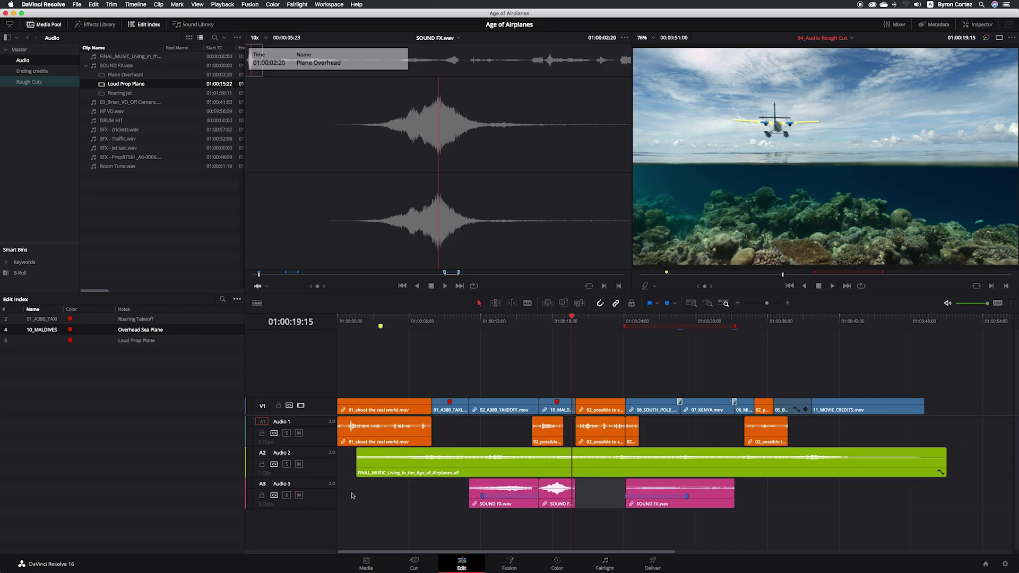
left_click(357, 321)
key("space")
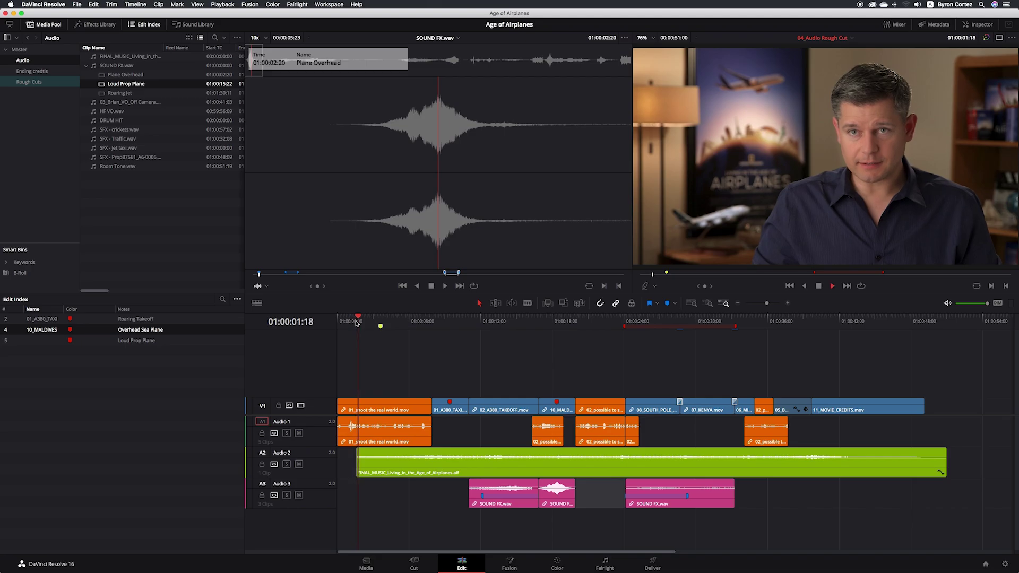
key("space")
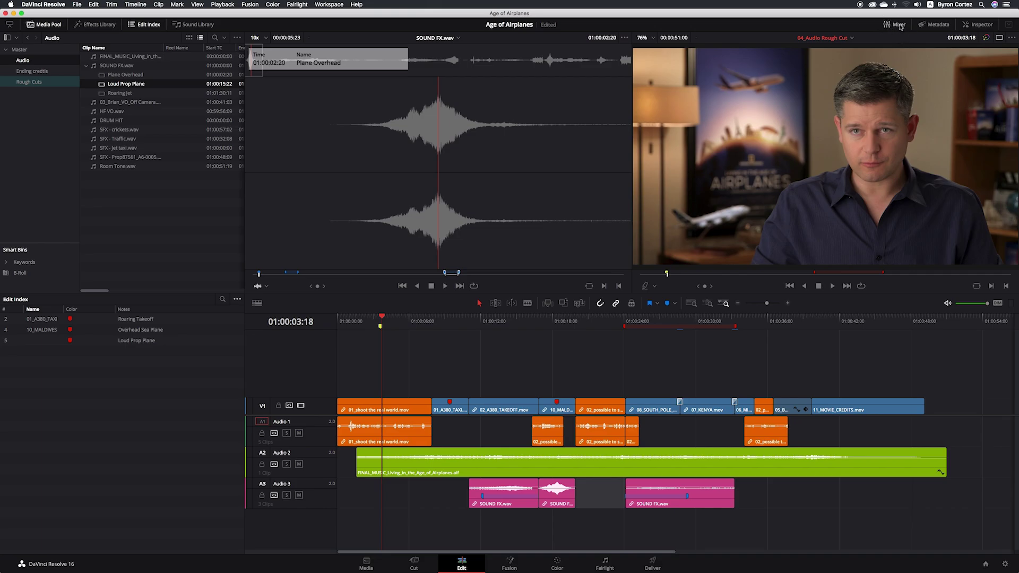
Show the Mixer panel and switch it to display only the Meters.
left_click(896, 25)
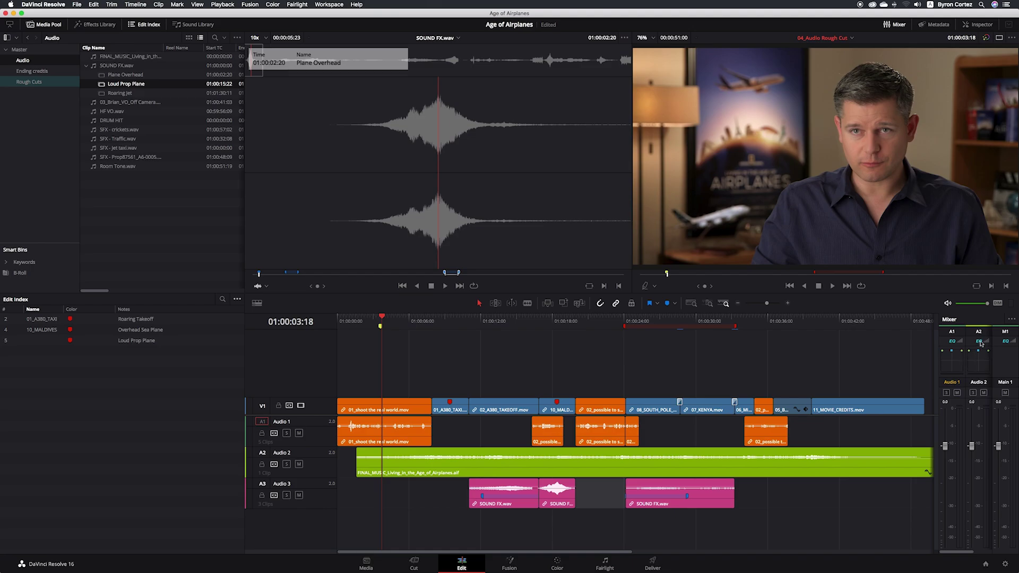
left_click(1011, 320)
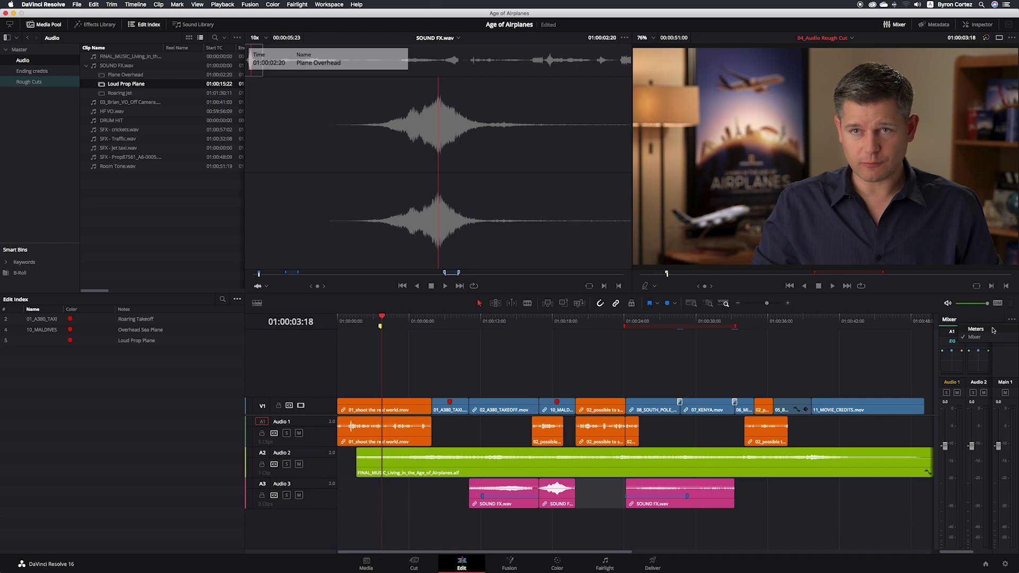
left_click(976, 329)
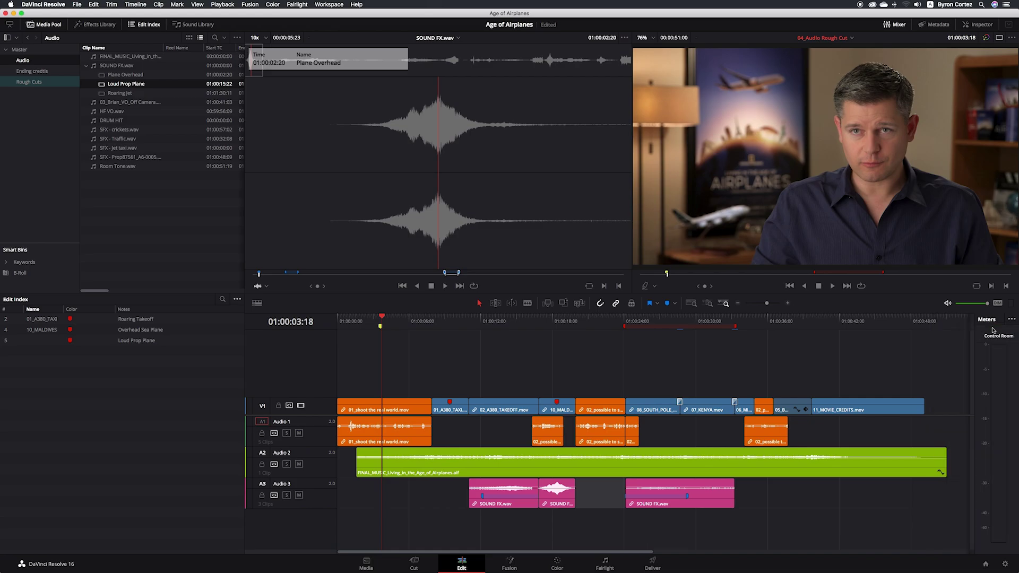
Play the timeline from the start to 01:00:09:12 while watching the Control Room meters.
left_click(344, 322)
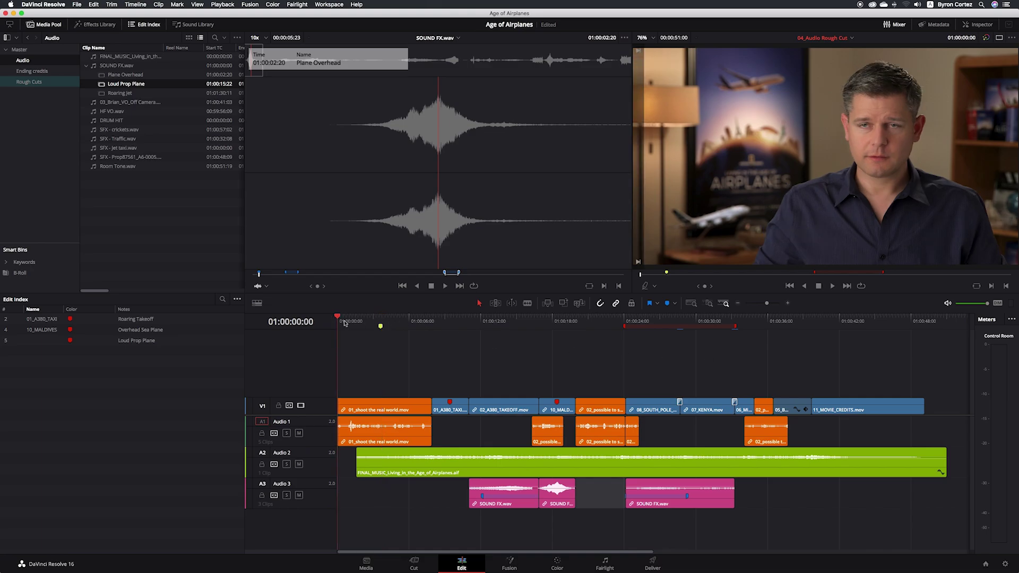
key("space")
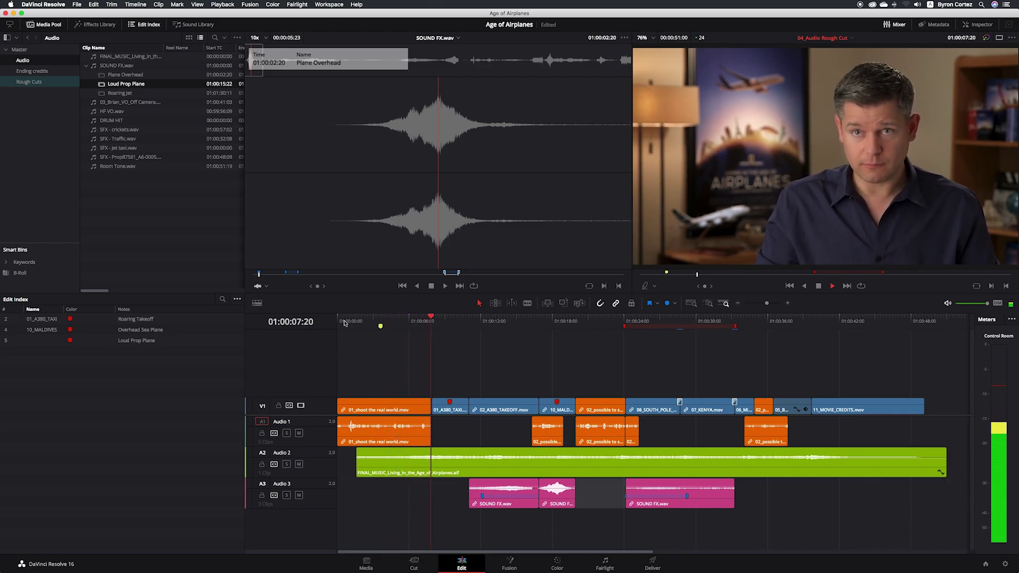
key("space")
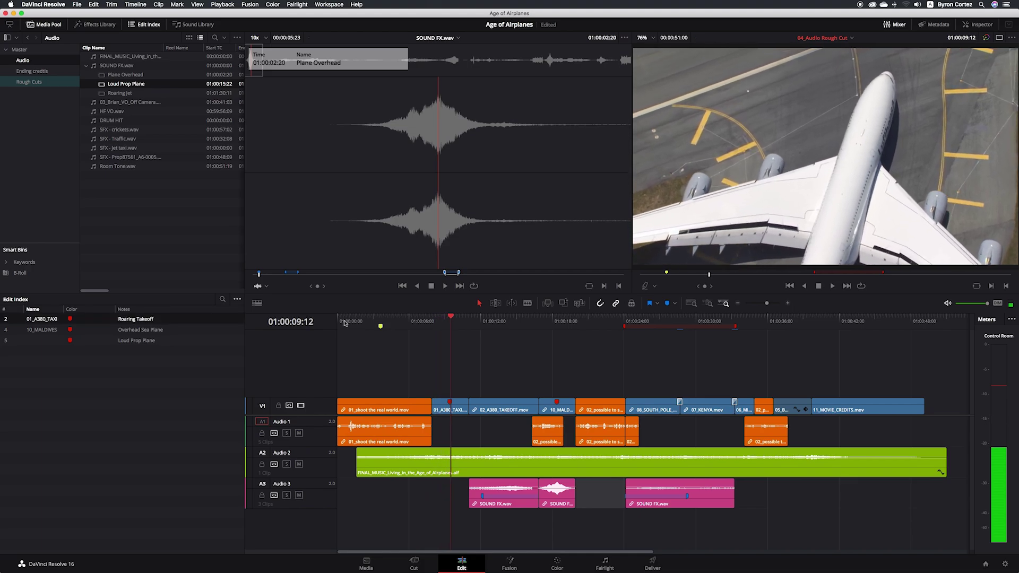
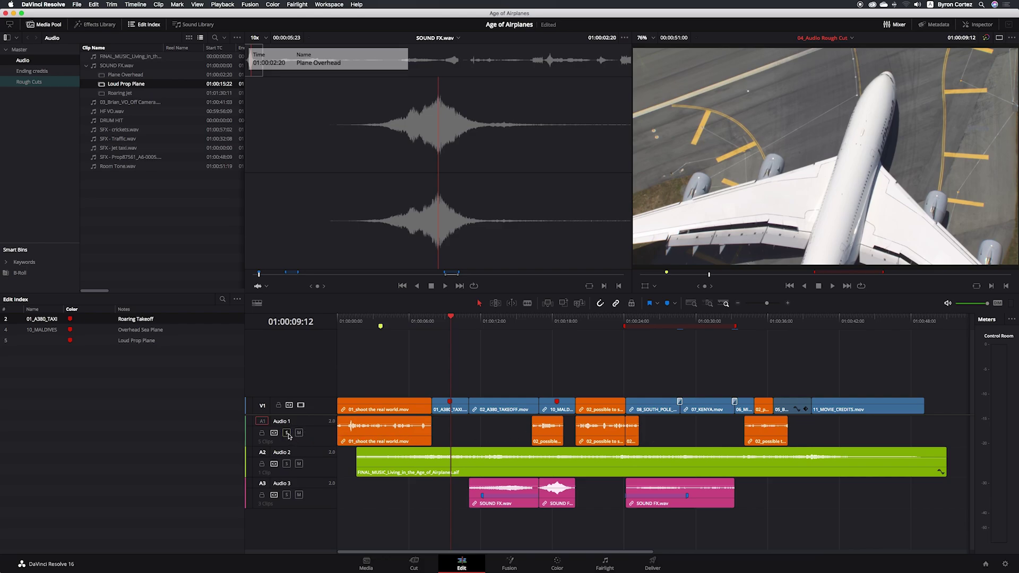
Solo the Audio 1 track and box-select all of its clips.
left_click(286, 433)
left_click_drag(816, 426, 379, 440)
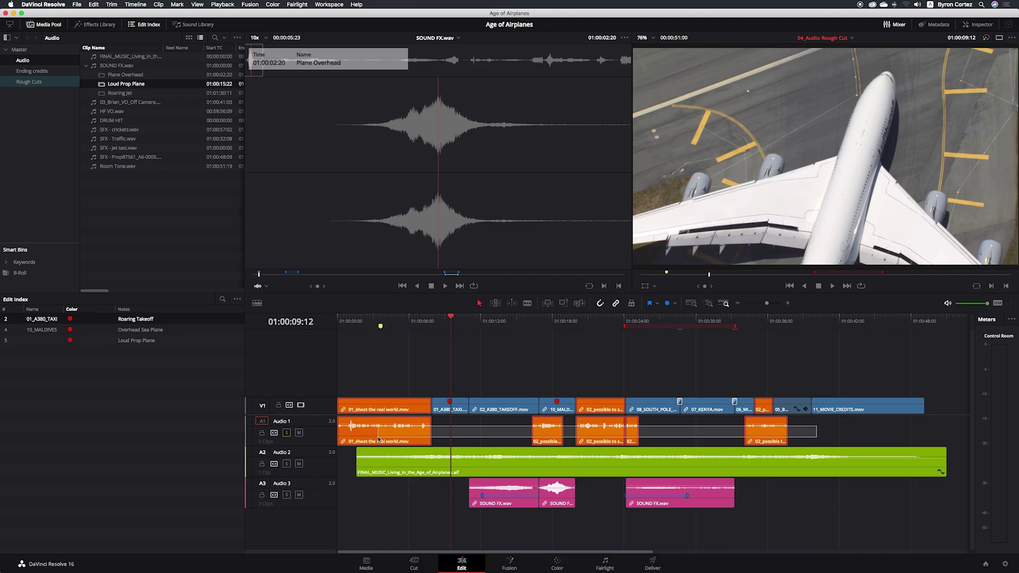
left_click_drag(379, 440, 379, 440)
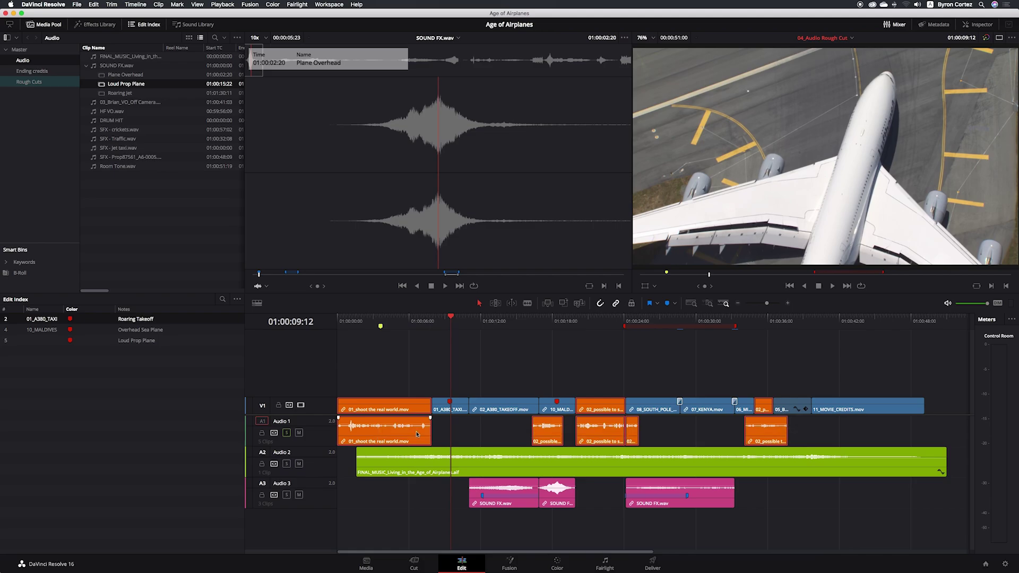
Open Normalize Audio Levels for the selected Audio 1 clips and list the normalization modes.
right_click(417, 435)
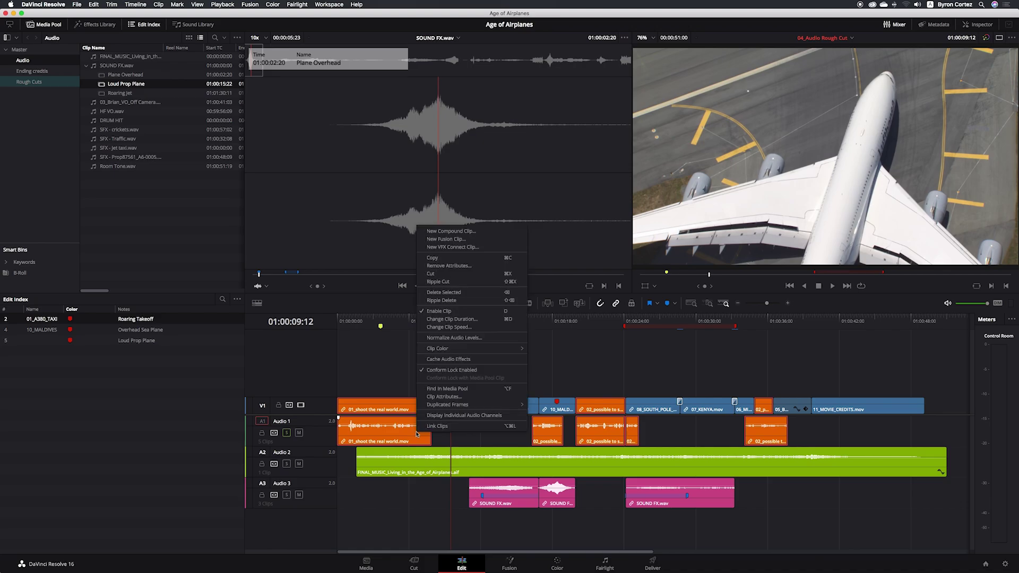
left_click(493, 341)
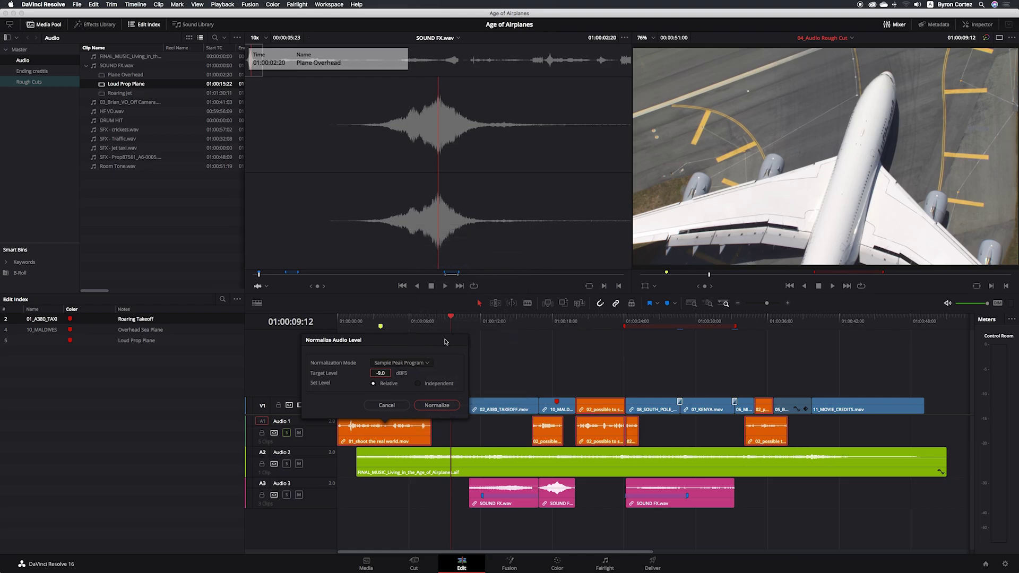
left_click(429, 364)
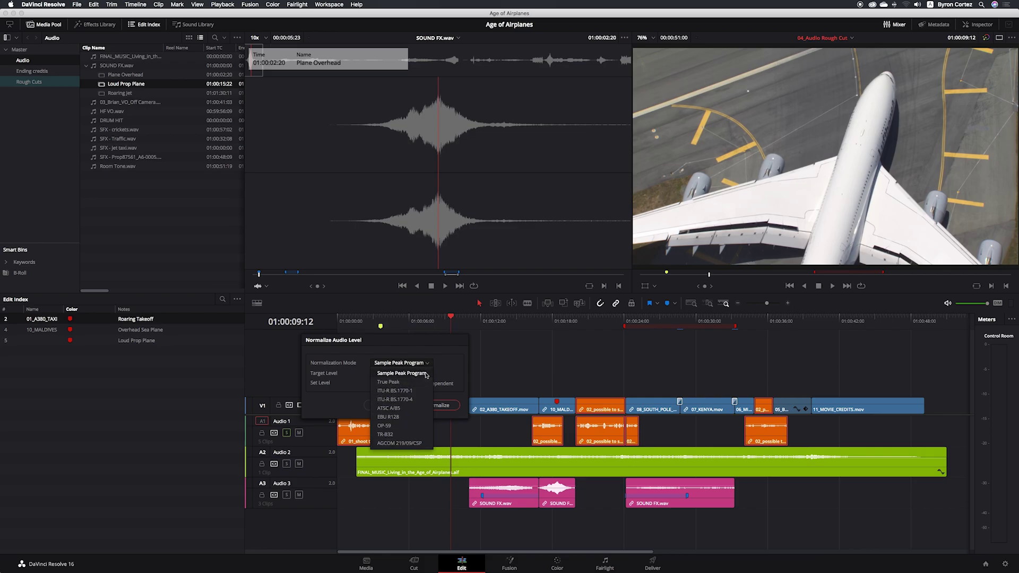
left_click(424, 375)
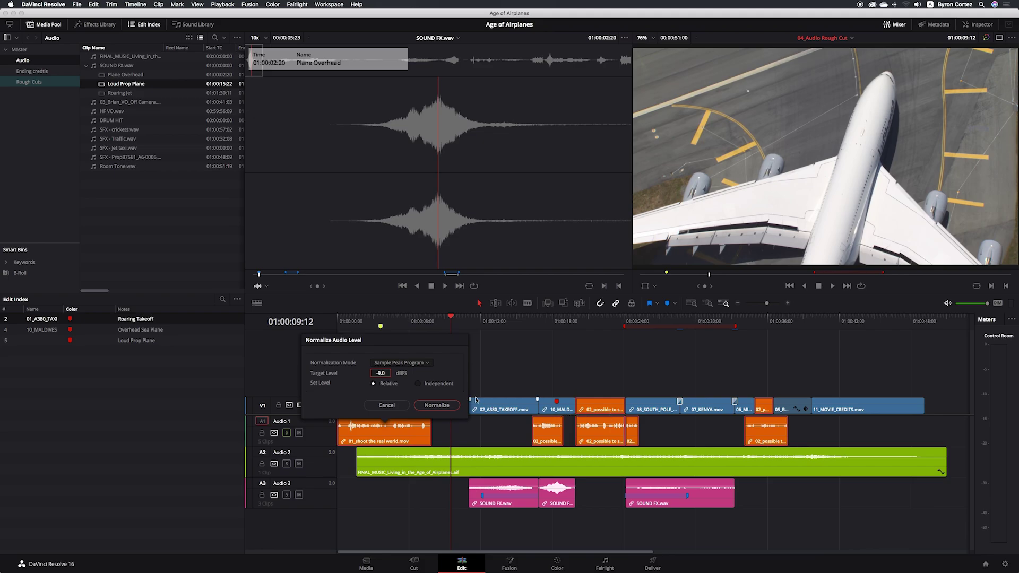
Normalize each Audio 1 clip independently to a sample-peak target of about -9 dBFS.
left_click(432, 386)
double_click(393, 374)
type("-9.9")
left_click(393, 372)
left_click(437, 406)
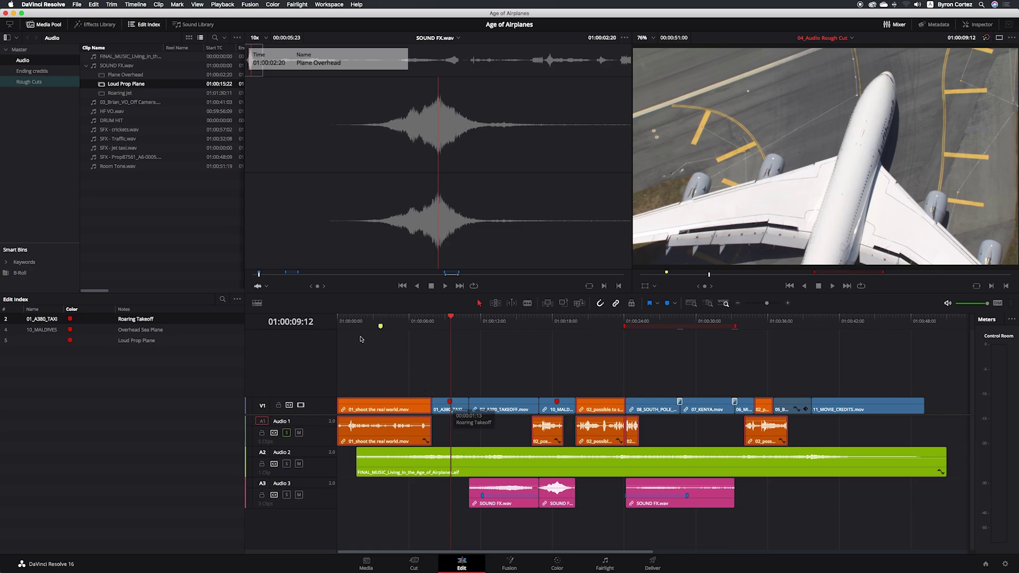
left_click(347, 321)
key("space")
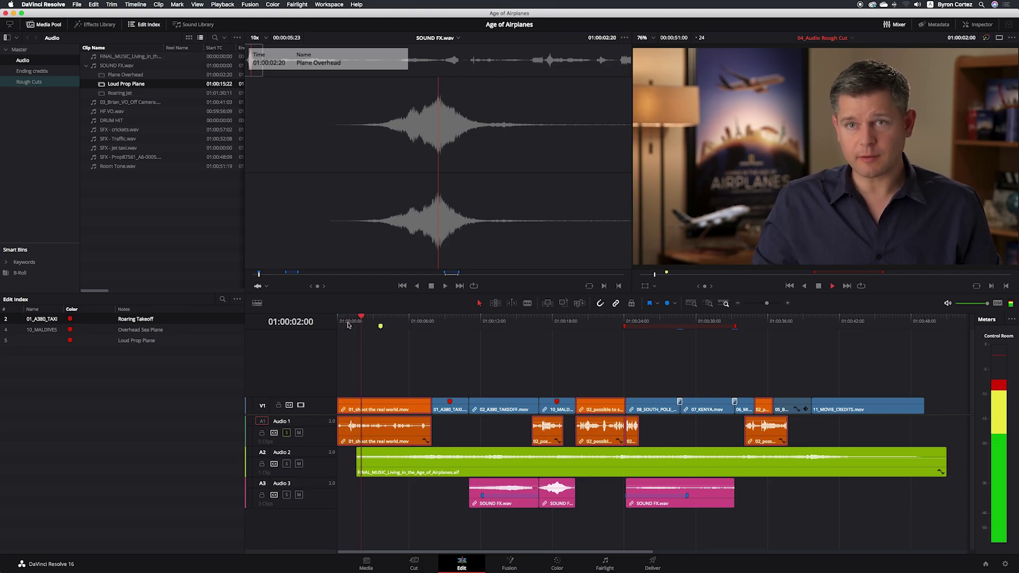
key("space")
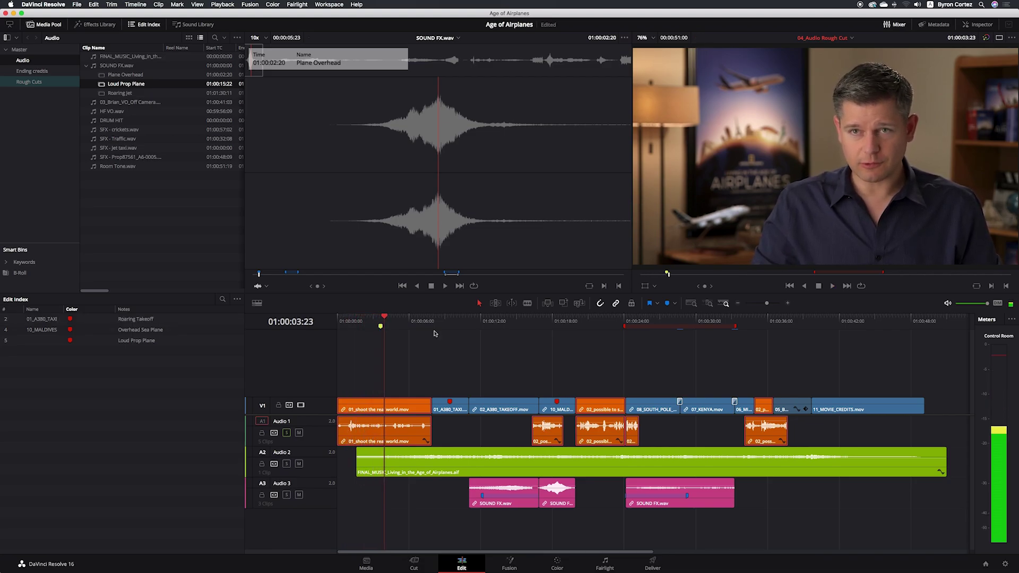
left_click(531, 324)
key("space")
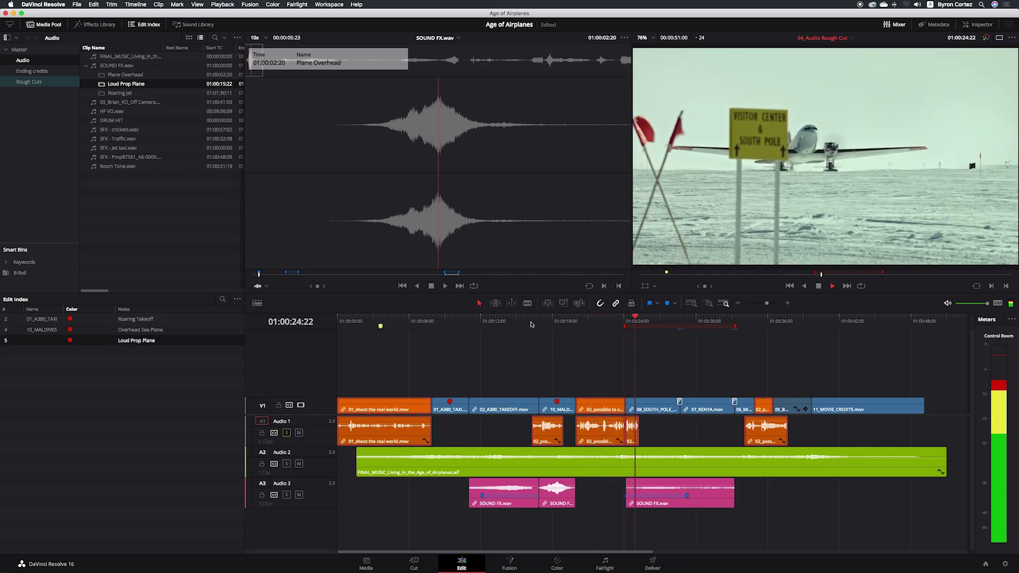
key("space")
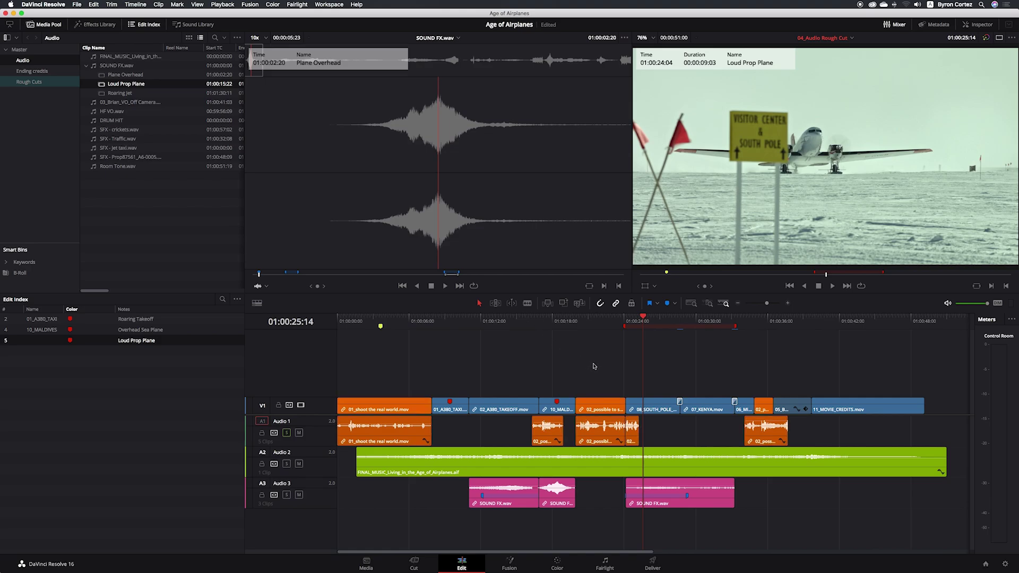
Select interview clips on Audio 1 and check their 12.00 clip volume in the Inspector.
left_click(607, 434)
left_click(986, 25)
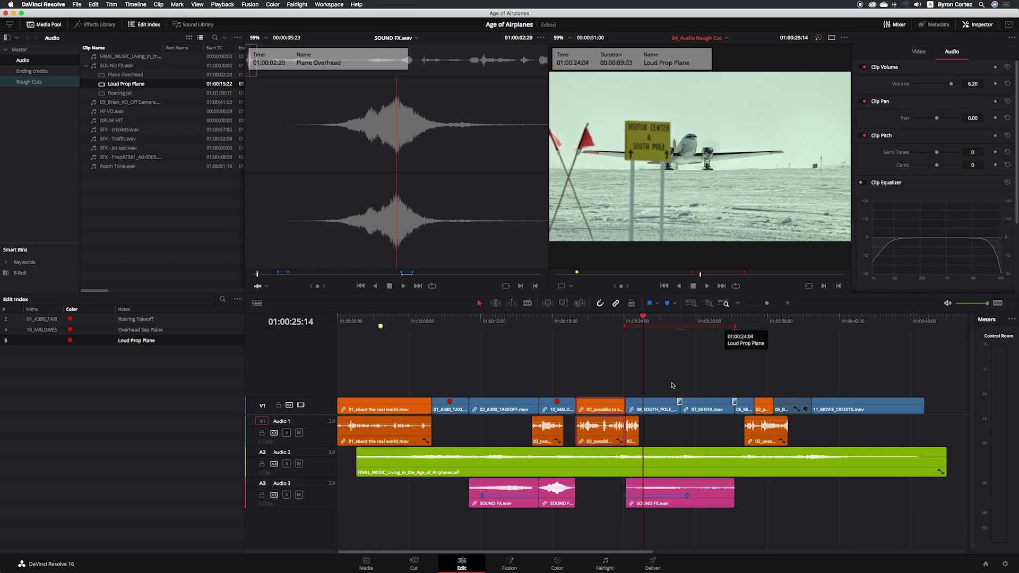
left_click(632, 434)
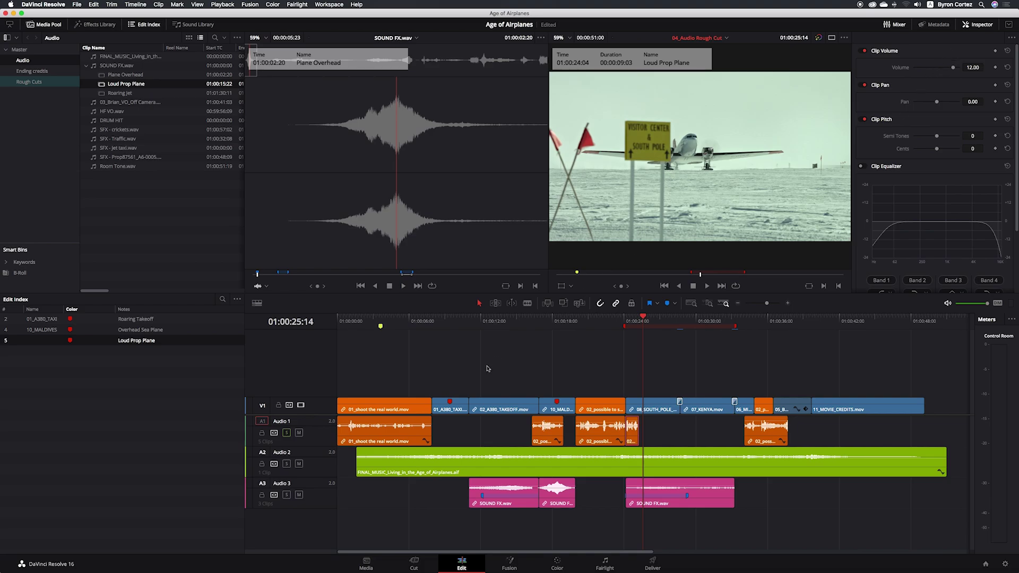
Raise the 01_shoot the real world.mov clip volume to 6.00 and play back to check it.
left_click(395, 436)
left_click_drag(949, 67, 951, 68)
left_click(615, 321)
key("space")
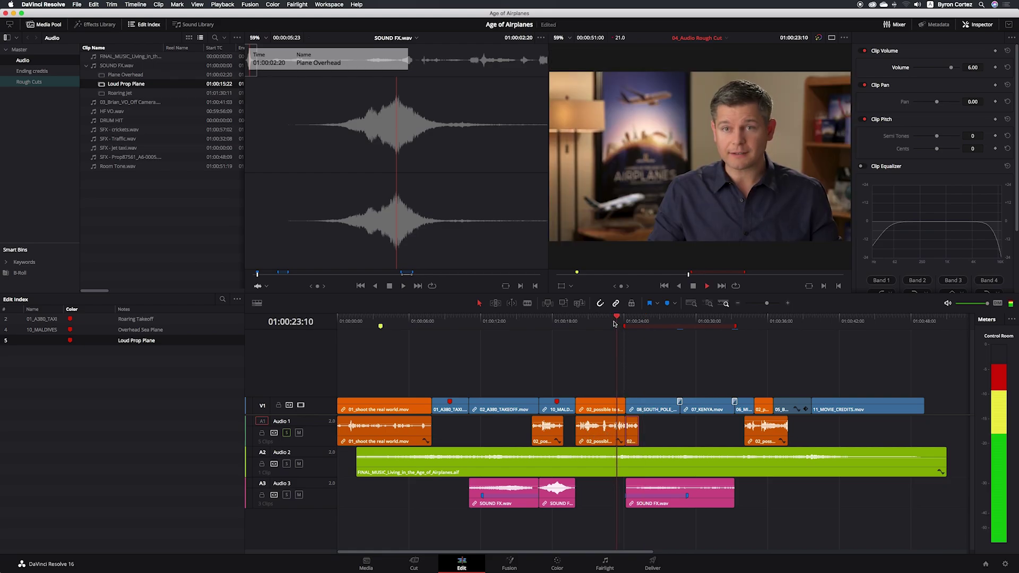
key("space")
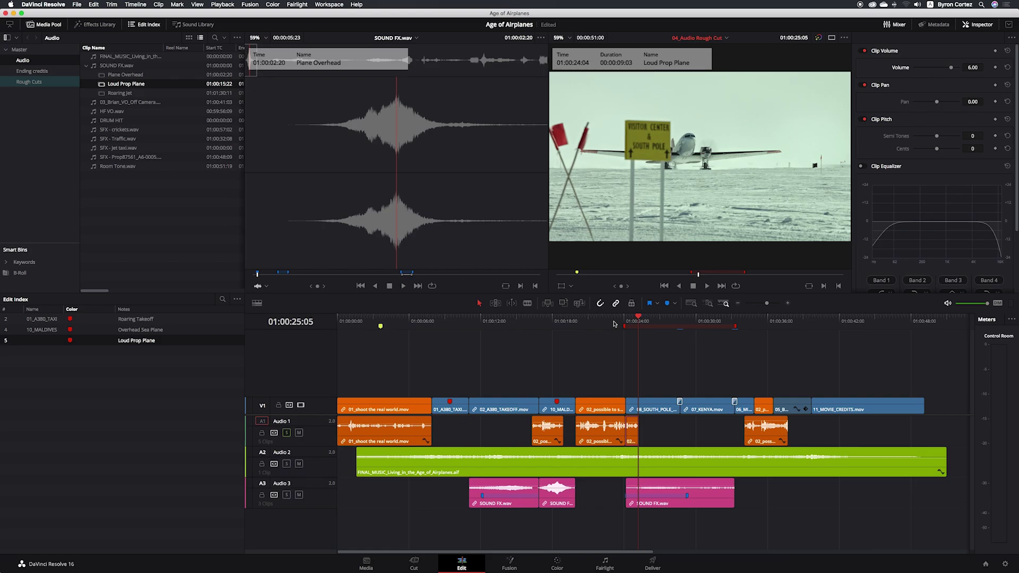
Show rectified bottom-aligned waveforms, unsolo Audio 1 and solo the Audio 3 sound effects.
left_click(257, 303)
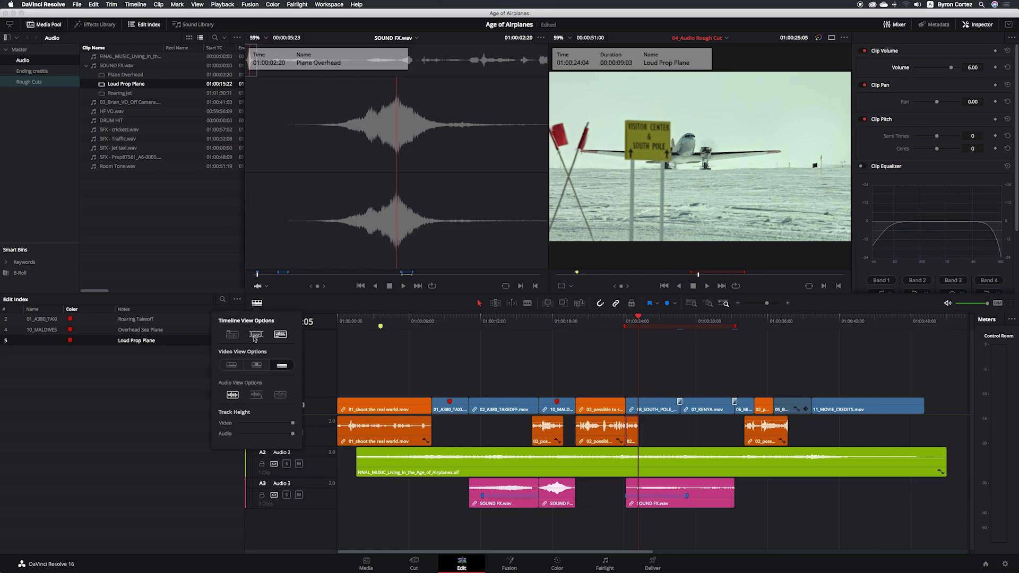
left_click(234, 396)
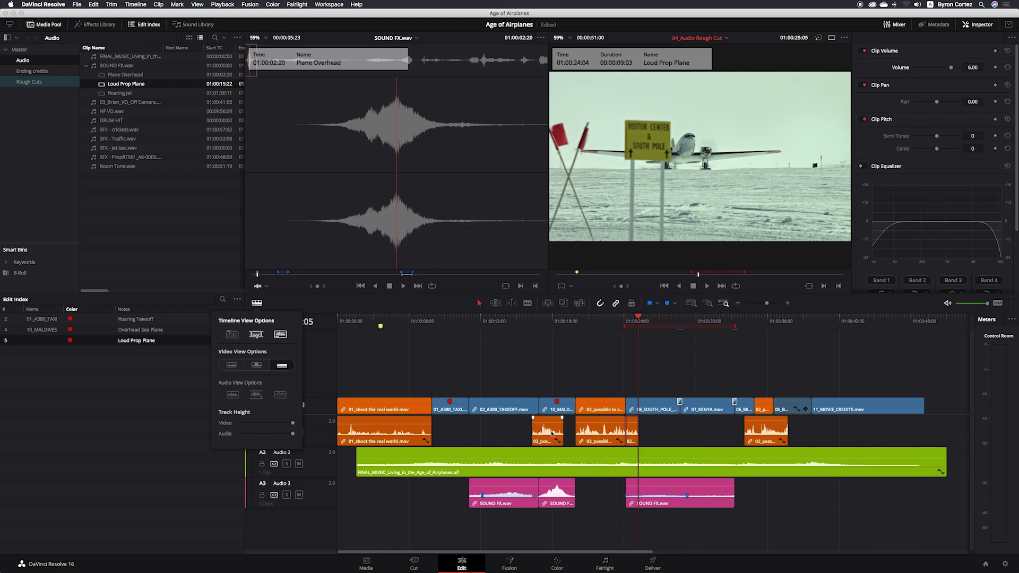
mouse_move(564, 432)
left_click(563, 373)
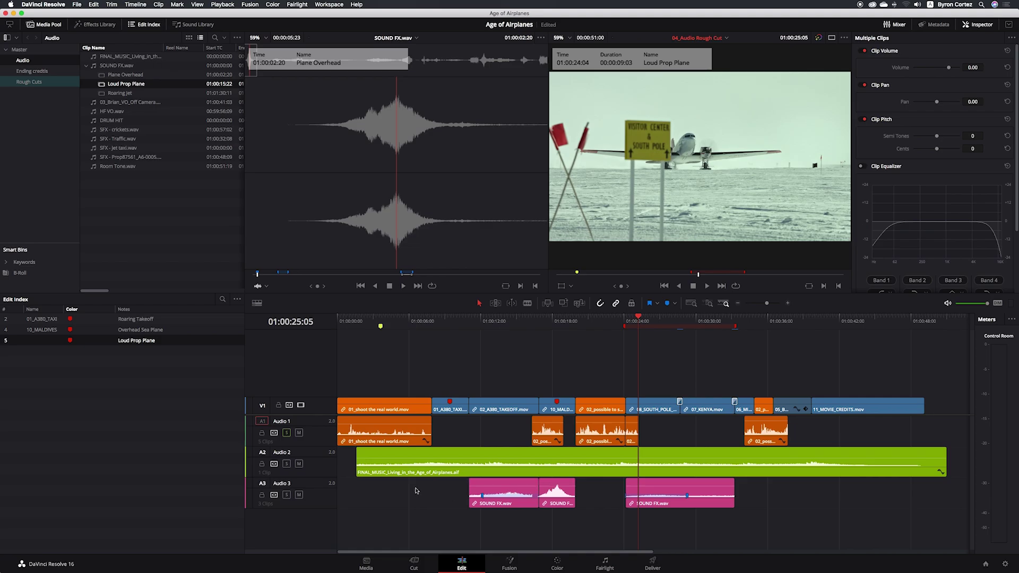
left_click(287, 433)
left_click(286, 495)
Shorten the Audio 2 track and play from about 01:00:11 to the jet effect at 01:00:16:17.
mouse_move(327, 476)
left_mouse_down()
mouse_move(327, 465)
mouse_move(327, 476)
left_mouse_up()
left_click(465, 321)
key("space")
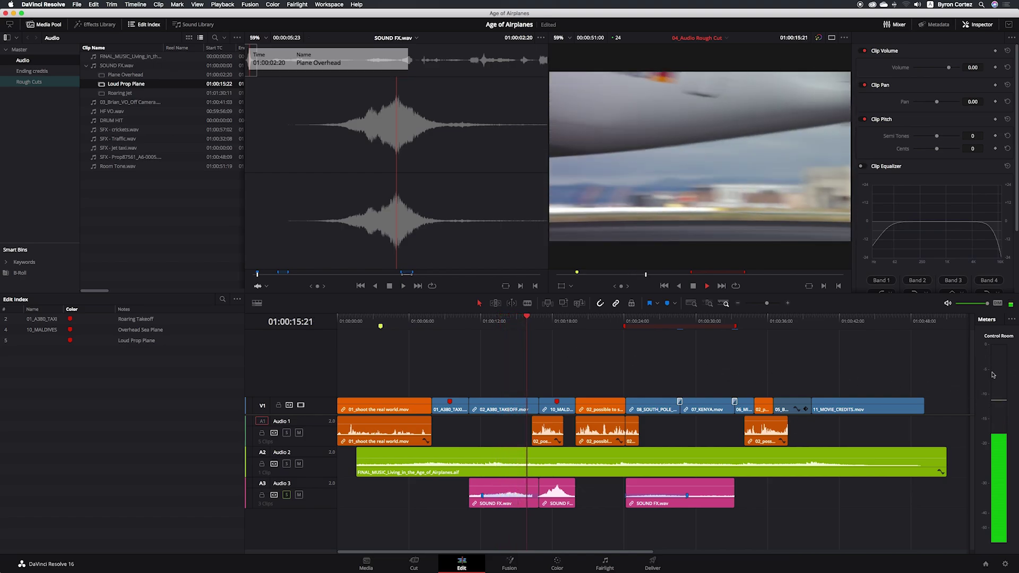
key("space")
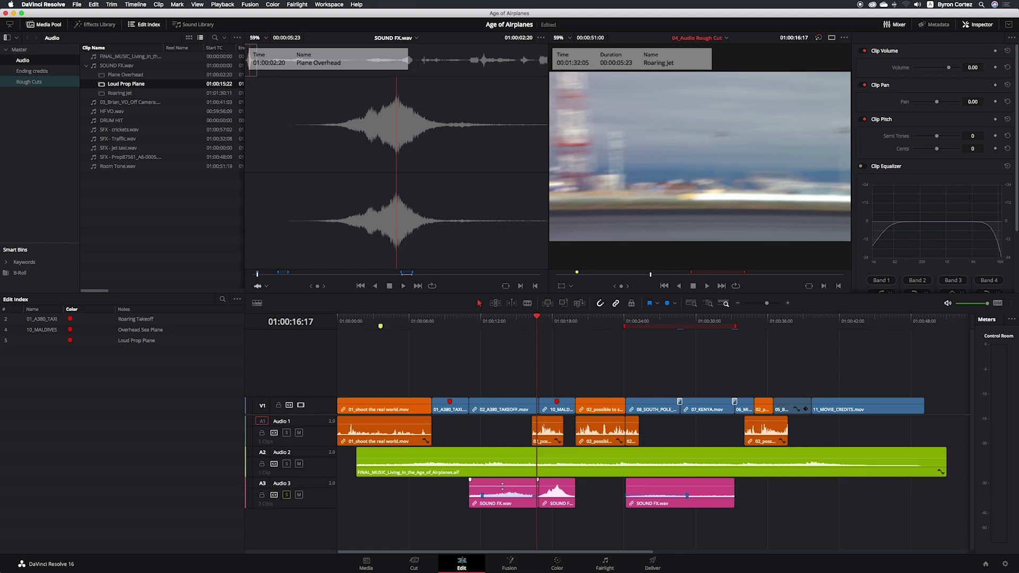
Set the Roaring Jet SOUND FX.wav clip volume to -6.00 dB and save the project.
left_click_drag(502, 487, 502, 484)
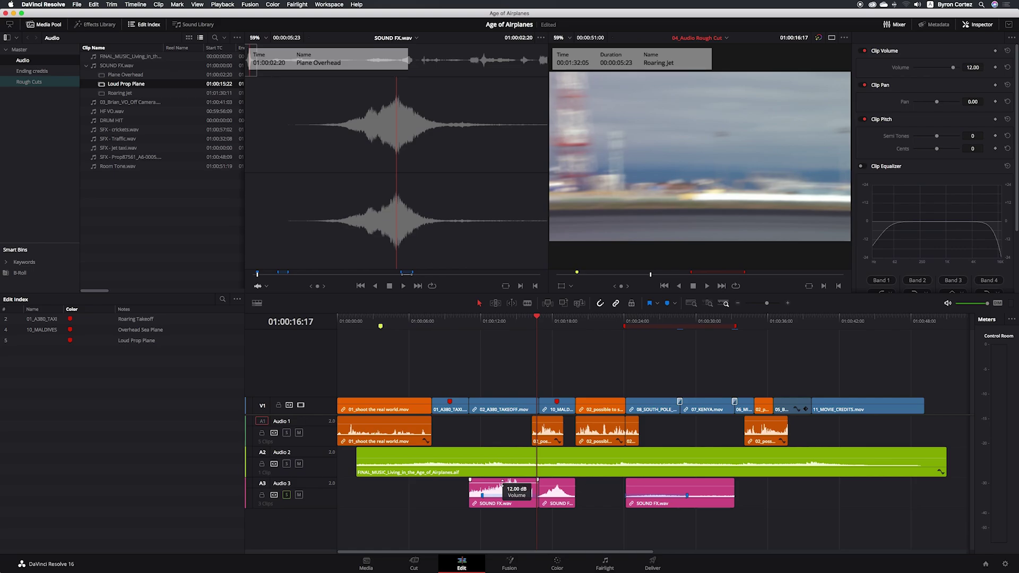
left_click_drag(502, 484, 502, 488)
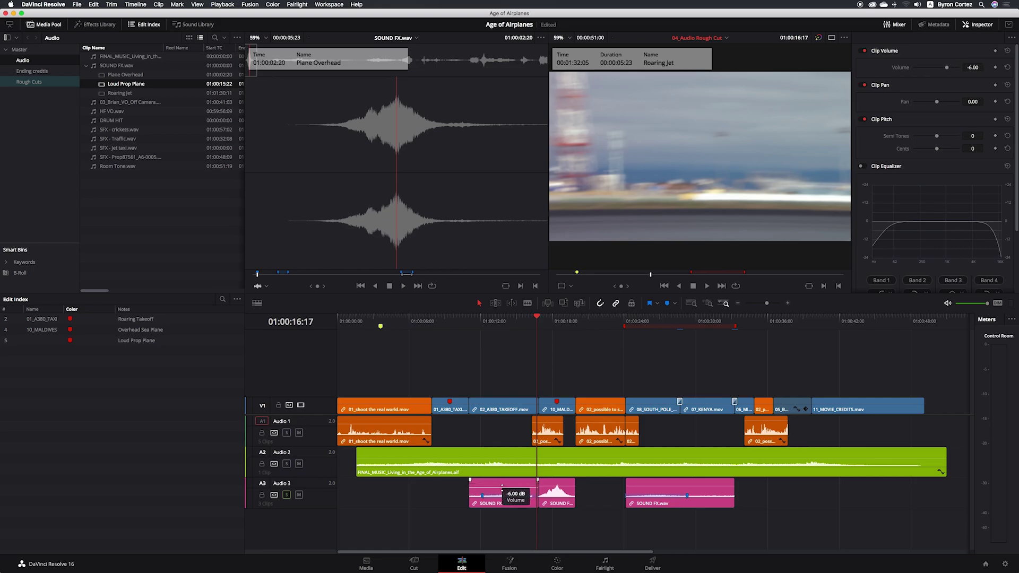
left_click_drag(502, 488, 502, 484)
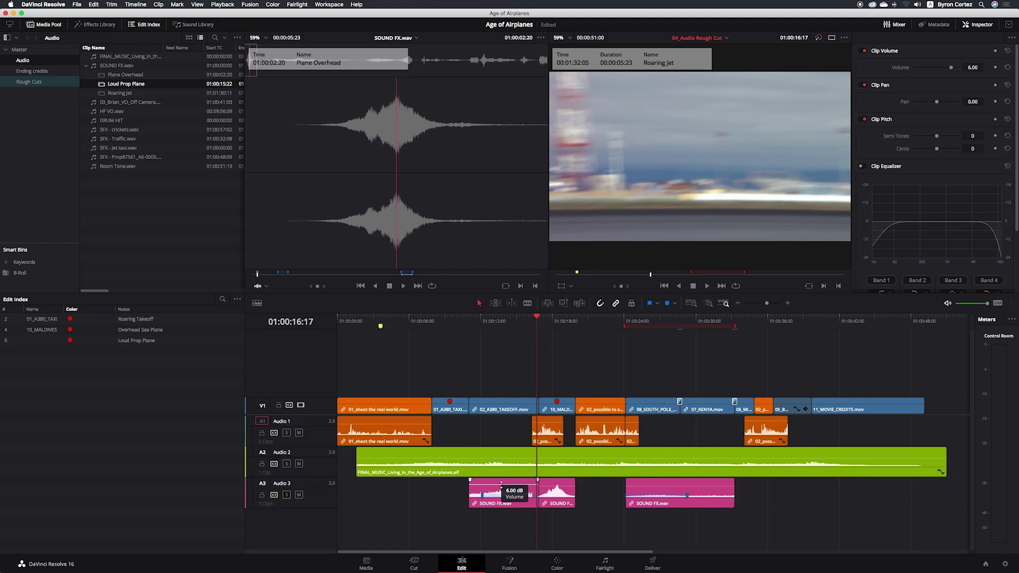
left_click_drag(501, 484, 501, 485)
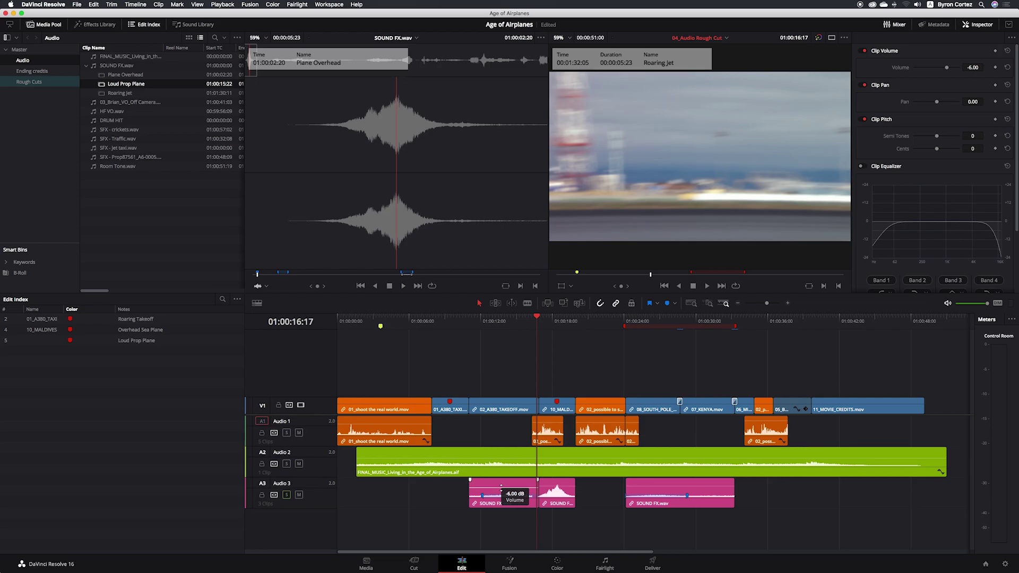
key("ctrl+s")
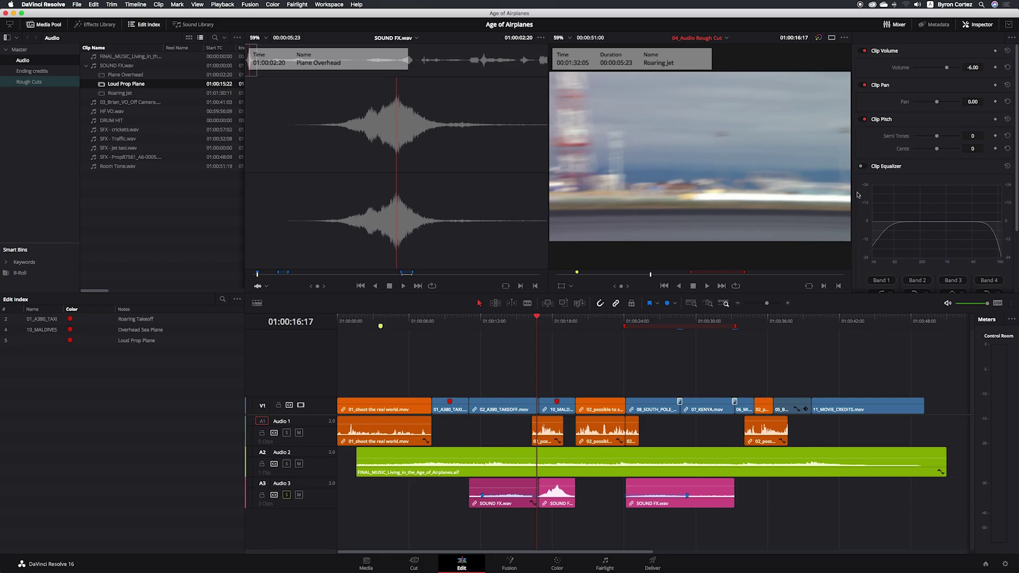
Lower the first SOUND FX.wav clip to -9 dB, previewing the jet sound before and after.
left_click(460, 324)
key("space")
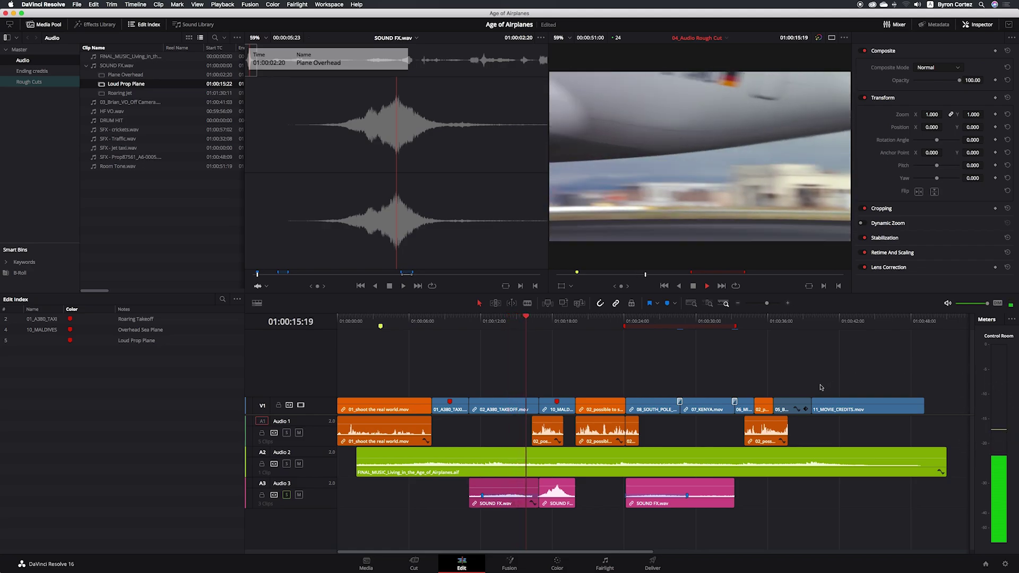
key("space")
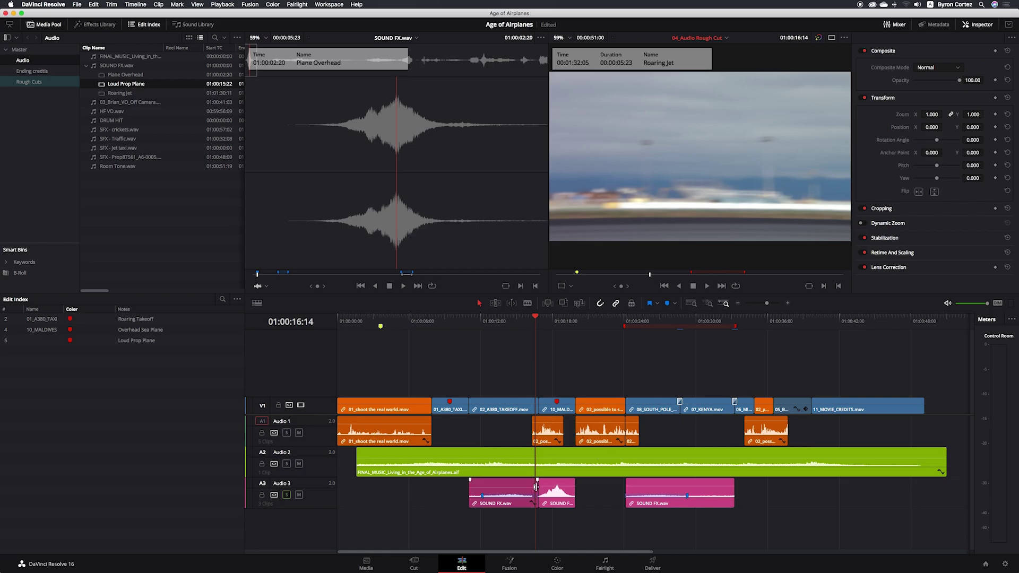
left_click_drag(502, 486, 502, 487)
left_click(468, 319)
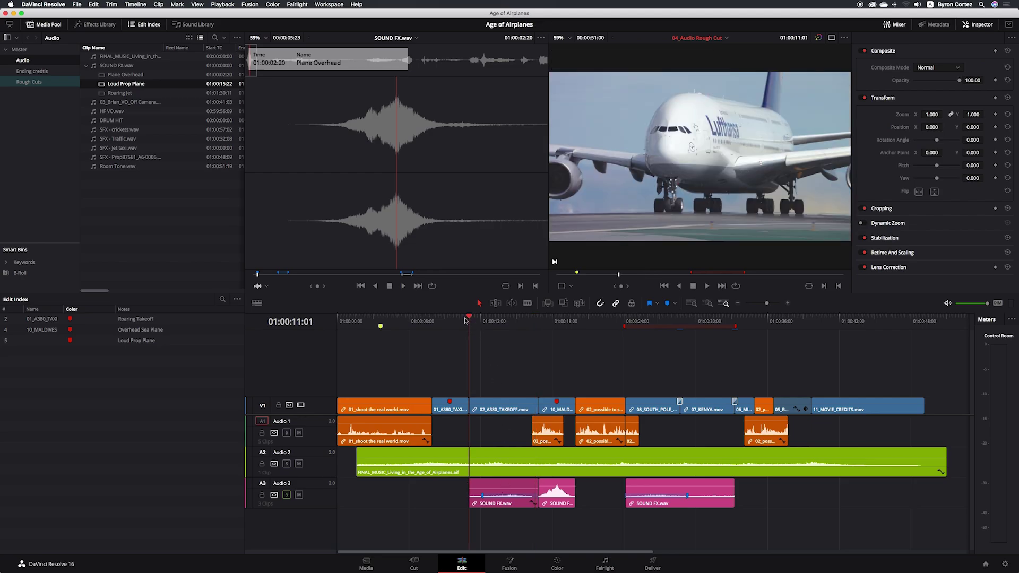
key("space")
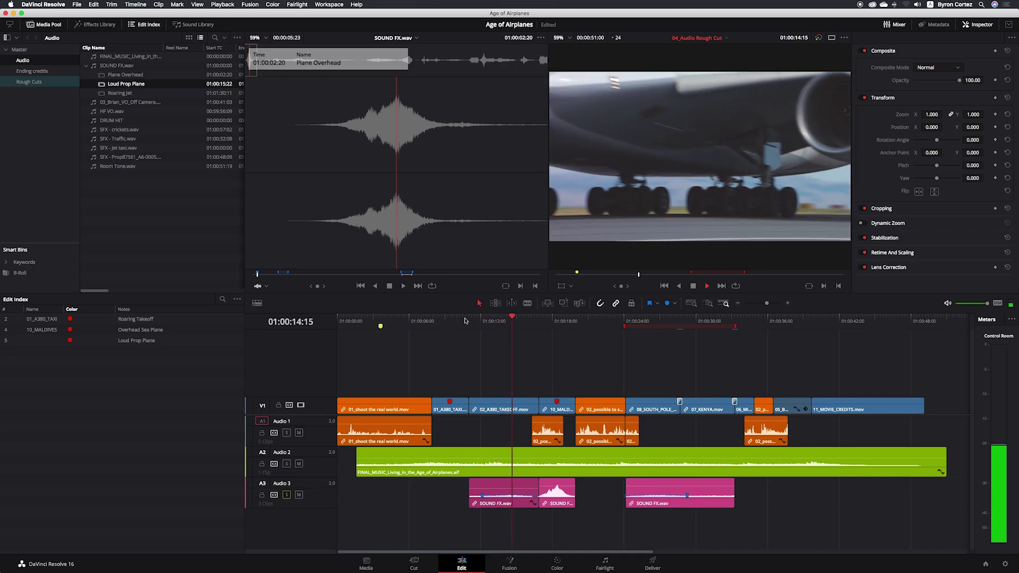
key("space")
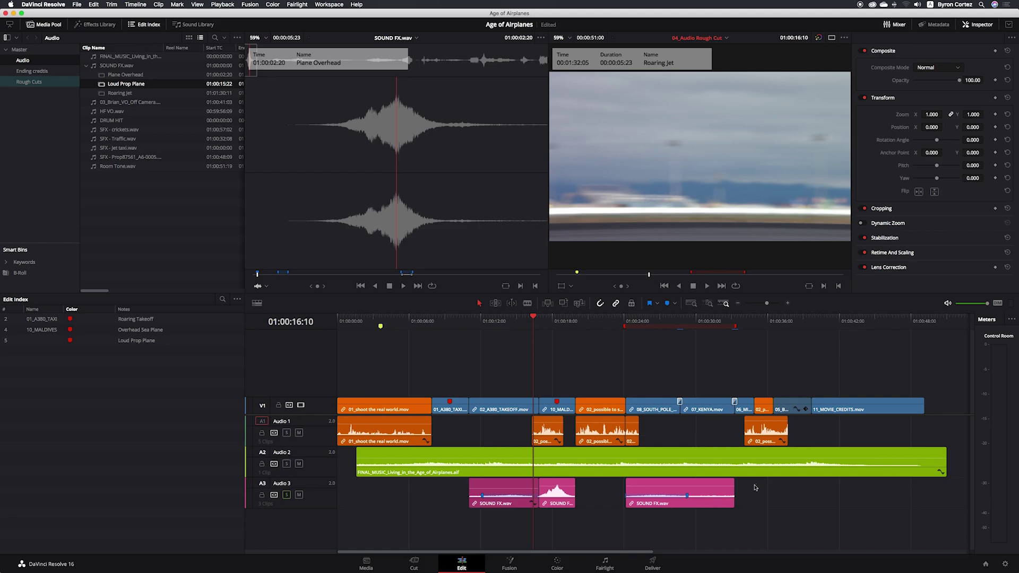
Select the first sound effect clip and bring up its context menu.
left_click_drag(756, 488, 552, 525)
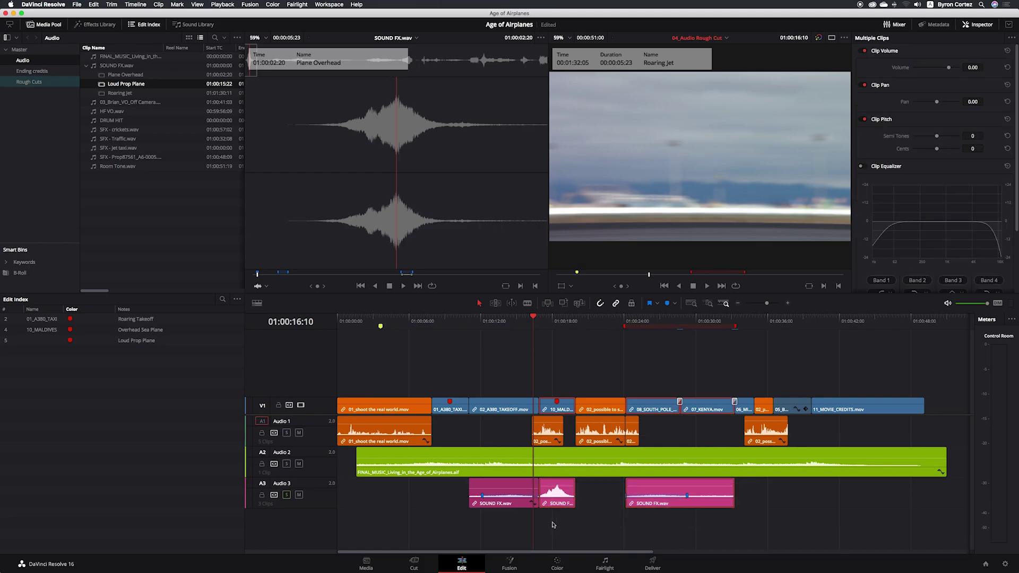
left_click(562, 520)
right_click(512, 487)
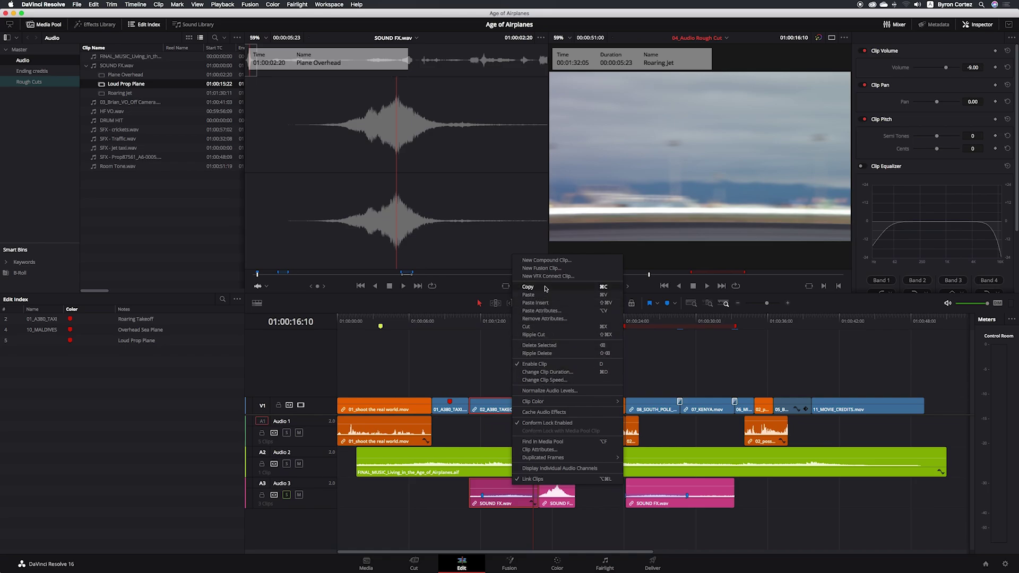
Copy the first sound effect and paste only its -9.00 dB volume onto the later SOUND FX clips.
left_click(545, 288)
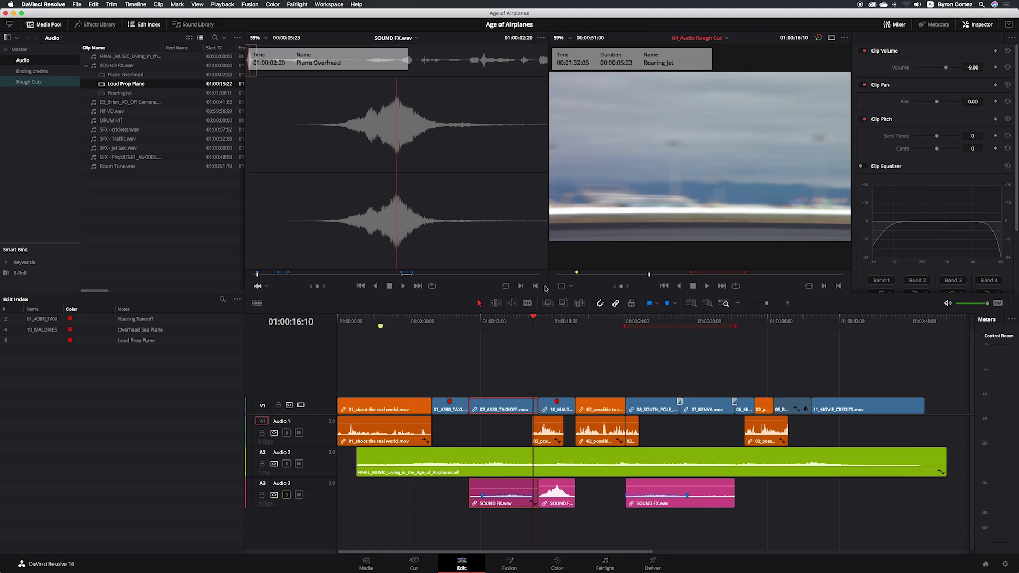
left_click_drag(749, 489, 550, 513)
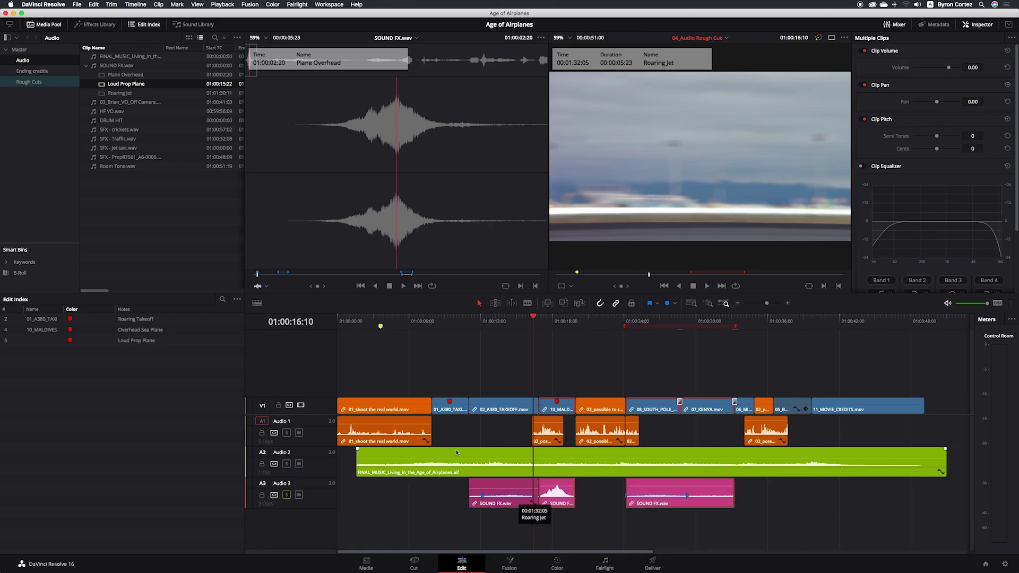
left_click(94, 4)
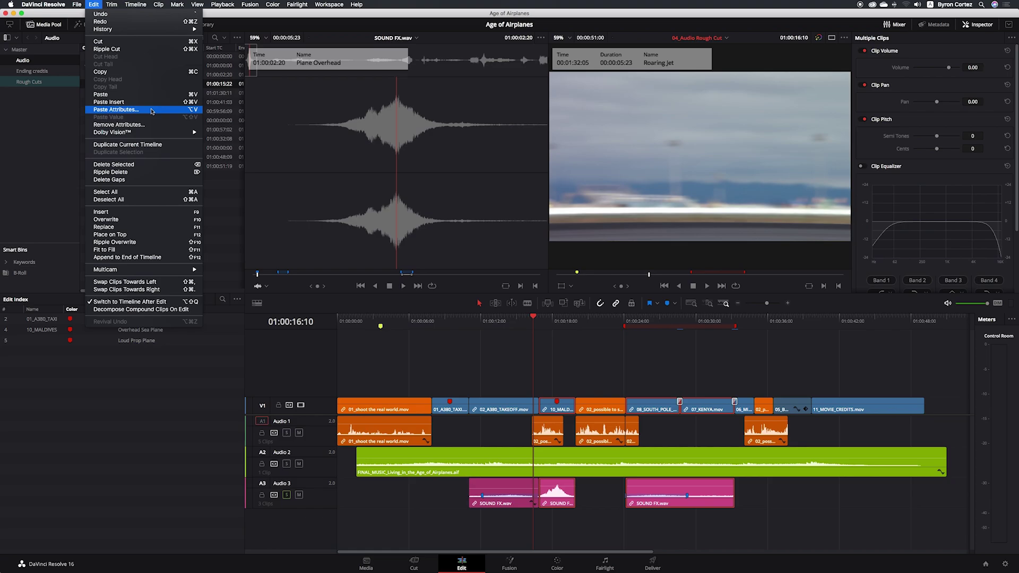
left_click(152, 111)
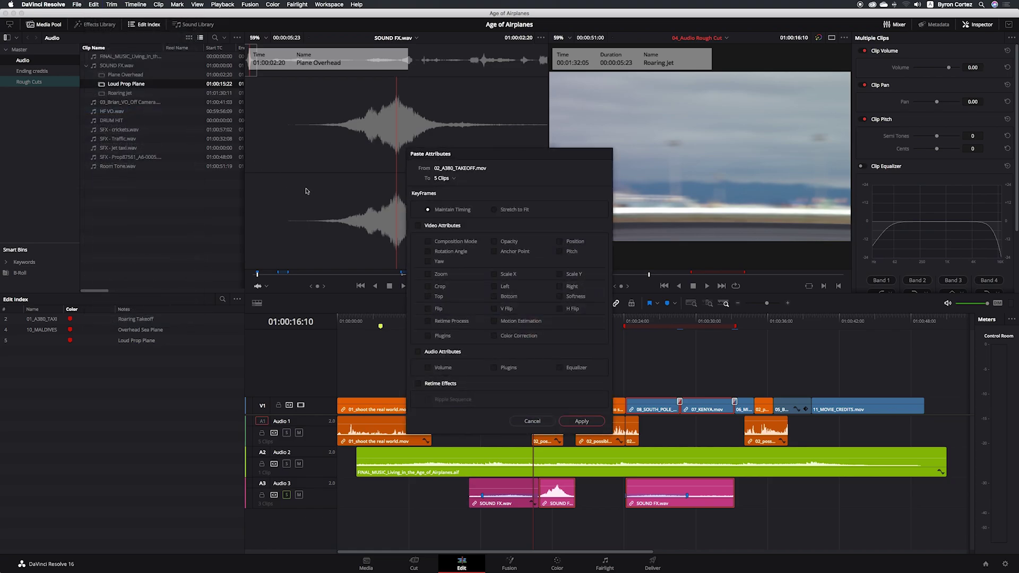
left_click(418, 352)
left_click(494, 367)
left_click(558, 366)
left_click(417, 384)
left_click(594, 421)
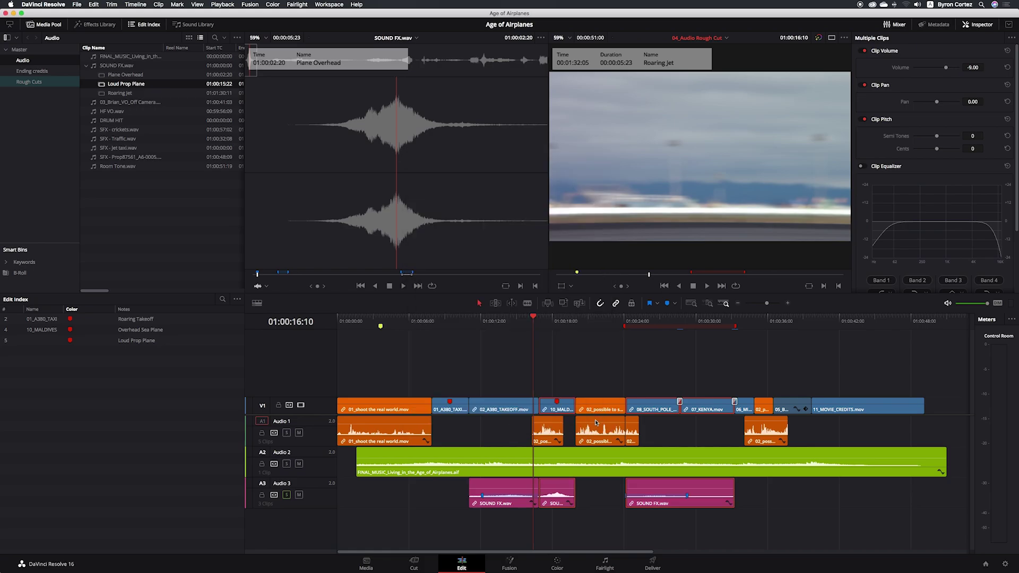
mouse_move(657, 488)
left_click(509, 486)
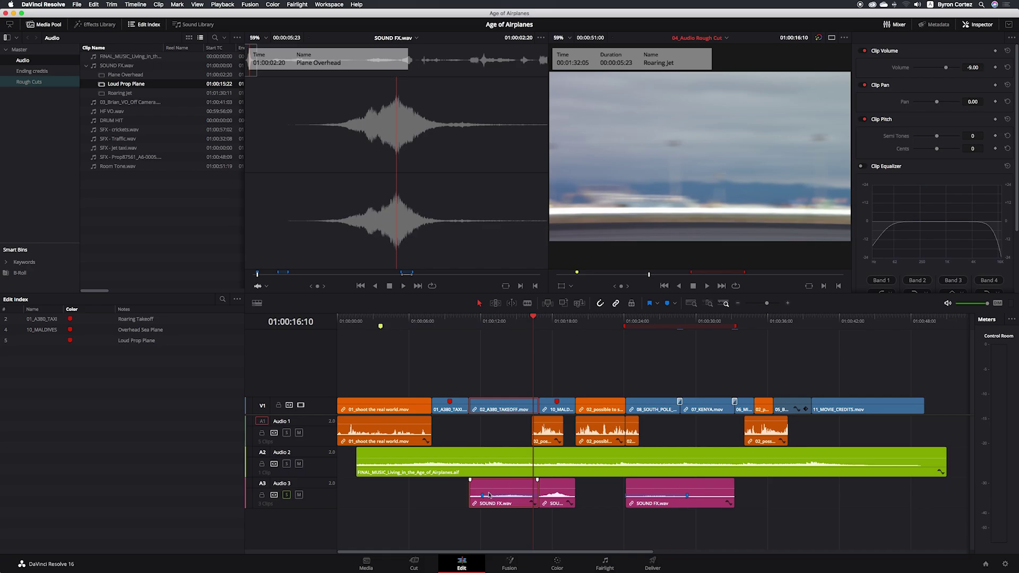
left_click(286, 495)
left_click(370, 324)
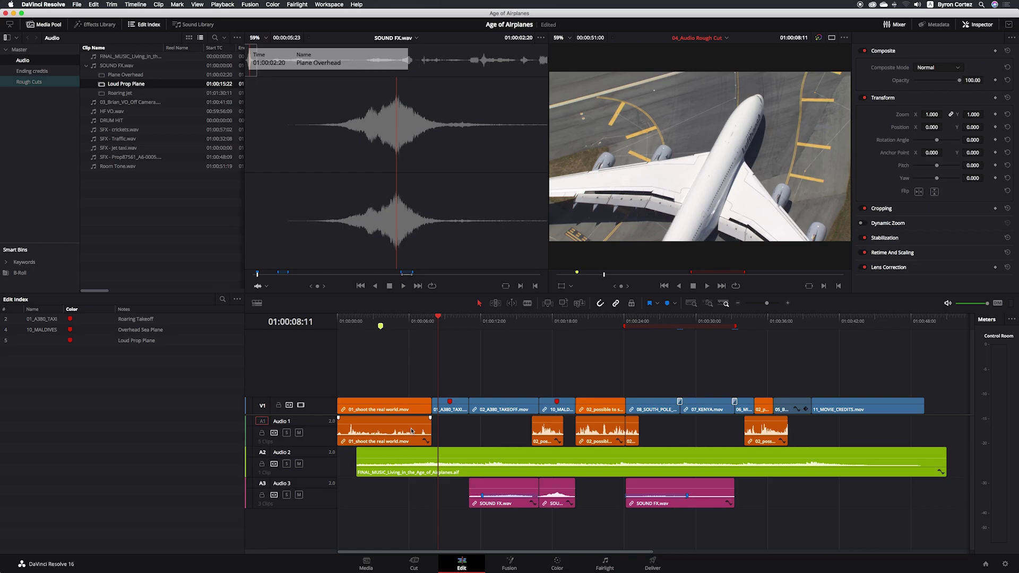
Return to the cut after the interview and zoom the timeline in two levels.
key("Up")
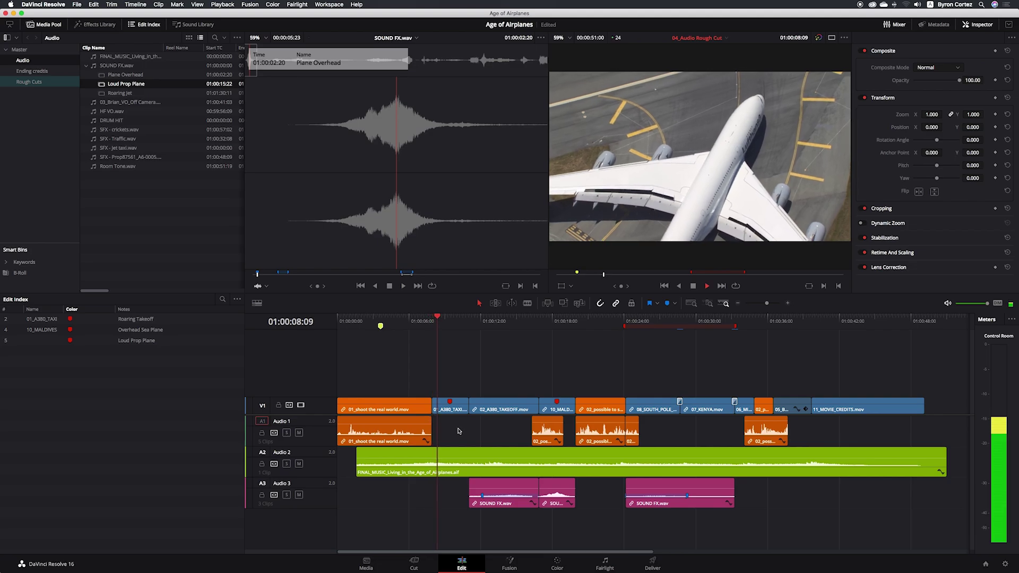
key("space")
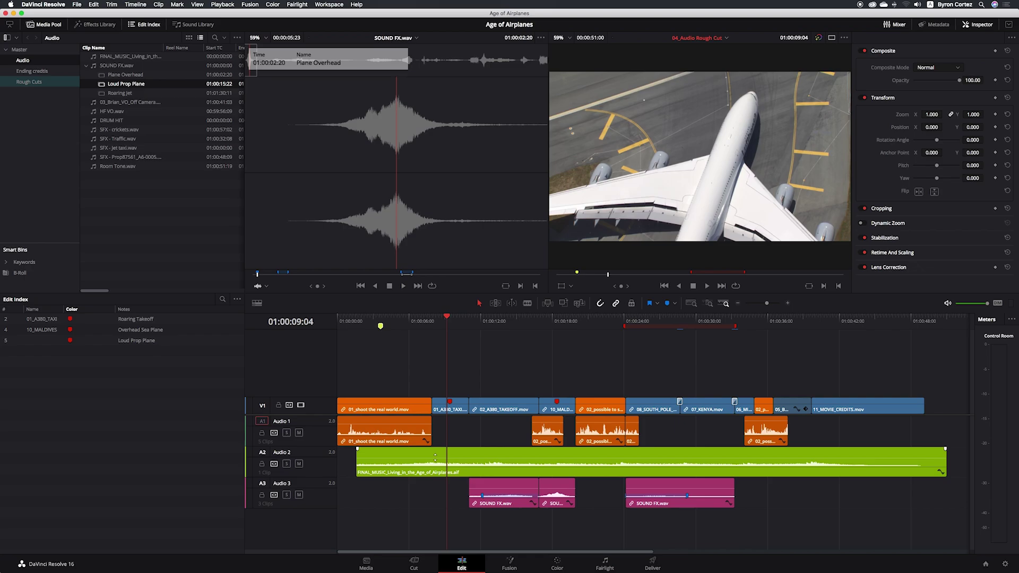
left_click(788, 303)
left_click(788, 303)
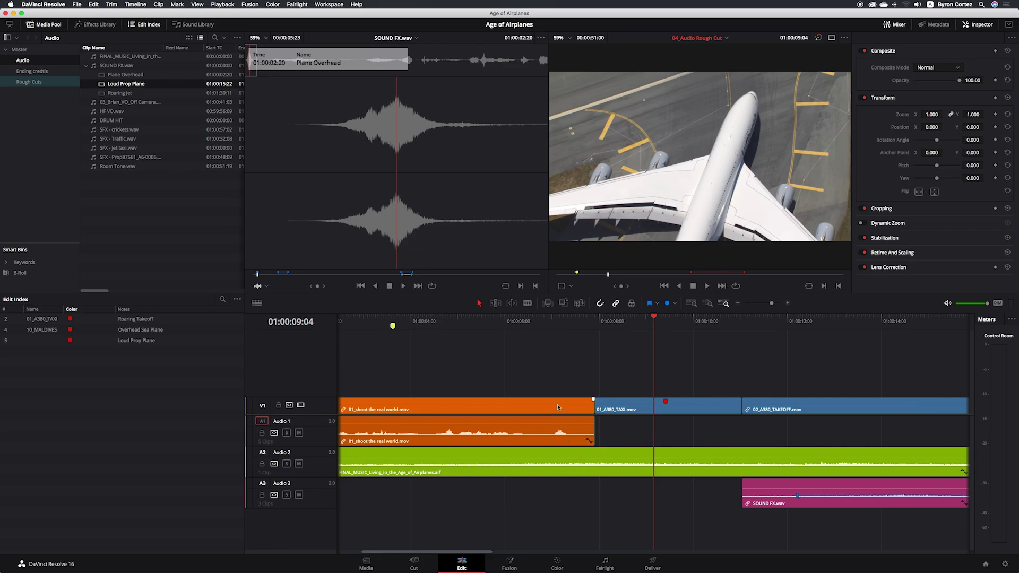
Select the FINAL_MUSIC clip on Audio 2 and add a volume keyframe near the interview's end.
left_click(541, 323)
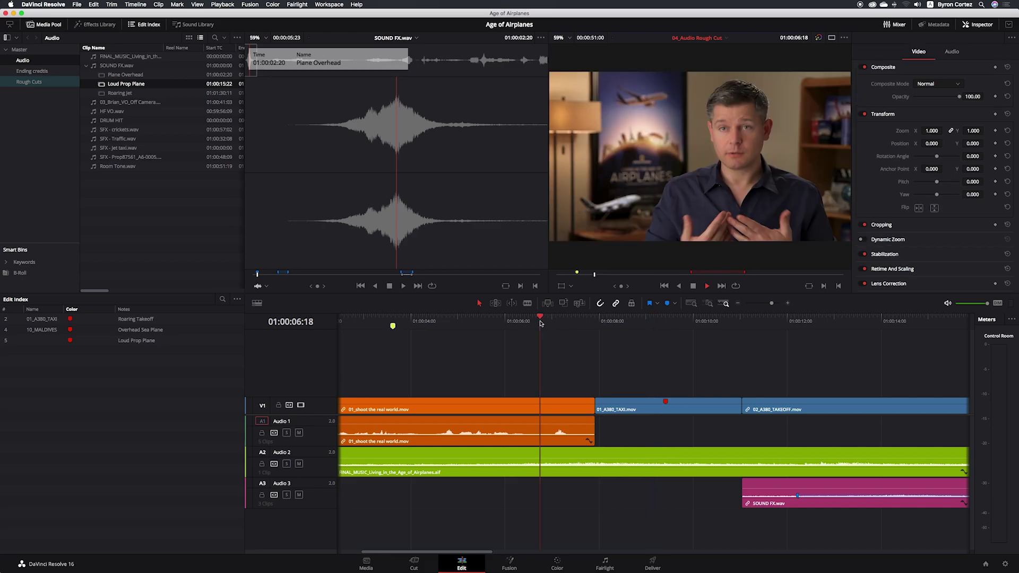
key("space")
key("space")
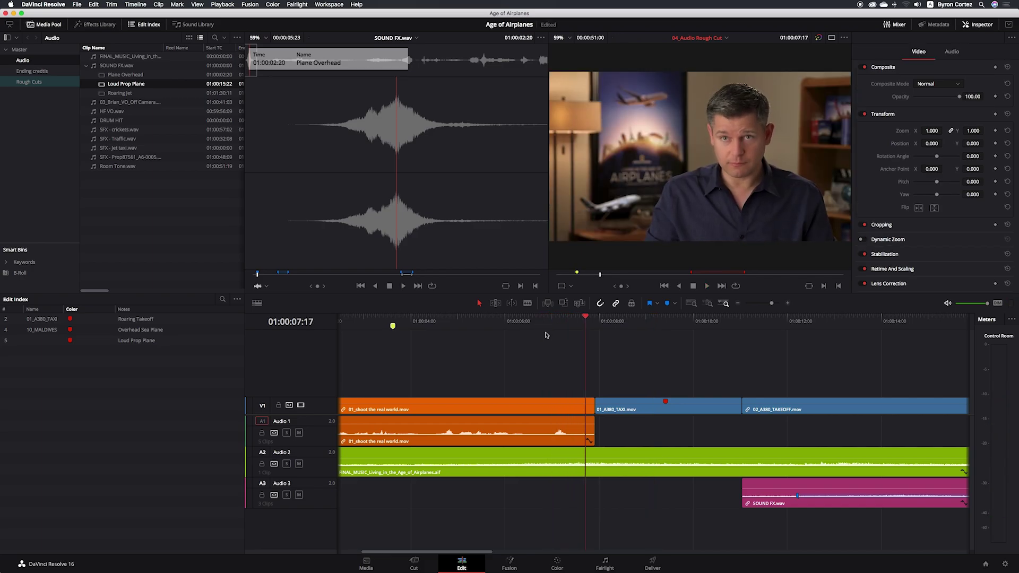
left_click(605, 456)
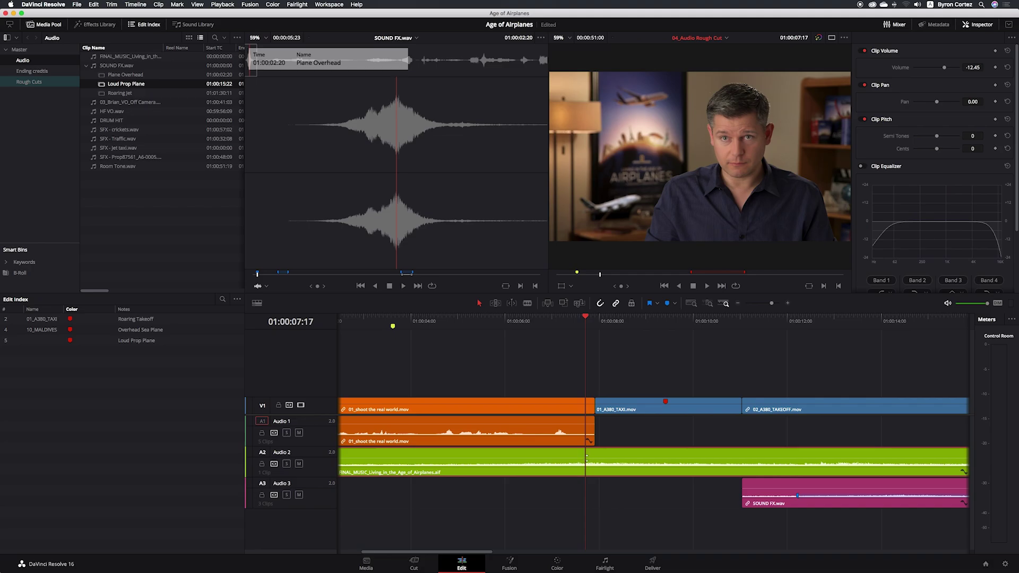
left_click(547, 322)
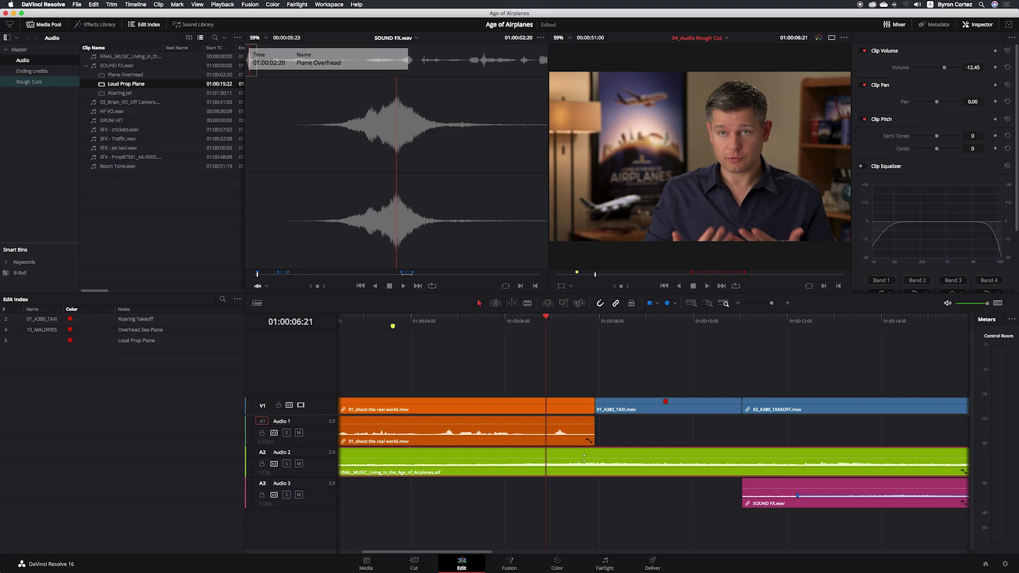
left_click(583, 458, "alt")
Add music keyframes before the A380 taxi cut, dip the level between them, and play it back.
left_click(604, 458, "alt")
left_click(572, 457)
left_click_drag(578, 458, 585, 459)
left_click(603, 458, "alt")
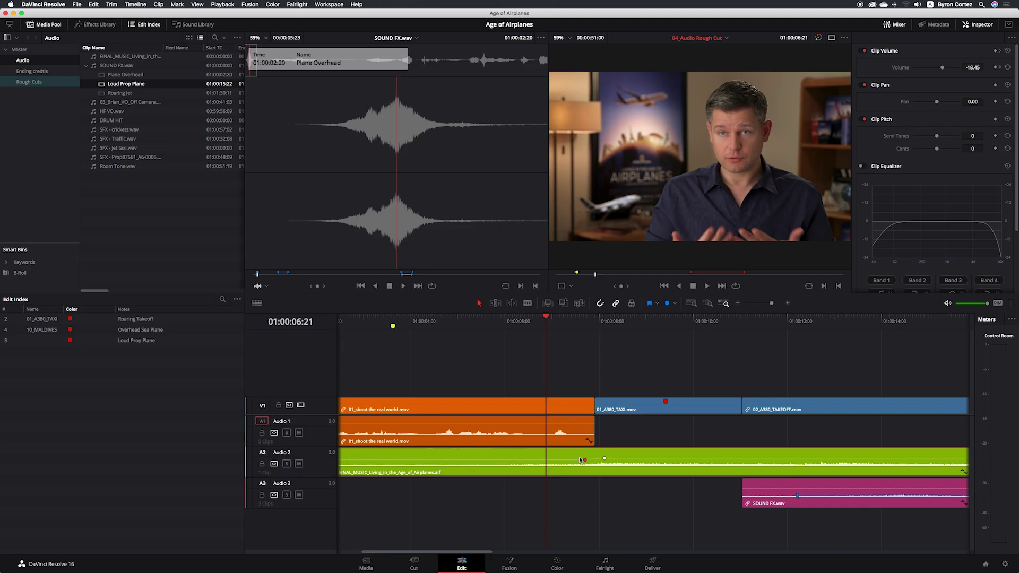
left_click(521, 320)
key("space")
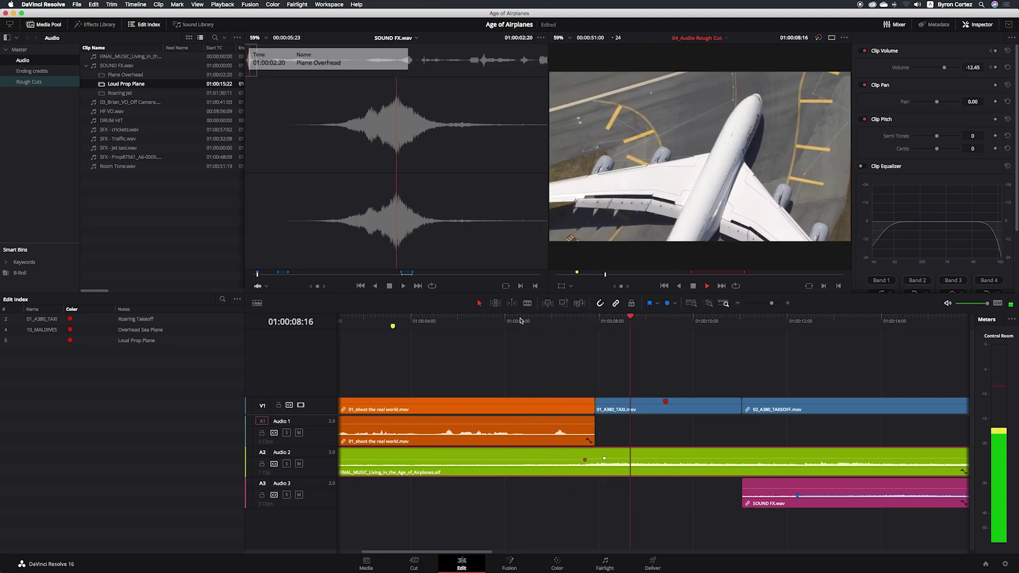
key("space")
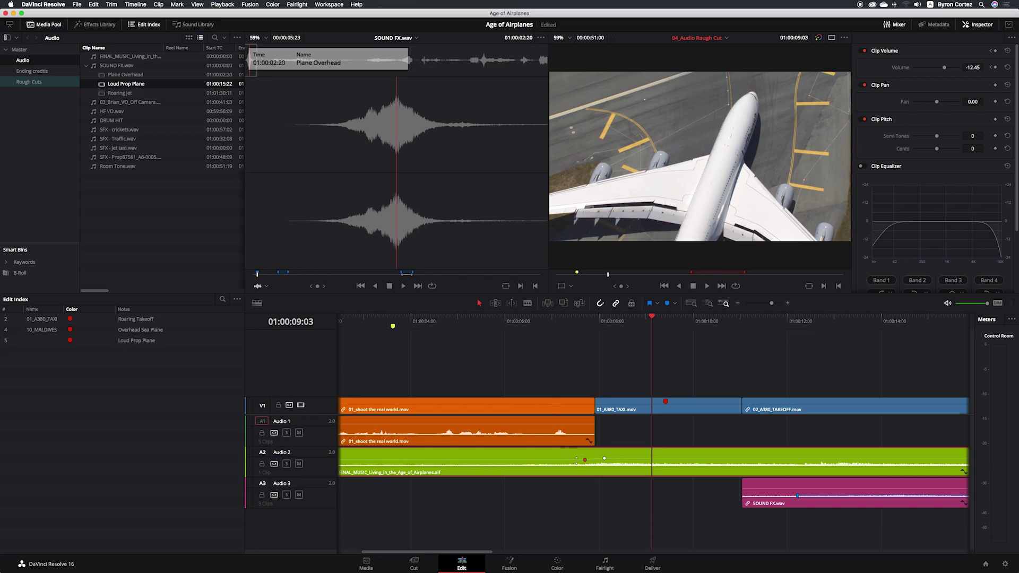
left_click_drag(577, 460, 577, 460)
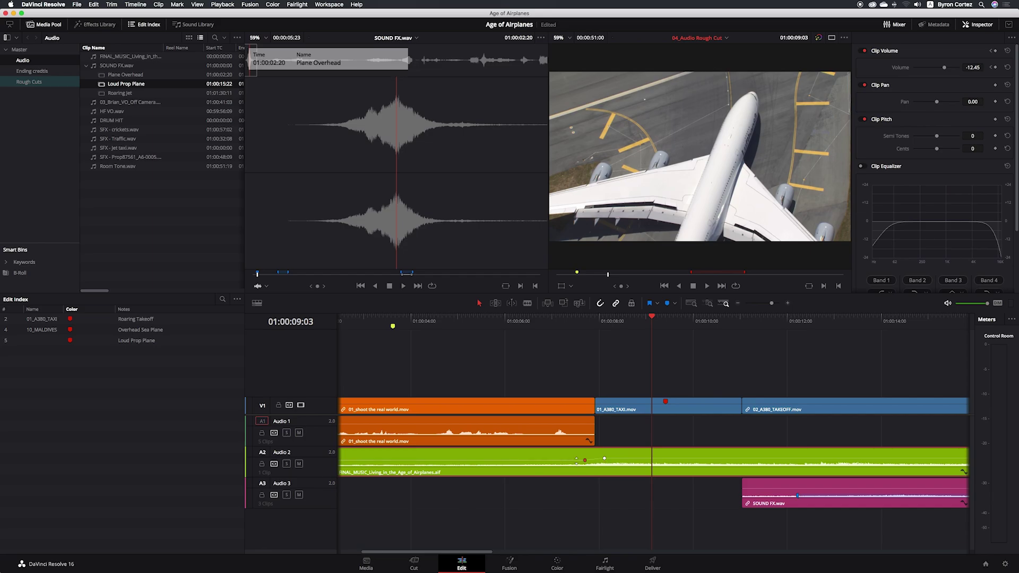
left_click(515, 325)
key("space")
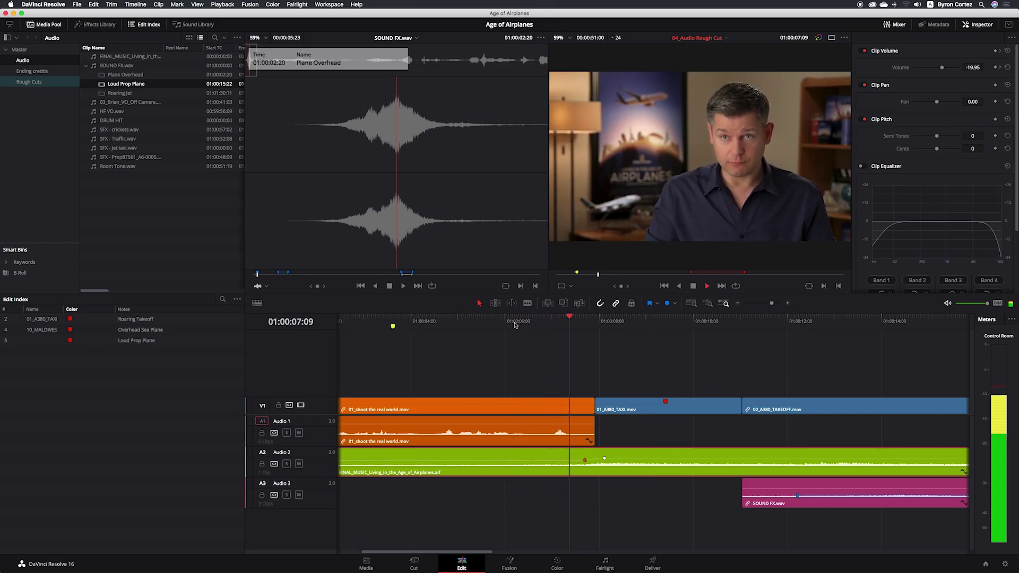
key("space")
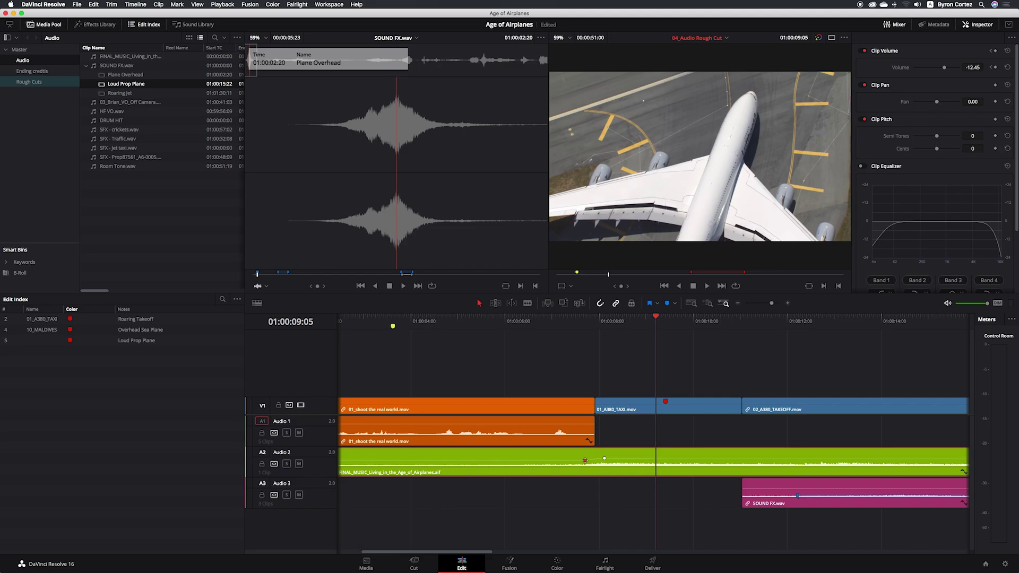
Turn off snapping and move the dip keyframe to the start of the A380 taxi clip.
left_click_drag(585, 460, 580, 460)
left_click_drag(605, 458, 605, 459)
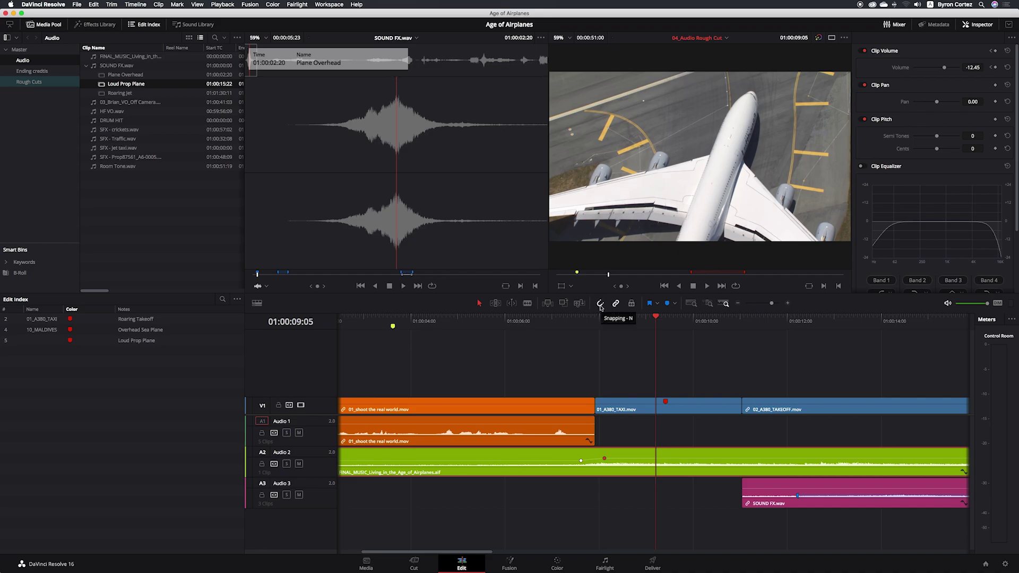
left_click(600, 304)
left_click_drag(605, 458, 597, 458)
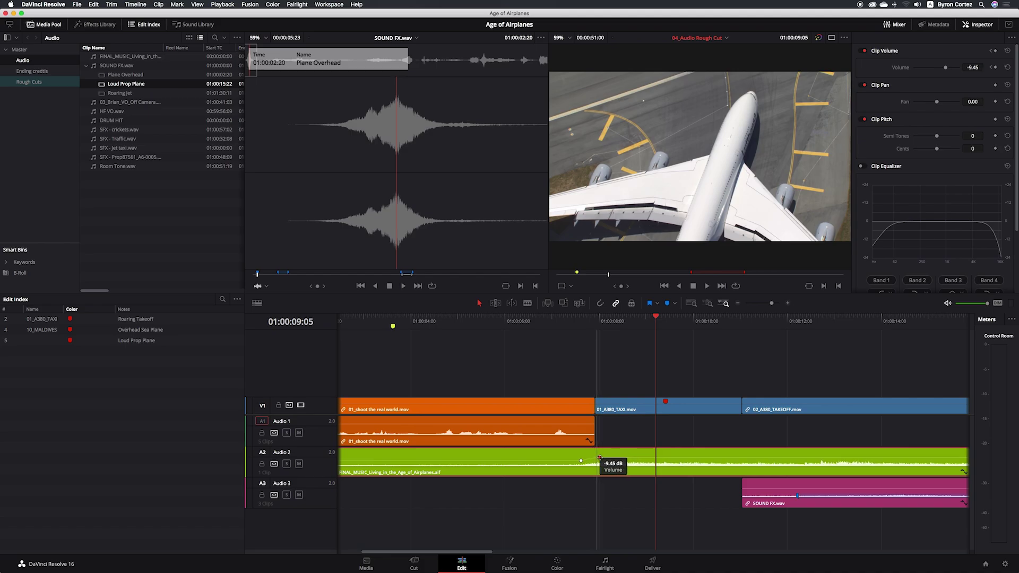
left_click_drag(596, 458, 598, 457)
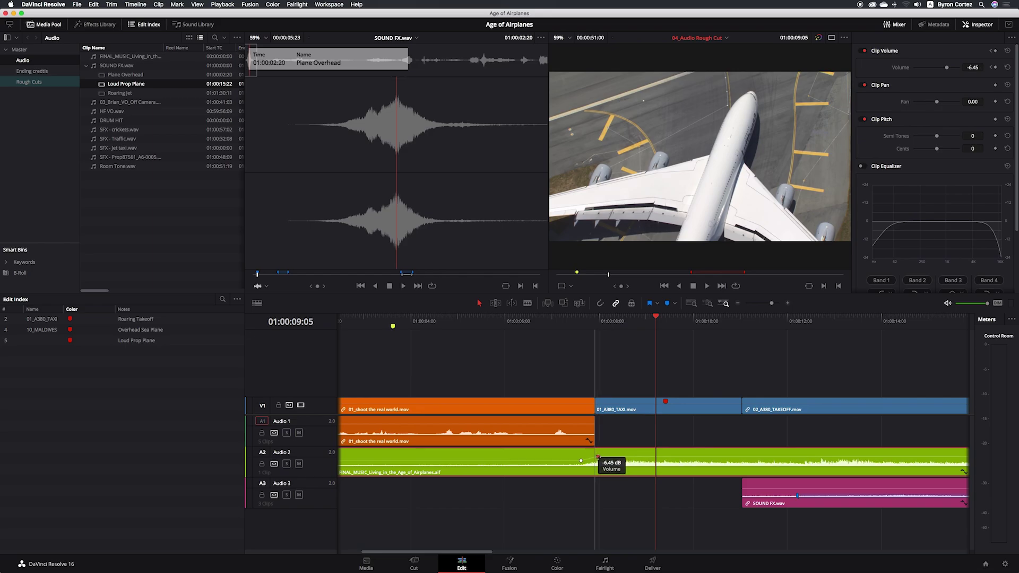
left_click_drag(598, 457, 599, 458)
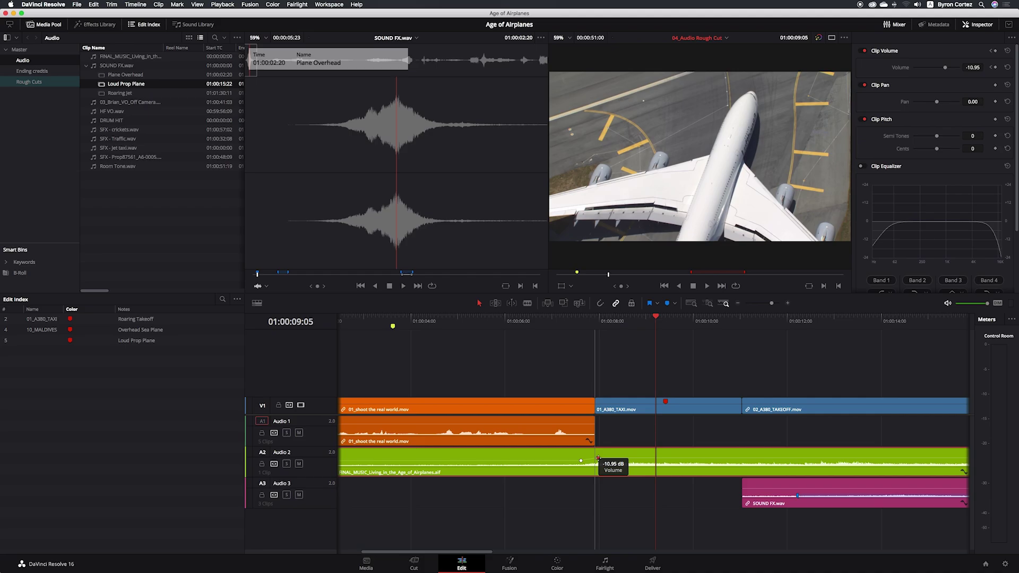
left_click_drag(598, 458, 600, 457)
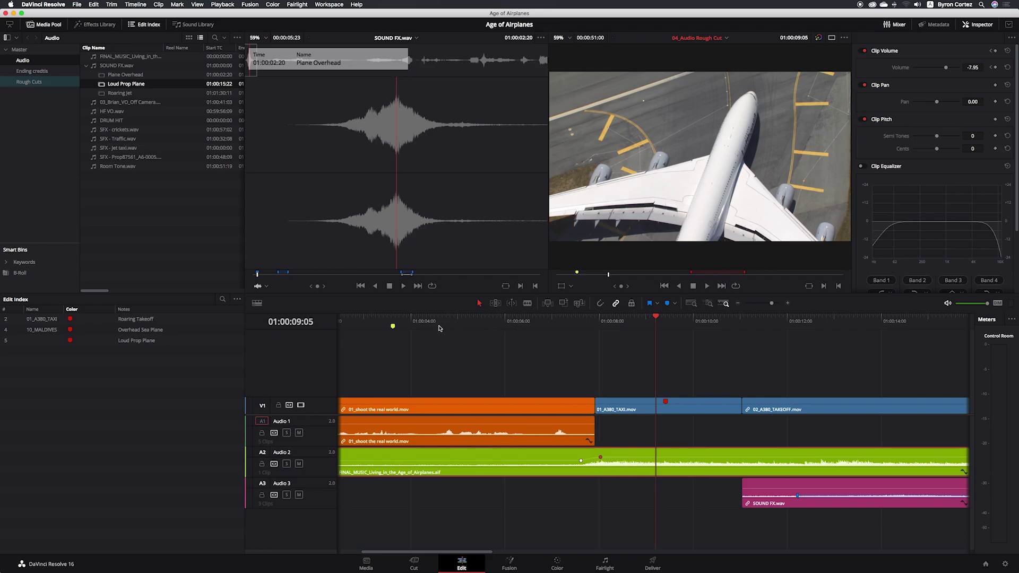
Set the keyframe to -12.45 dB, review the transition, and re-enable snapping.
left_click(419, 323)
key("space")
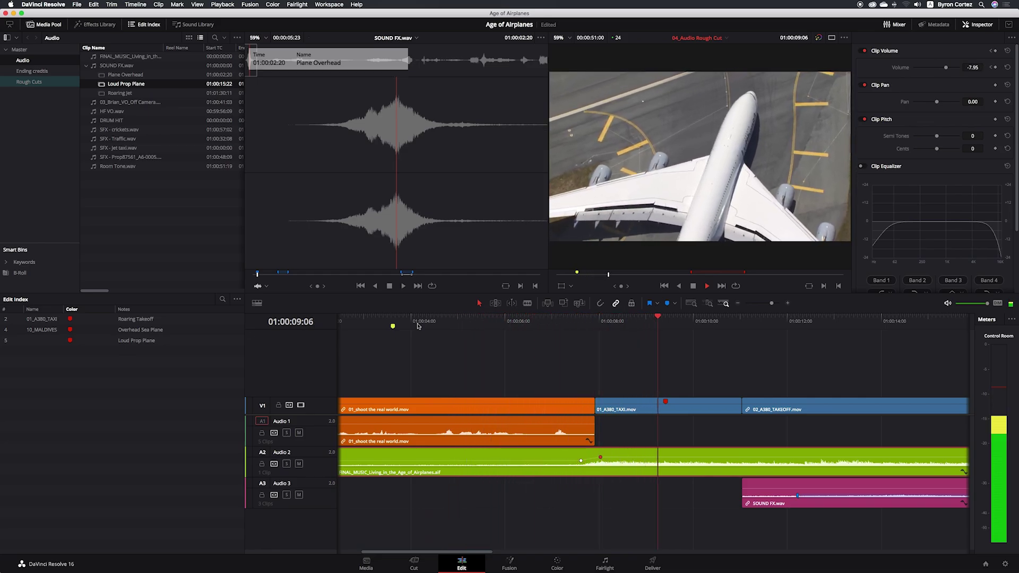
key("space")
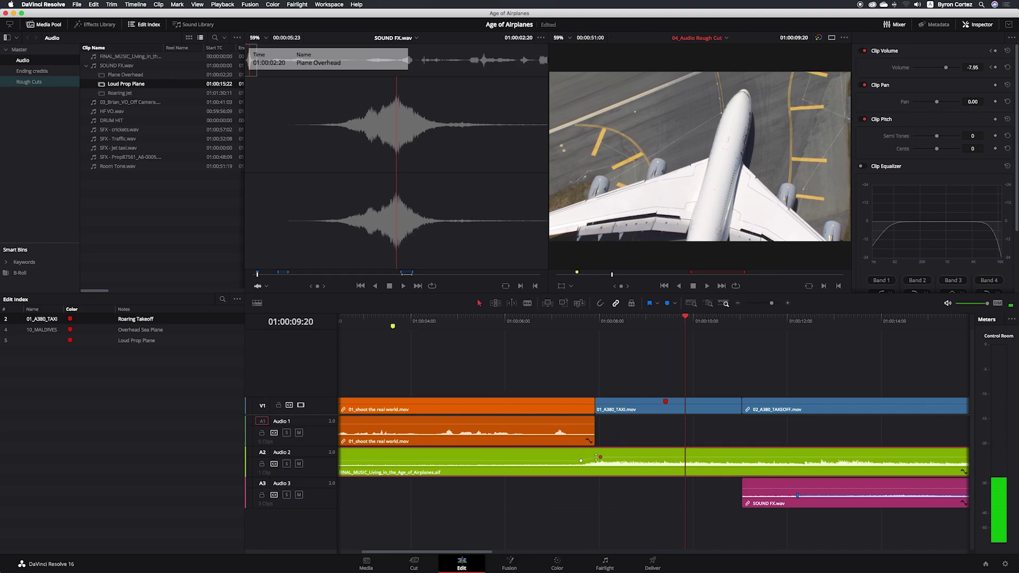
left_click_drag(601, 457, 600, 460)
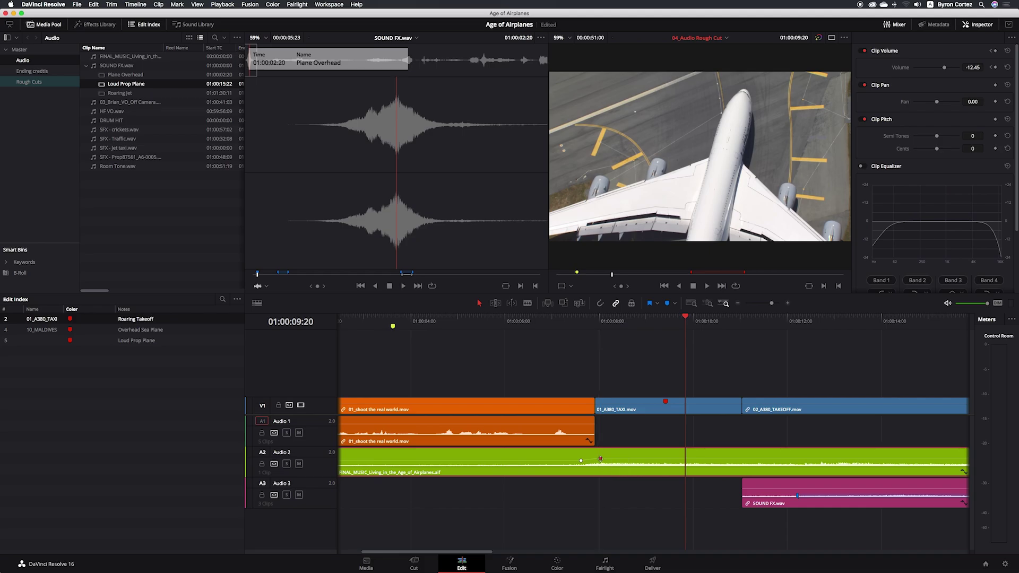
left_click(535, 321)
key("space")
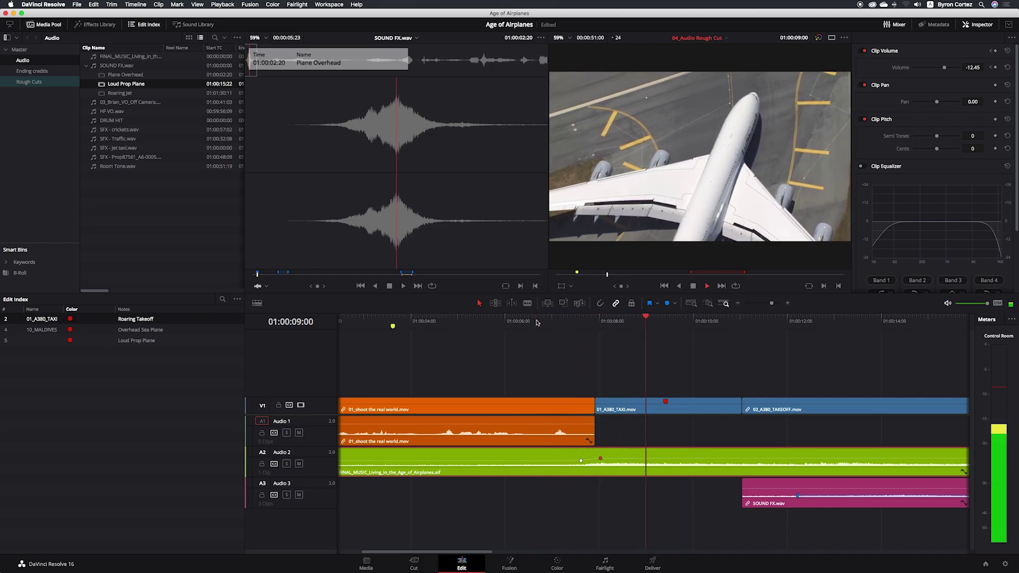
key("space")
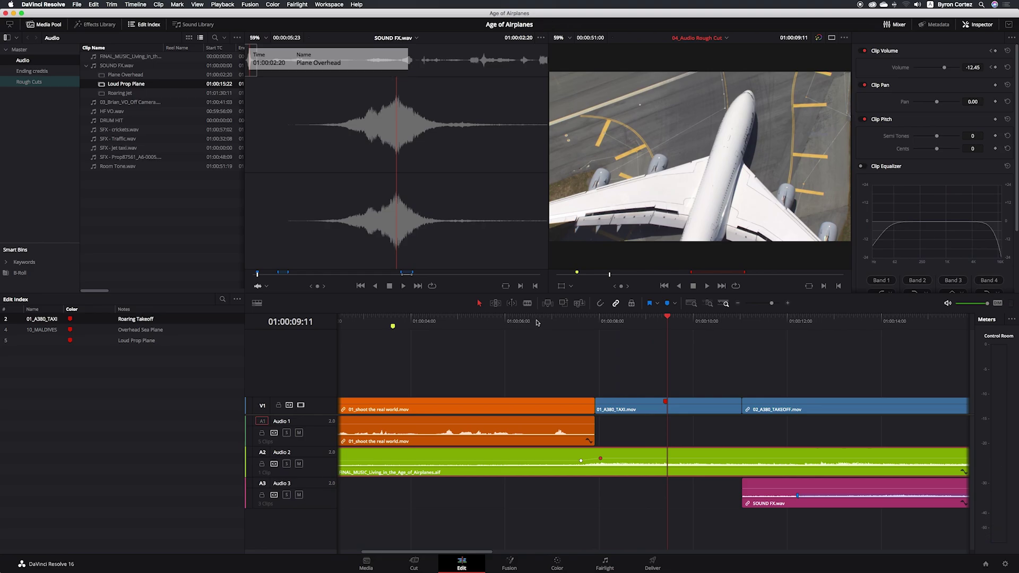
left_click(600, 303)
Scroll and zoom the timeline to bring the 10_MALDIVES clip and its sound effects into view.
scroll(620, 386, "right", 5)
scroll(621, 386, "right", 5)
scroll(621, 385, "right", 2)
scroll(620, 385, "right", 2)
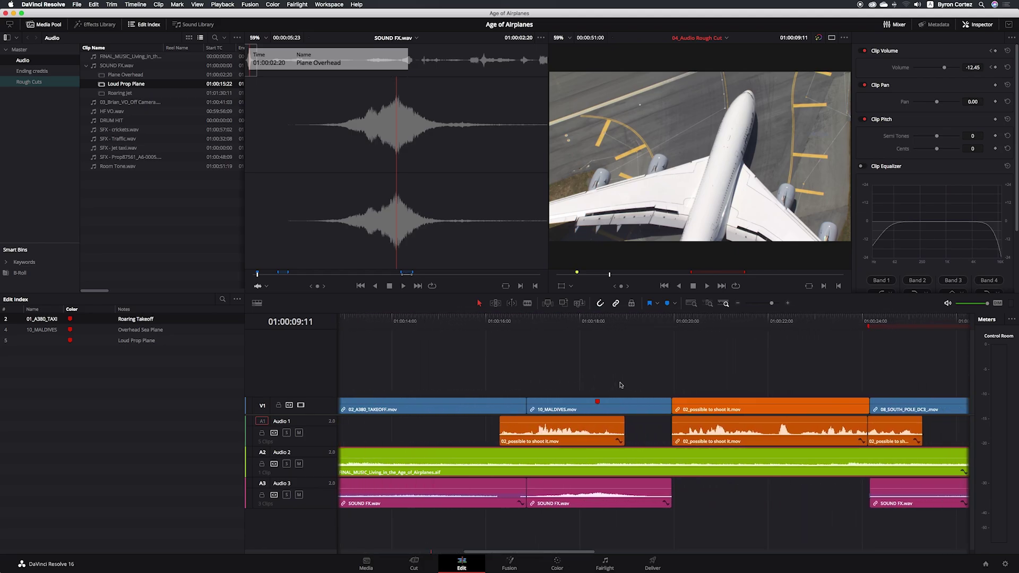
scroll(620, 386, "left", 1)
scroll(620, 387, "left", 1)
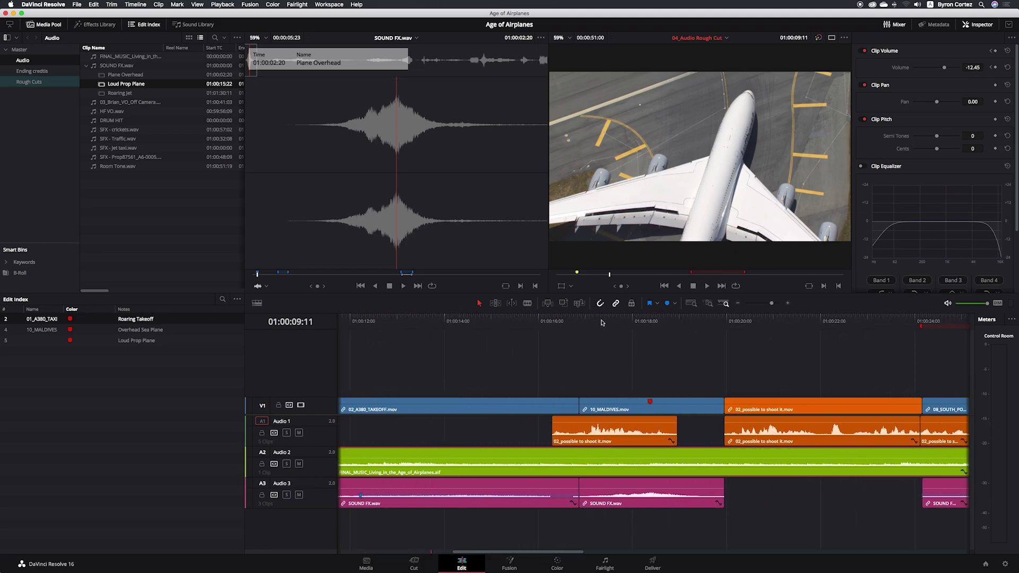
left_click(789, 304)
scroll(676, 366, "left", 3)
scroll(674, 369, "left", 3)
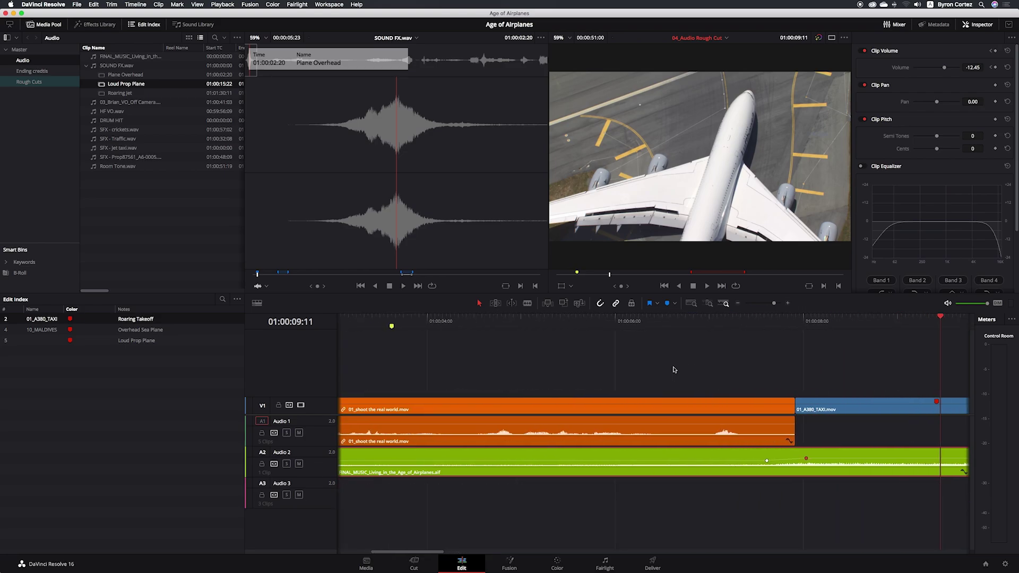
scroll(674, 370, "right", 2)
scroll(719, 361, "right", 8)
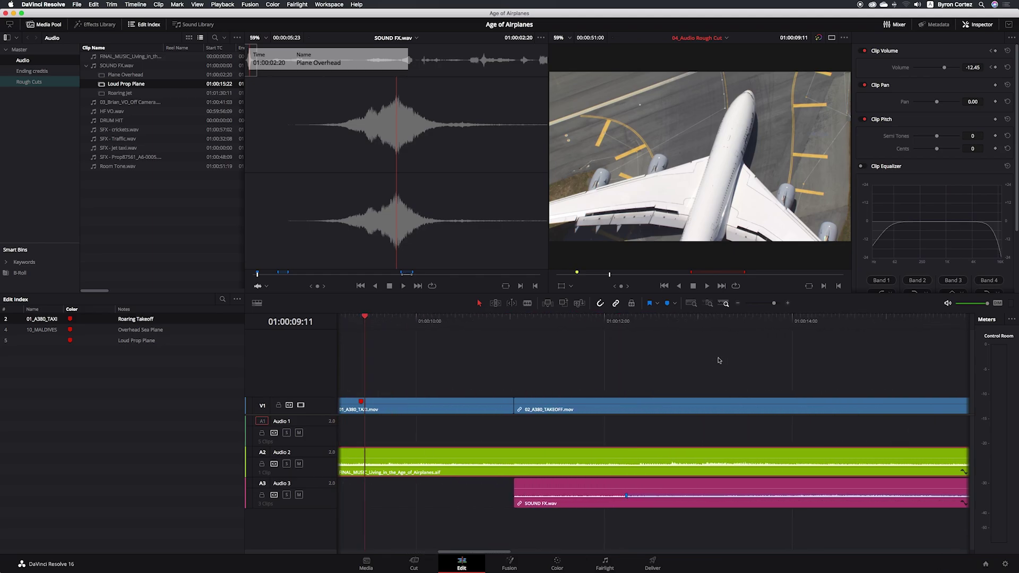
scroll(718, 360, "right", 3)
scroll(718, 360, "right", 3)
scroll(719, 360, "right", 2)
scroll(719, 360, "left", 1)
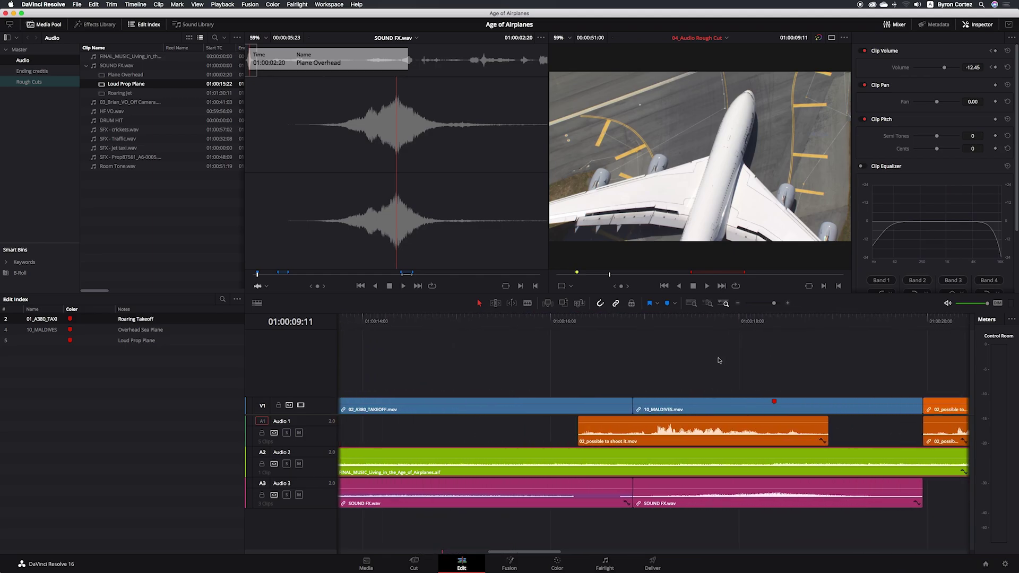
scroll(718, 360, "right", 2)
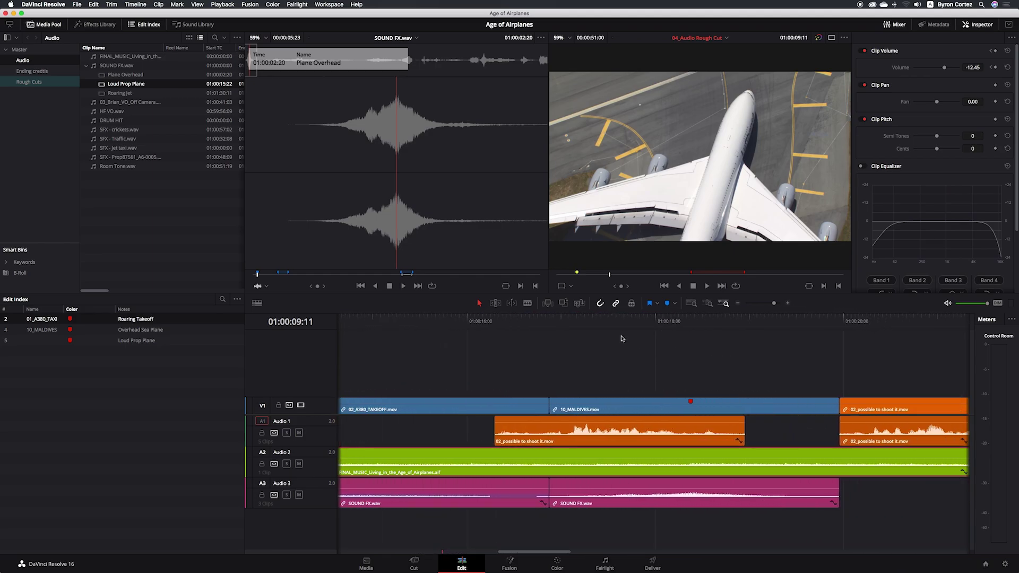
Review playback into the Maldives shot, then park the playhead at 01:00:16:04.
left_click(494, 320)
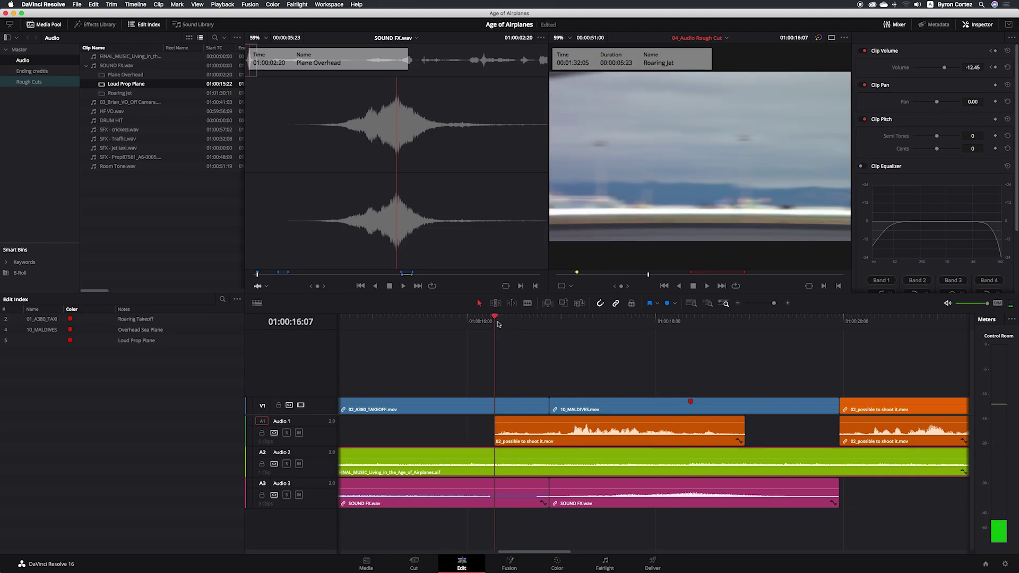
mouse_move(651, 430)
key("space")
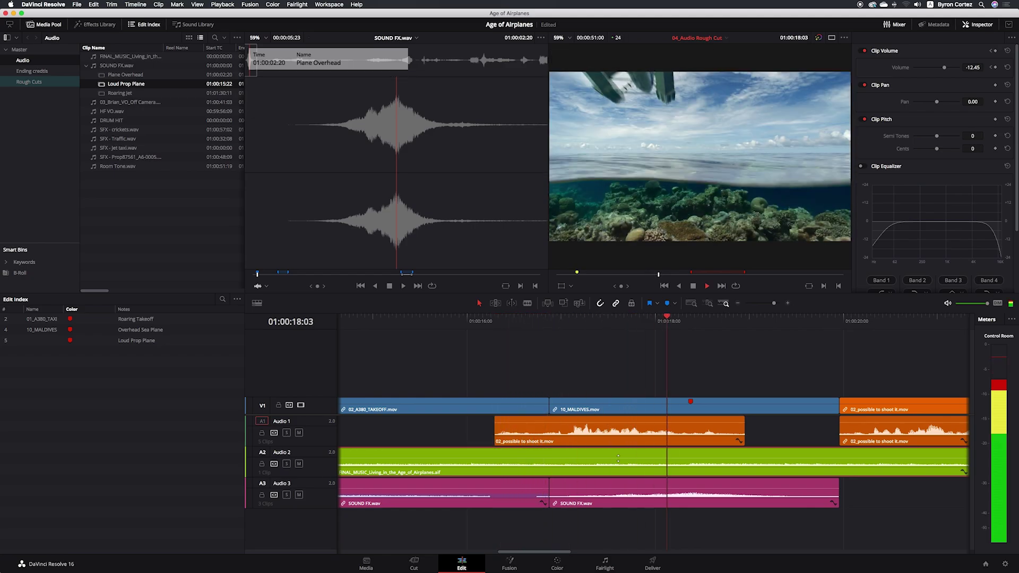
key("space")
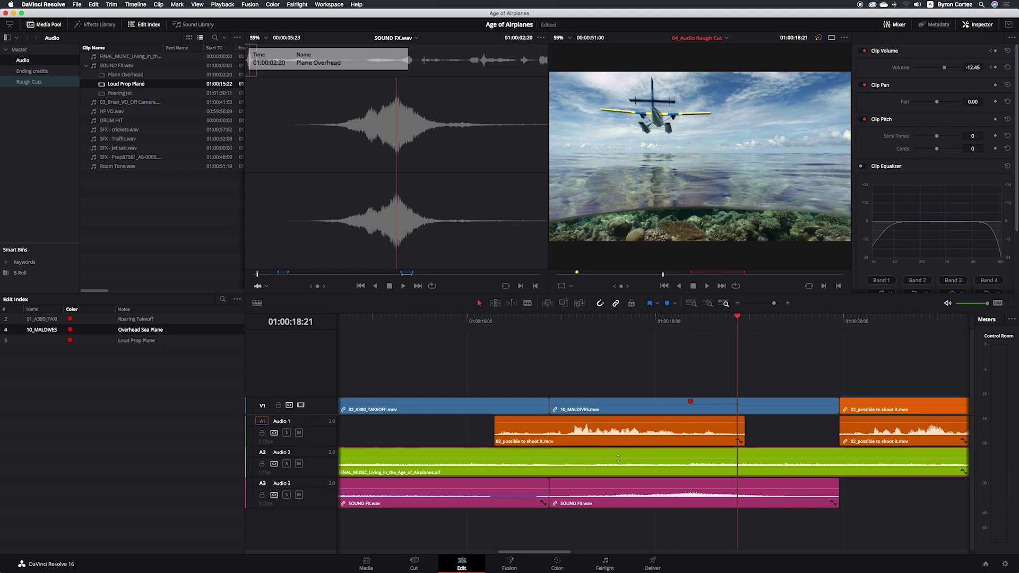
left_click(493, 321)
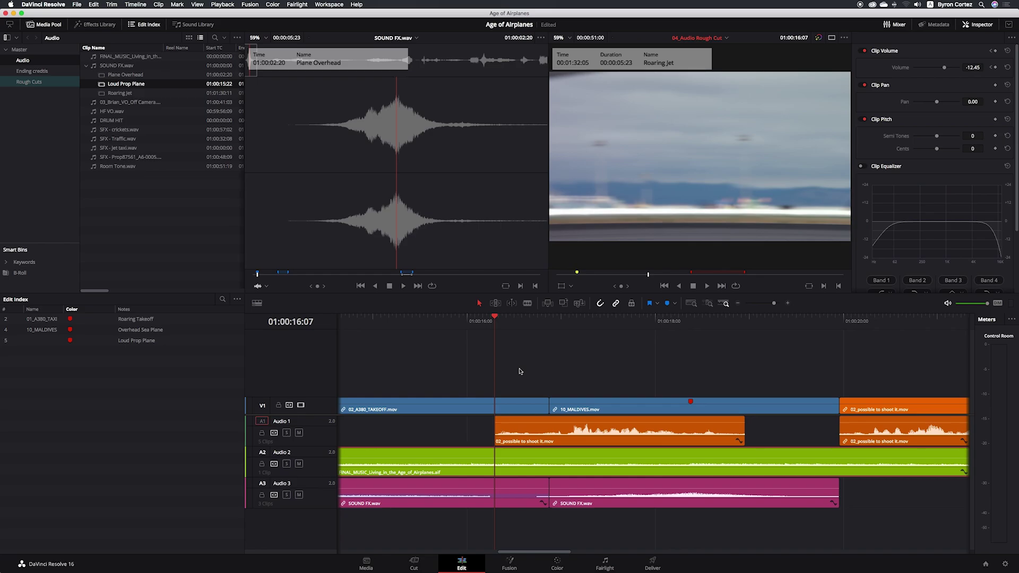
key("Left")
key("Left")
key("Left")
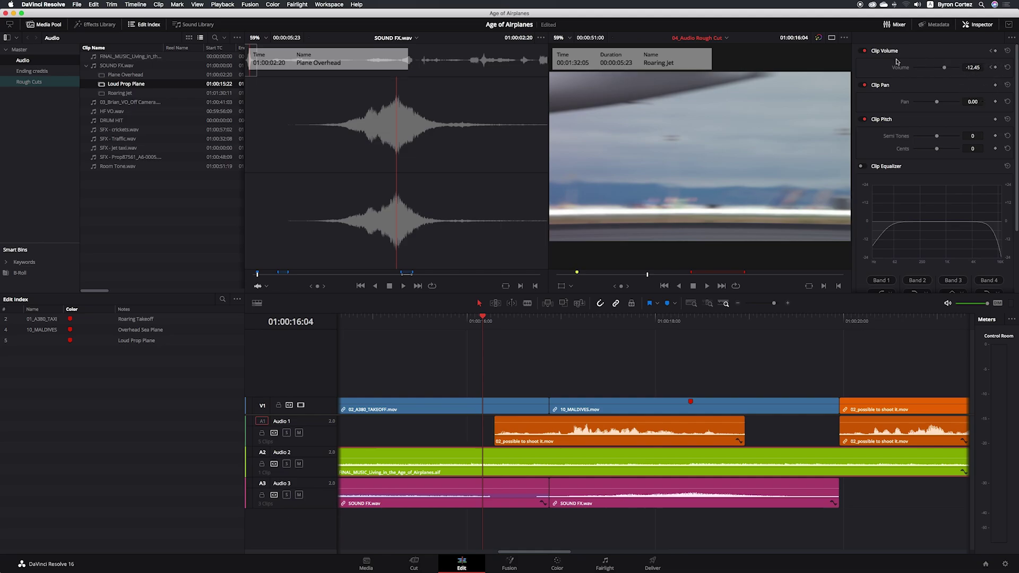
Add music volume keyframes at 01:00:16:10, 01:00:18:20 and 01:00:19:02, and save the project.
left_click(995, 68)
key("space")
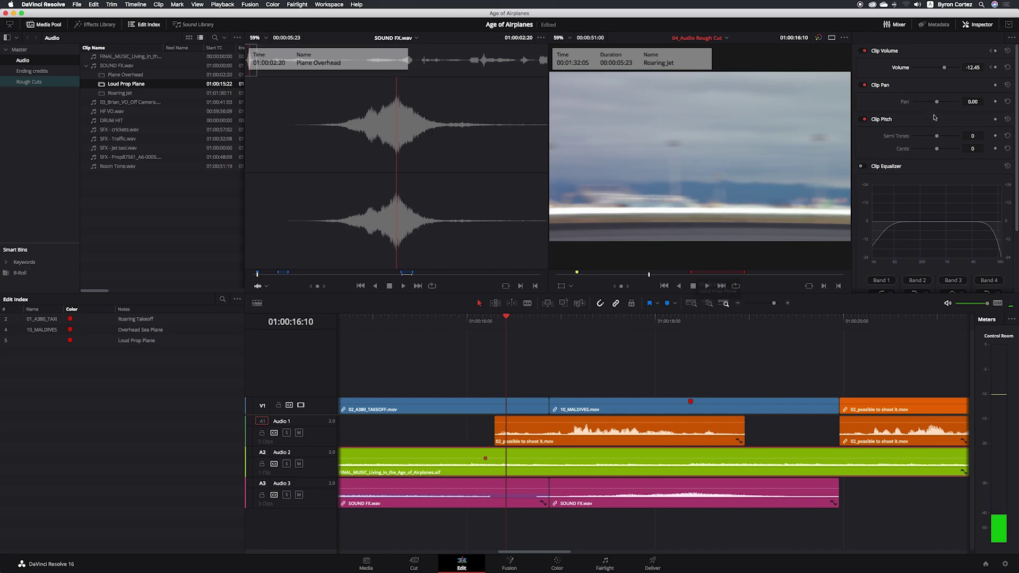
left_click(994, 68)
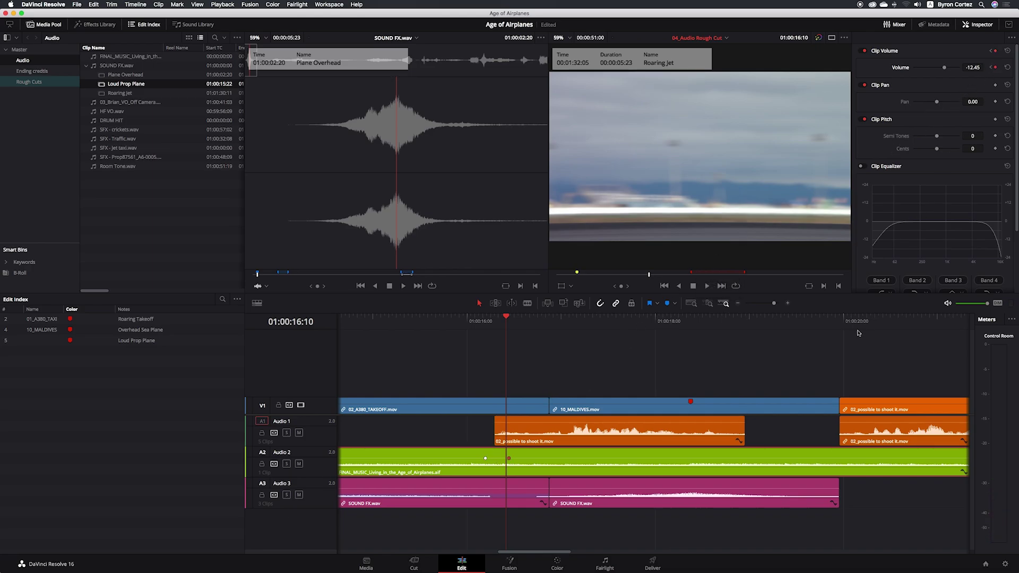
left_click(734, 320)
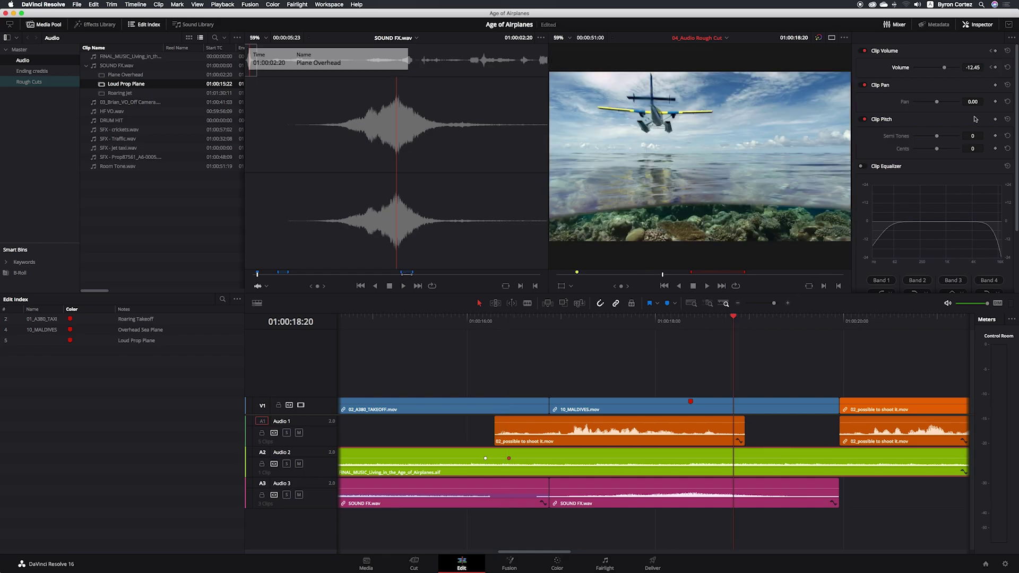
left_click(996, 68)
key("space")
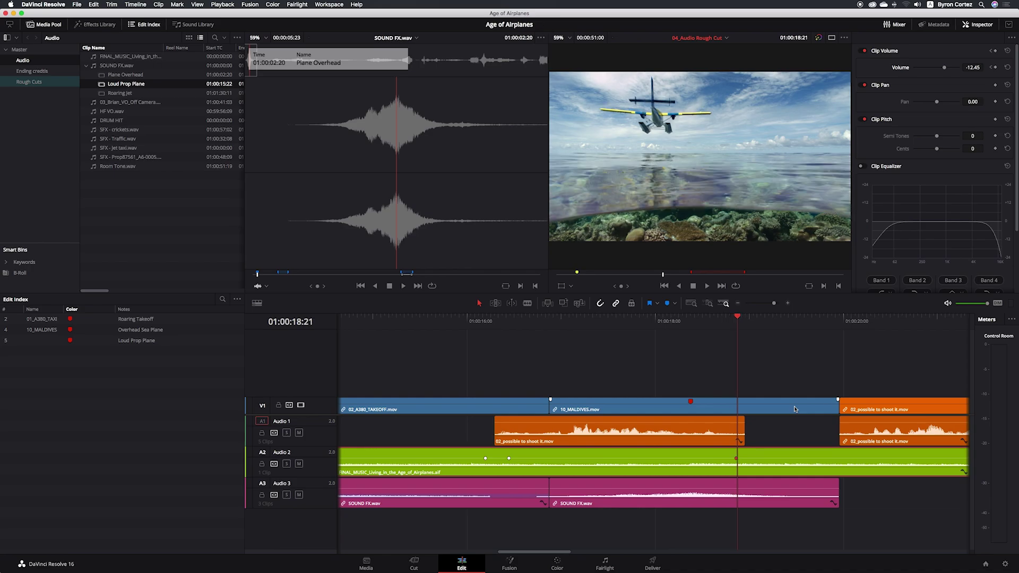
key("space")
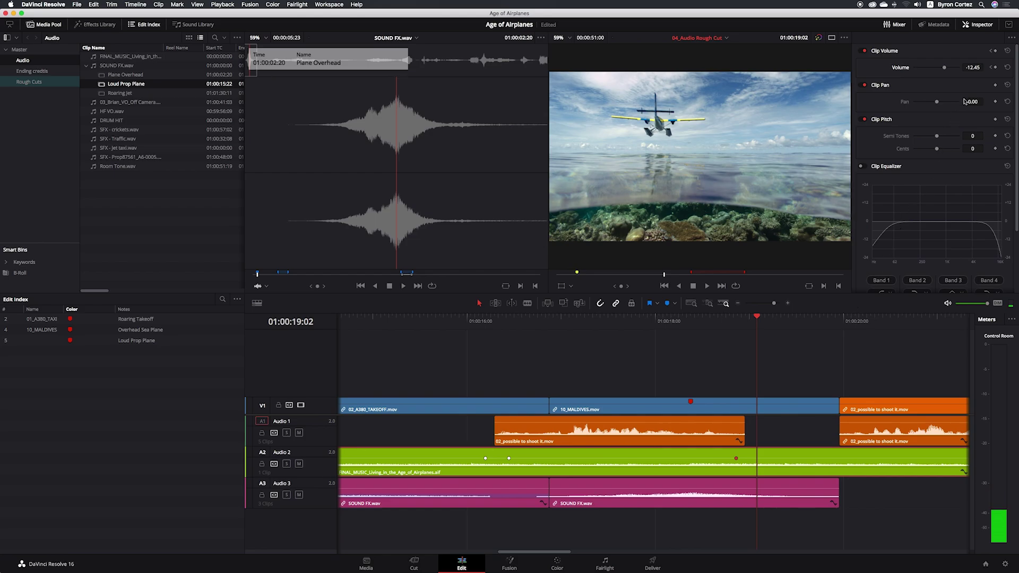
left_click(996, 67)
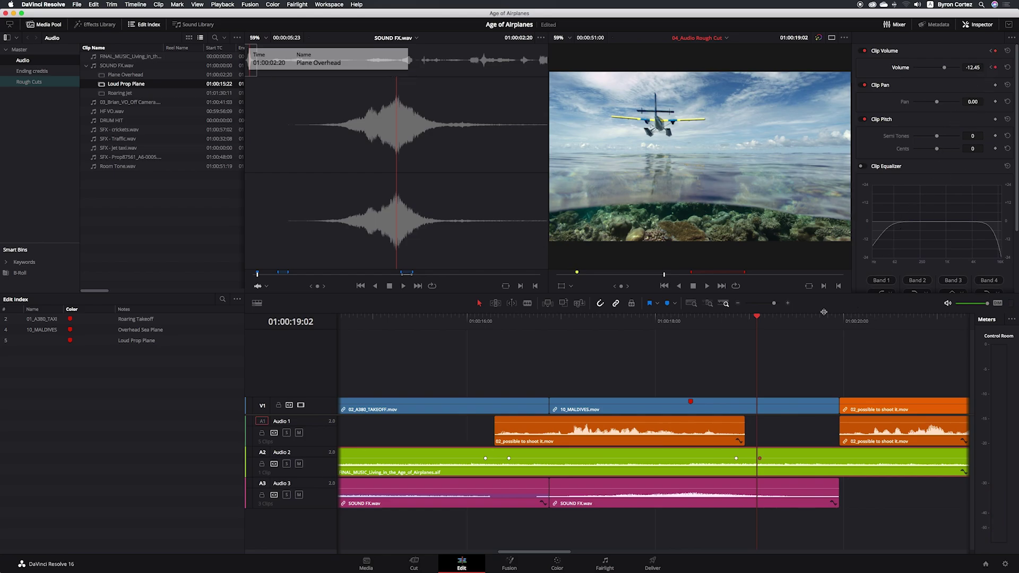
key("super+s")
Drag the music between the keyframes down to -21.45 under the Maldives shot and play it back.
mouse_move(619, 433)
left_click(617, 458)
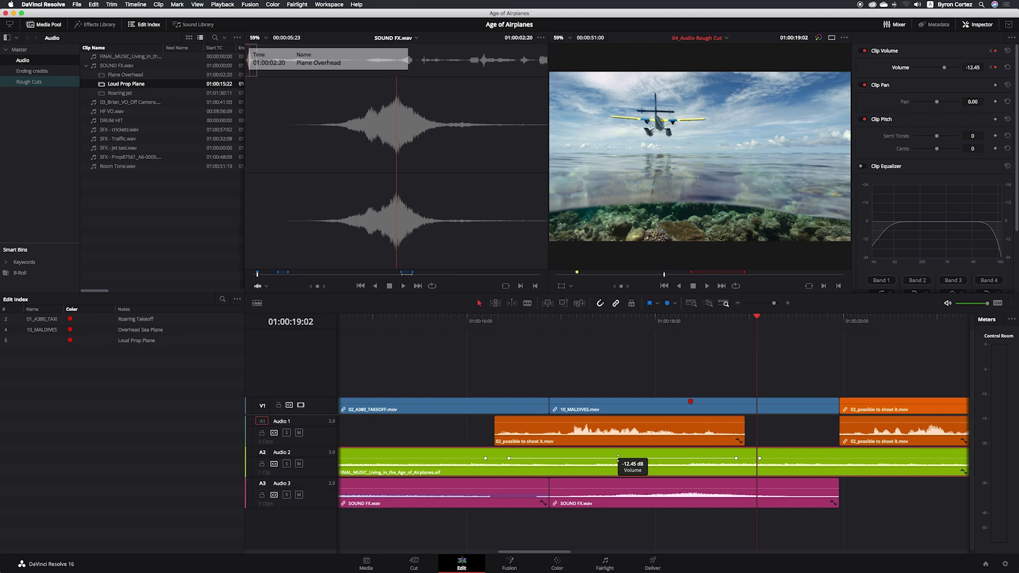
left_click(618, 458)
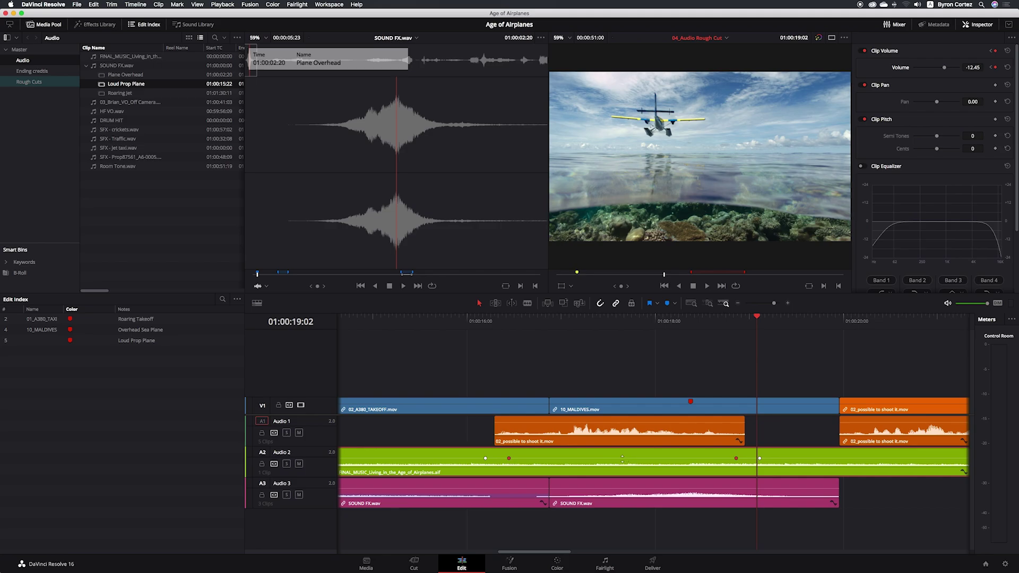
left_click(619, 458)
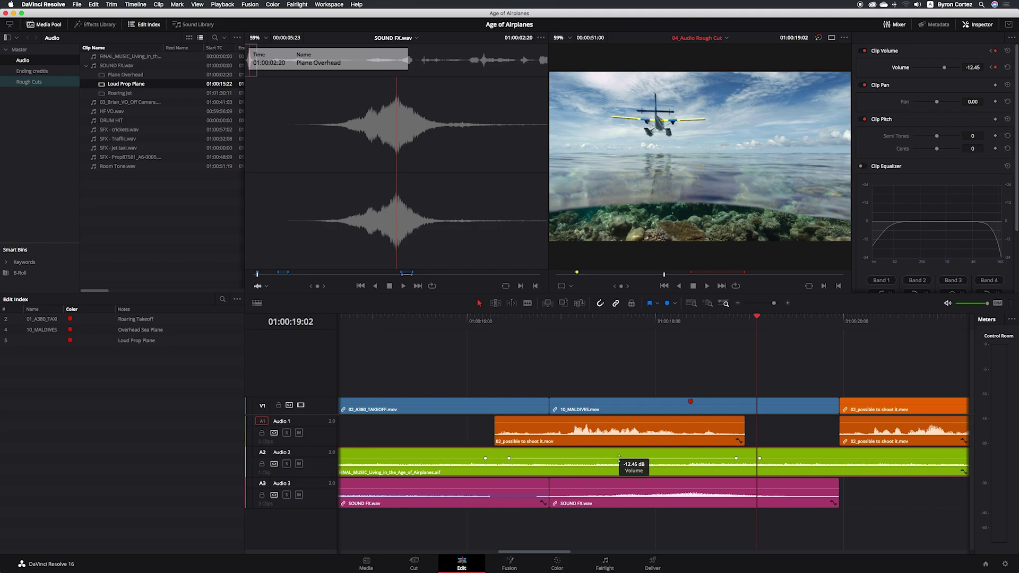
left_click_drag(620, 458, 619, 460)
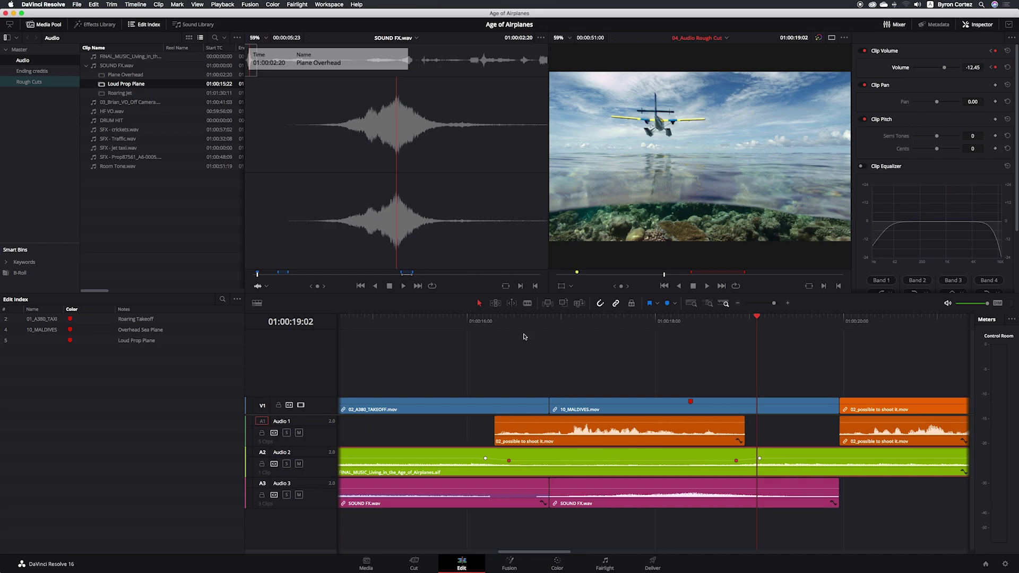
left_click(451, 321)
key("space")
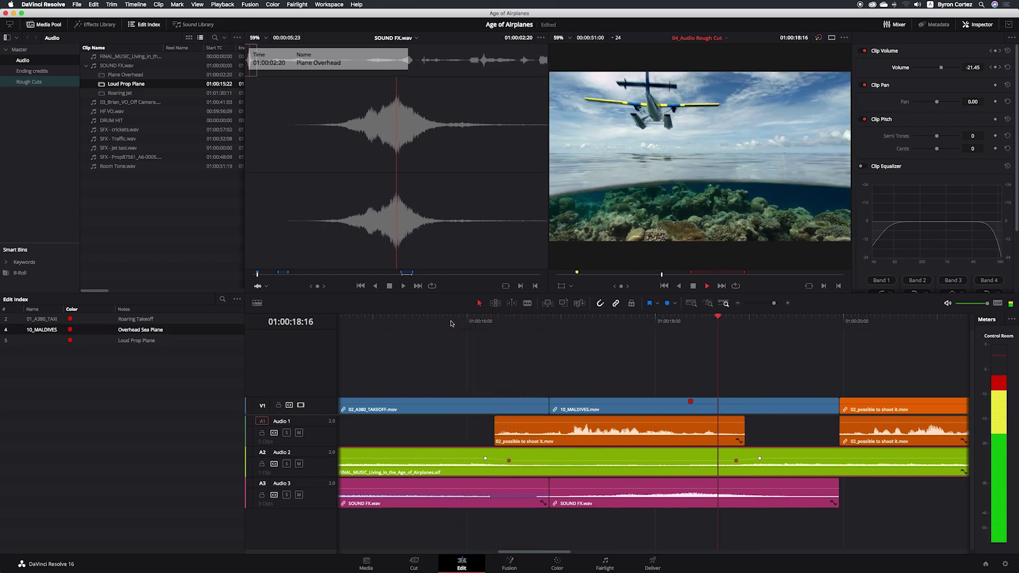
key("space")
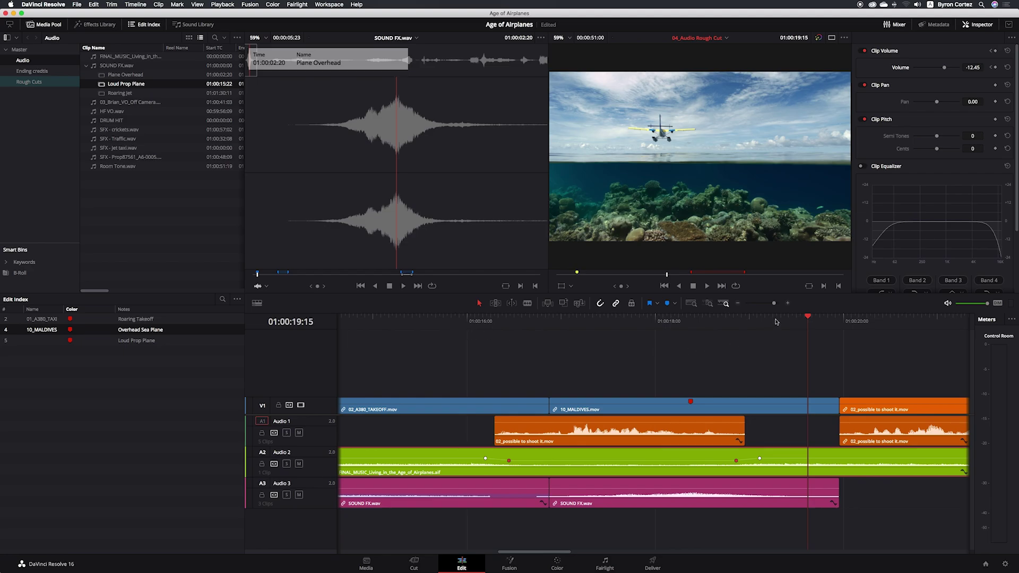
Zoom the timeline out and add a music volume keyframe at 01:00:19:20.
left_click(738, 304)
scroll(762, 338, "right", 2)
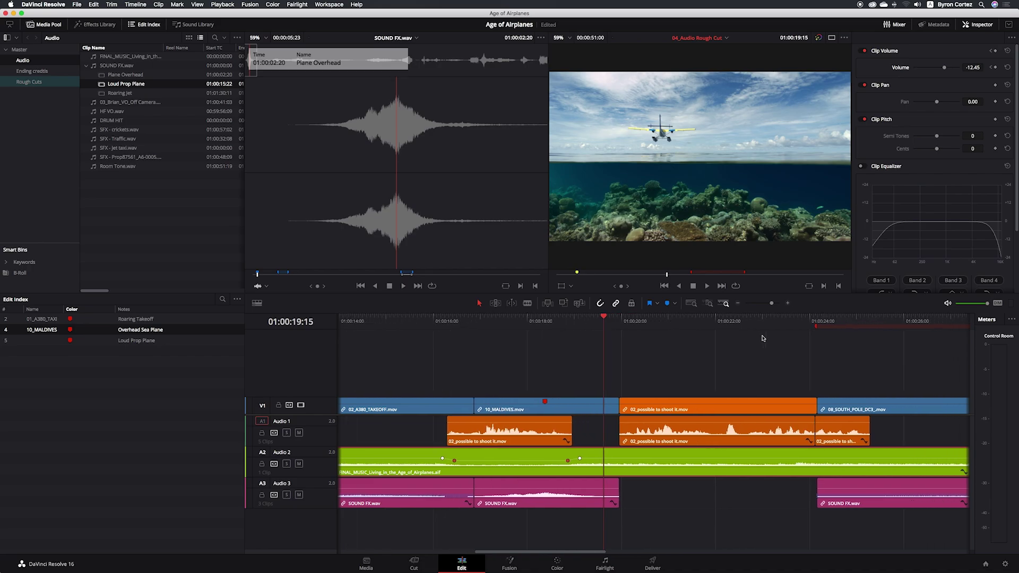
scroll(763, 338, "right", 2)
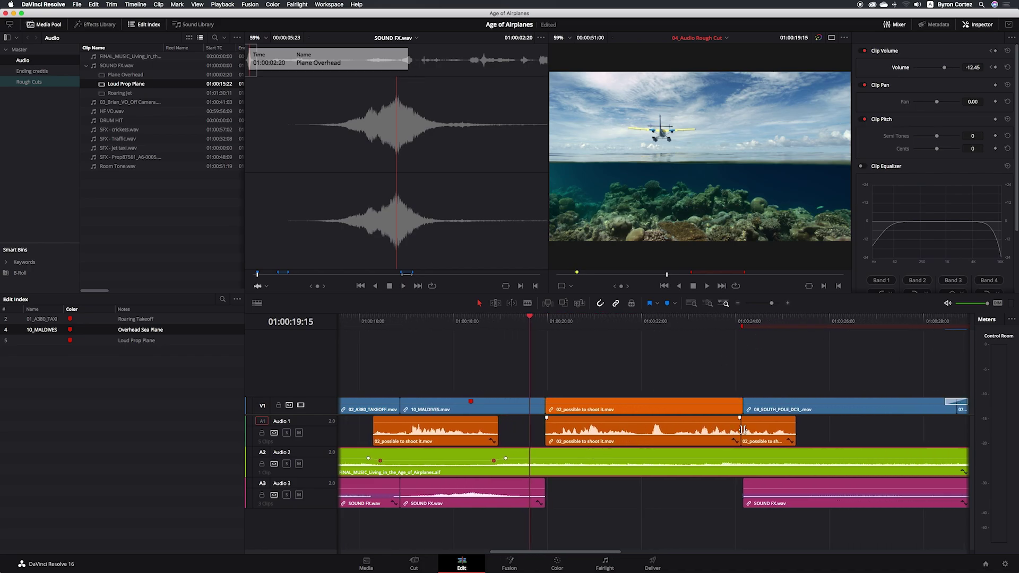
left_click(540, 320)
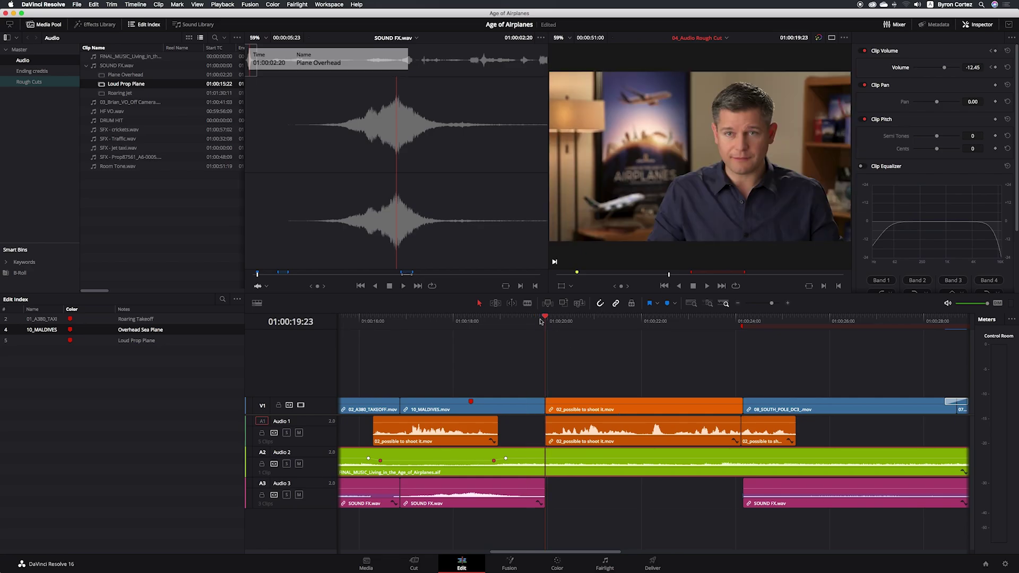
left_click(540, 320)
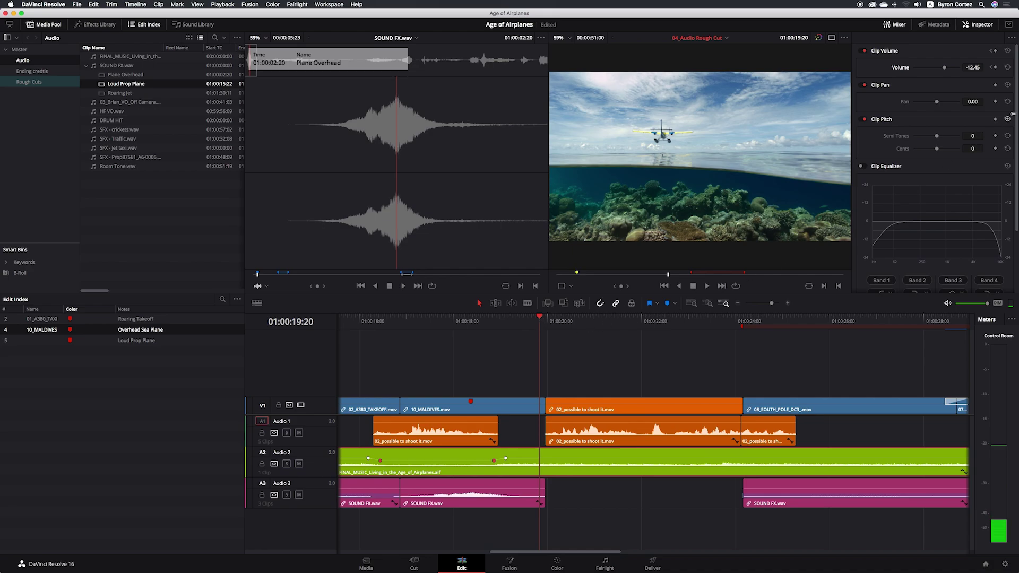
left_click(995, 68)
Add another music keyframe at 01:00:20:02 and set its volume to -21.
key("space")
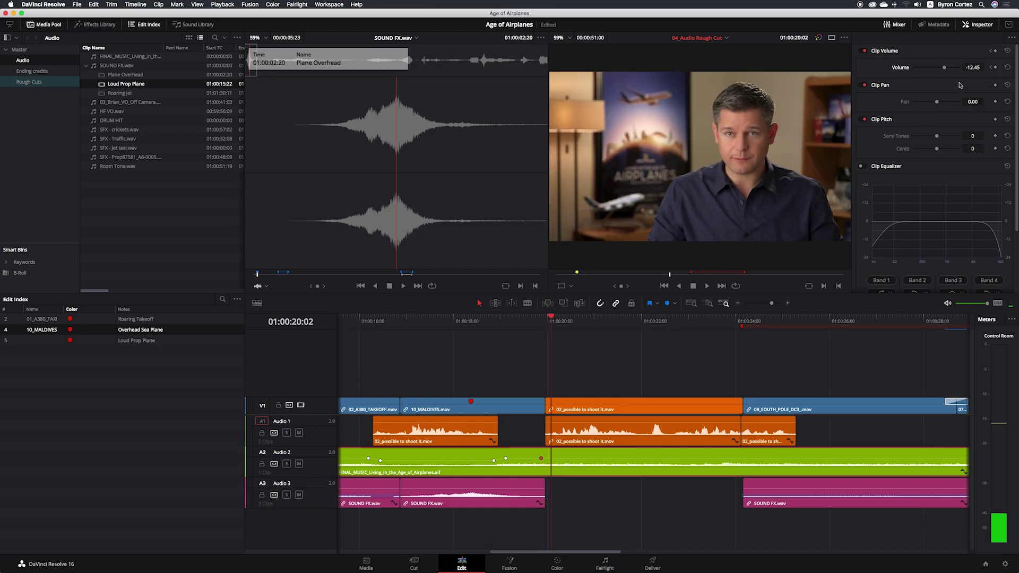
left_click(996, 68)
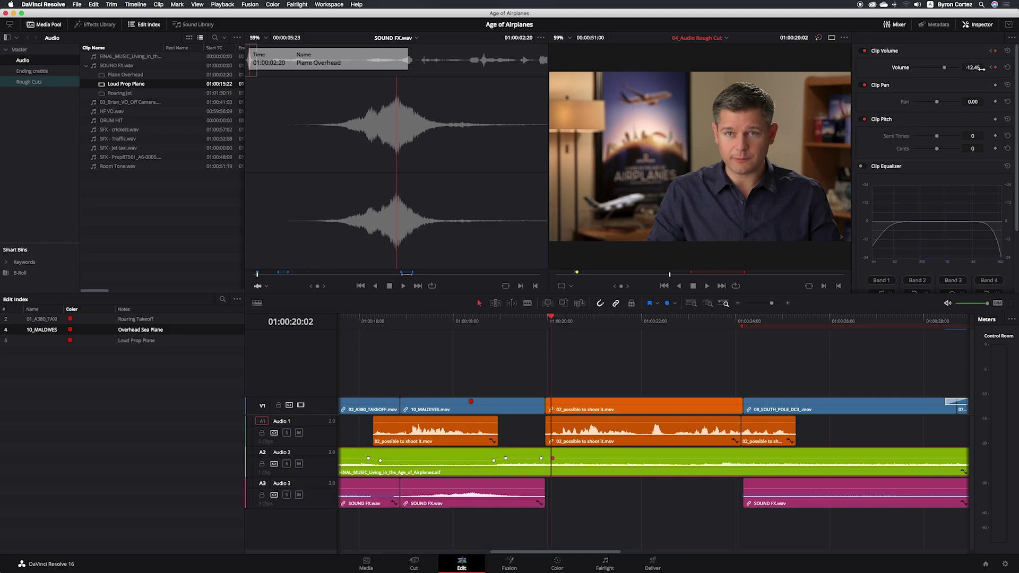
left_click(973, 68)
type("-")
type("21")
left_click(709, 358)
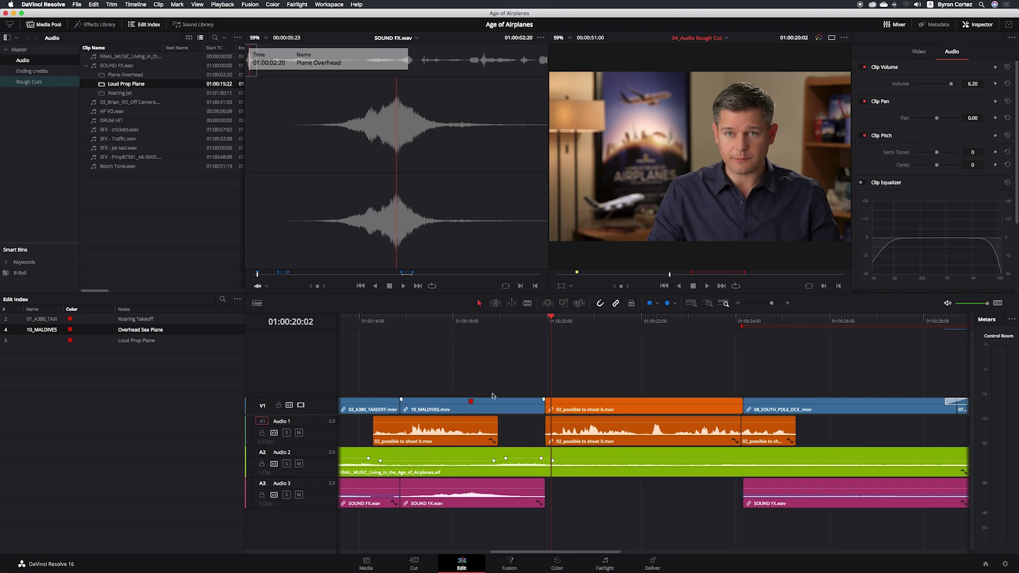
Check the music clip's -21.45 level, then park the playhead at 01:00:25:03 in the South Pole shot.
left_click(451, 327)
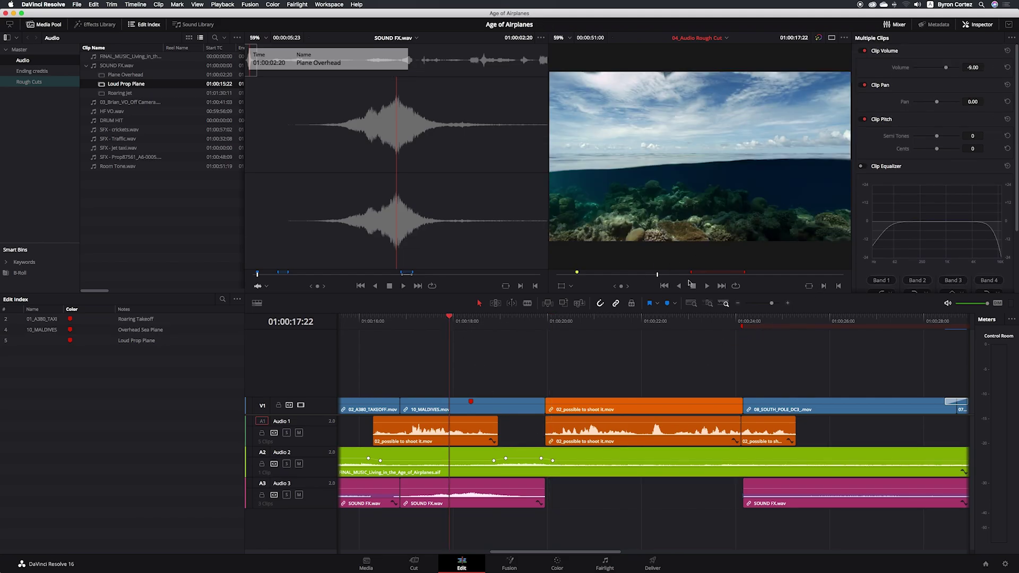
left_click(491, 452)
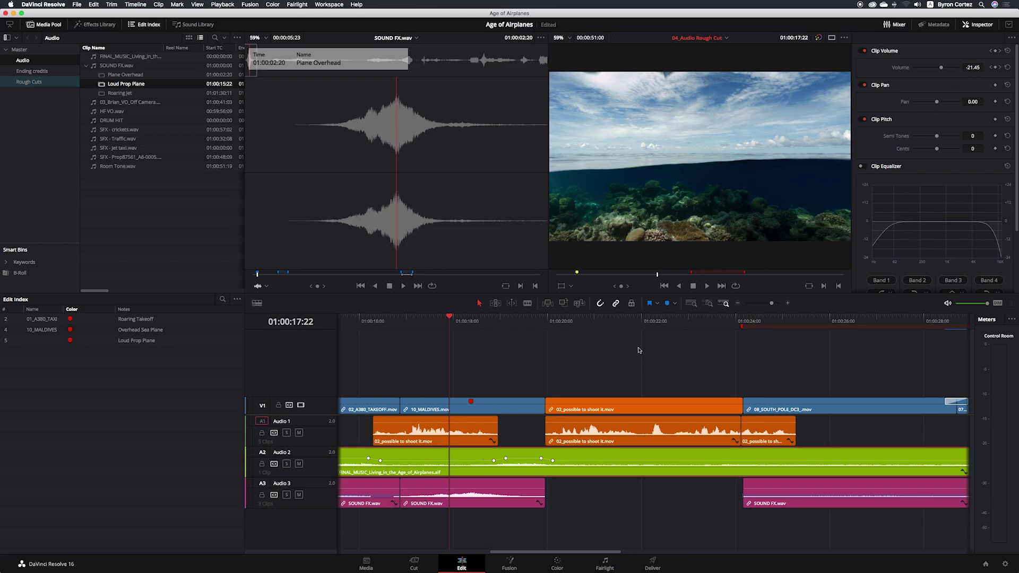
left_click(787, 321)
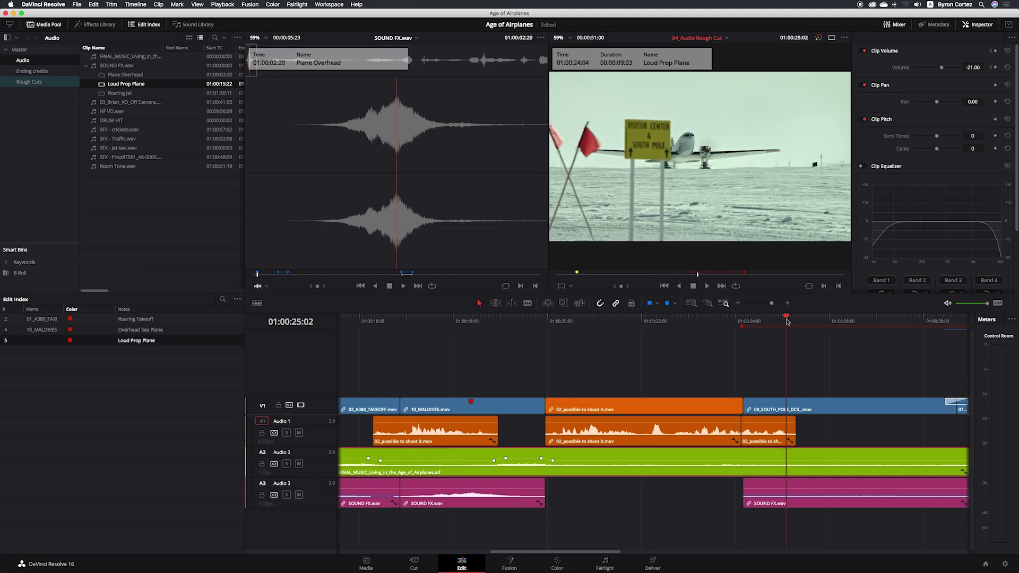
left_click(789, 321)
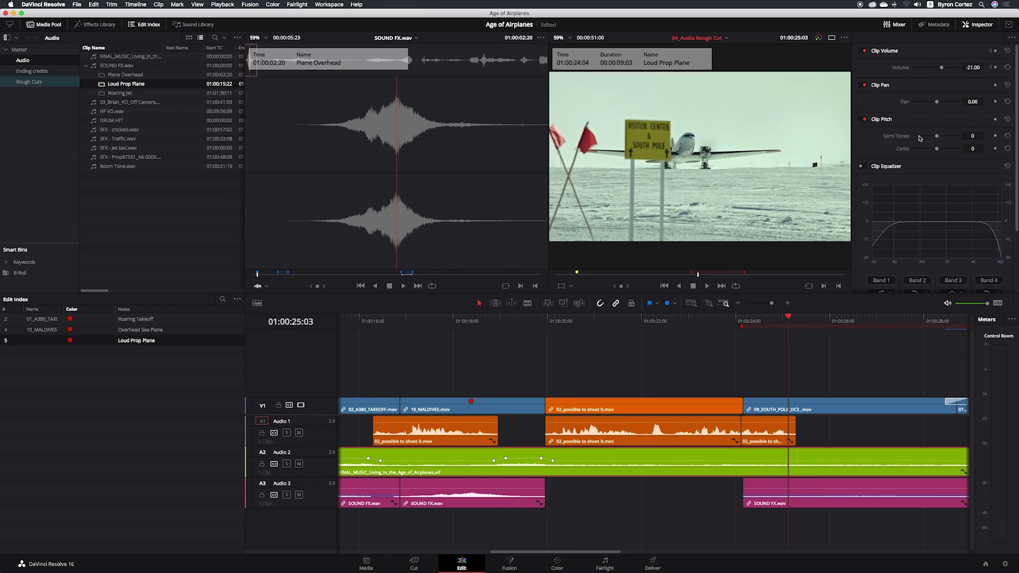
Add a music keyframe at 01:00:25:03, then set a -12.45 volume keyframe at 01:00:25:11.
left_click(996, 68)
left_click(797, 320)
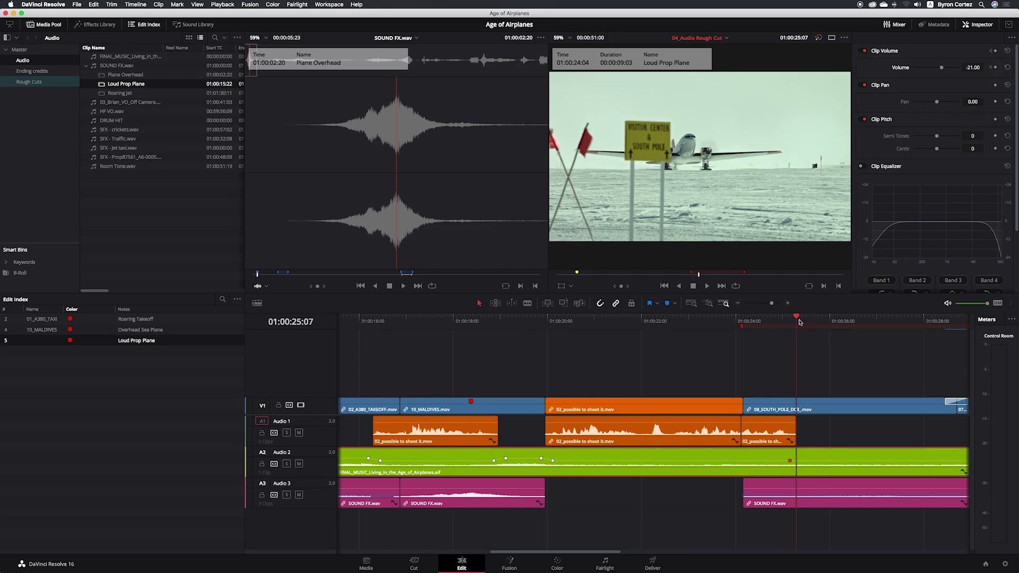
key("Right")
key("Right")
key("Right")
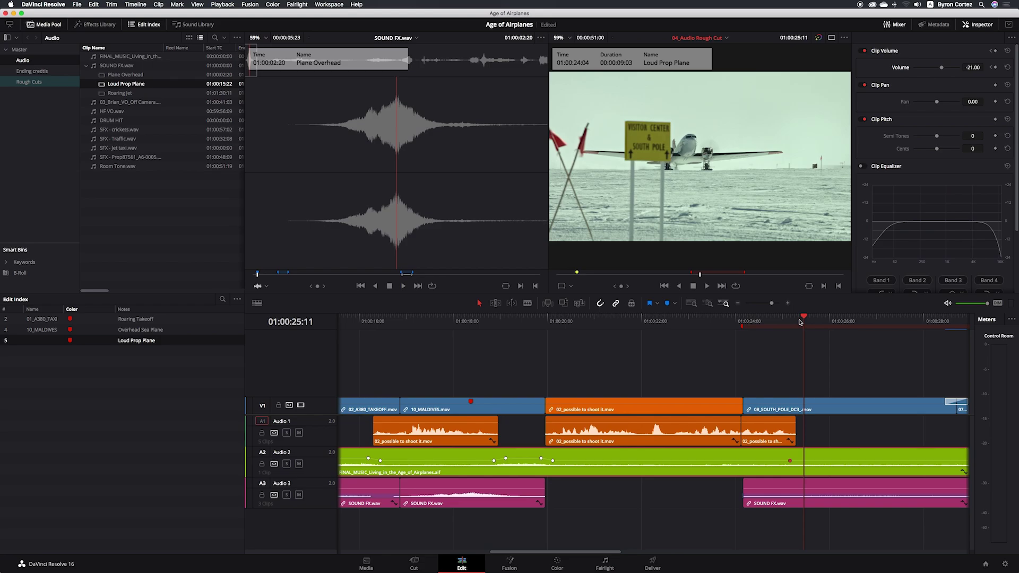
left_click(526, 321)
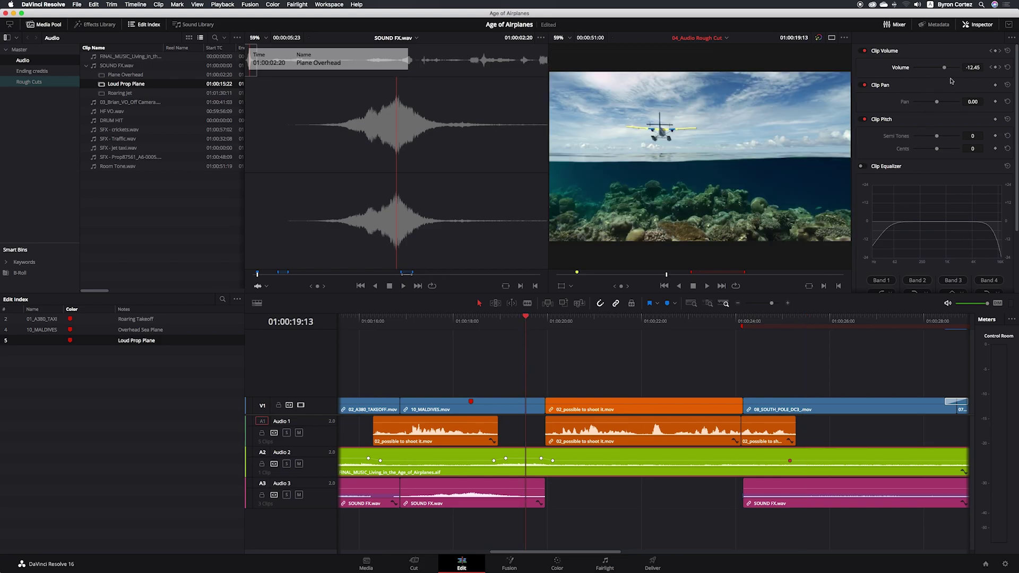
left_click(804, 323)
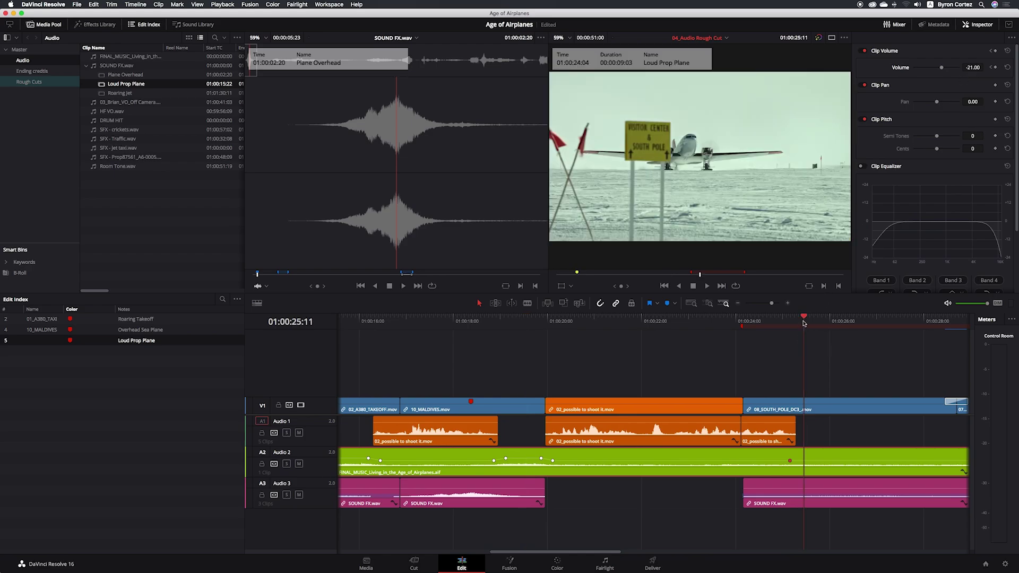
left_click(972, 68)
type("-12")
type(".45")
key("Return")
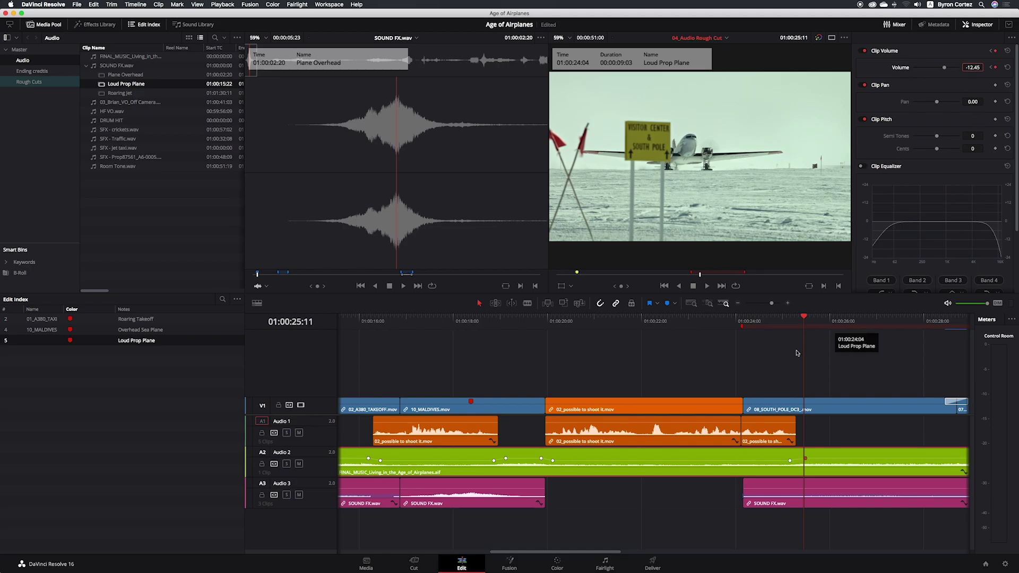
scroll(844, 337, "right", 2)
left_click(736, 305)
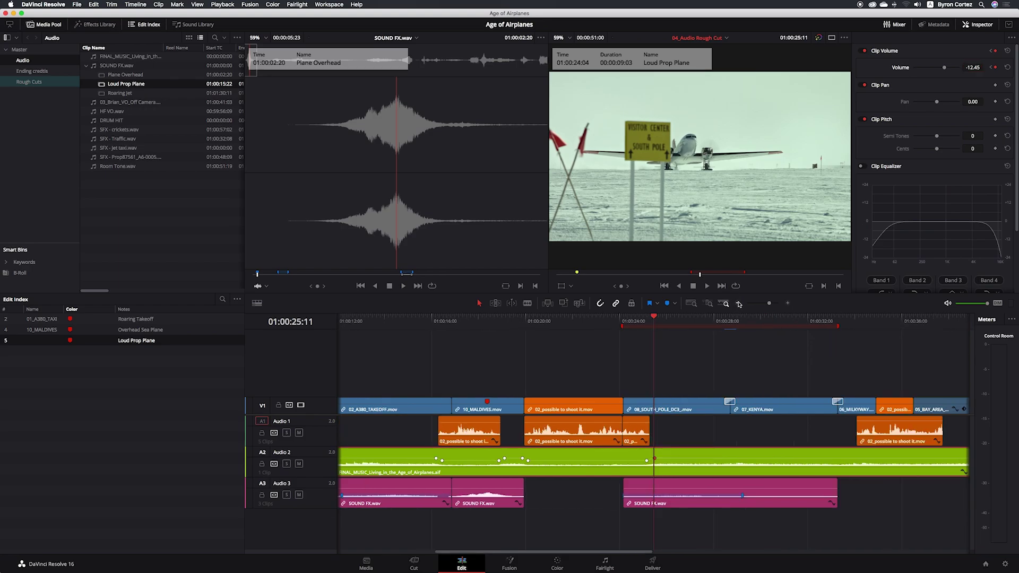
left_click(736, 304)
key("super+a")
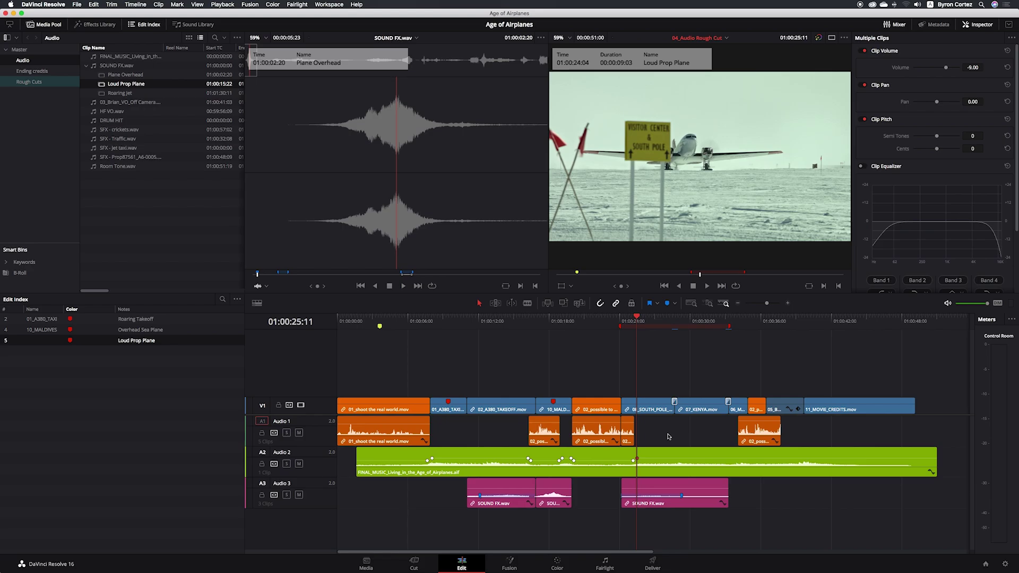
mouse_move(474, 403)
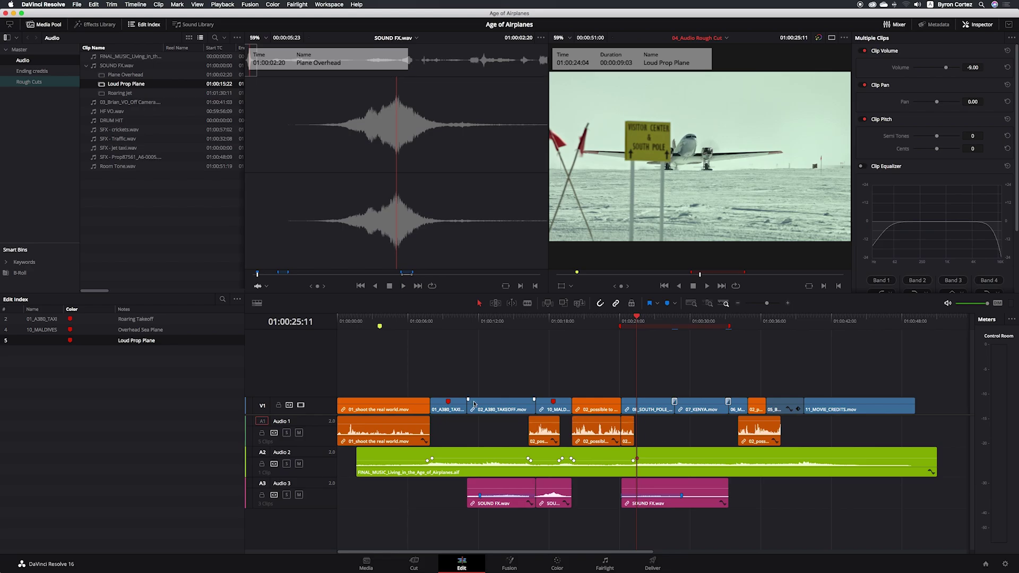
left_click(378, 423)
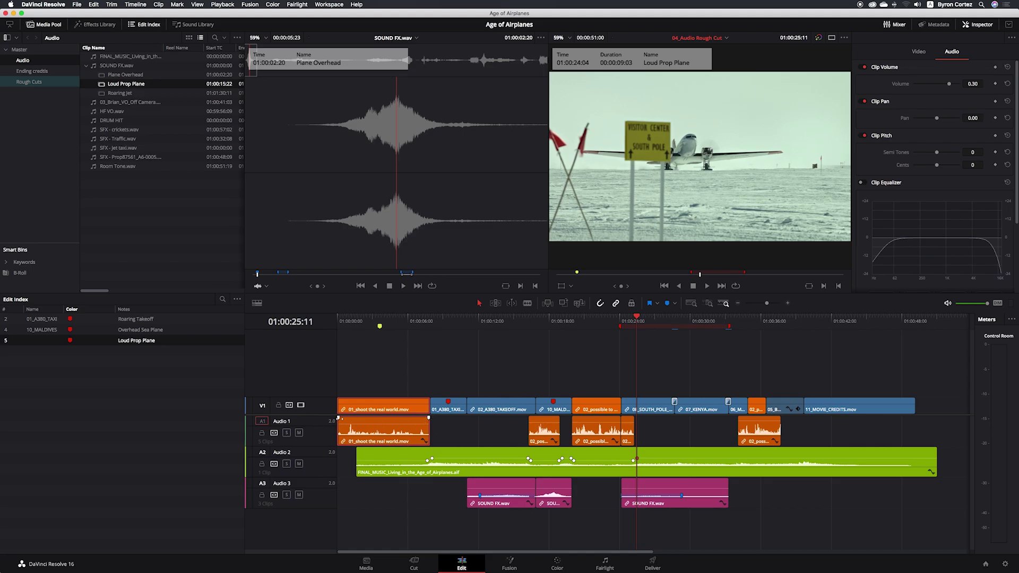
left_click_drag(338, 419, 342, 419)
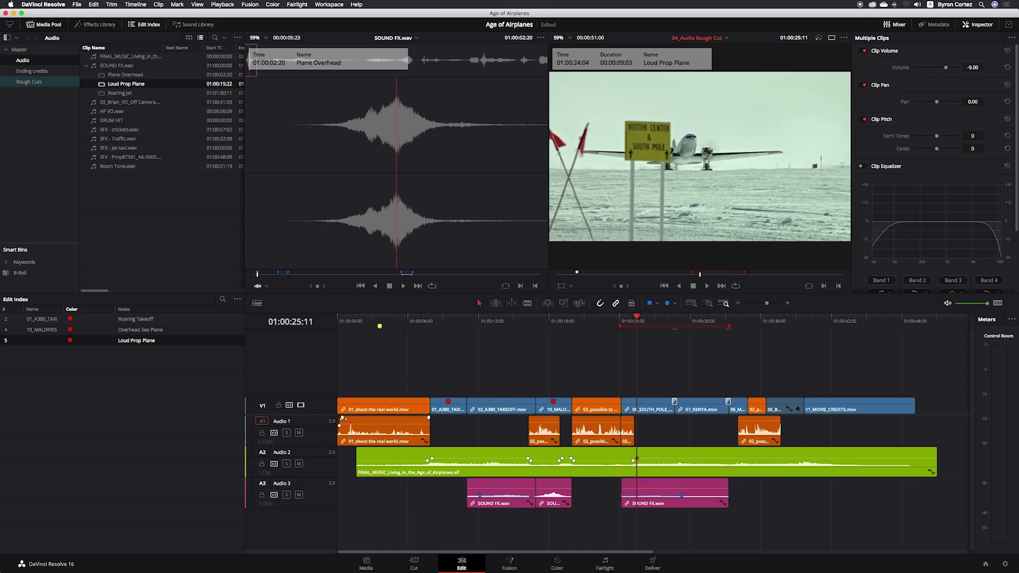
left_click(788, 303)
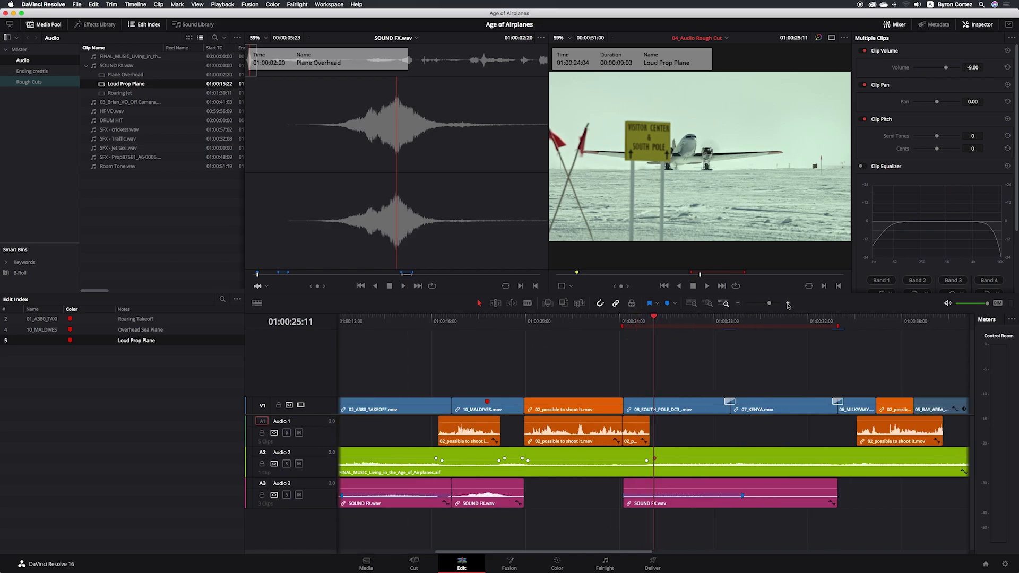
scroll(407, 421, "left", 5)
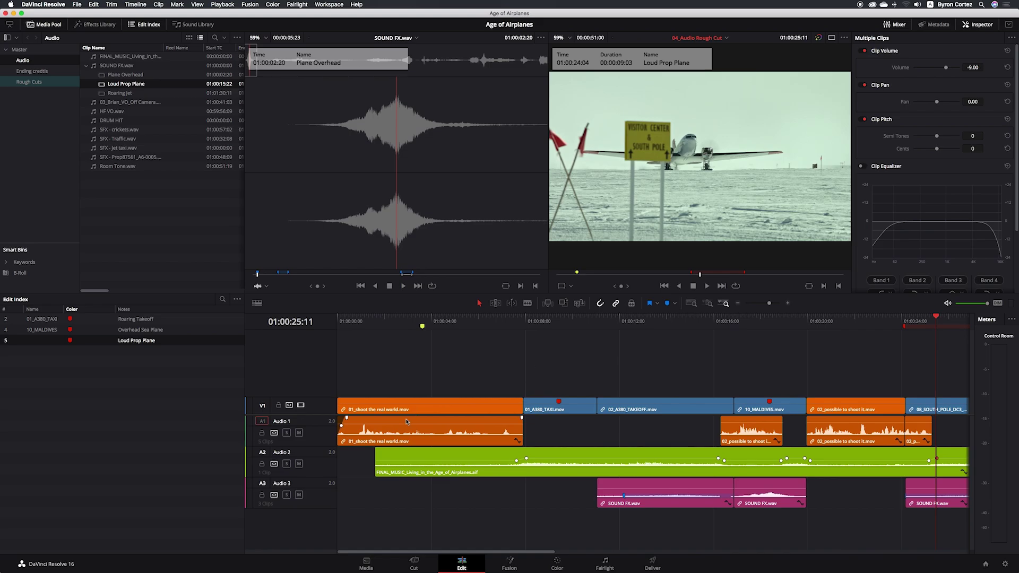
Play the timeline back from the very start.
left_click(344, 321)
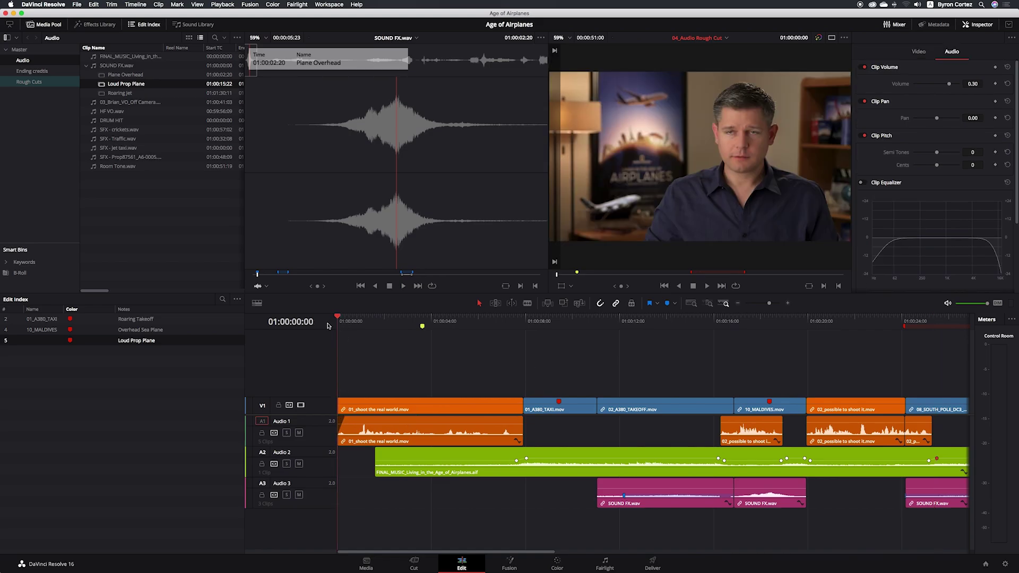
key("space")
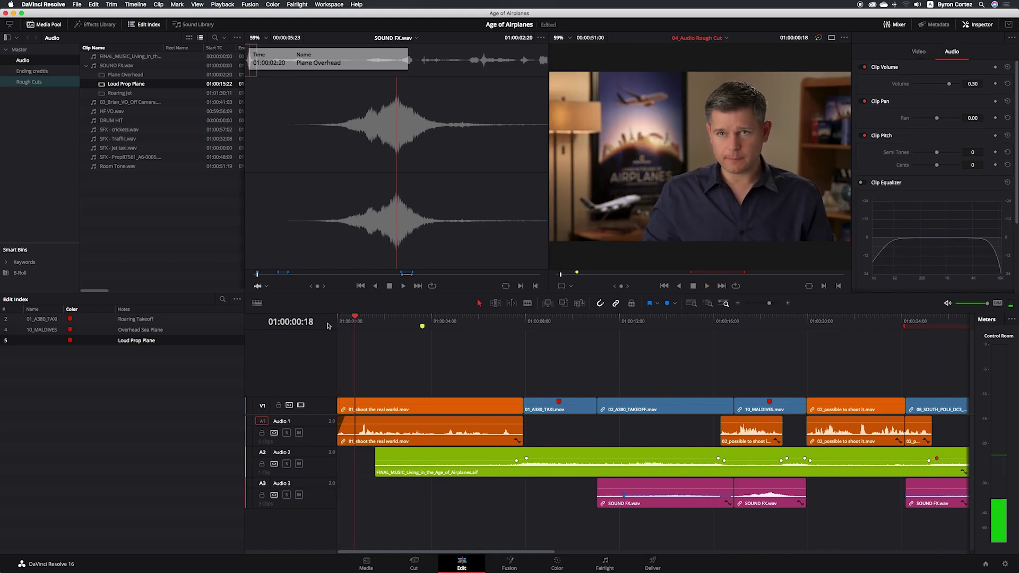
key("Home")
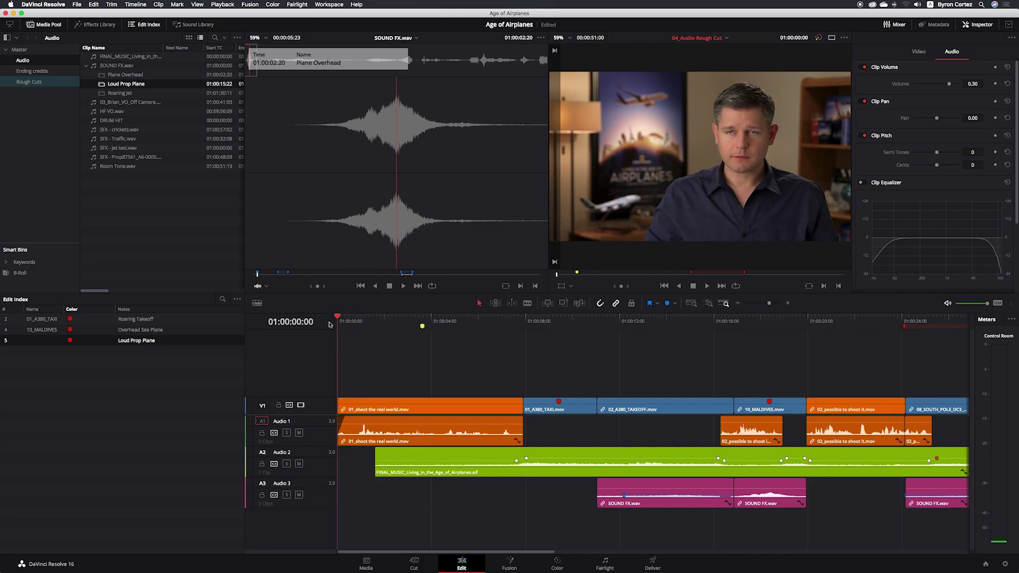
key("space")
key("space")
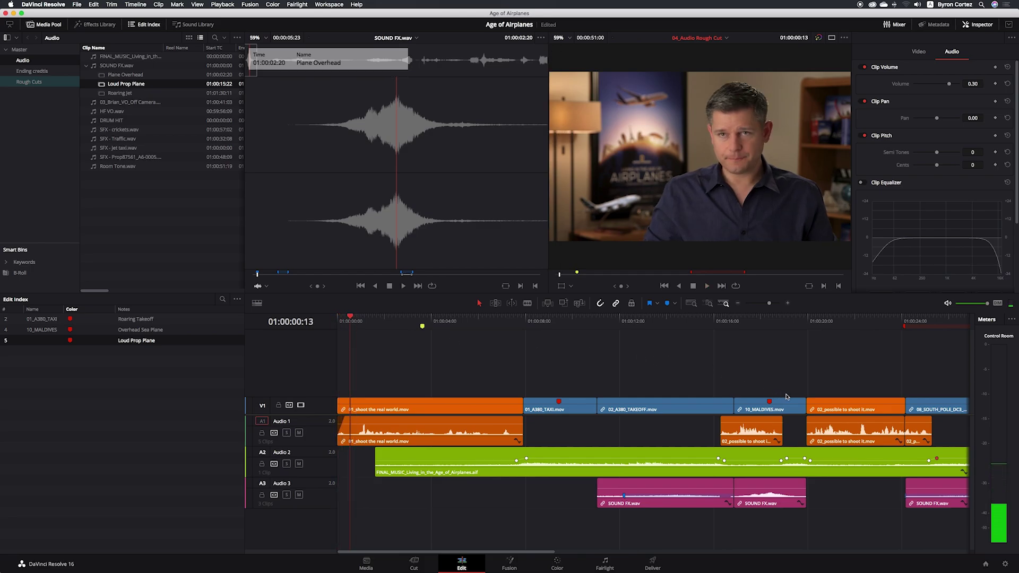
Fade the interview audio under 10_MALDIVES in over 5 frames and out over 7.
left_click(725, 323)
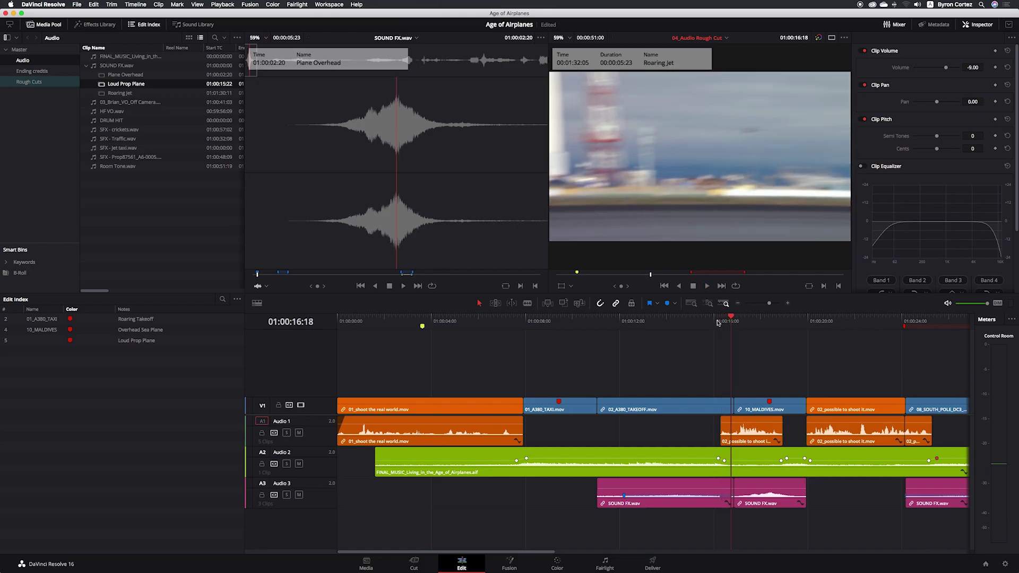
mouse_move(723, 419)
left_click_drag(722, 418, 726, 420)
left_click_drag(781, 417, 774, 418)
Replay the faded interview section from 01:00:16:07, stopping at the Maldives seaplane shot.
left_click(720, 322)
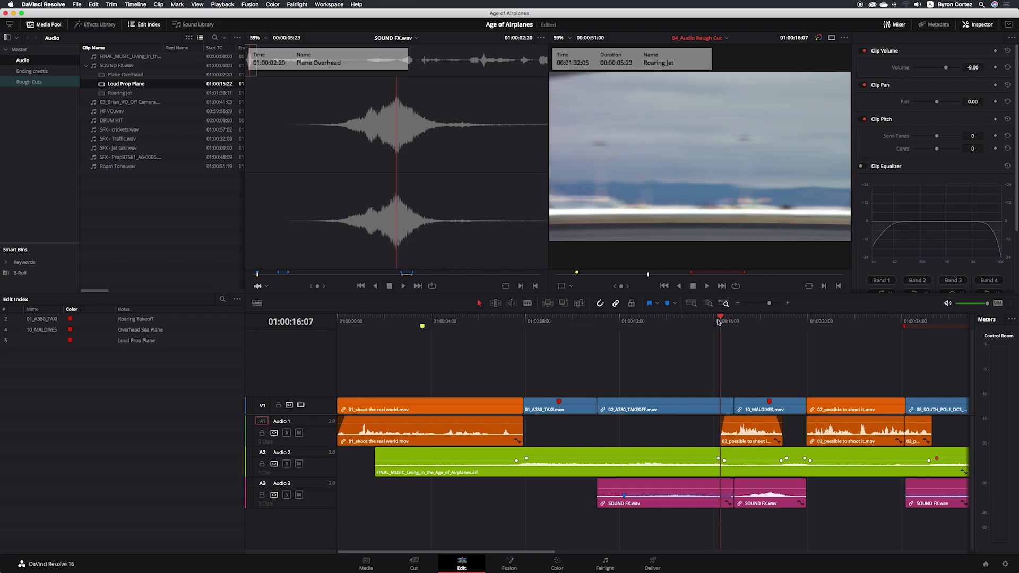
key("space")
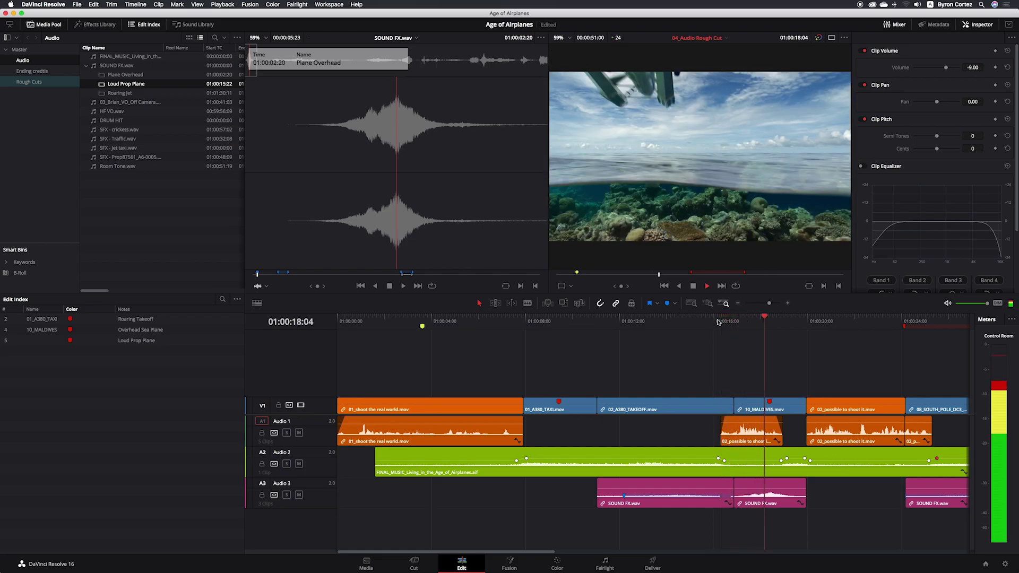
key("space")
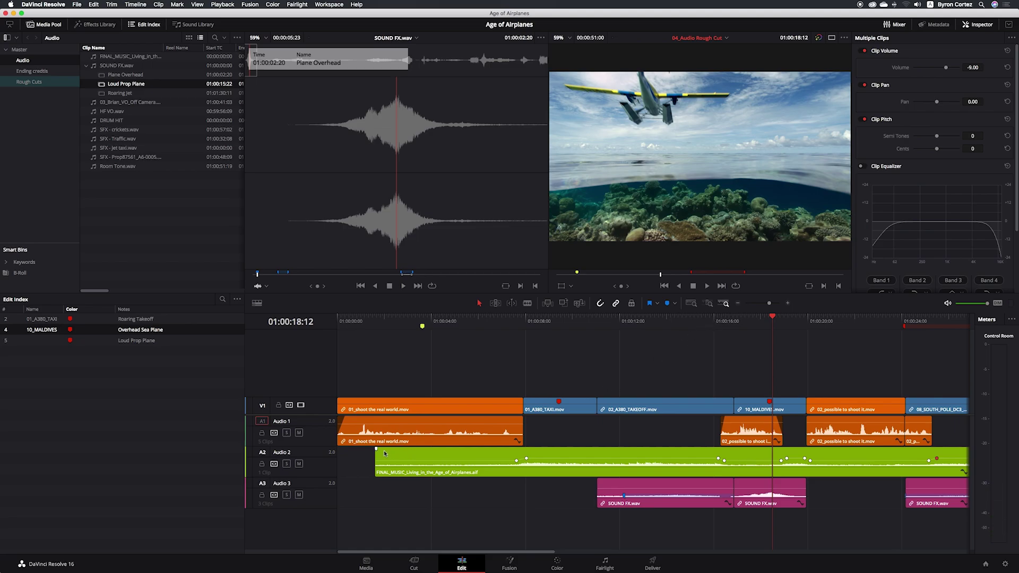
Fade in the A2 music and add short fades to the later 02_possible to shoot it interview clips.
left_click_drag(376, 449, 390, 449)
scroll(654, 420, "right", 5)
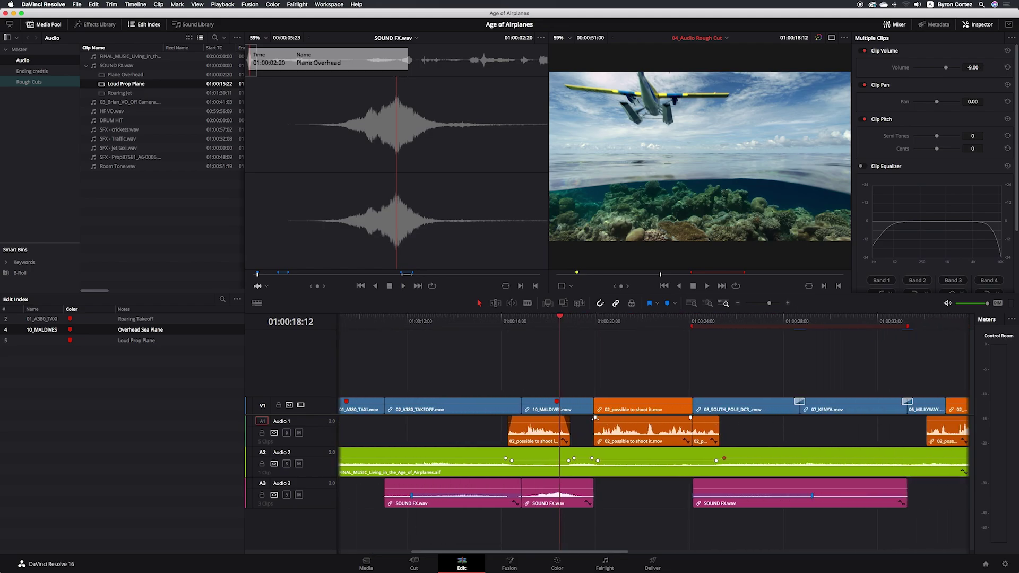
left_click_drag(595, 417, 601, 418)
scroll(749, 425, "right", 2)
scroll(750, 425, "right", 5)
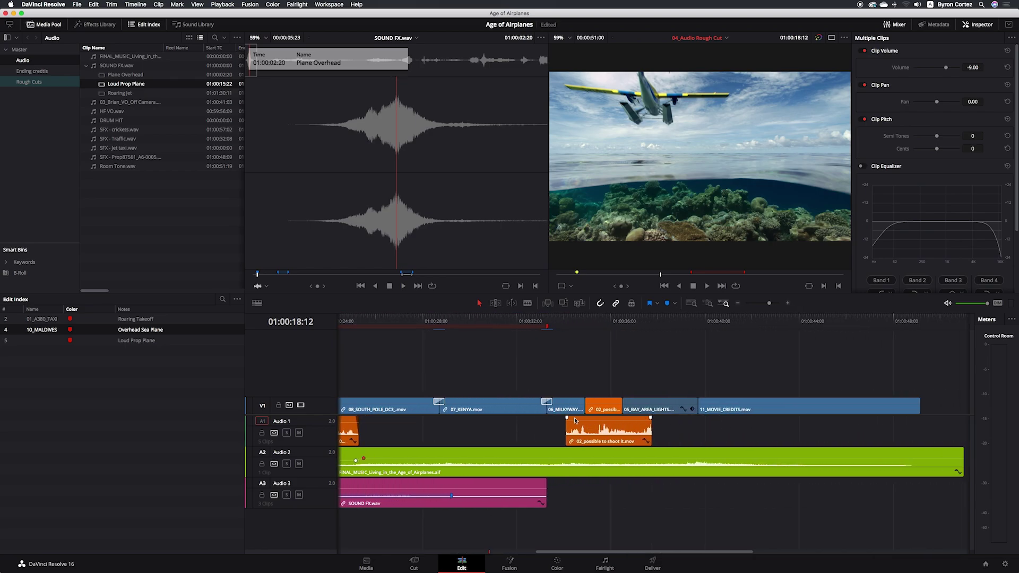
left_click_drag(566, 418, 573, 417)
left_click_drag(651, 418, 646, 417)
Add short fade-ins and fade-outs to the three SOUND FX clips on A3.
scroll(658, 359, "right", 4)
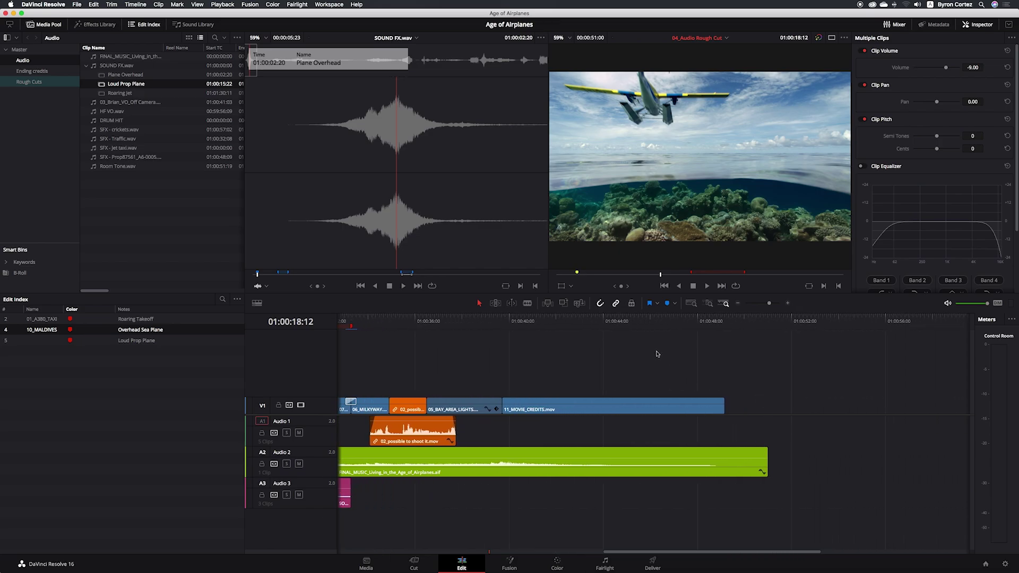
scroll(657, 355, "left", 6)
scroll(657, 354, "left", 10)
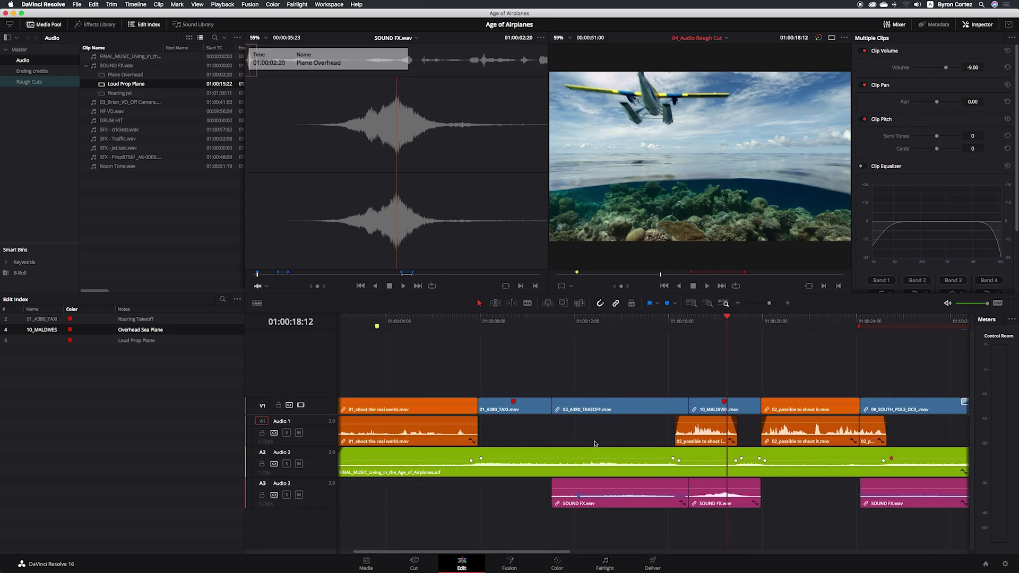
left_click_drag(554, 482, 559, 482)
left_click_drag(758, 480, 753, 481)
left_click_drag(861, 480, 865, 481)
scroll(849, 480, "right", 5)
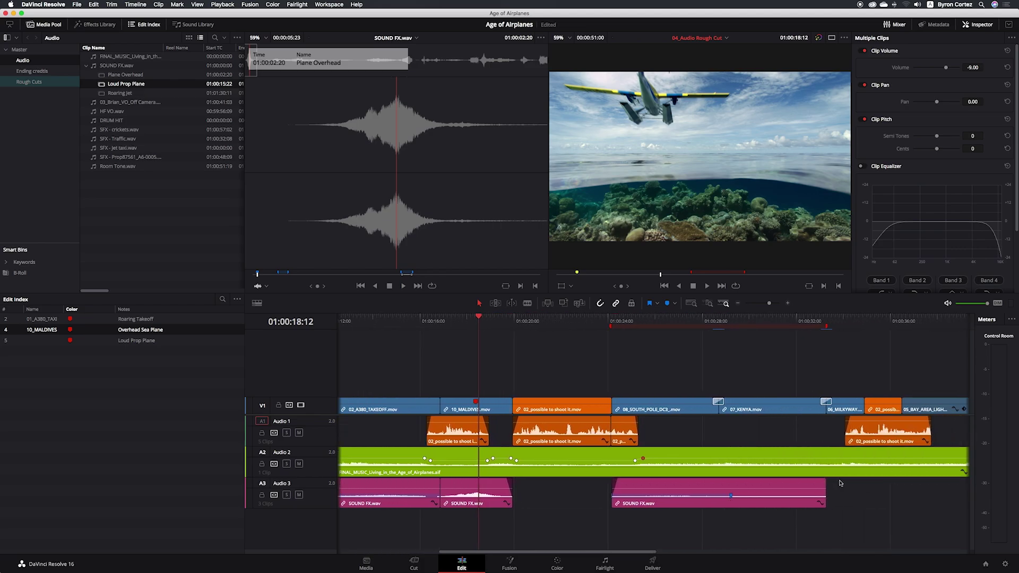
left_click_drag(824, 480, 819, 480)
Fit the whole sequence in the timeline view with the playhead at the start.
scroll(658, 445, "left", 3)
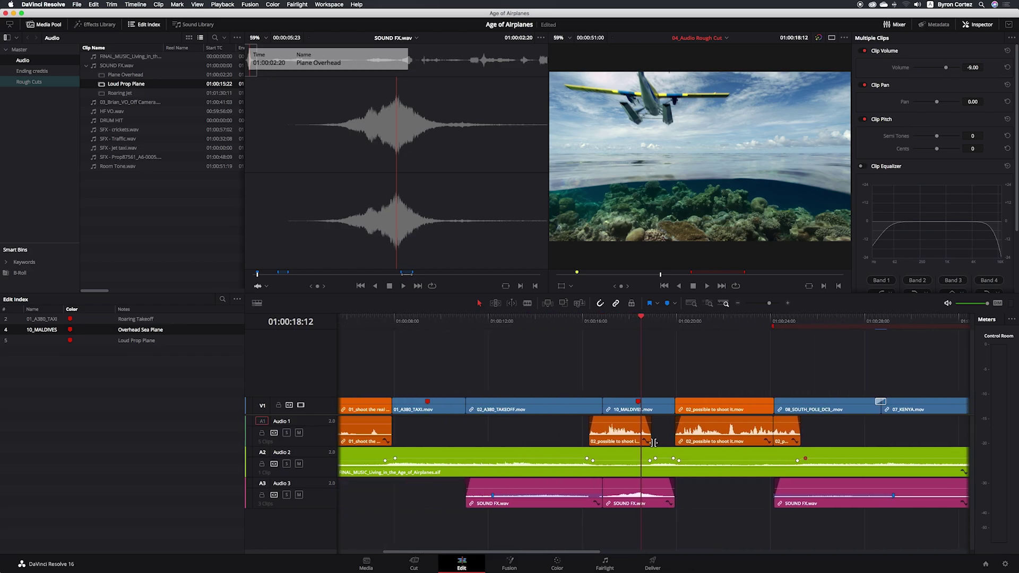
key("shift+z")
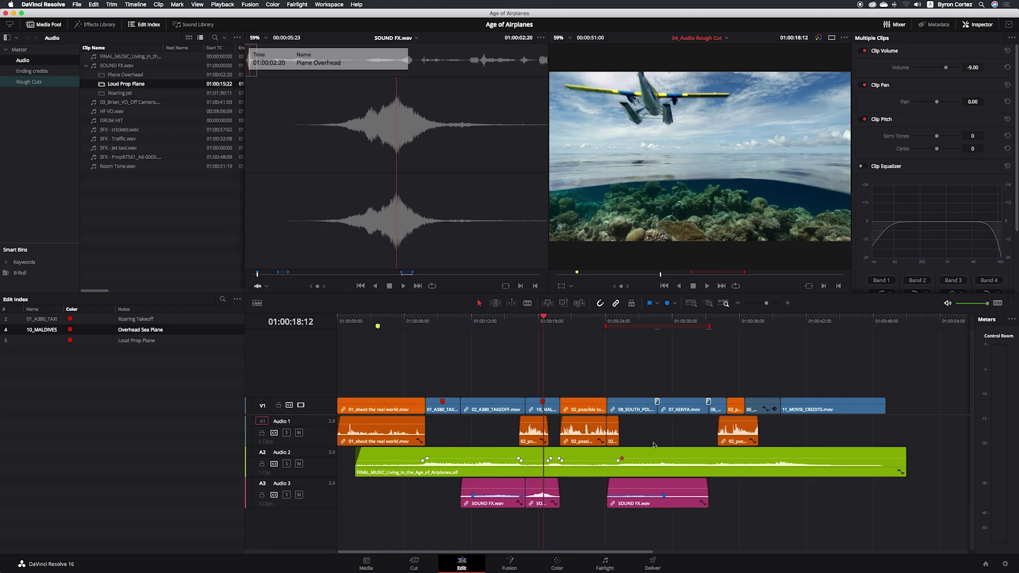
left_click(342, 323)
key("space")
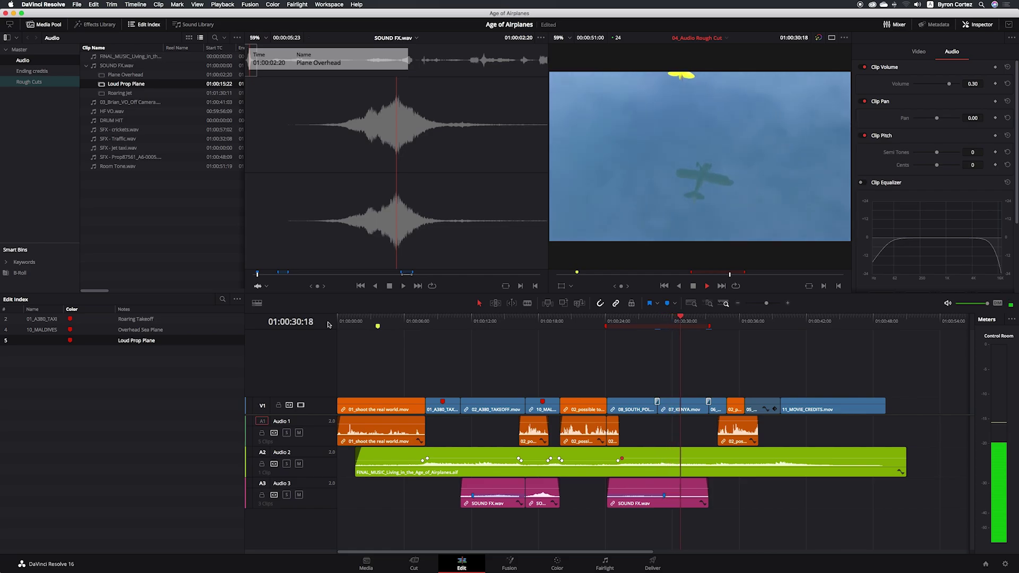
key("space")
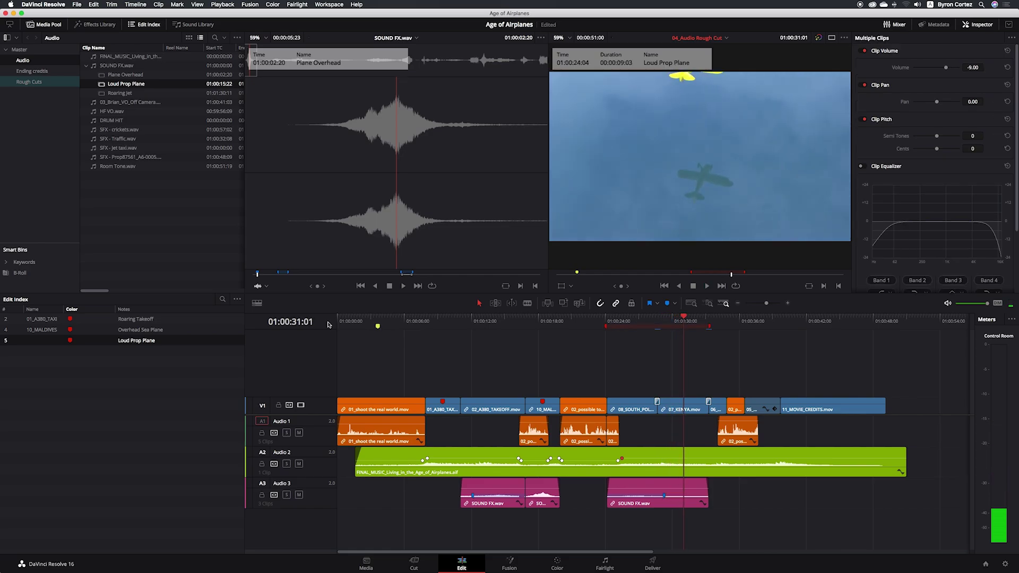